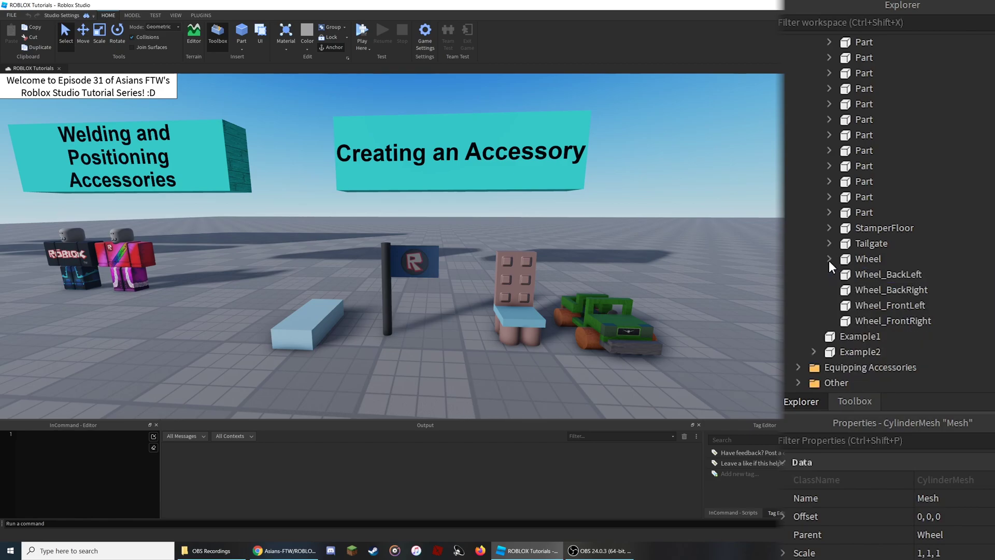
# Collapse the Example4 model in the hierarchy and view the display toggles for the Explorer and Properties windows.
pyautogui.scroll(10, 852, 261)
pyautogui.click(813, 135)
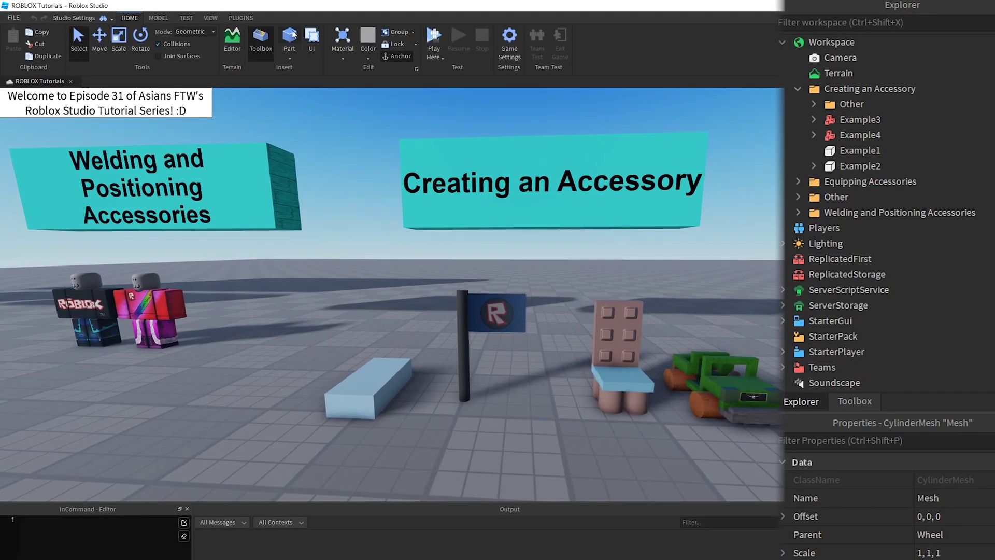
pyautogui.click(210, 18)
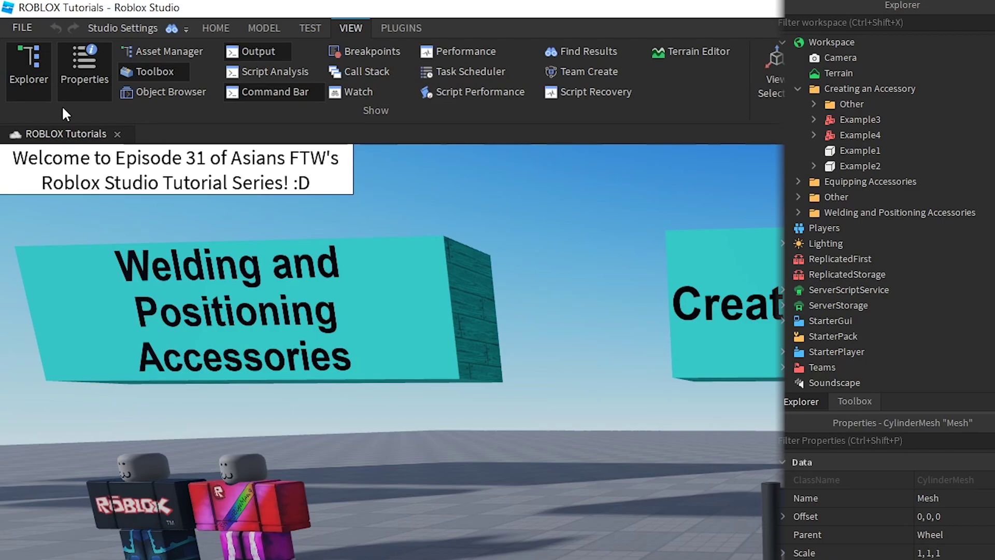
pyautogui.click(225, 28)
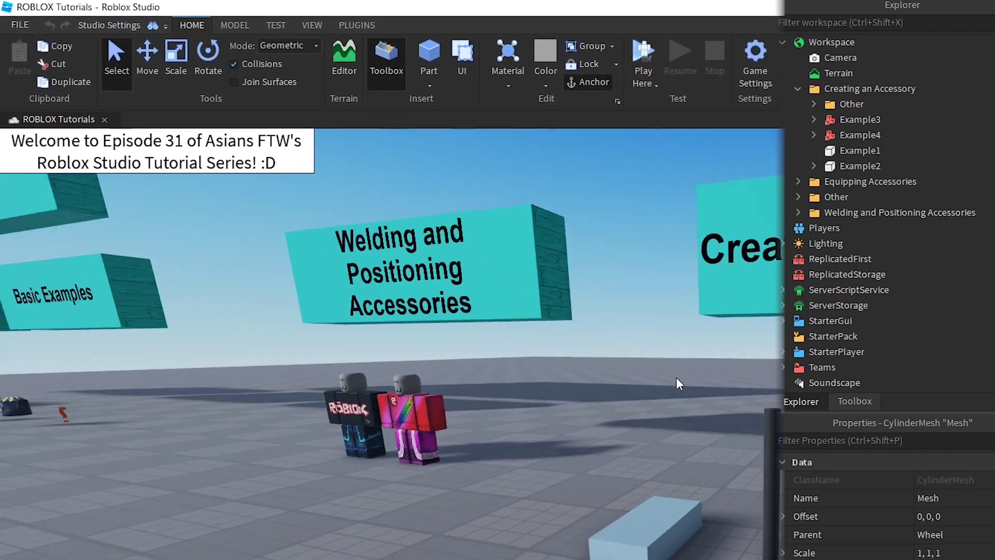
# Insert an Accessory object into the Workspace.
pyautogui.press('w')
pyautogui.moveTo(677, 377); pyautogui.dragTo(393, 218, button='right')
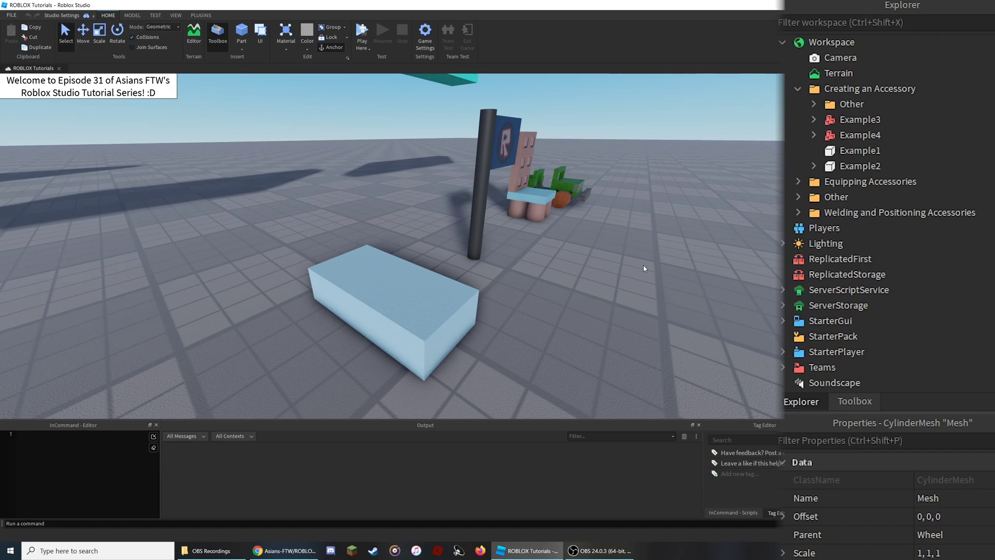
pyautogui.click(864, 42)
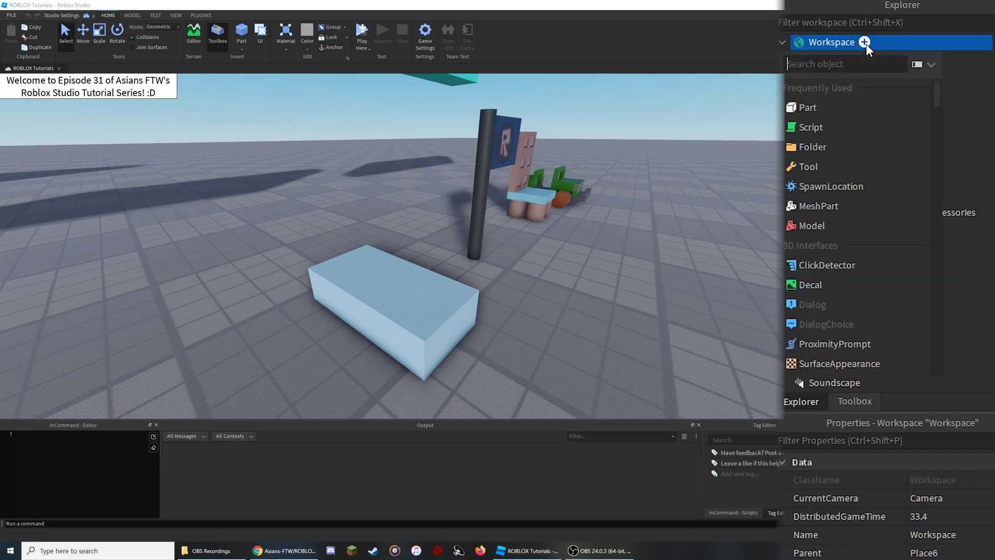
pyautogui.write('acc')
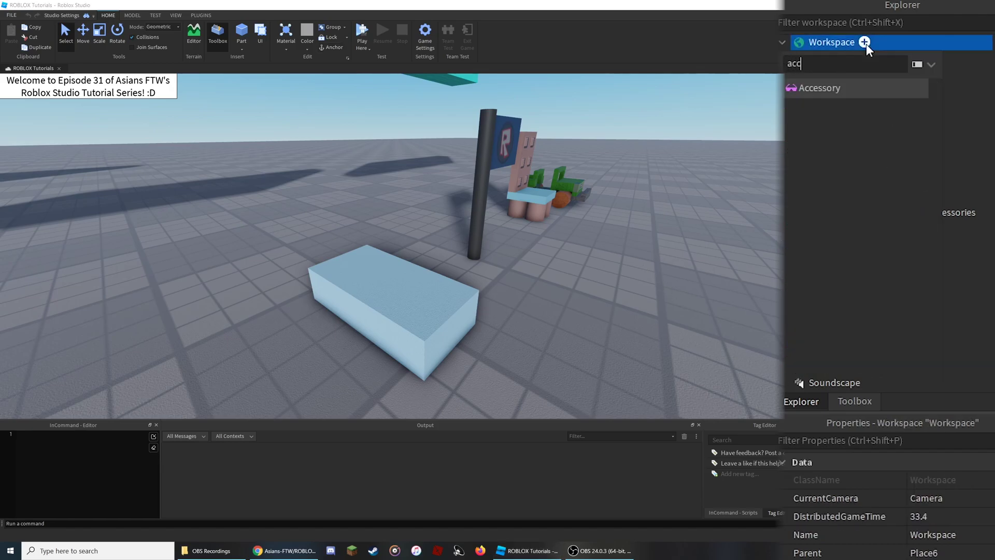
pyautogui.click(829, 86)
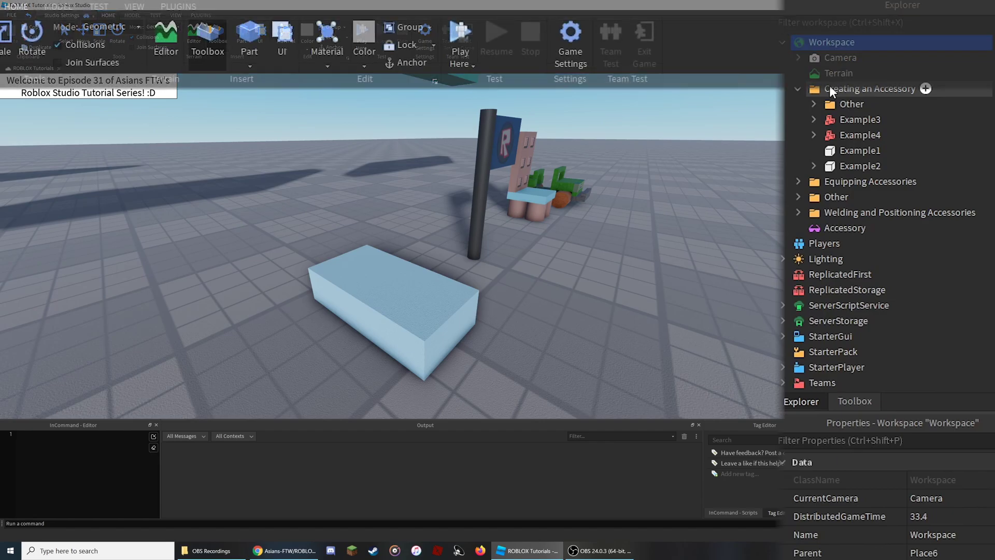
# Examine the unfiltered list of insertable objects in the Insert Object window and close that window.
pyautogui.click(54, 7)
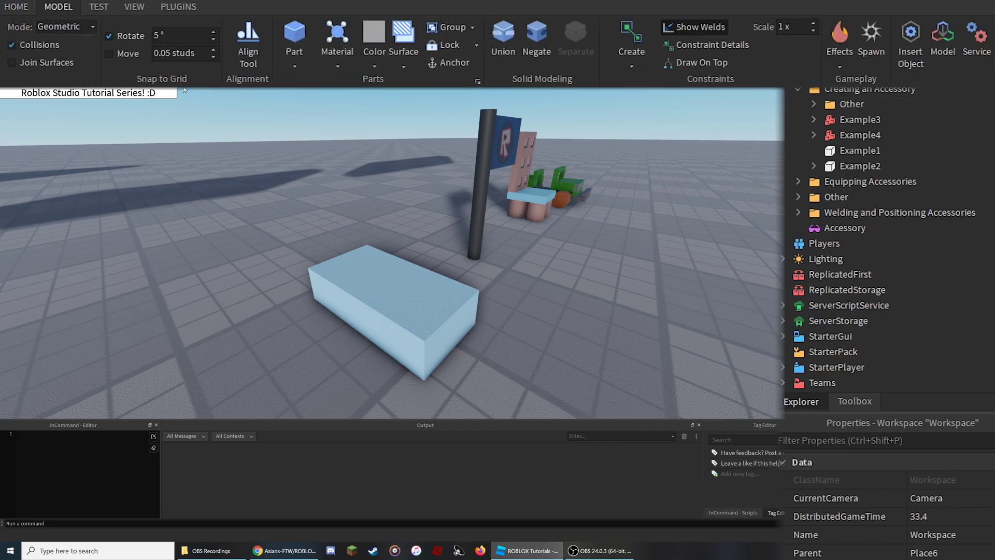
pyautogui.click(910, 50)
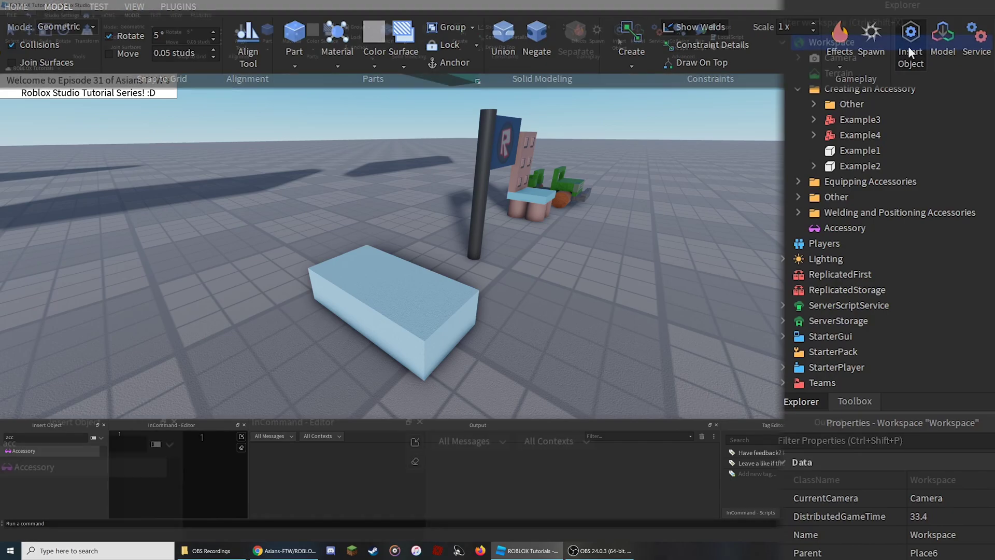
pyautogui.press('BackSpace')
pyautogui.press('BackSpace')
pyautogui.press('BackSpace')
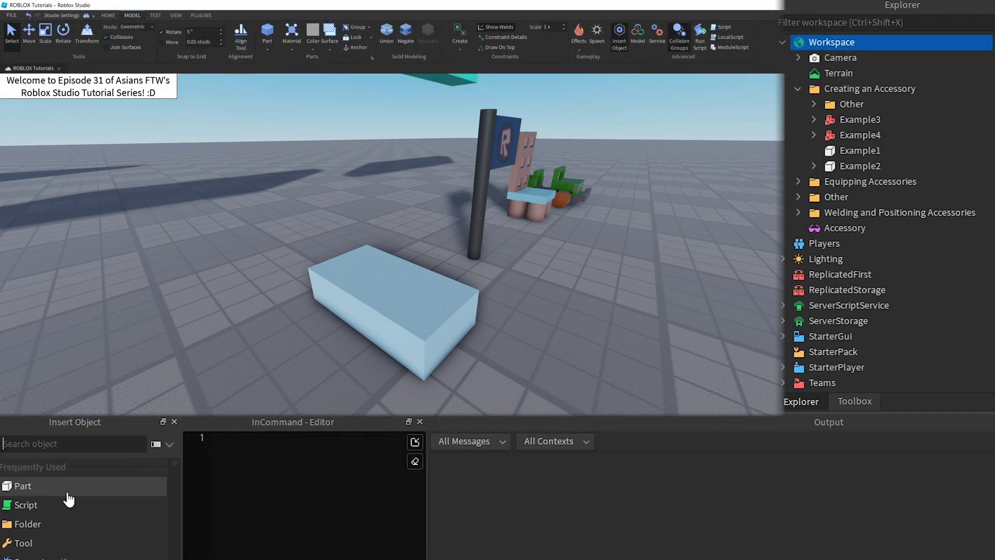
pyautogui.click(174, 421)
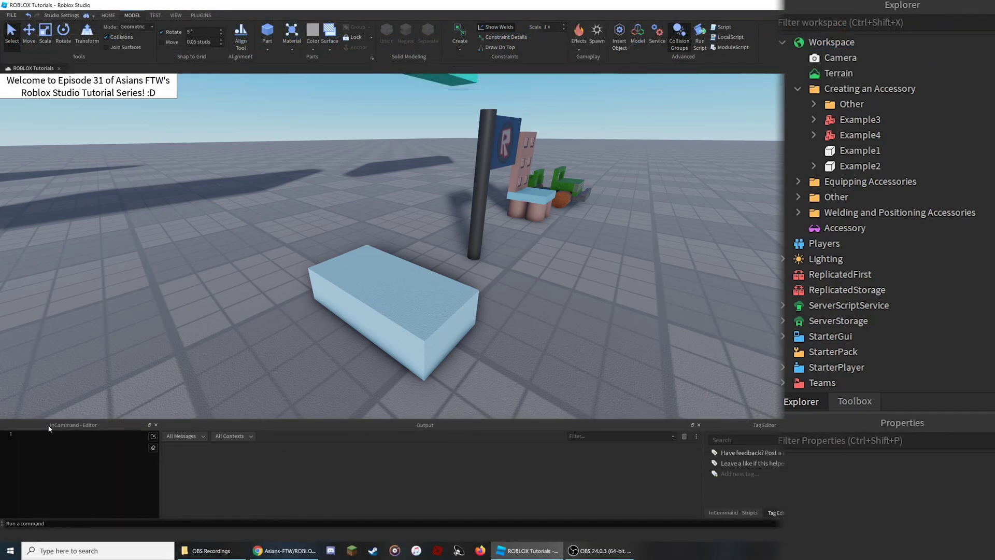
# Move the Example1 part into the Accessory and rename it Handle.
pyautogui.moveTo(855, 148); pyautogui.dragTo(869, 224)
pyautogui.press('F2')
pyautogui.write('Handle')
pyautogui.press('Return')
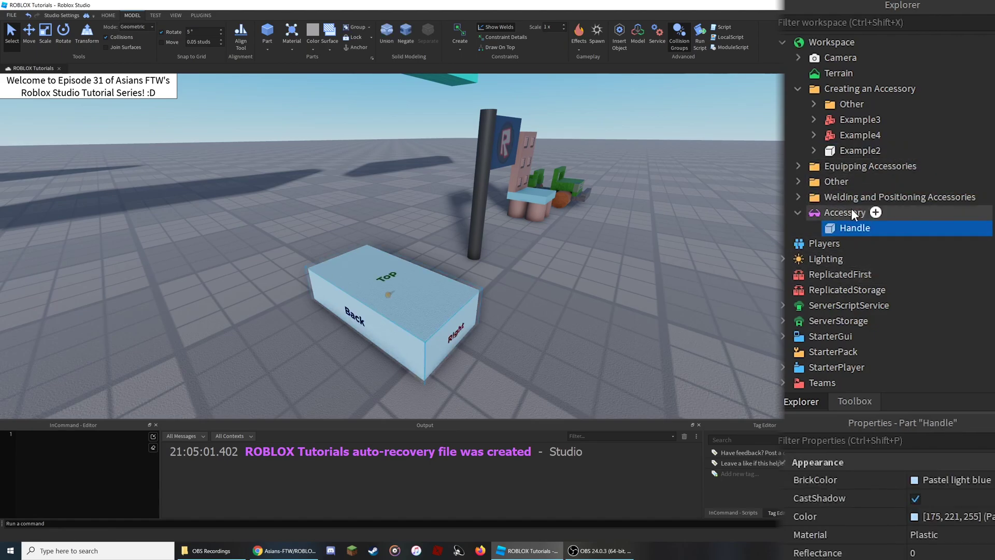
# Try the names handle and Part on the accessory's part, and restore its name to Handle.
pyautogui.click(849, 228)
pyautogui.write('handle')
pyautogui.press('Return')
pyautogui.press('F2')
pyautogui.write('Part')
pyautogui.press('Return')
pyautogui.moveTo(718, 309); pyautogui.dragTo(689, 293, button='right')
pyautogui.press('w')
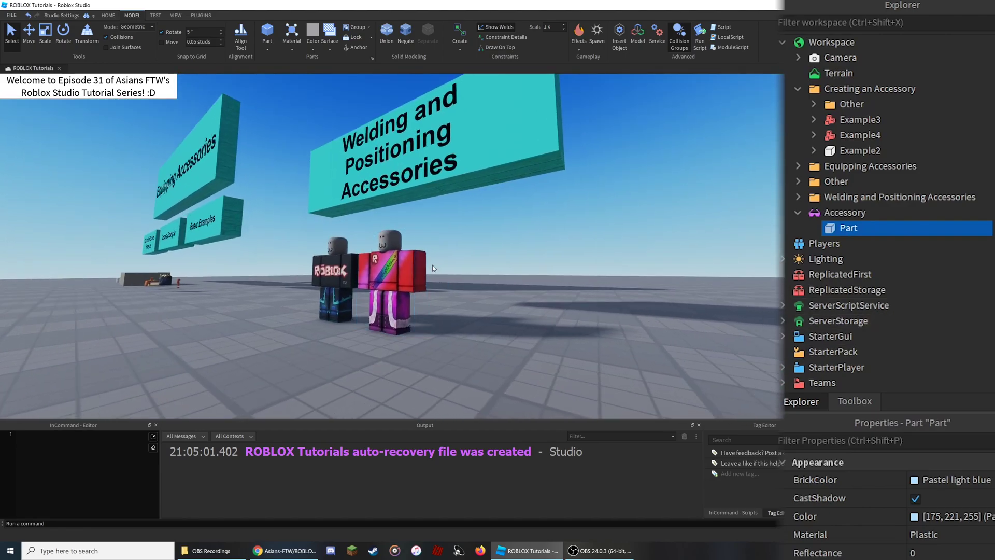
pyautogui.press('f')
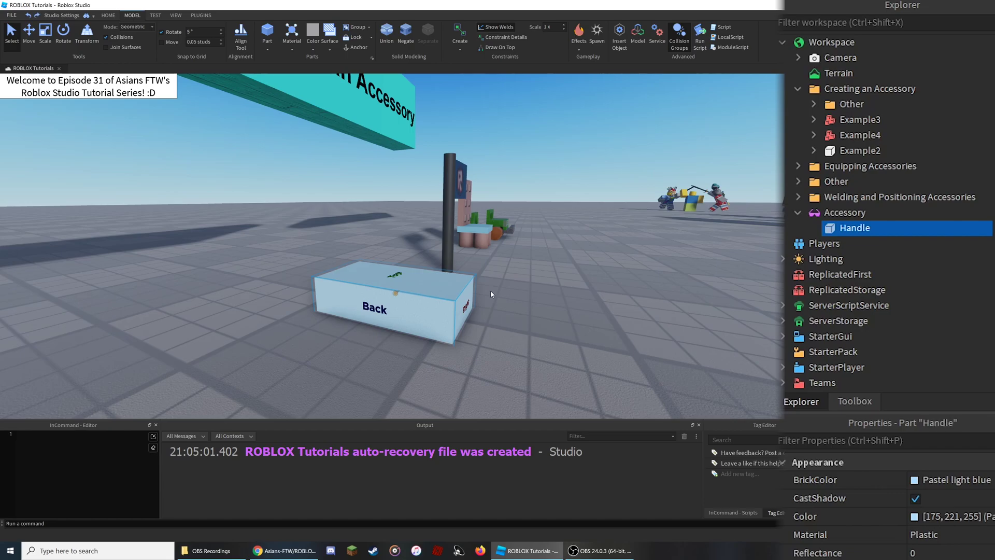
pyautogui.moveTo(490, 291); pyautogui.dragTo(514, 294, button='right')
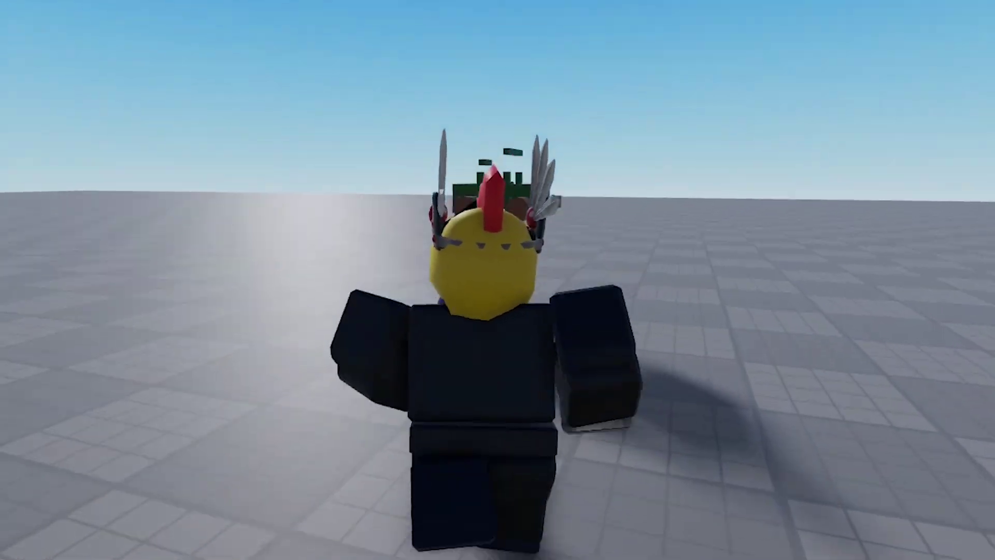
# Select the Handle part of JeepAccessory in the play test to inspect its properties.
pyautogui.press('e')
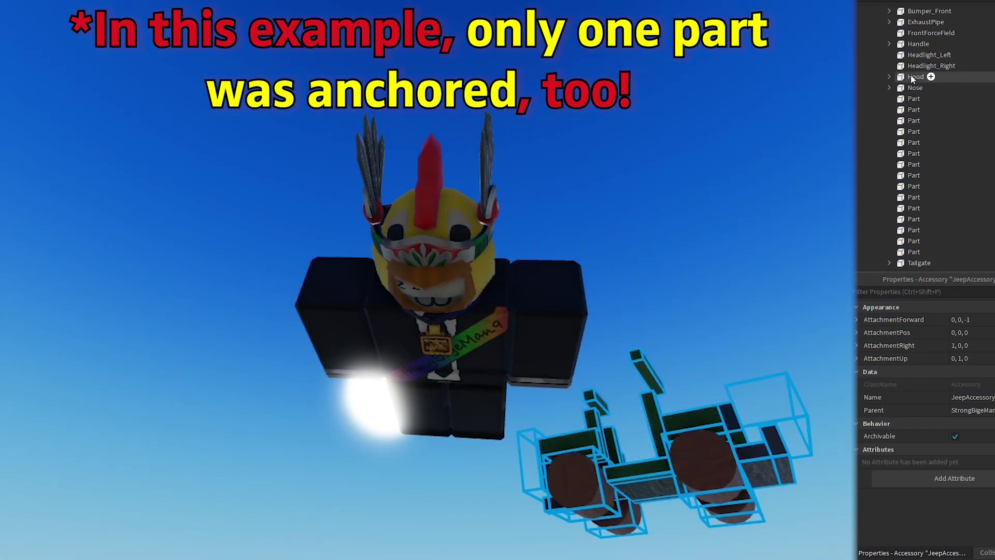
pyautogui.click(899, 44)
pyautogui.click(948, 514)
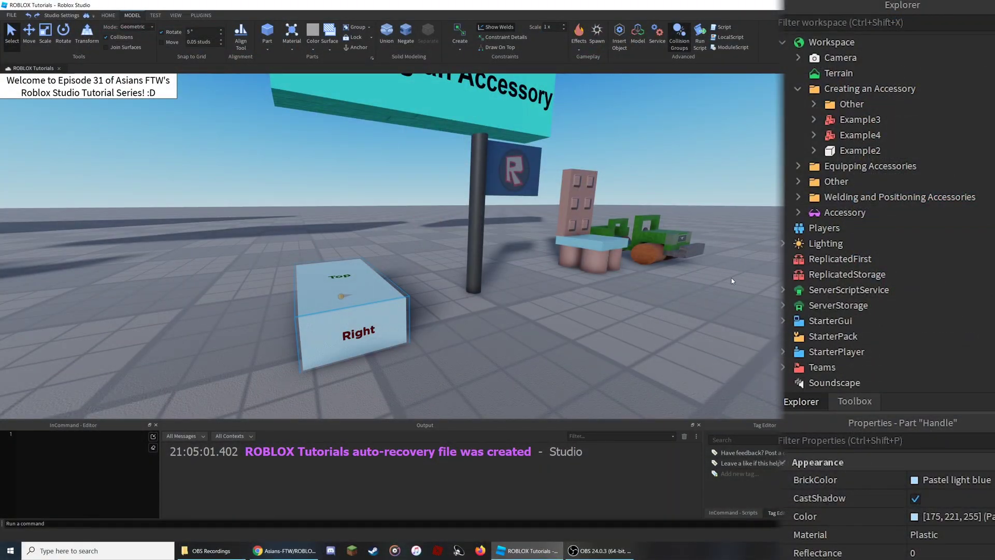
# Deselect the light blue part and insert a second Accessory into the Workspace.
pyautogui.press('w')
pyautogui.moveTo(732, 281); pyautogui.dragTo(588, 363, button='right')
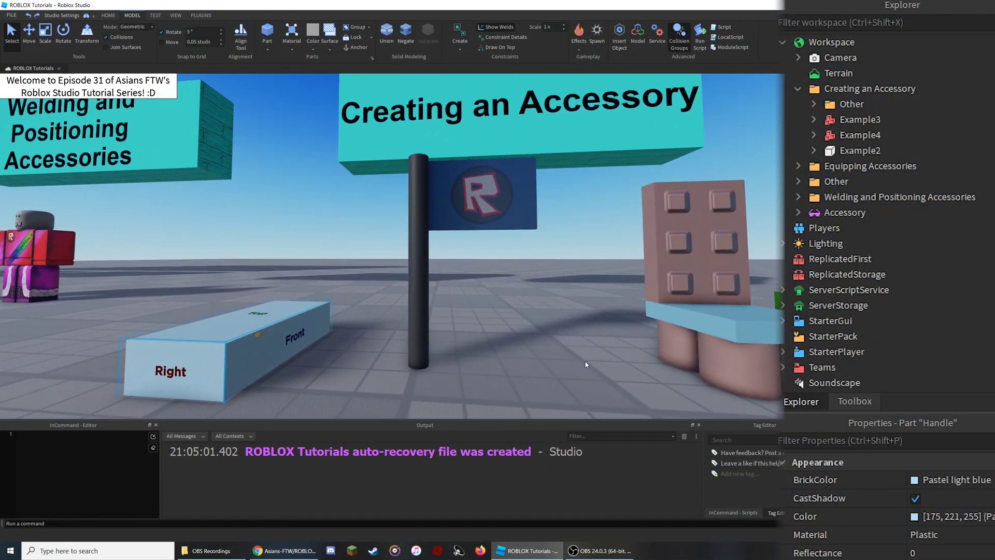
pyautogui.click(584, 365)
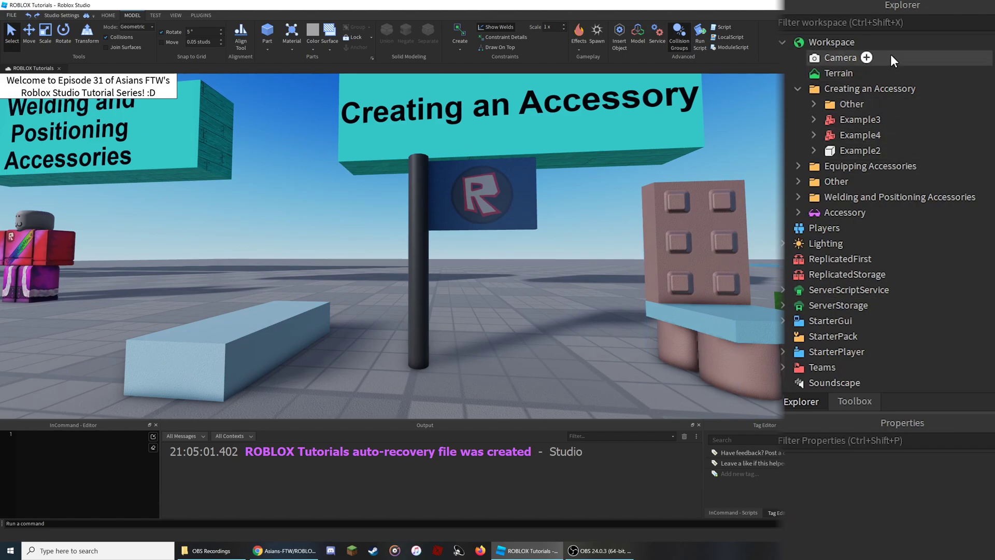
pyautogui.click(865, 41)
pyautogui.write('acc')
pyautogui.click(831, 88)
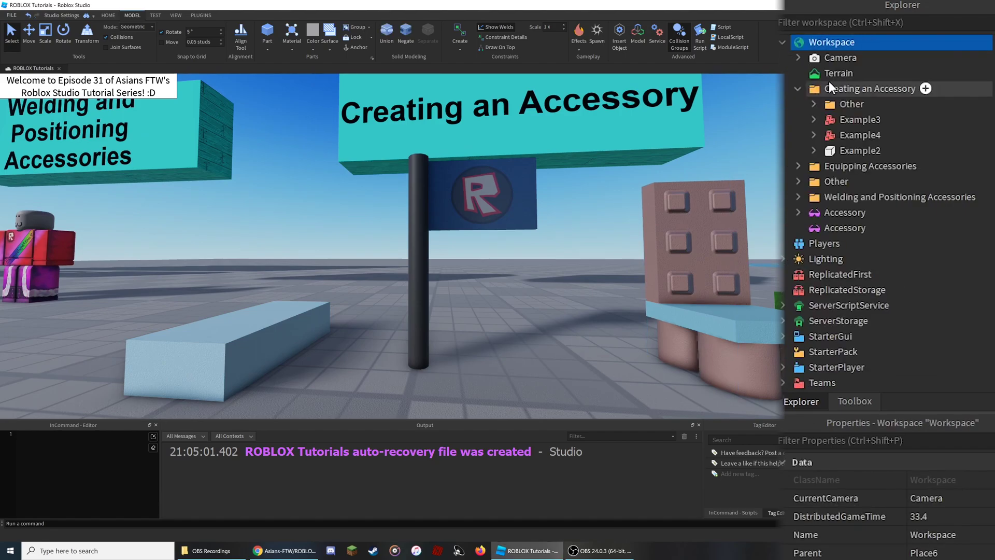
# Move the Example2 flag part into the second Accessory and rename it Handle.
pyautogui.moveTo(838, 153); pyautogui.dragTo(863, 225)
pyautogui.write('Handle')
pyautogui.press('Return')
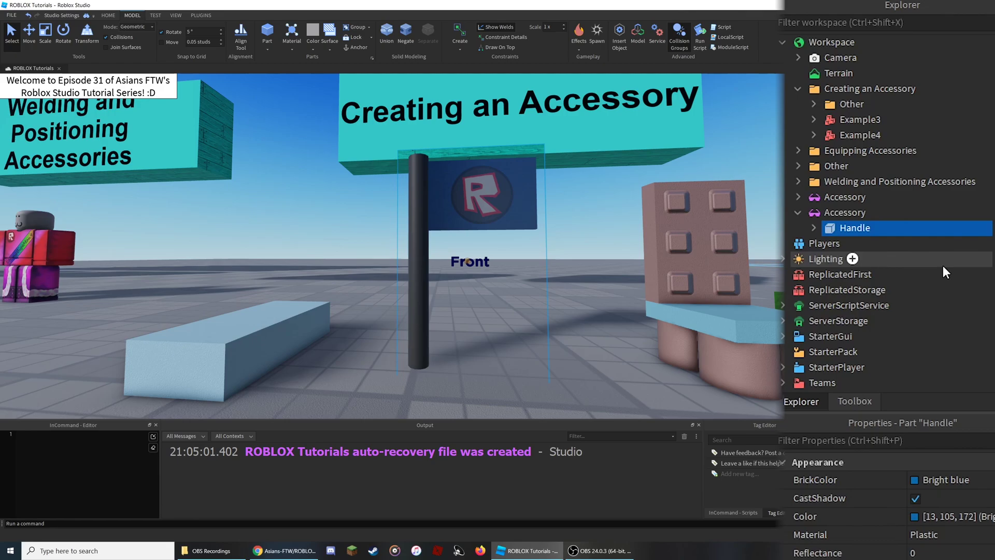
# Insert a MeshPart into the Accessory that contains the flag Handle.
pyautogui.click(877, 213)
pyautogui.write('mesh')
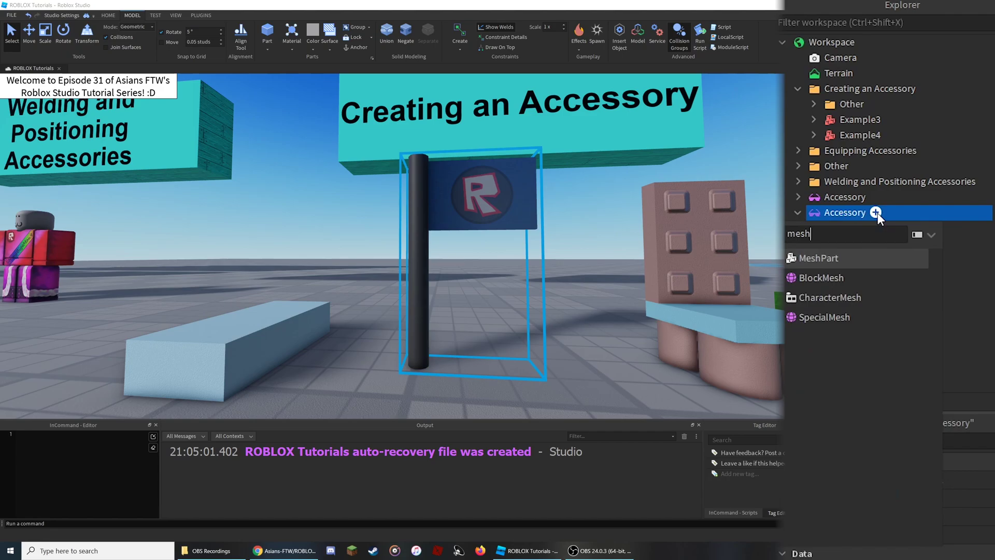
pyautogui.click(828, 256)
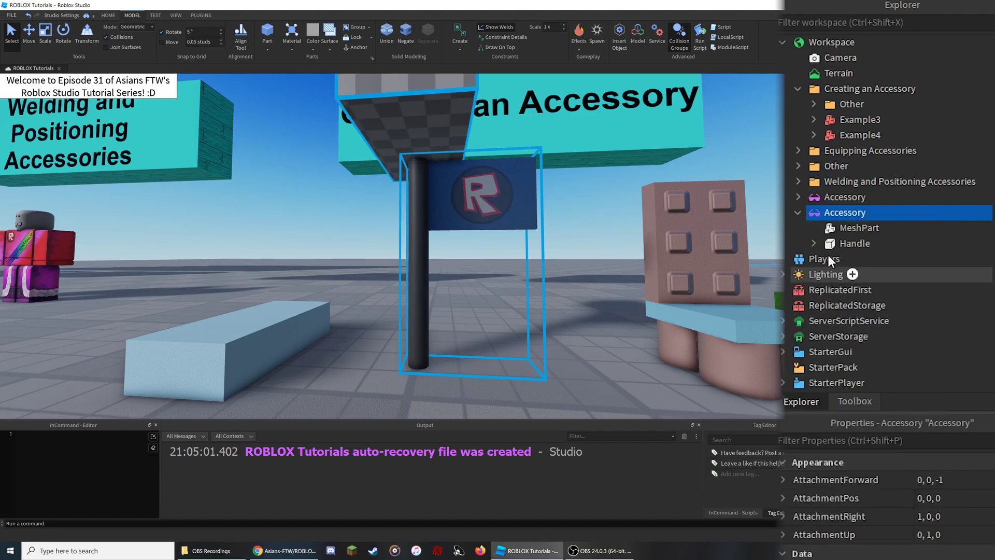
# Expand the flag Handle and copy the MeshId of its Mesh.
pyautogui.click(838, 244)
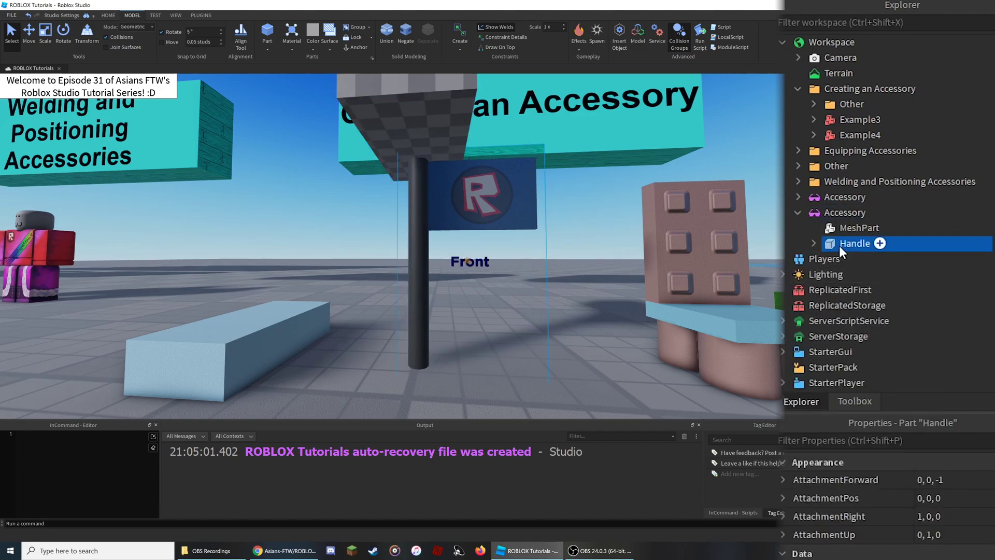
pyautogui.doubleClick(829, 245)
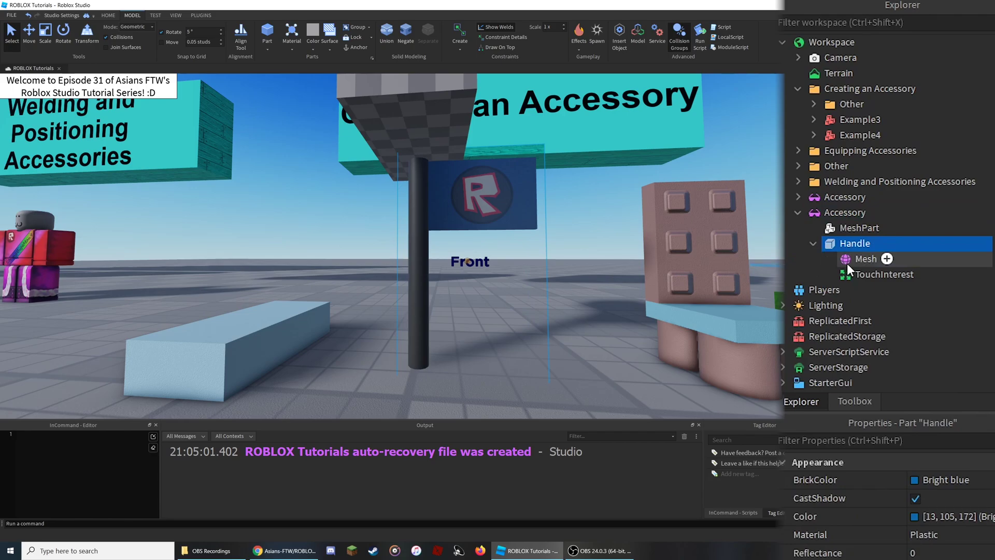
pyautogui.click(847, 262)
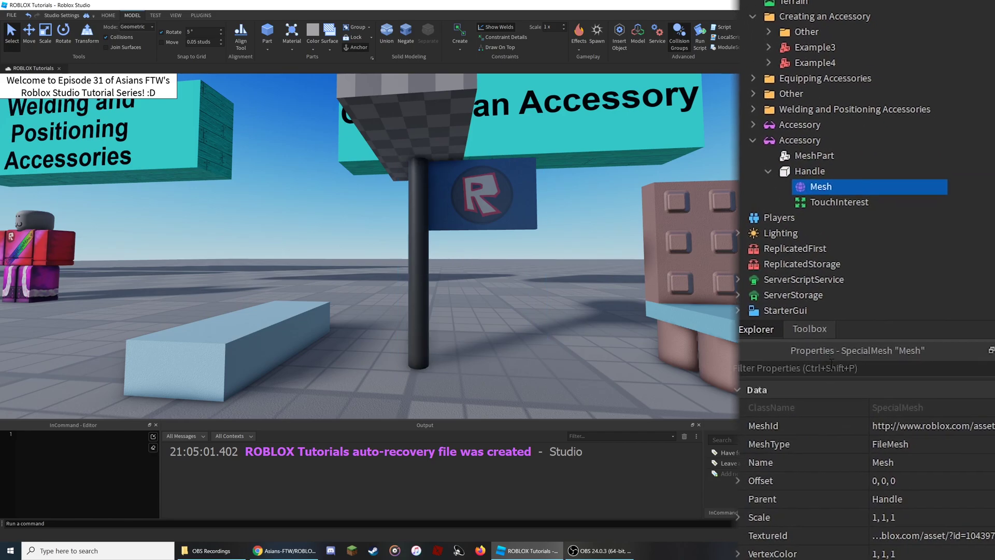
pyautogui.click(902, 425)
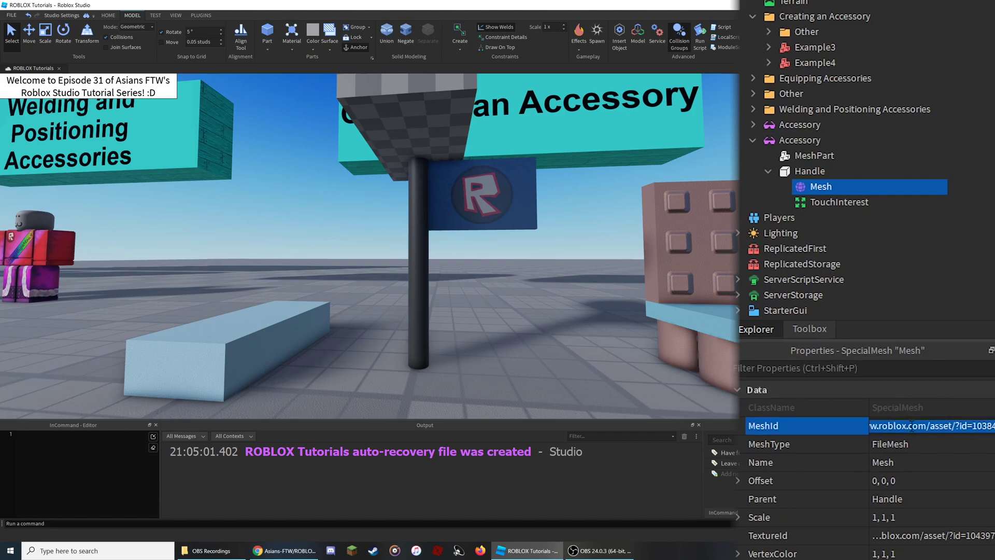
pyautogui.rightClick(910, 425)
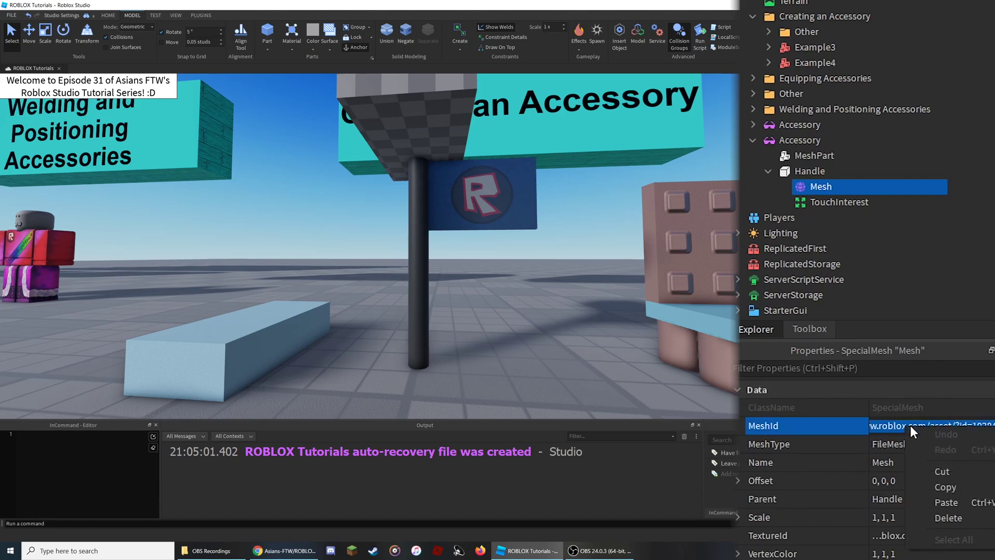
pyautogui.click(940, 486)
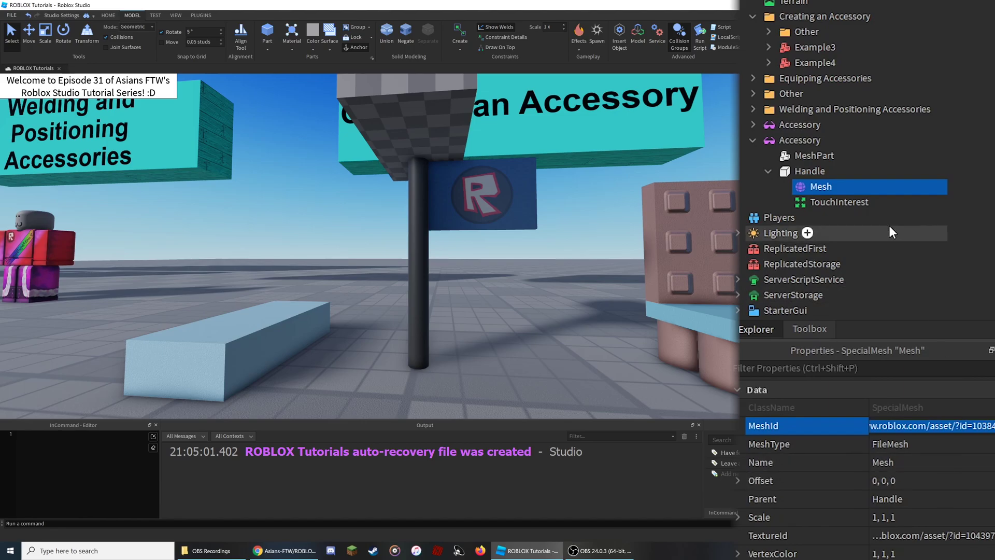
# Paste the copied mesh address into the MeshPart's MeshId property so it uses the flag mesh.
pyautogui.click(808, 157)
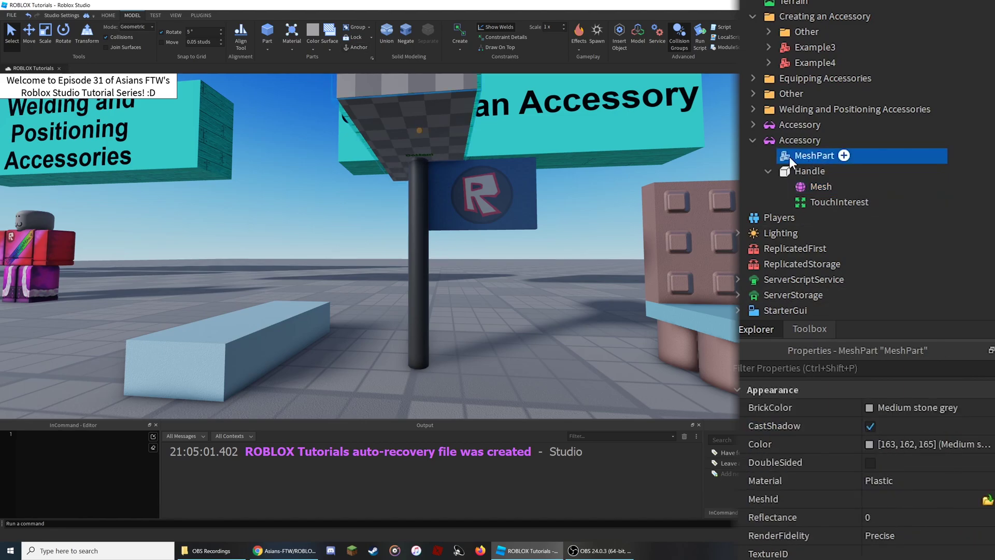
pyautogui.click(880, 499)
pyautogui.hotkey('ctrl', 'v')
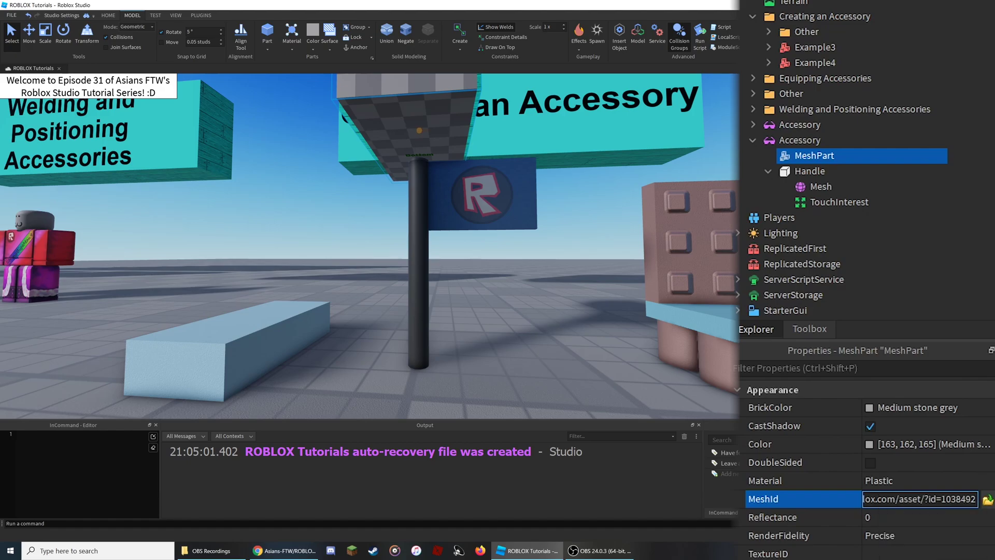
pyautogui.press('Return')
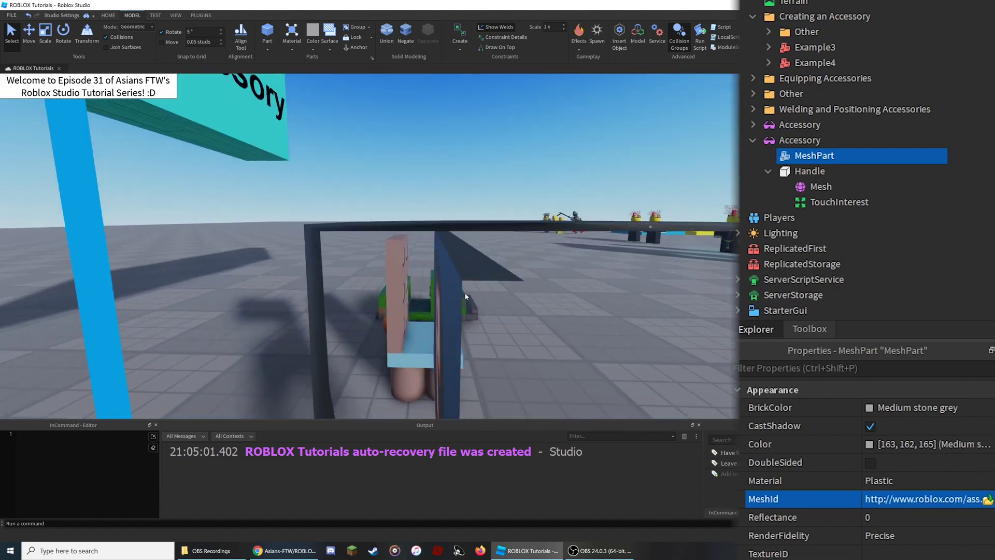
pyautogui.press('s')
pyautogui.moveTo(466, 294); pyautogui.dragTo(411, 276, button='right')
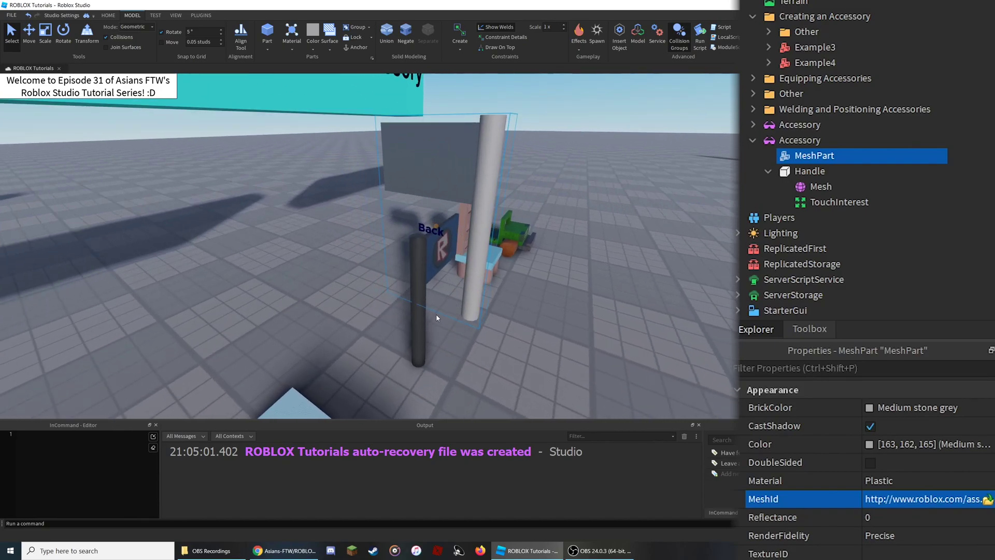
# Copy the TextureId address from the Mesh inside the flag Handle.
pyautogui.click(812, 190)
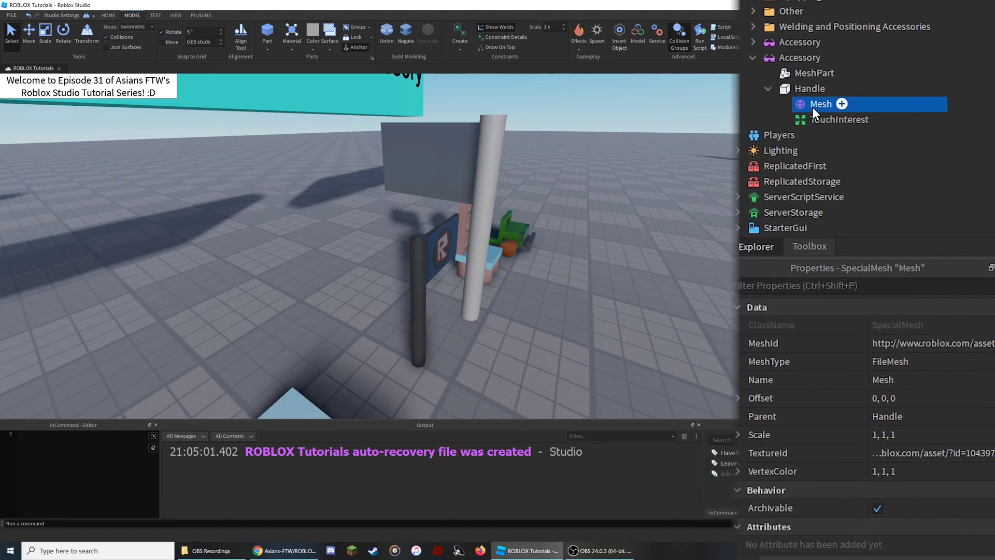
pyautogui.click(922, 439)
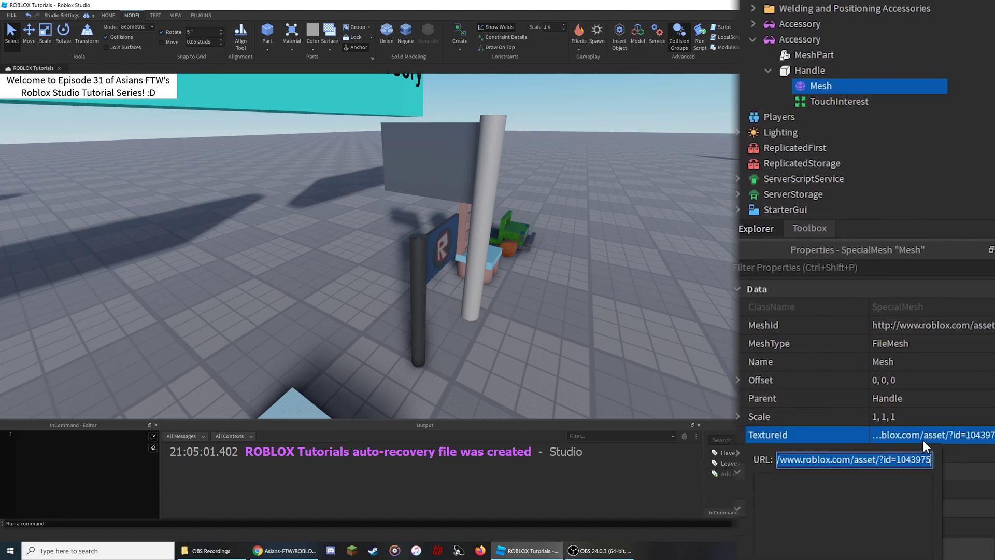
pyautogui.rightClick(837, 460)
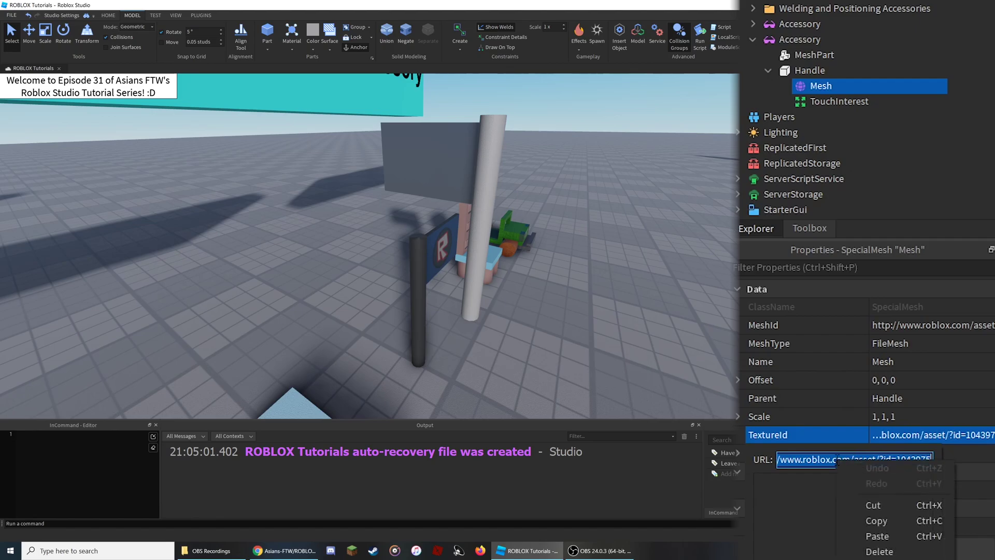
pyautogui.click(868, 520)
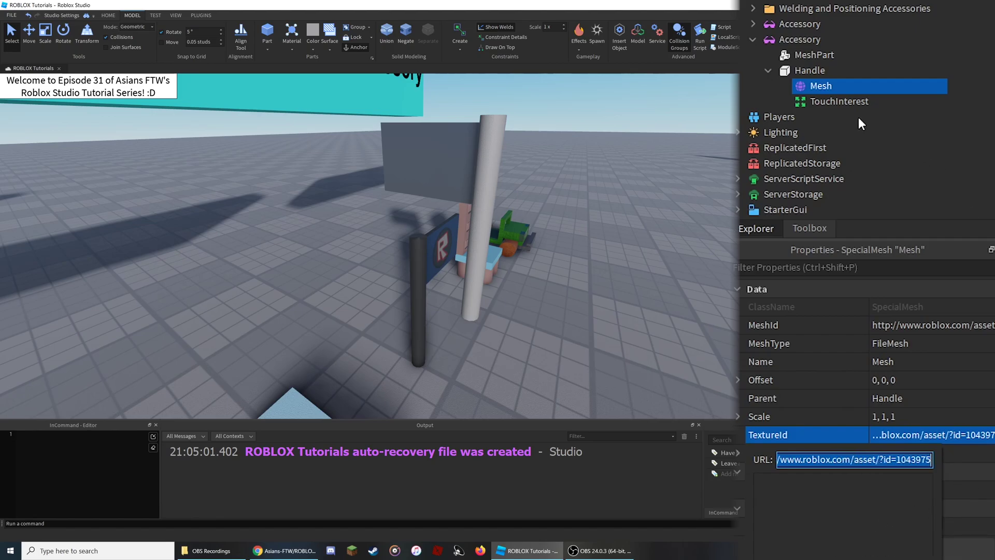
# Paste the copied texture address into the MeshPart's TextureID property so it shows the flag texture.
pyautogui.click(801, 54)
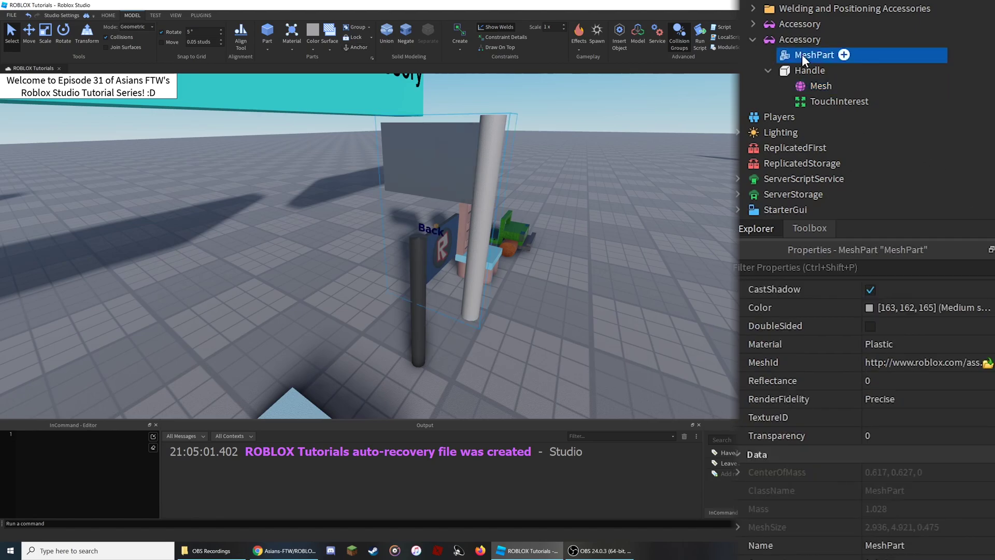
pyautogui.click(881, 418)
pyautogui.rightClick(861, 442)
pyautogui.click(881, 513)
pyautogui.press('Return')
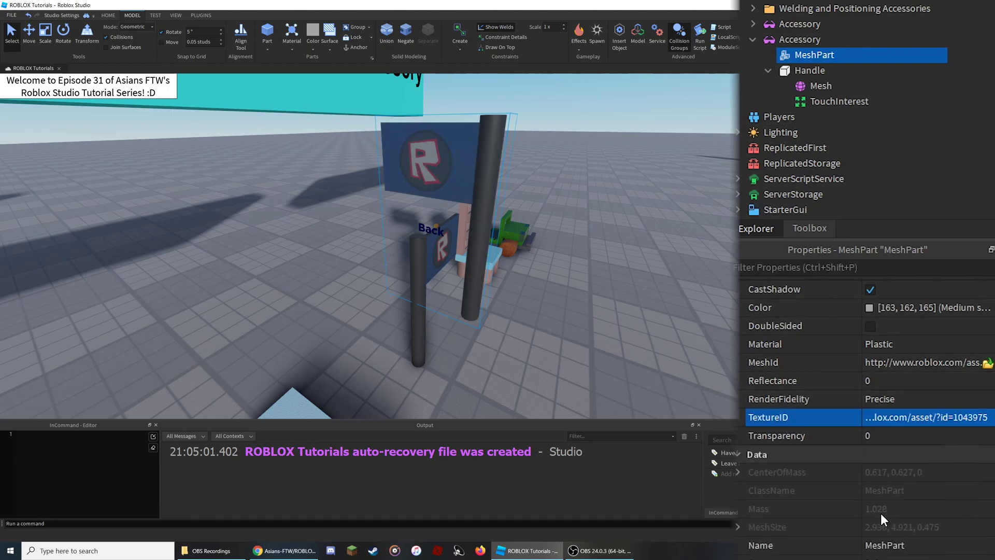
# Delete the original flag Handle from the second Accessory and rename the MeshPart Handle.
pyautogui.click(797, 72)
pyautogui.press('Delete')
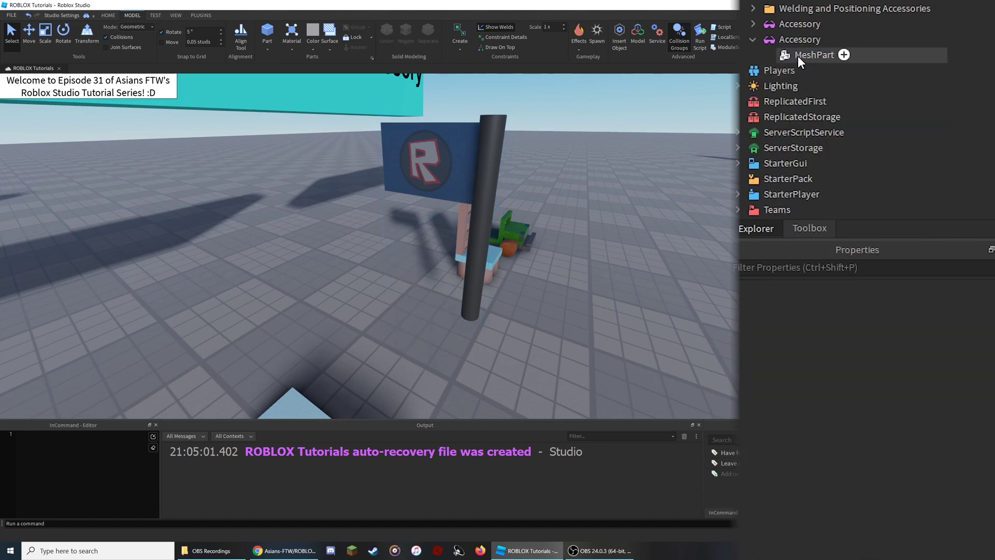
pyautogui.doubleClick(798, 57)
pyautogui.write('Handle')
pyautogui.press('Return')
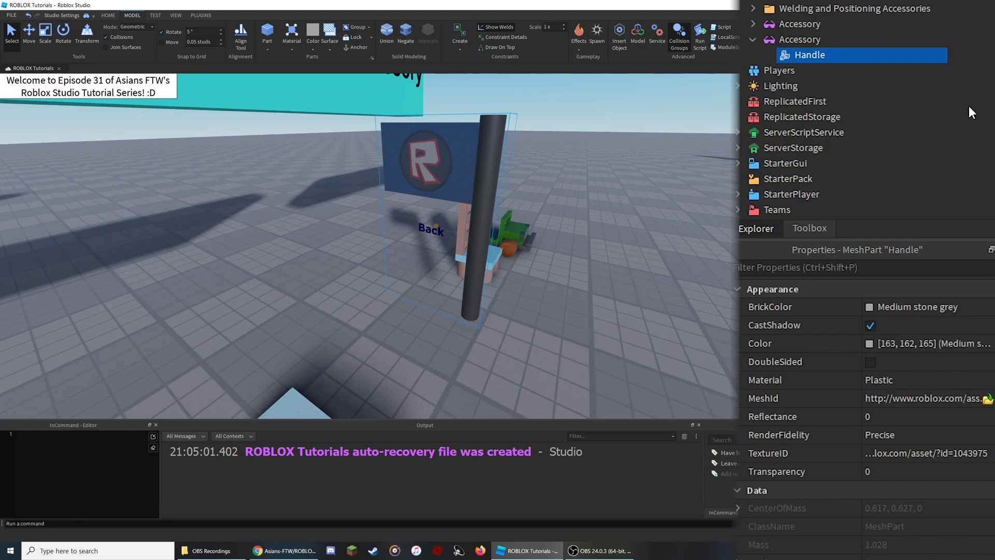
# Insert a third Accessory into the Workspace for the Example3 chair.
pyautogui.scroll(5, 969, 106)
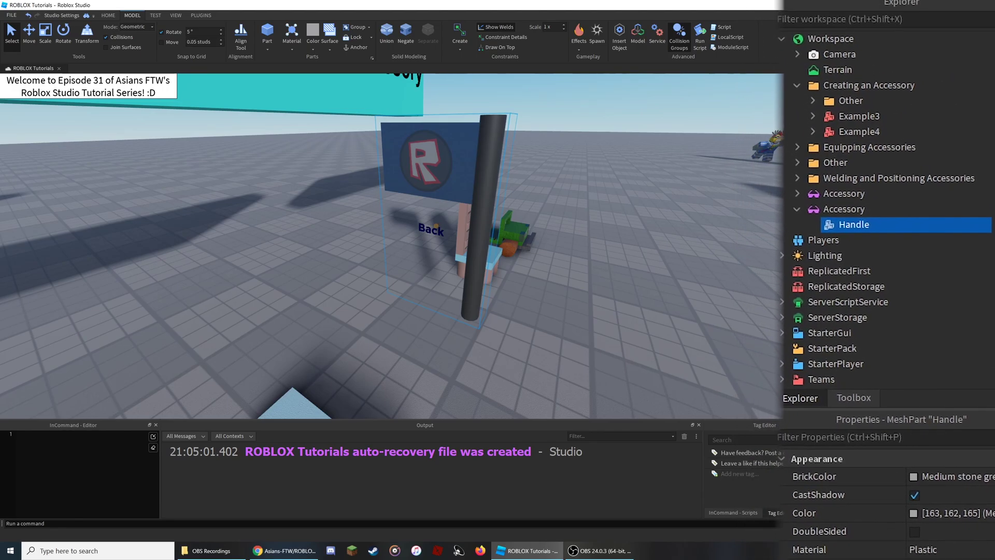
pyautogui.moveTo(682, 267); pyautogui.dragTo(574, 259, button='right')
pyautogui.press('d')
pyautogui.press('s')
pyautogui.hotkey('ctrl', '4')
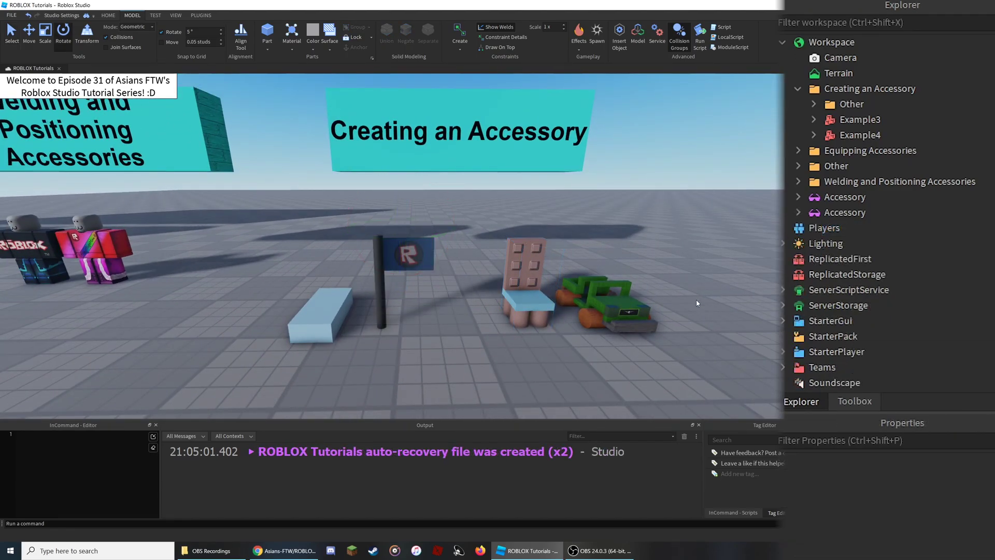
pyautogui.scroll(5, 696, 302)
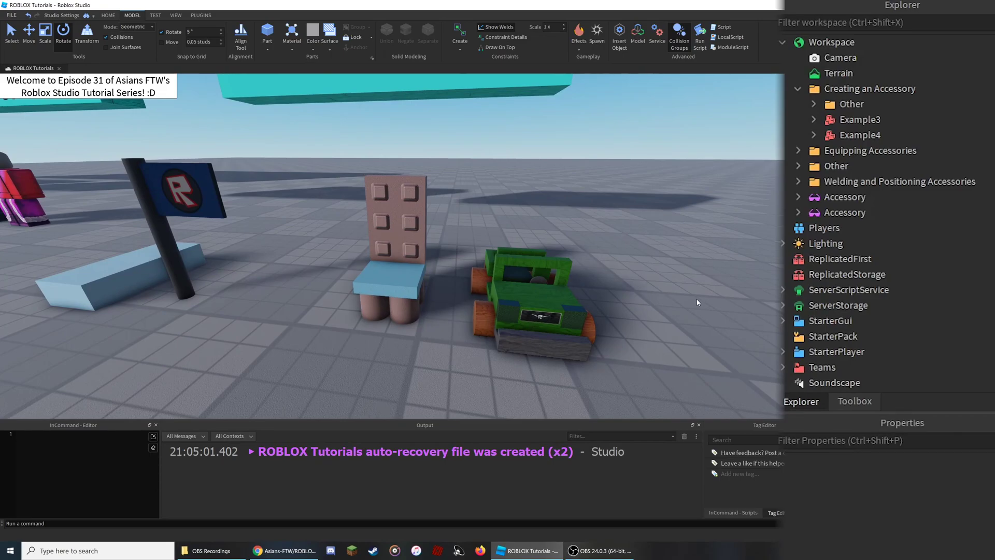
pyautogui.click(872, 44)
pyautogui.click(862, 42)
pyautogui.write('acc')
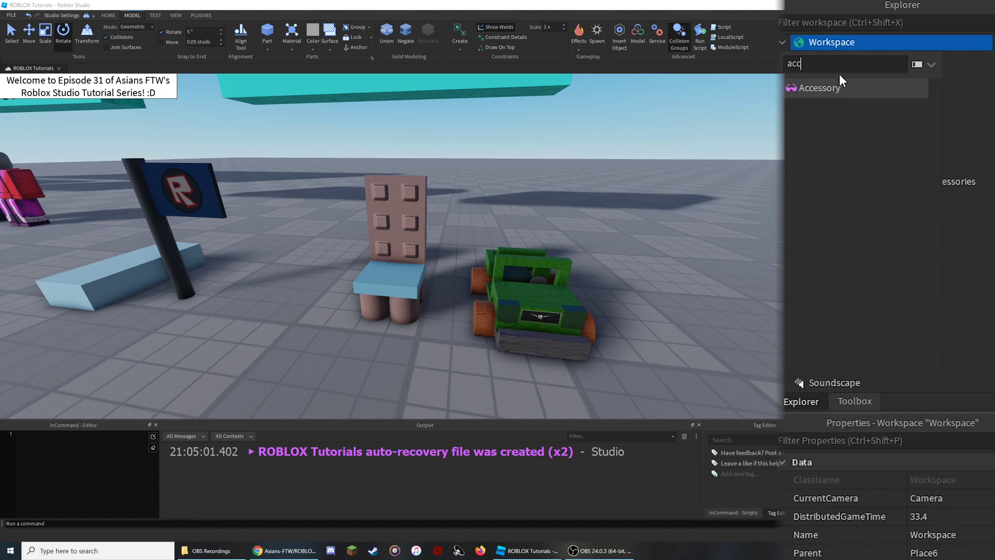
pyautogui.click(820, 87)
# Move all six Smooth Block Model parts of Example3 into the new Accessory.
pyautogui.click(813, 118)
pyautogui.click(899, 135)
pyautogui.keyDown('shift'); pyautogui.click(904, 212); pyautogui.keyUp('shift')
pyautogui.moveTo(879, 212); pyautogui.dragTo(875, 320)
pyautogui.hotkey('ctrl', '2')
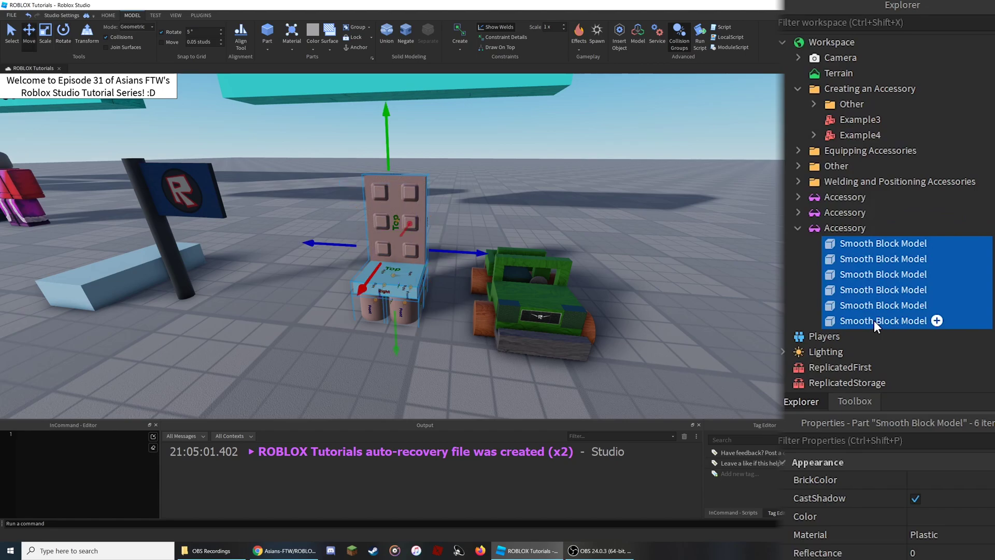
pyautogui.click(581, 230)
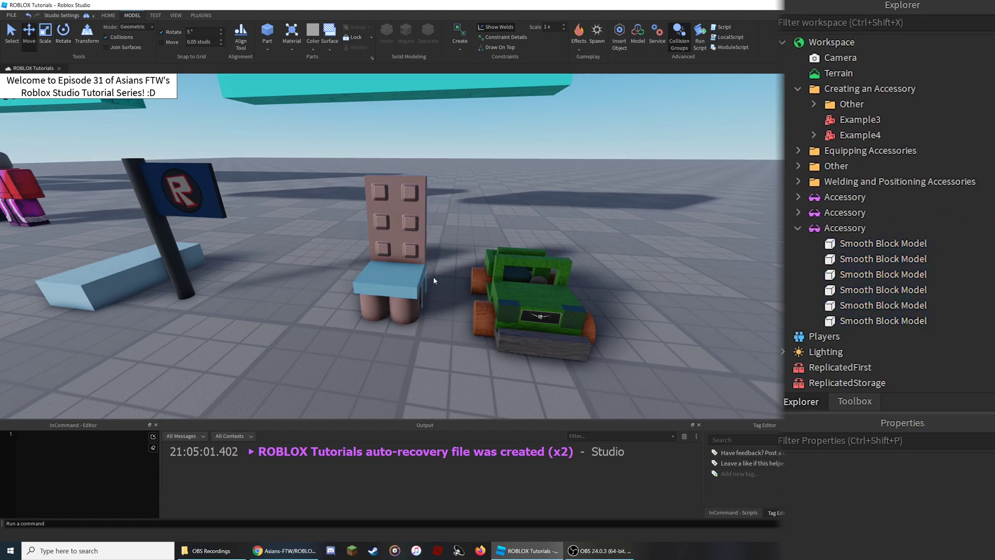
# Examine the chair's backrest and the two character models under the Welding and Positioning Accessories sign.
pyautogui.moveTo(424, 286); pyautogui.dragTo(353, 275, button='right')
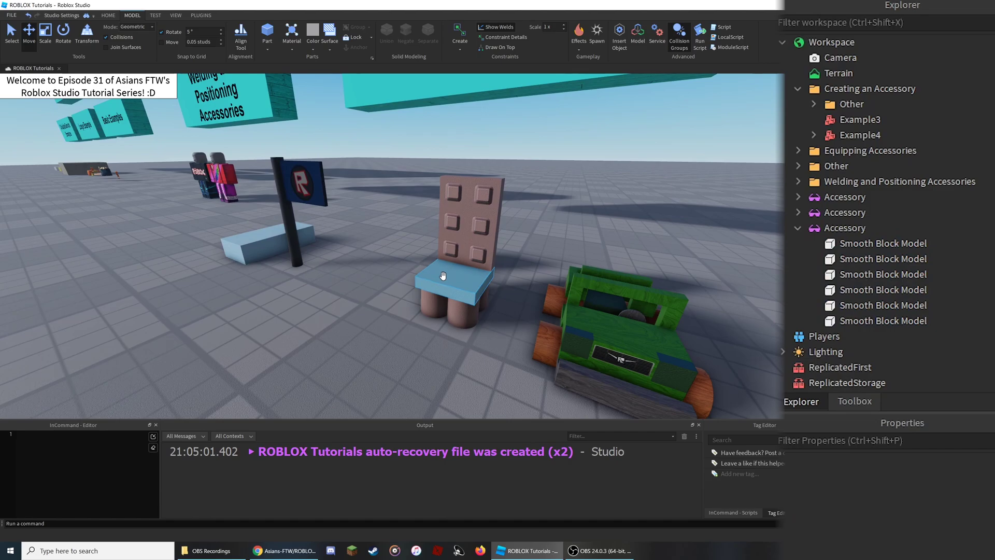
pyautogui.moveTo(379, 299); pyautogui.dragTo(377, 298, button='right')
pyautogui.press('w')
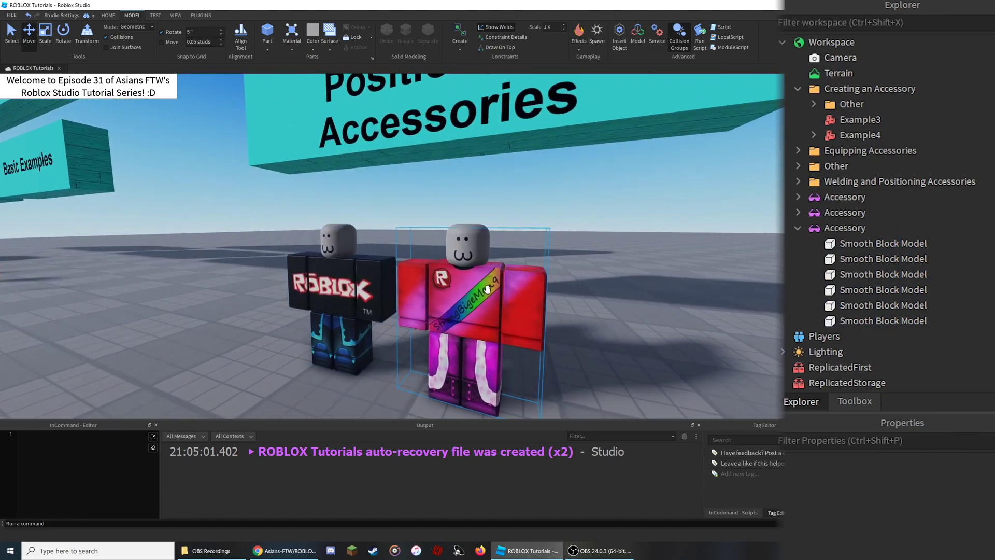
pyautogui.press('w')
pyautogui.moveTo(496, 255); pyautogui.dragTo(497, 251, button='right')
pyautogui.press('w')
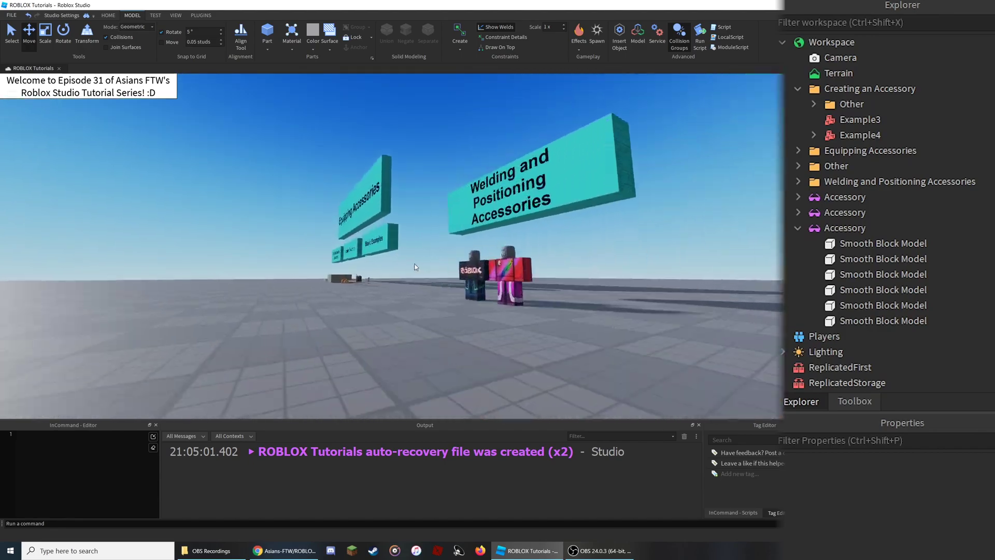
pyautogui.press('w')
pyautogui.press('w')
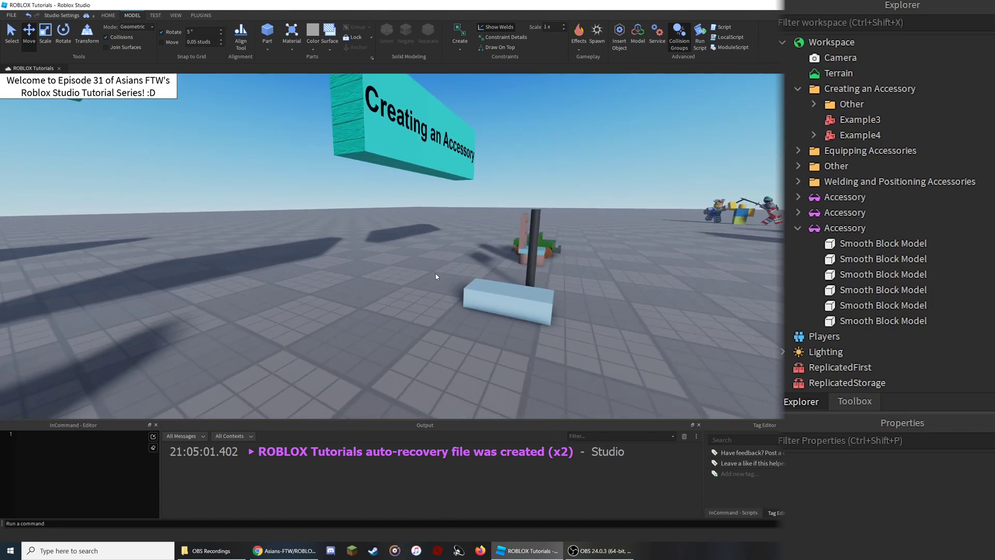
pyautogui.press('w')
pyautogui.click(442, 274)
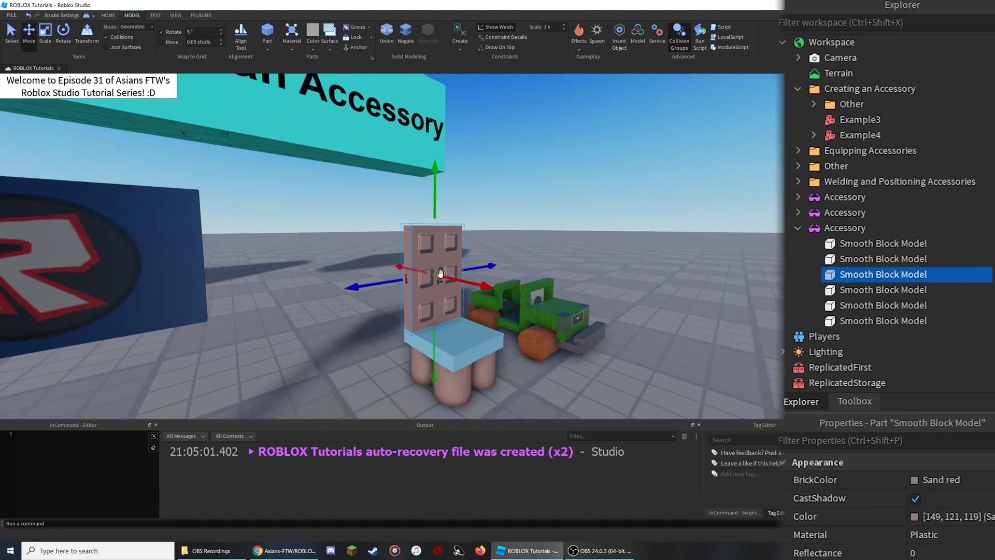
pyautogui.press('w')
pyautogui.moveTo(440, 273); pyautogui.dragTo(445, 273, button='right')
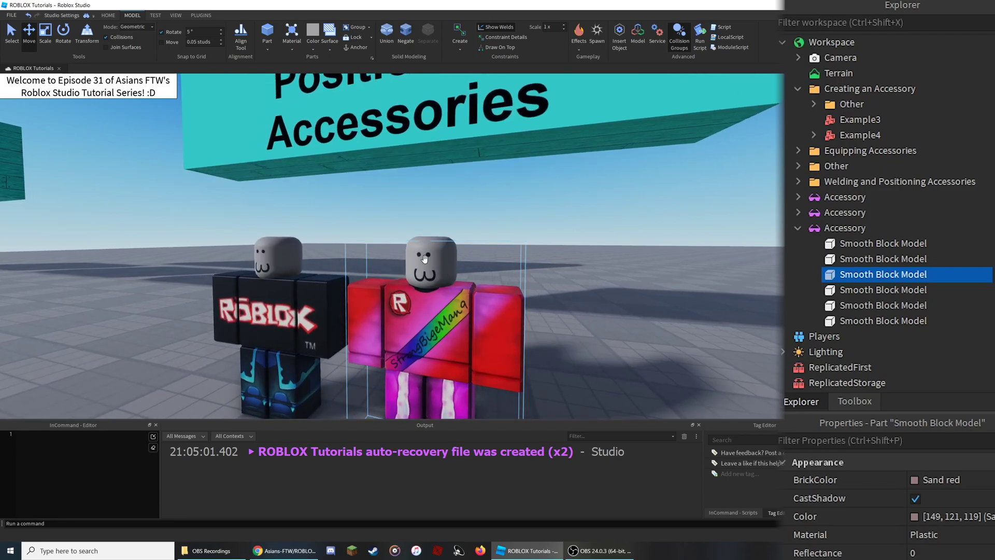
pyautogui.scroll(-3, 430, 258)
pyautogui.scroll(-3, 382, 256)
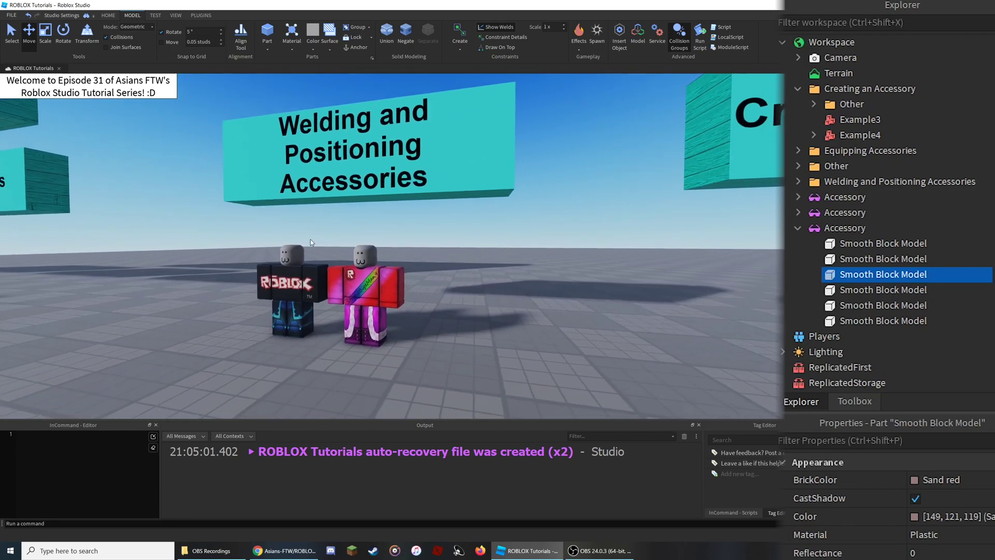
pyautogui.press('f')
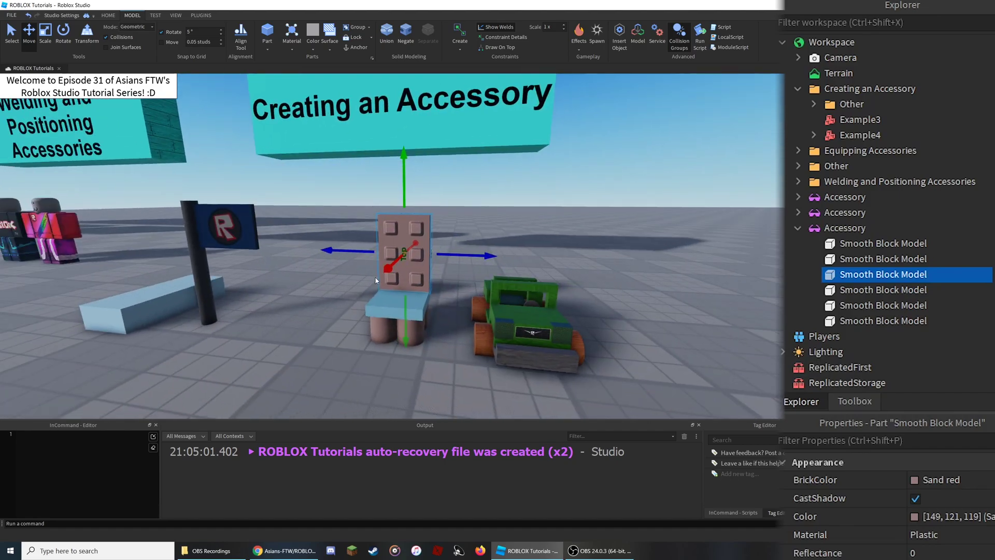
pyautogui.scroll(3, 375, 278)
# Rename the chair's pastel blue seat part in the third Accessory Handle.
pyautogui.click(426, 305)
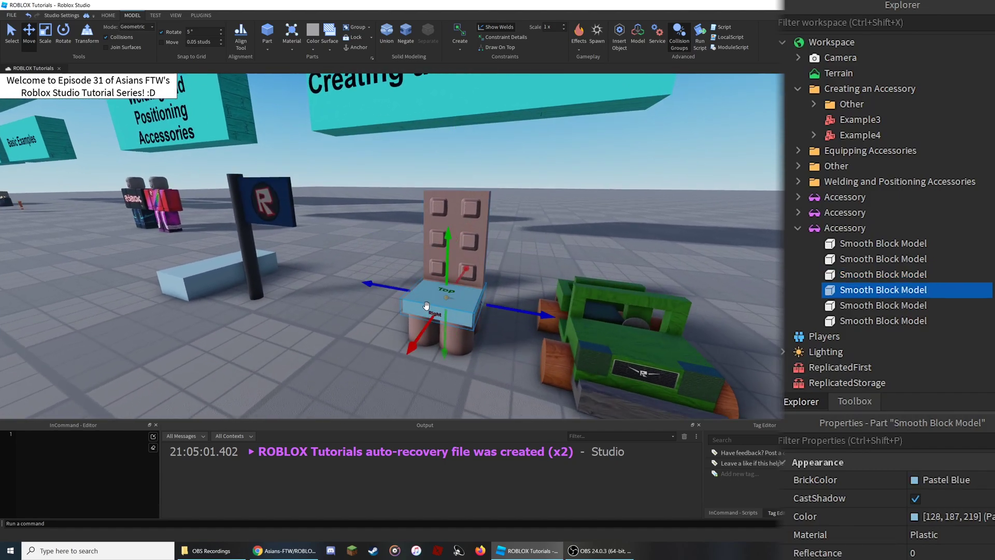
pyautogui.scroll(-2, 426, 306)
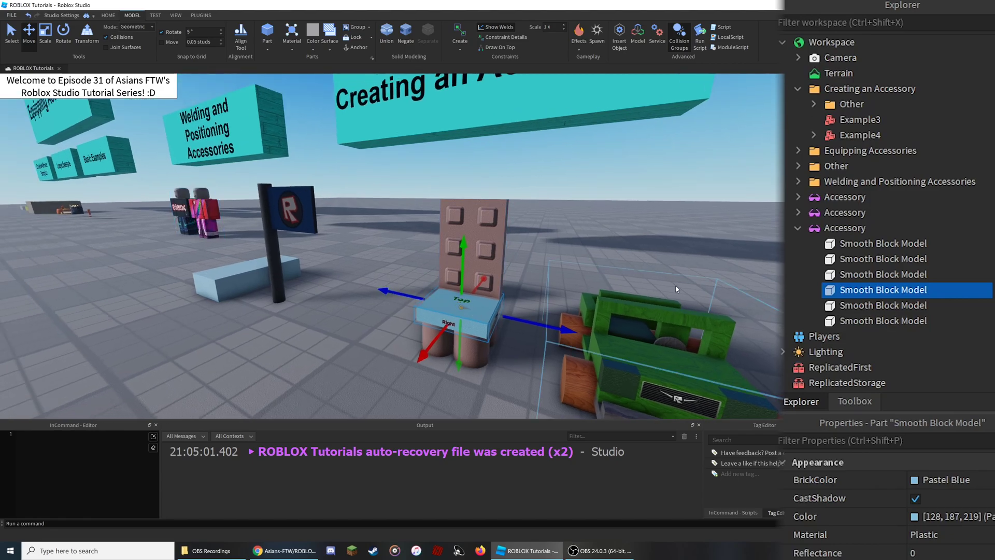
pyautogui.press('F2')
pyautogui.write('Handle')
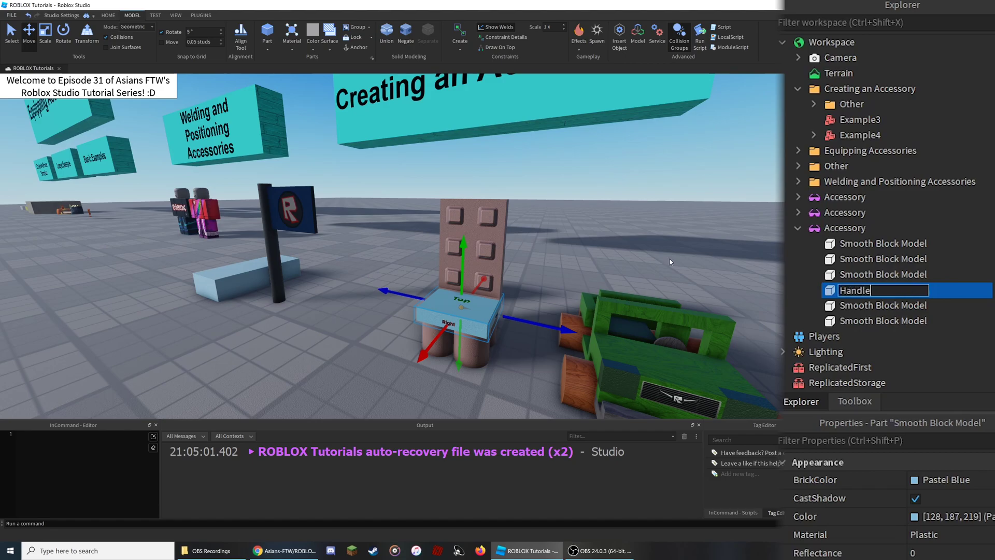
pyautogui.press('Return')
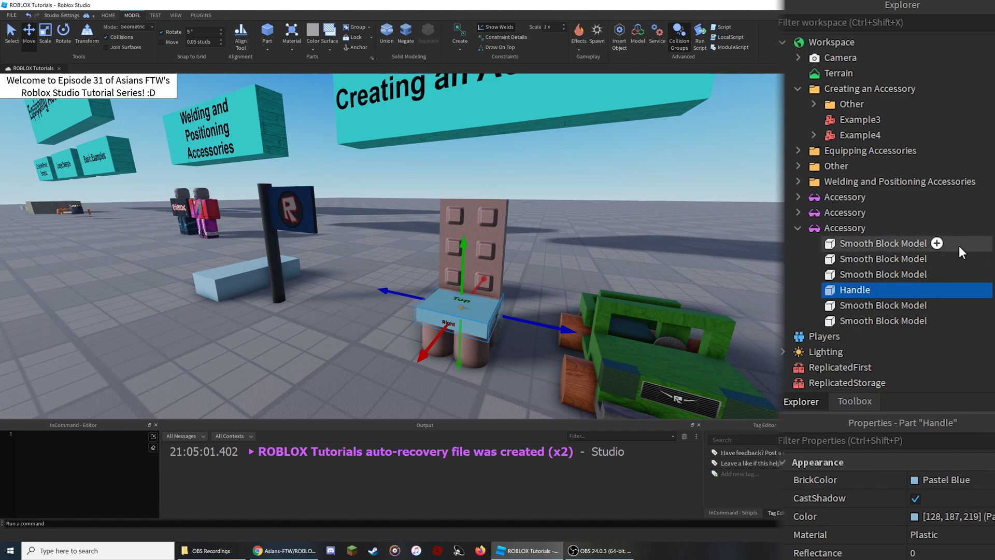
# Inspect all the parts in the chair's Accessory together, along with the Example4 jeep model beside them.
pyautogui.moveTo(991, 238); pyautogui.dragTo(931, 324)
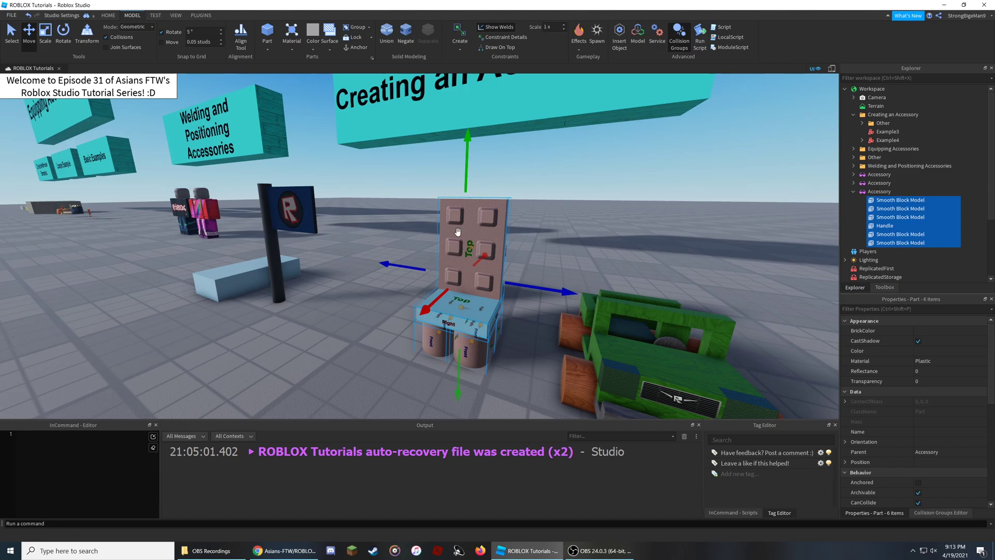
pyautogui.moveTo(191, 199); pyautogui.dragTo(195, 178, button='right')
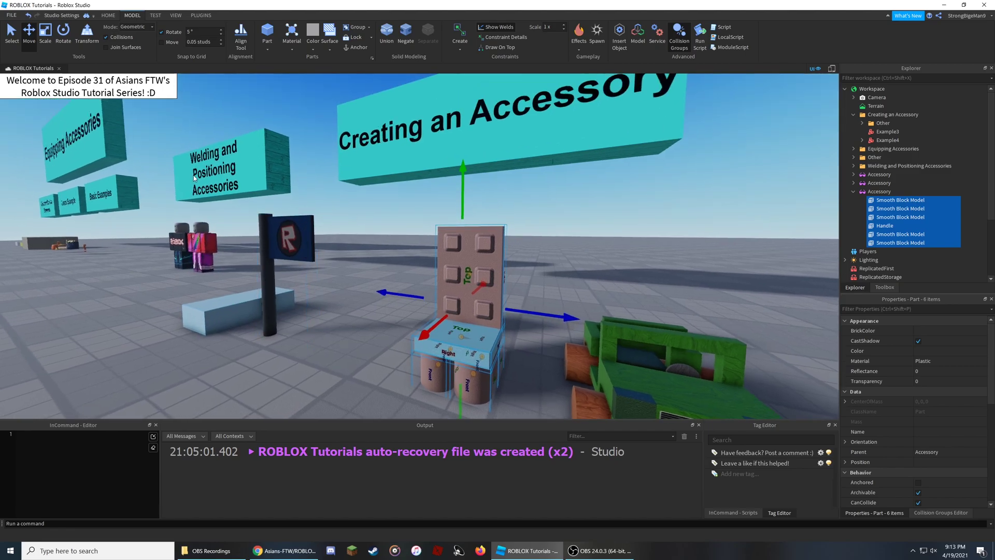
pyautogui.click(504, 193)
pyautogui.moveTo(502, 193); pyautogui.dragTo(504, 195, button='right')
pyautogui.click(403, 287)
pyautogui.moveTo(403, 286); pyautogui.dragTo(415, 270, button='right')
pyautogui.press('a')
pyautogui.press('s')
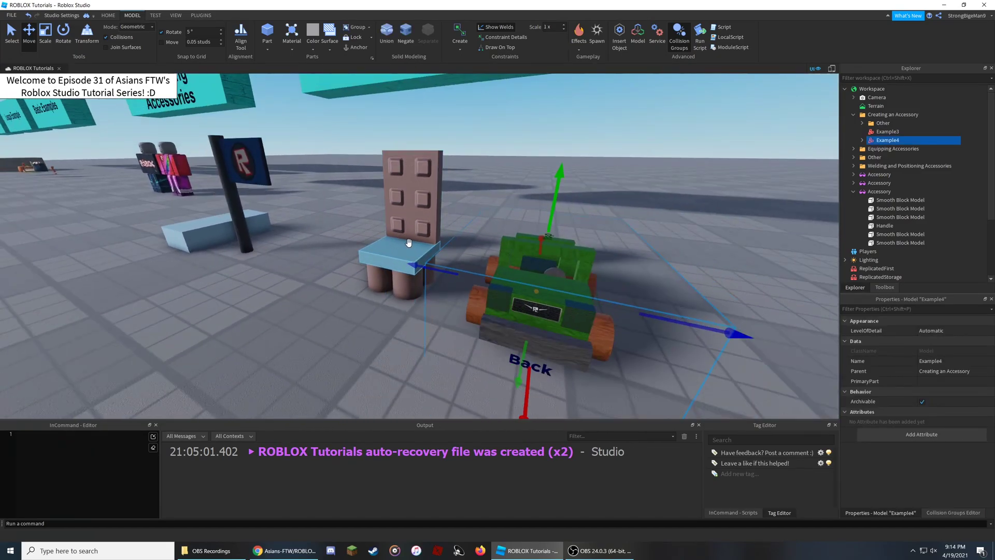
pyautogui.click(369, 341)
pyautogui.moveTo(368, 342); pyautogui.dragTo(362, 297, button='right')
pyautogui.press('s')
pyautogui.press('a')
pyautogui.press('a')
pyautogui.moveTo(255, 191); pyautogui.dragTo(332, 335, button='right')
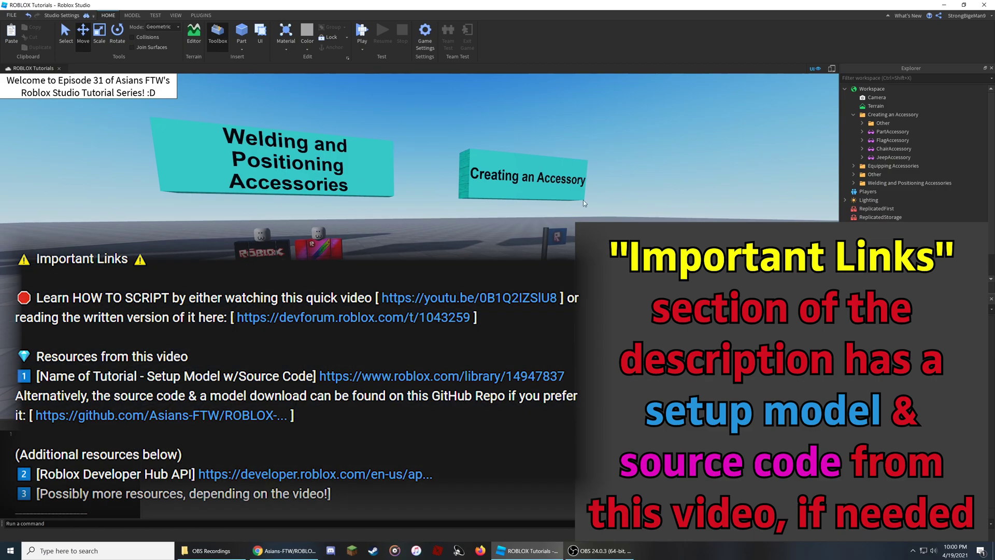
# Open the Rig Builder plugin to show its R15 and R6 rig options.
pyautogui.press('w')
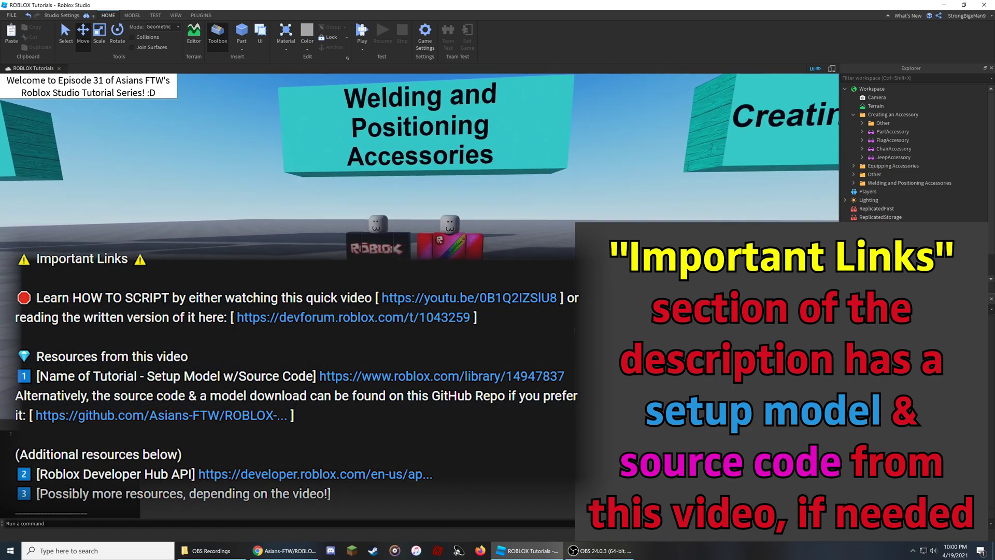
pyautogui.press('w')
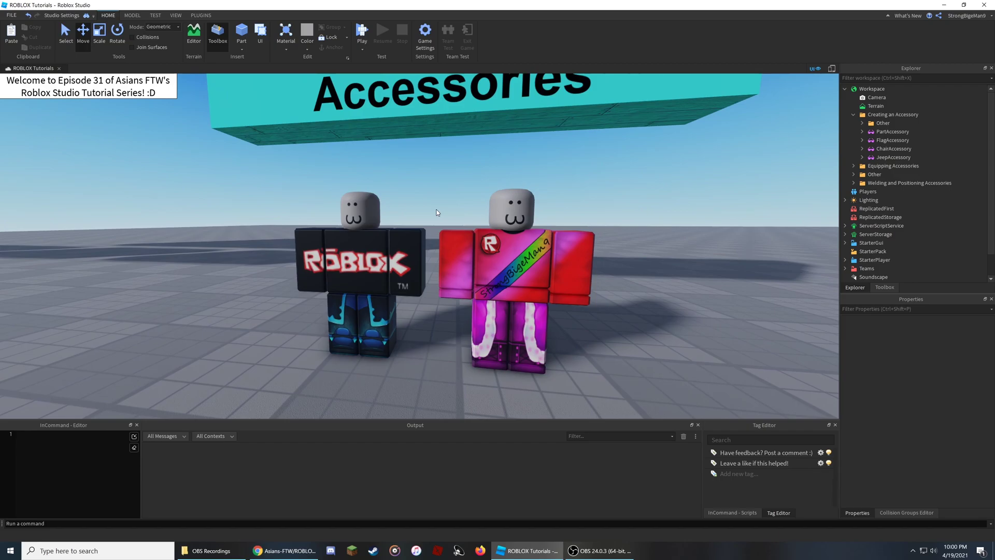
pyautogui.press('w')
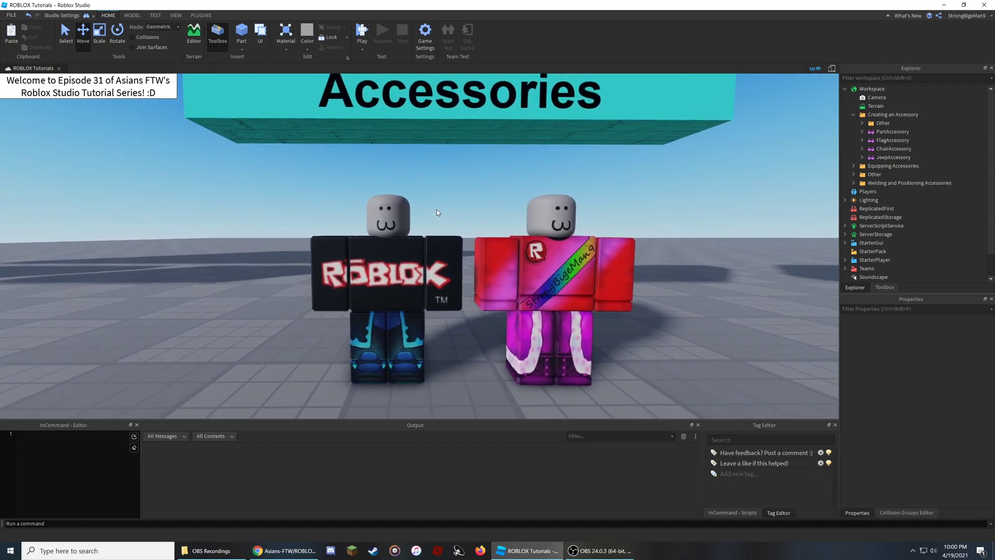
pyautogui.click(206, 15)
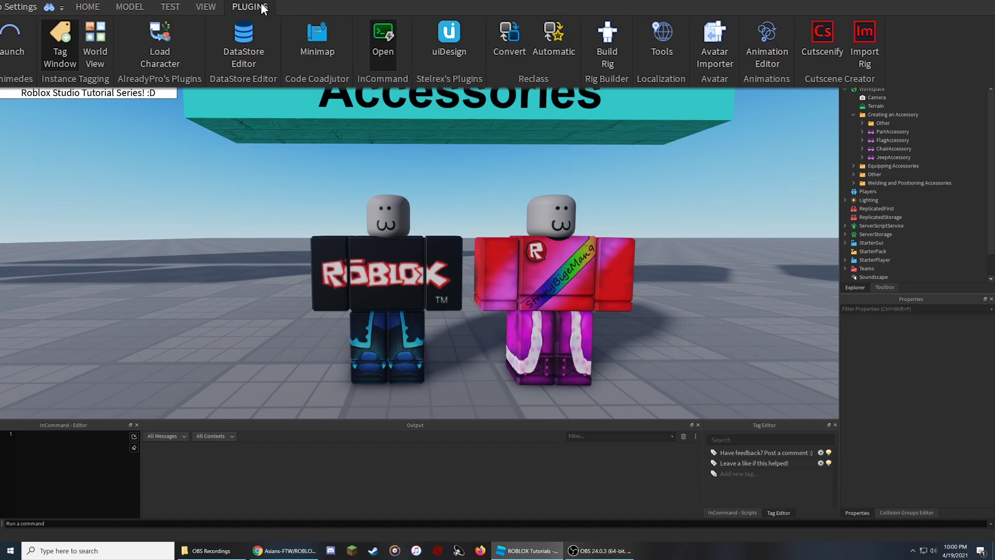
pyautogui.click(613, 54)
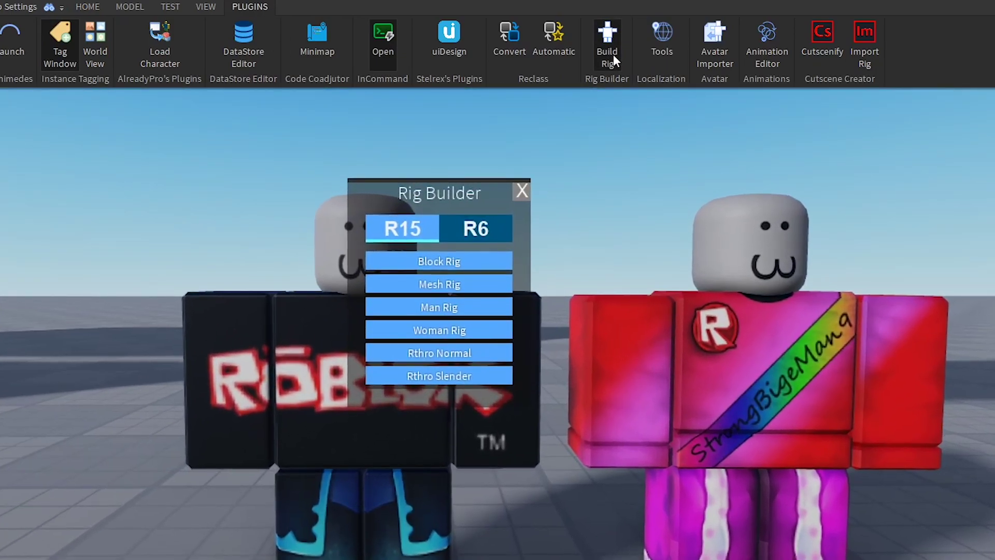
# Insert an R15 Mesh Rig with the Rig Builder and move it clear of the two existing characters.
pyautogui.click(490, 232)
pyautogui.click(408, 233)
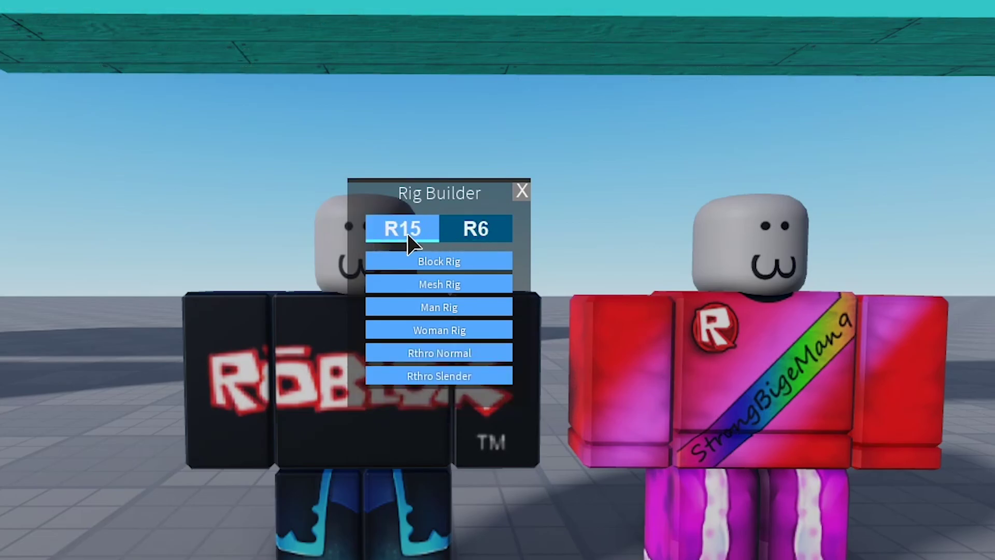
pyautogui.click(457, 283)
pyautogui.moveTo(508, 301); pyautogui.dragTo(549, 385, button='right')
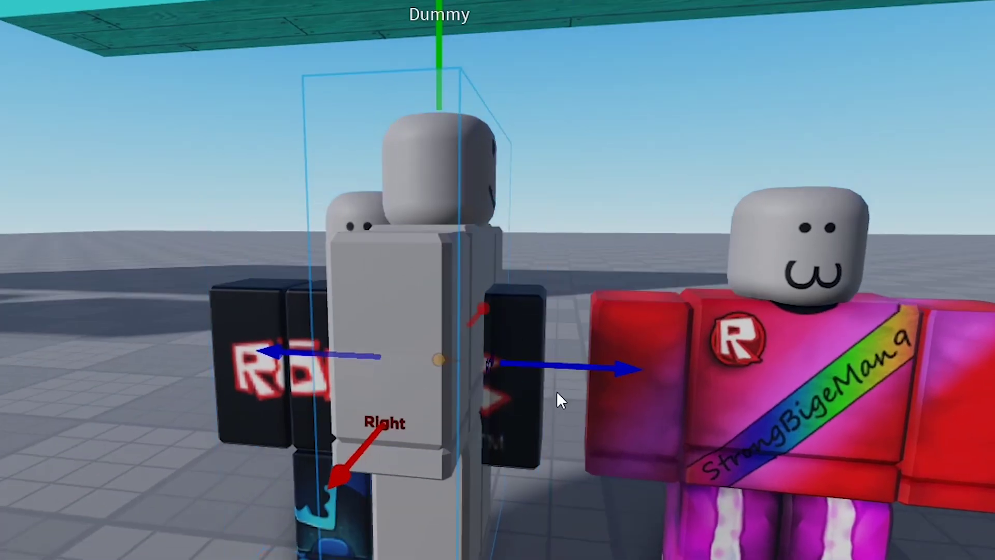
pyautogui.press('s')
pyautogui.moveTo(594, 371); pyautogui.dragTo(135, 327)
pyautogui.moveTo(135, 327); pyautogui.dragTo(203, 294, button='right')
pyautogui.press('w')
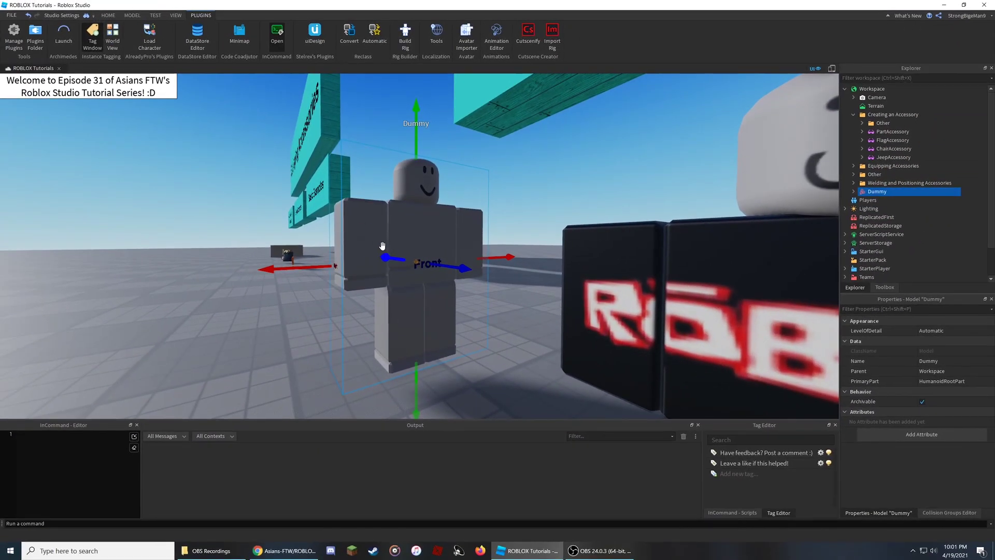
# Delete the newly inserted Dummy rig from the Workspace.
pyautogui.press('Delete')
pyautogui.press('s')
pyautogui.moveTo(422, 228); pyautogui.dragTo(429, 219, button='right')
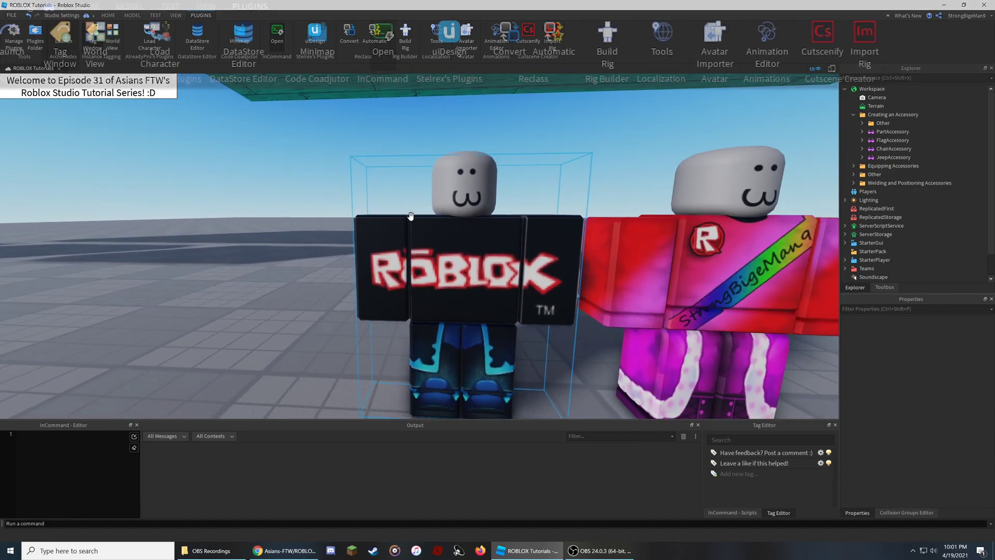
# Turn on the display of welds and constraint details and raise the constraint scale to 4x.
pyautogui.click(129, 7)
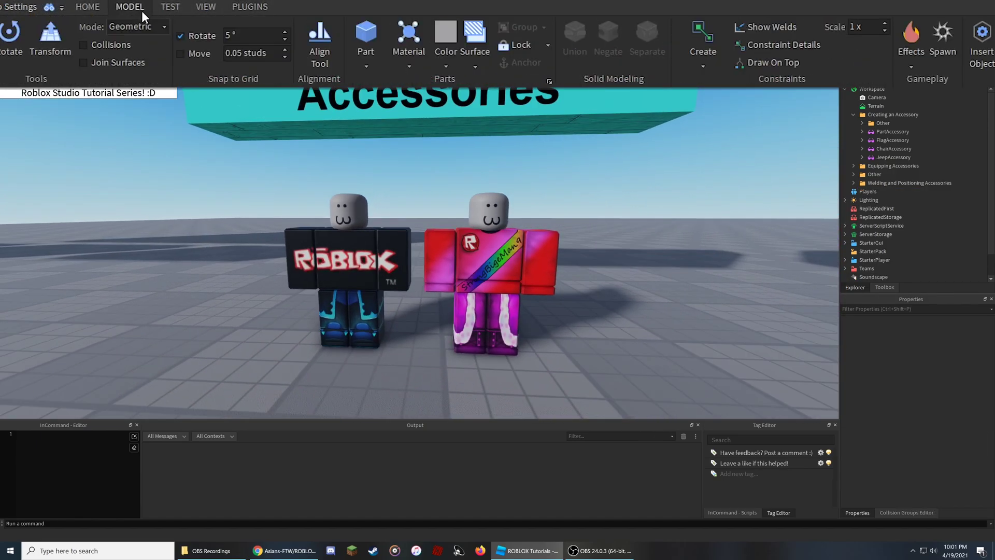
pyautogui.click(776, 28)
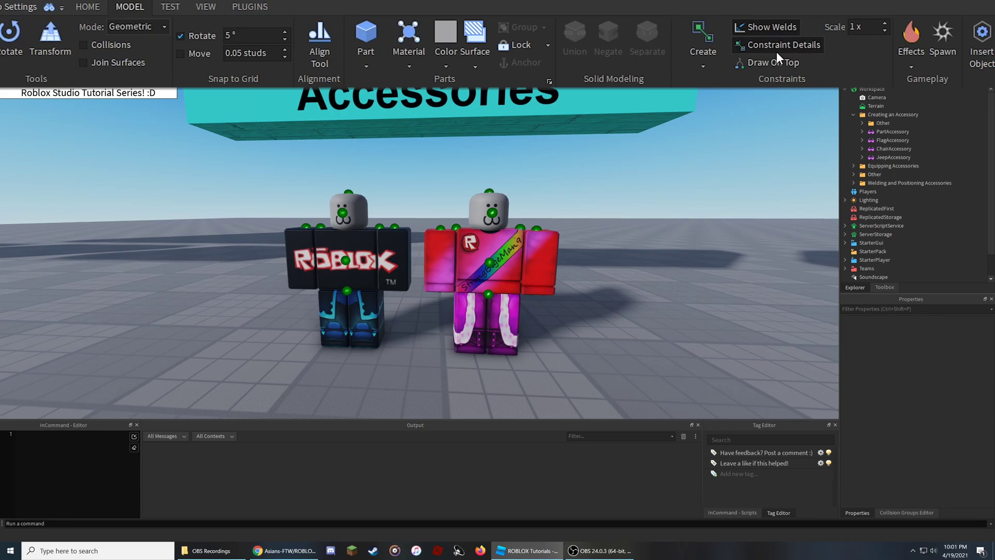
pyautogui.click(798, 38)
pyautogui.click(887, 20)
pyautogui.click(887, 20)
pyautogui.click(887, 21)
pyautogui.click(887, 20)
pyautogui.click(888, 20)
pyautogui.click(887, 20)
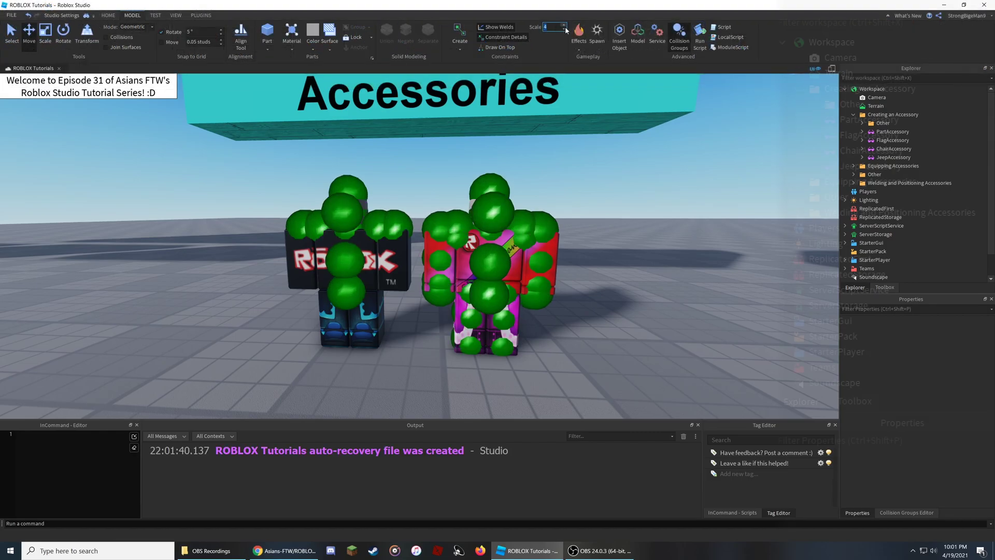
# Move PartAccessory onto the ground in front of the R15 character in the pink and red outfit.
pyautogui.moveTo(592, 190); pyautogui.dragTo(633, 194, button='right')
pyautogui.press('a')
pyautogui.click(863, 119)
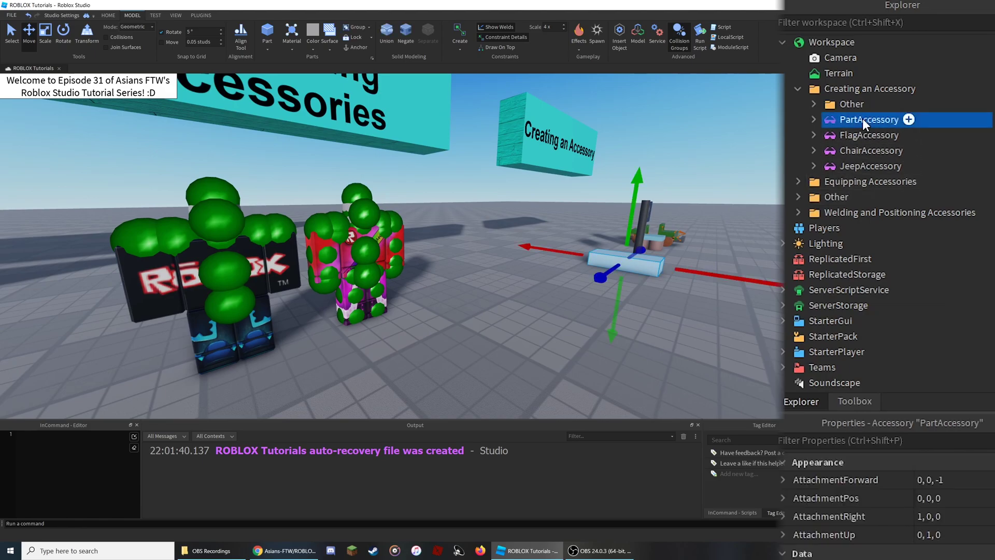
pyautogui.moveTo(600, 277); pyautogui.dragTo(304, 404)
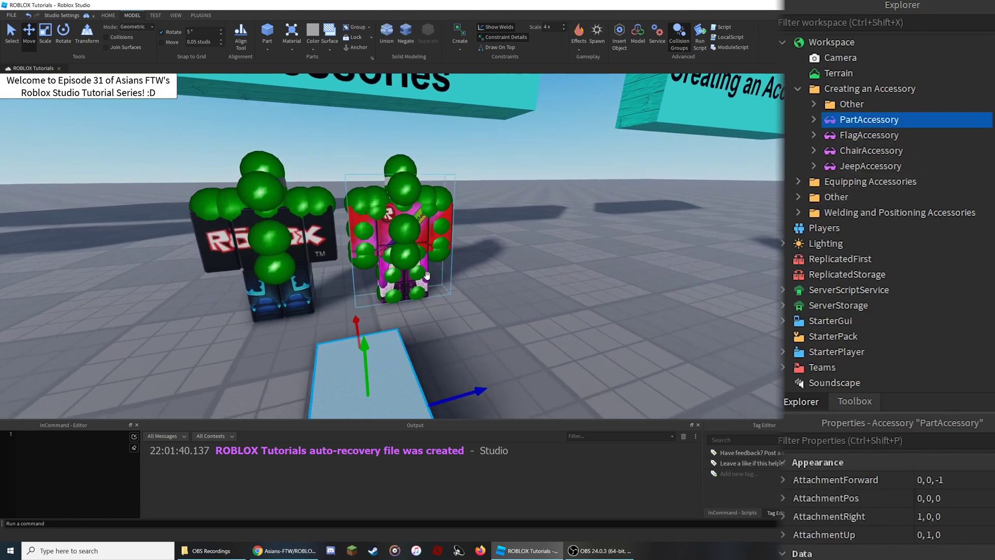
pyautogui.moveTo(427, 275); pyautogui.dragTo(426, 275, button='right')
pyautogui.press('d')
pyautogui.scroll(-1, 426, 276)
pyautogui.moveTo(486, 323); pyautogui.dragTo(486, 322, button='right')
pyautogui.scroll(1, 517, 240)
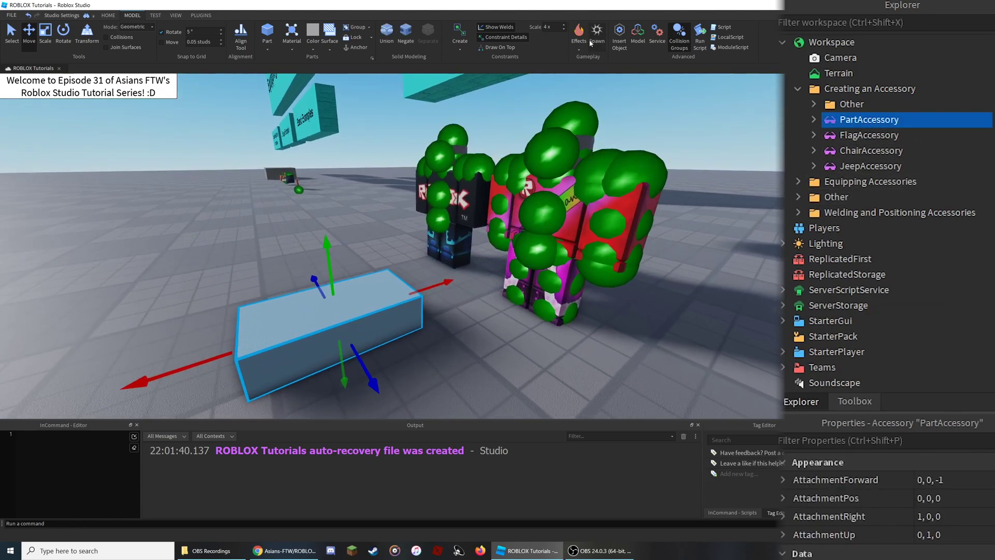
# Set the constraint display scale to 2x and clear the selection.
pyautogui.click(550, 26)
pyautogui.write('2')
pyautogui.click(346, 339)
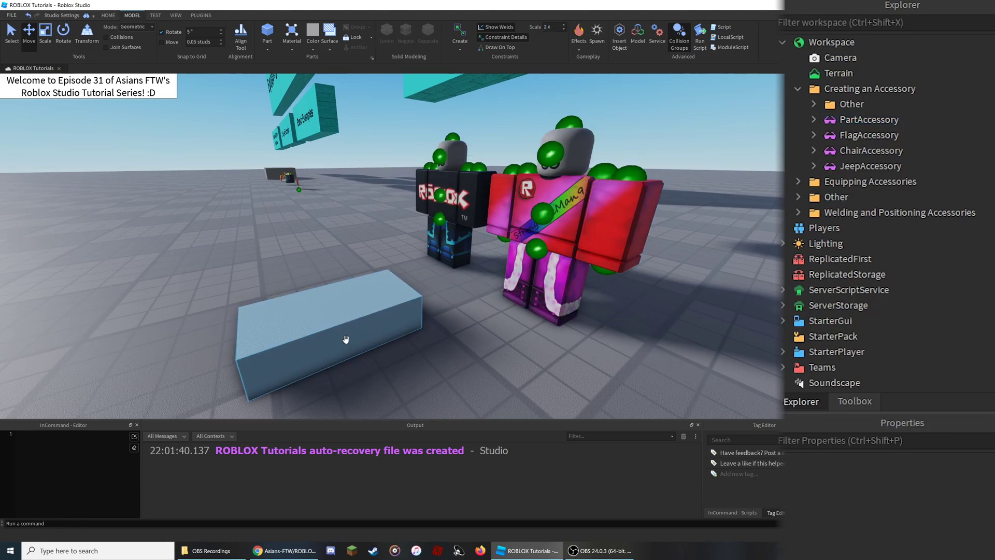
pyautogui.click(471, 362)
# Copy LeftGripAttachment from the R15 Character's LeftHand into the Handle of PartAccessory.
pyautogui.scroll(5, 612, 269)
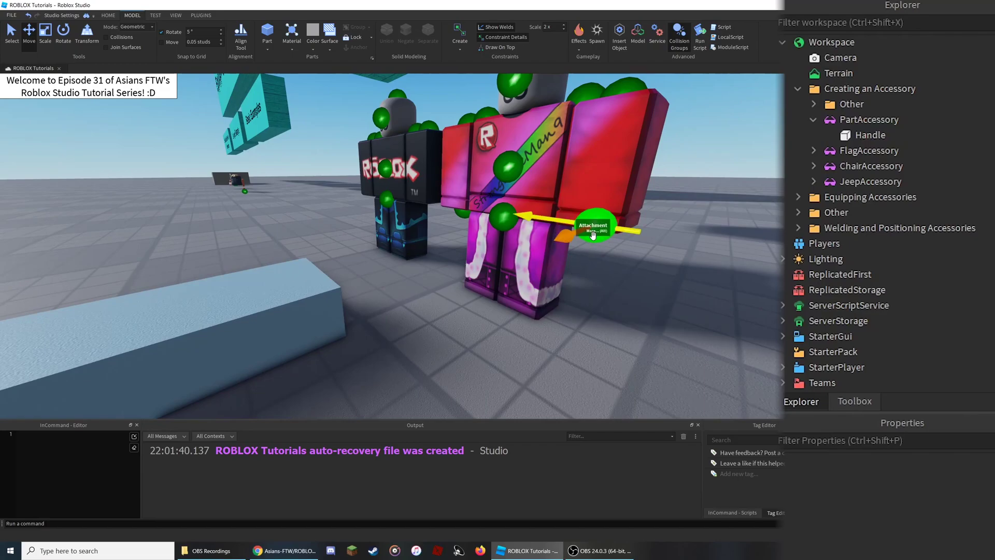
pyautogui.click(593, 235)
pyautogui.scroll(-3, 922, 282)
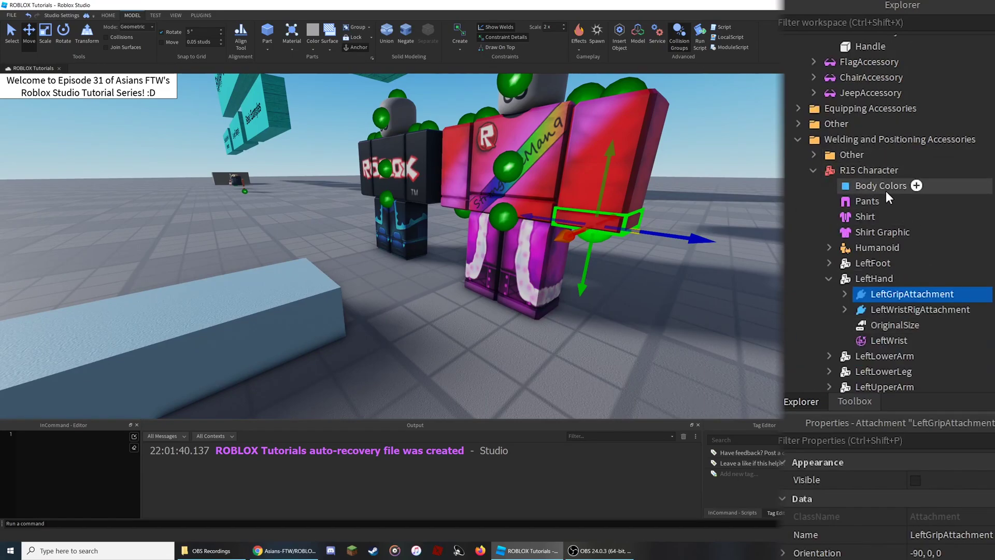
pyautogui.rightClick(882, 295)
pyautogui.click(875, 320)
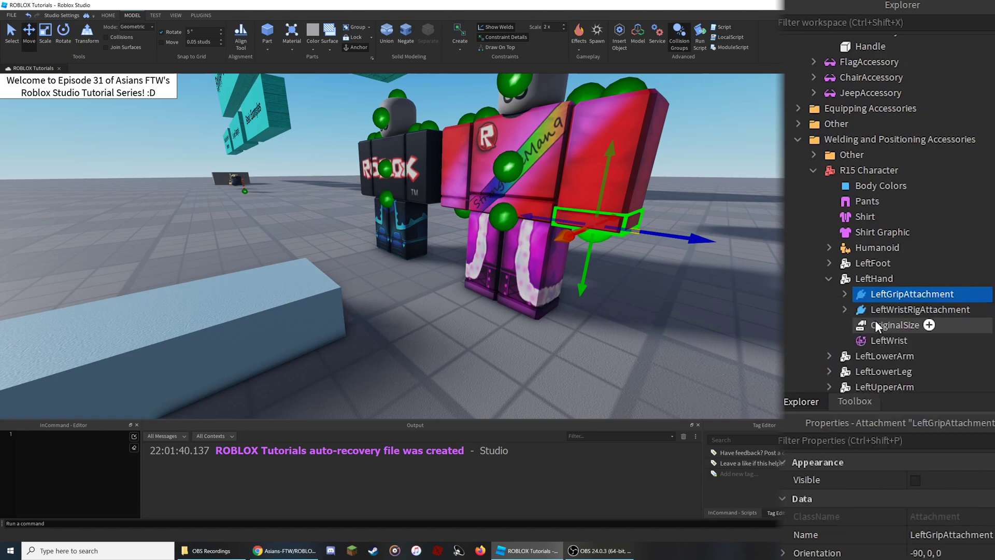
pyautogui.scroll(2, 875, 320)
pyautogui.moveTo(441, 286); pyautogui.dragTo(397, 282, button='right')
pyautogui.click(324, 305)
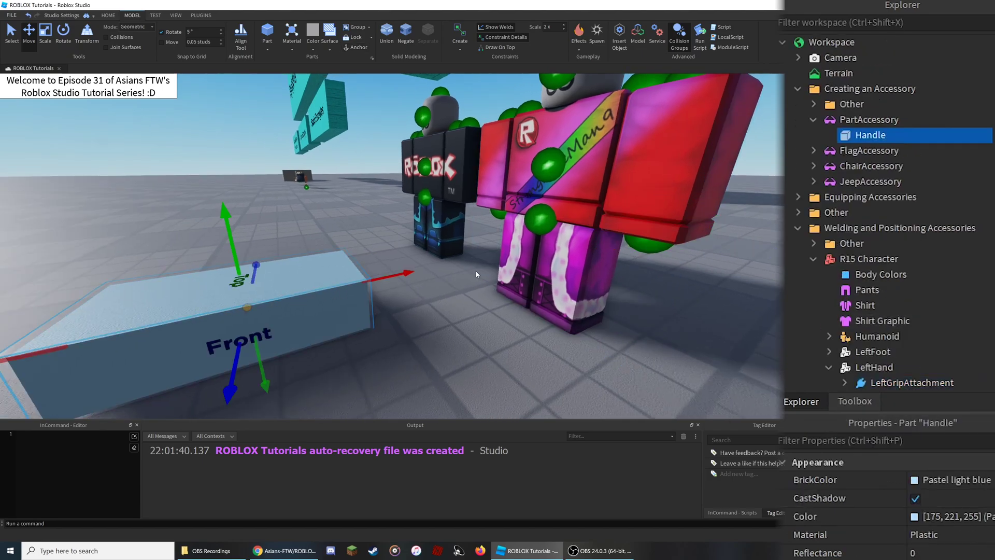
pyautogui.rightClick(866, 135)
pyautogui.click(892, 177)
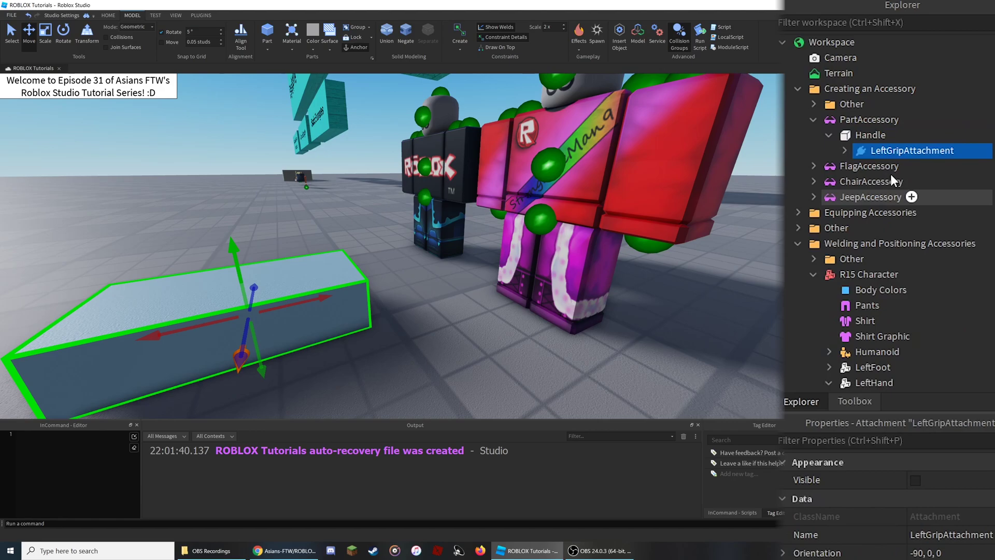
# Place PartAccessory inside the R15 Character model so it welds to the left hand.
pyautogui.click(829, 135)
pyautogui.click(806, 122)
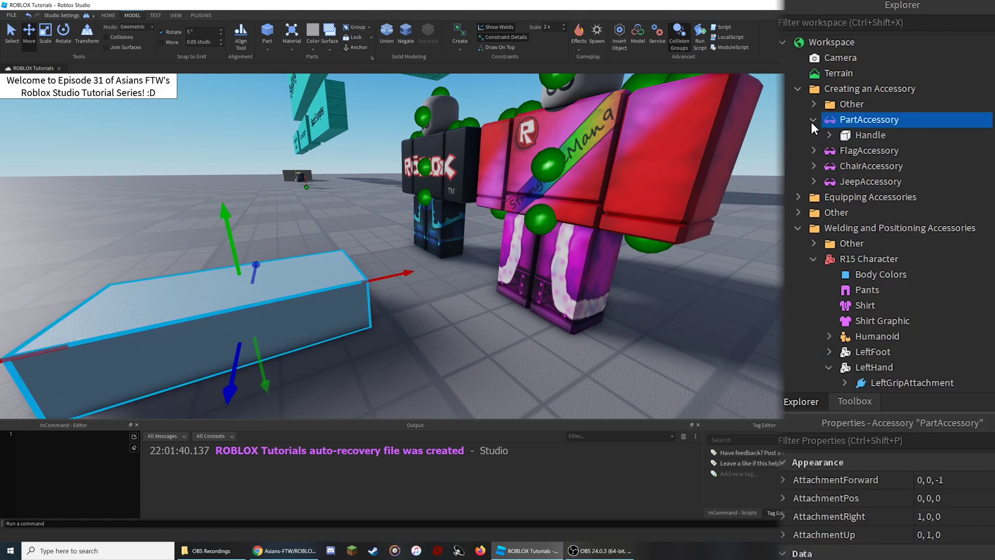
pyautogui.click(812, 120)
pyautogui.moveTo(837, 121); pyautogui.dragTo(904, 242)
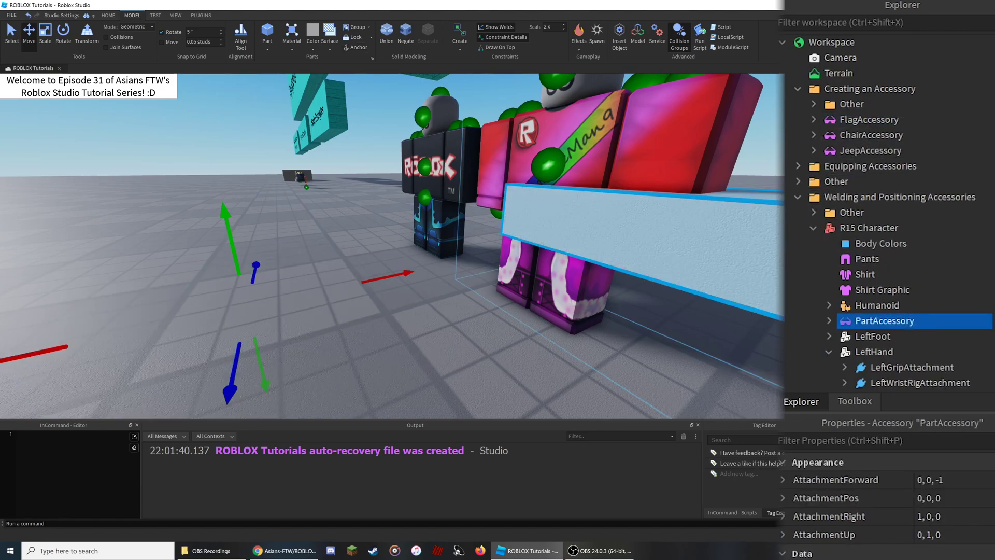
pyautogui.press('f')
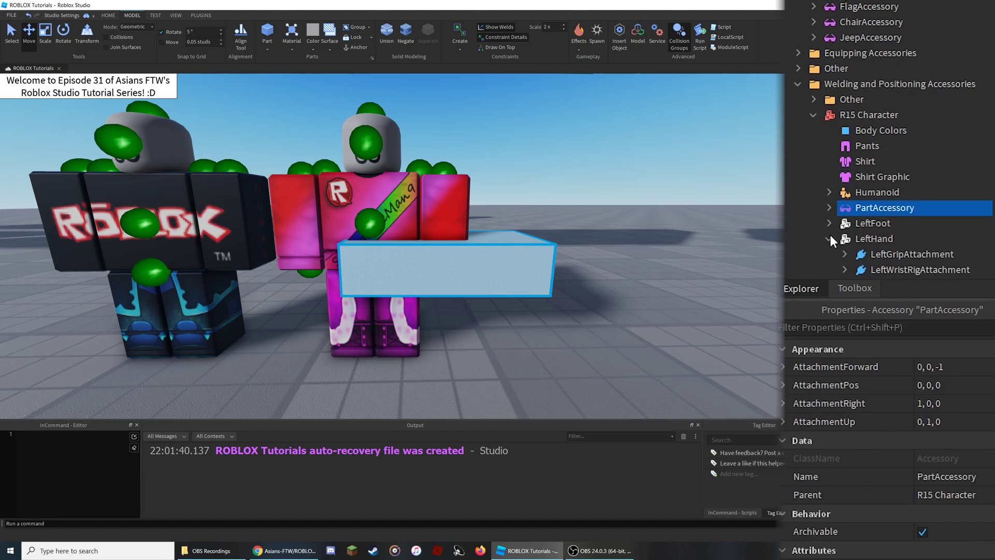
# Shift LeftGripAttachment in the PartAccessory Handle about 1.78 studs along the block's length.
pyautogui.click(829, 238)
pyautogui.click(831, 196)
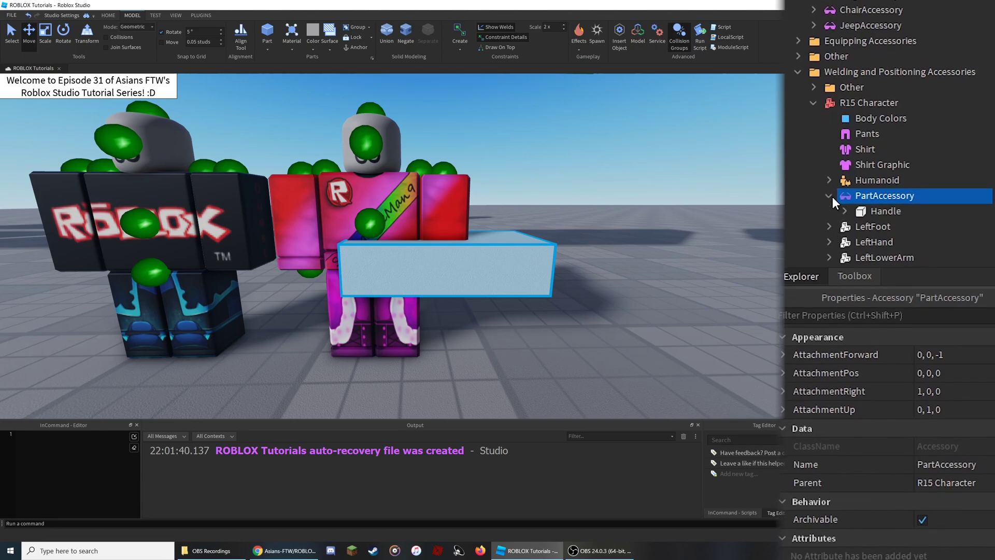
pyautogui.click(848, 171)
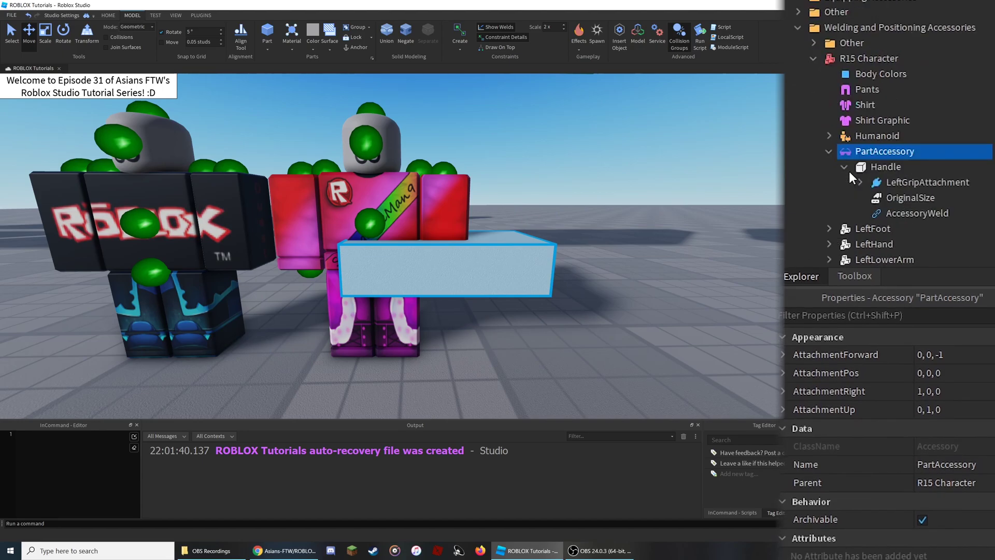
pyautogui.click(910, 181)
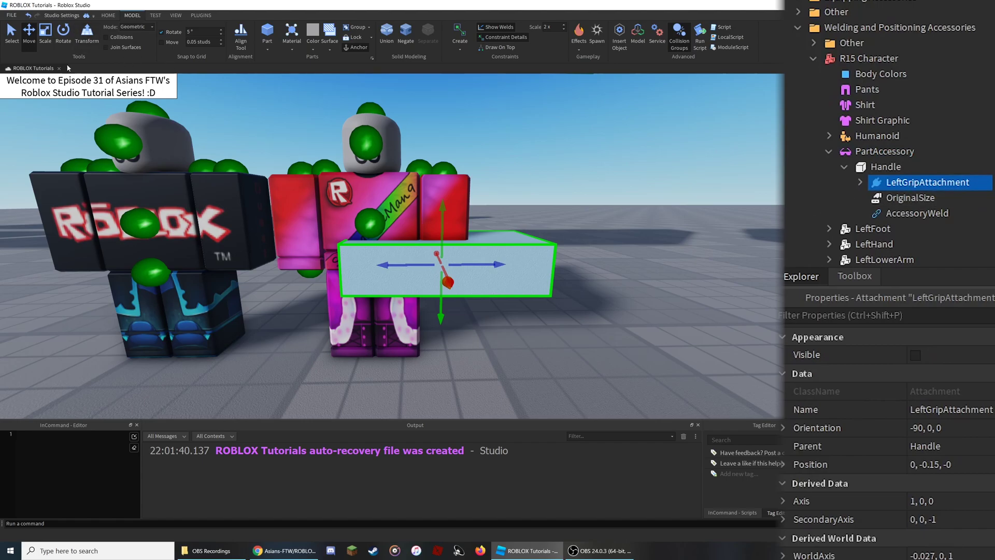
pyautogui.moveTo(398, 264); pyautogui.dragTo(391, 270)
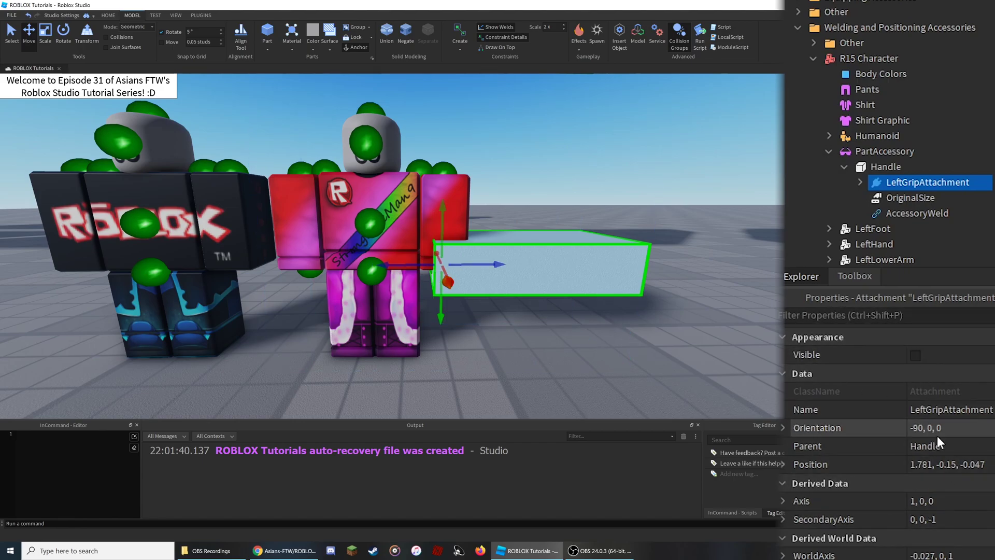
# Set the Handle's LeftGripAttachment X position to 2 and its Orientation to 45, 0, 90.
pyautogui.click(928, 464)
pyautogui.click(930, 464)
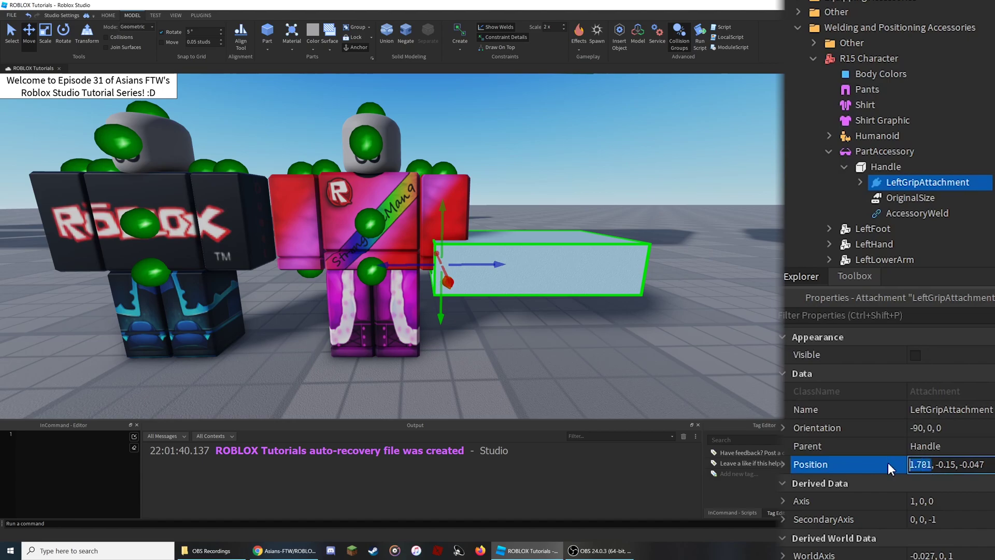
pyautogui.write('2')
pyautogui.click(959, 428)
pyautogui.write('45,0,90')
pyautogui.press('Return')
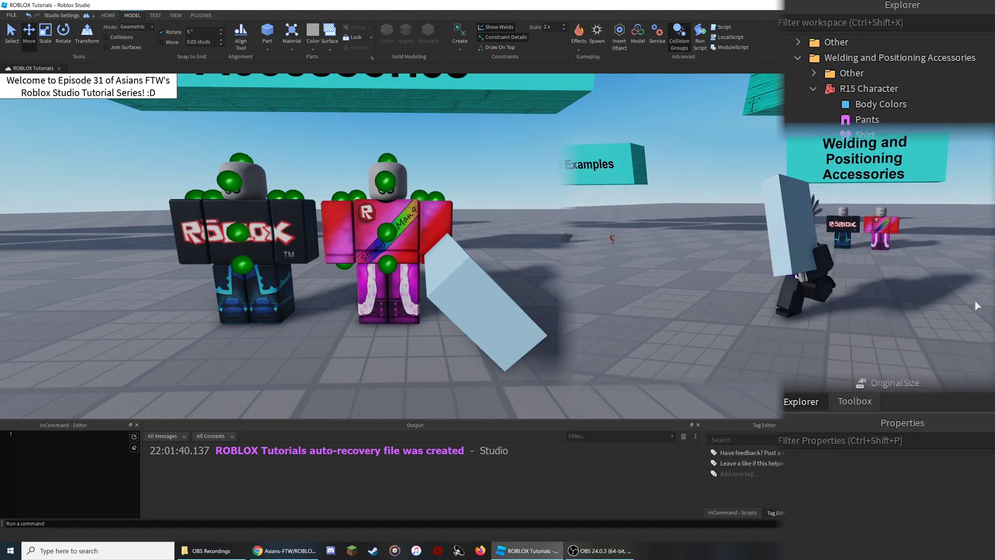
# Try PartAccessory on the other rig by moving it from R15 Character into R6 Character.
pyautogui.press('a')
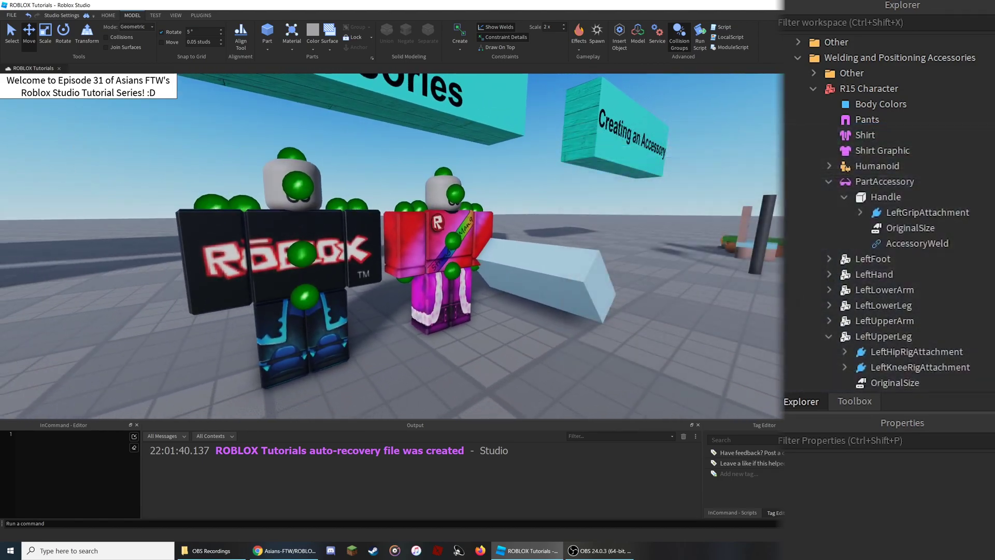
pyautogui.click(875, 212)
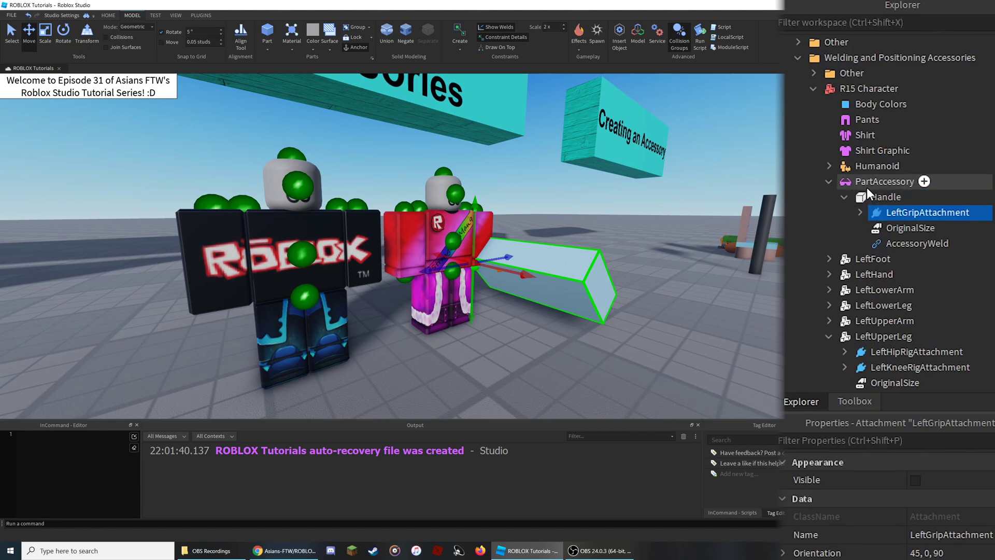
pyautogui.click(858, 197)
pyautogui.click(845, 197)
pyautogui.click(829, 183)
pyautogui.scroll(-5, 879, 182)
pyautogui.moveTo(860, 182); pyautogui.dragTo(869, 282)
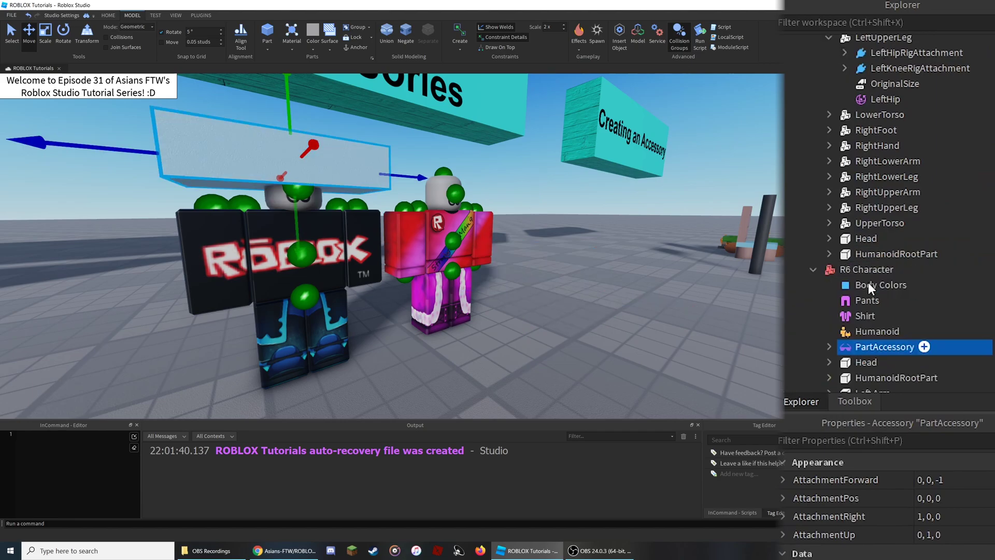
pyautogui.press('f')
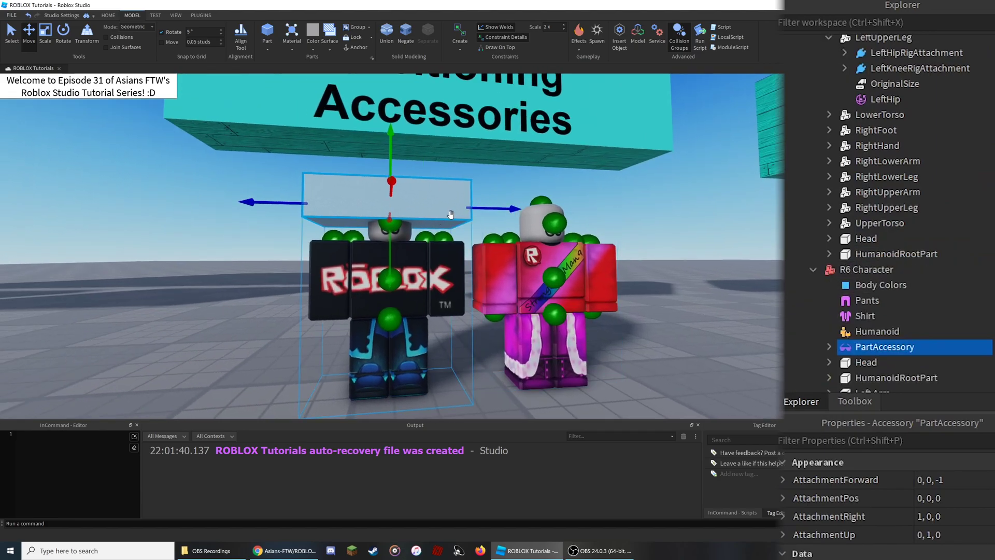
# Take PartAccessory out of the R6 Character and put it directly in the Workspace.
pyautogui.moveTo(872, 347)
pyautogui.moveTo(872, 344); pyautogui.dragTo(835, 47)
pyautogui.scroll(-3, 830, 309)
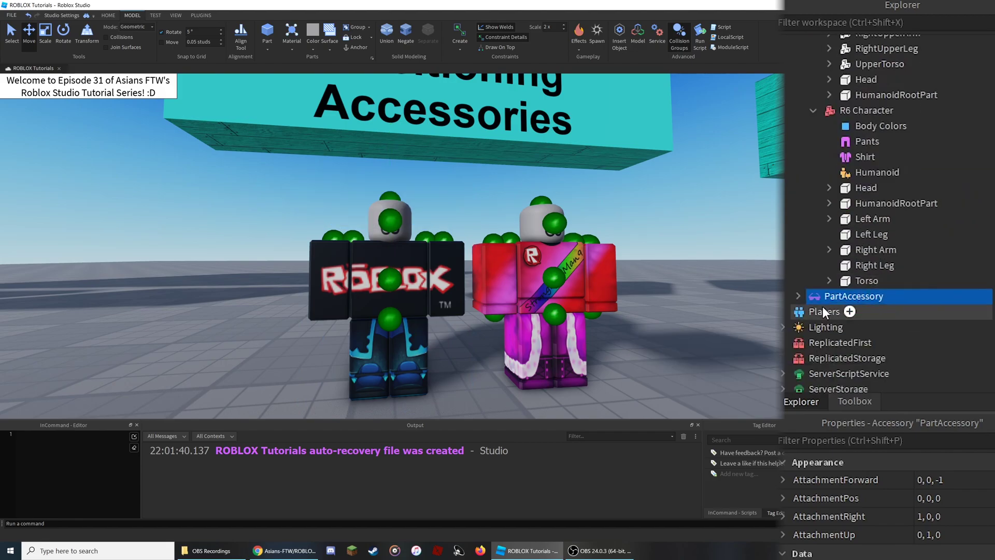
# Rename the LeftGripAttachment in the PartAccessory Handle as HatAttachment.
pyautogui.click(801, 299)
pyautogui.click(813, 311)
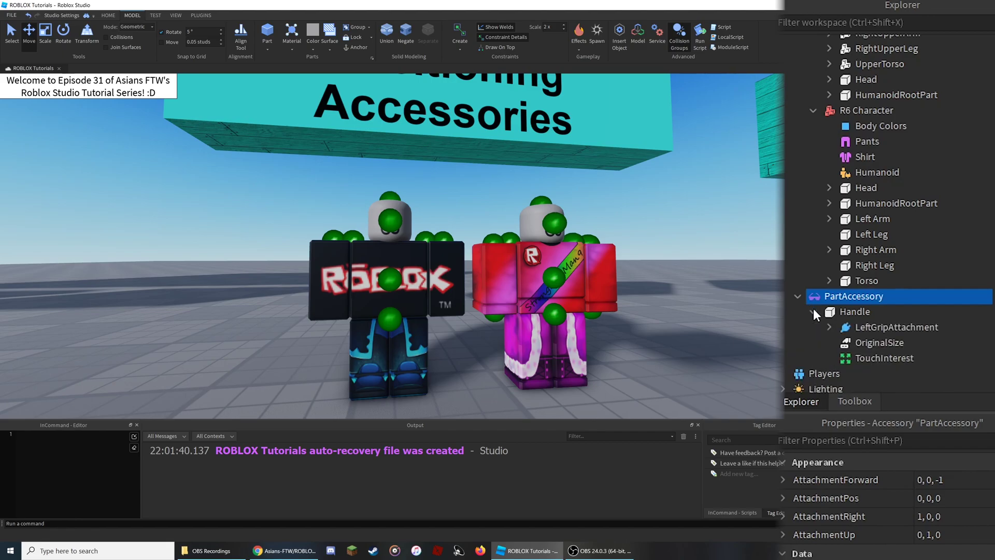
pyautogui.press('f')
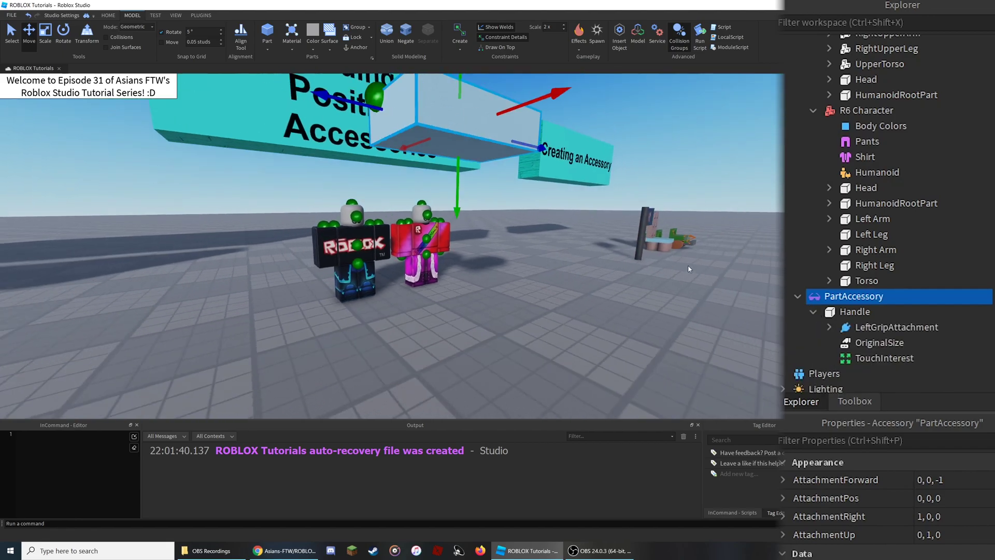
pyautogui.click(890, 325)
pyautogui.click(889, 328)
pyautogui.write('HatAttachment')
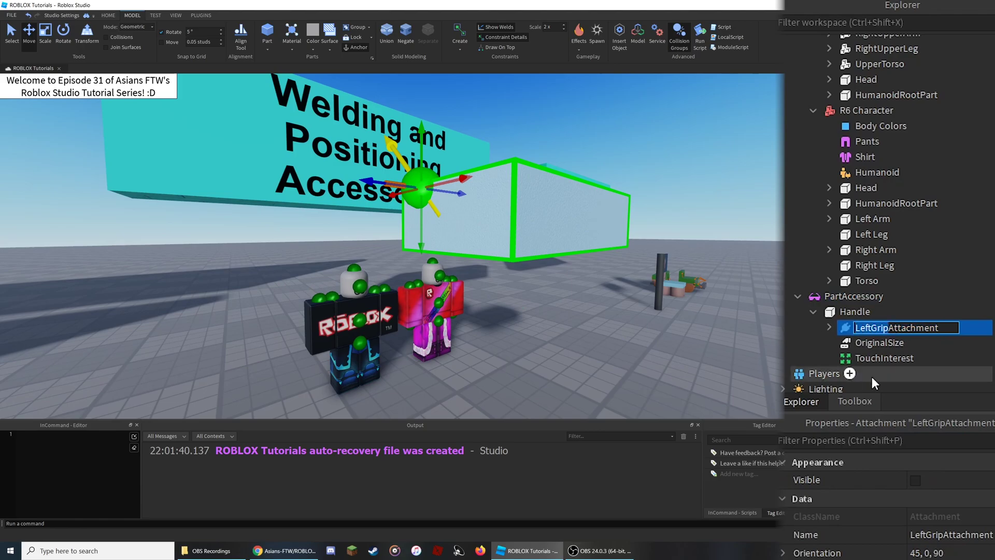
pyautogui.press('Return')
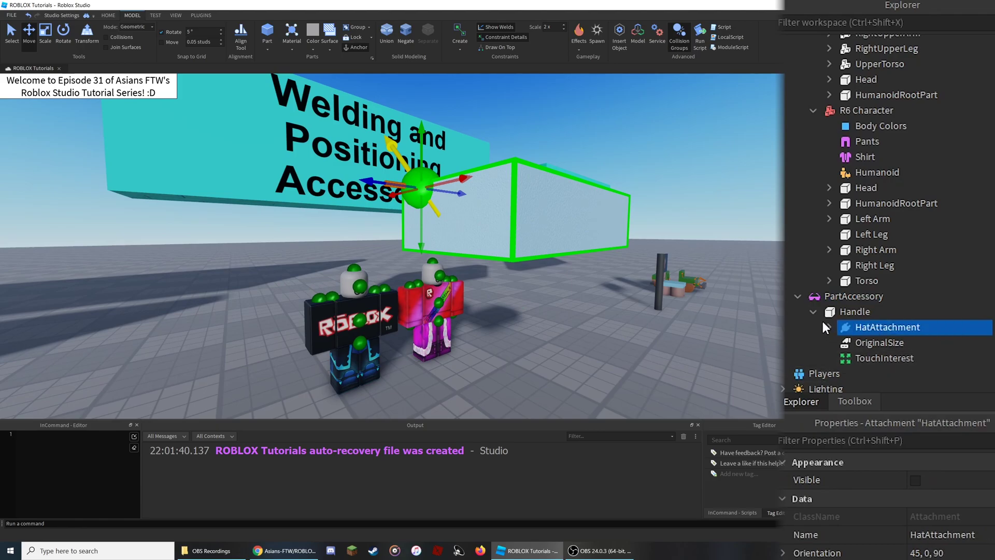
# Put PartAccessory with its HatAttachment back inside the R6 Character model.
pyautogui.click(813, 312)
pyautogui.click(798, 296)
pyautogui.click(818, 296)
pyautogui.moveTo(819, 297); pyautogui.dragTo(912, 112)
pyautogui.scroll(-5, 608, 260)
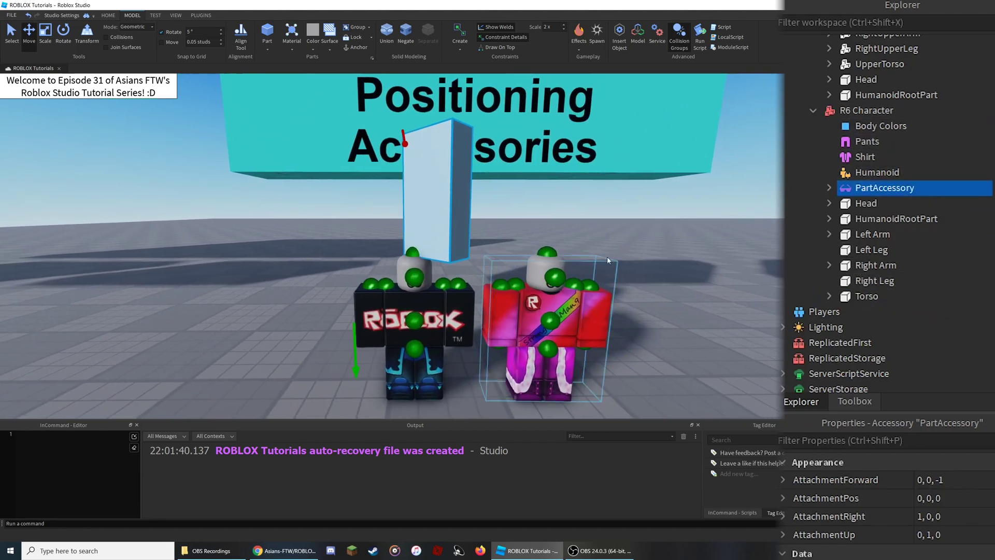
# Move PartAccessory from the R6 Character into the R15 Character and collapse both character models.
pyautogui.scroll(4, 926, 175)
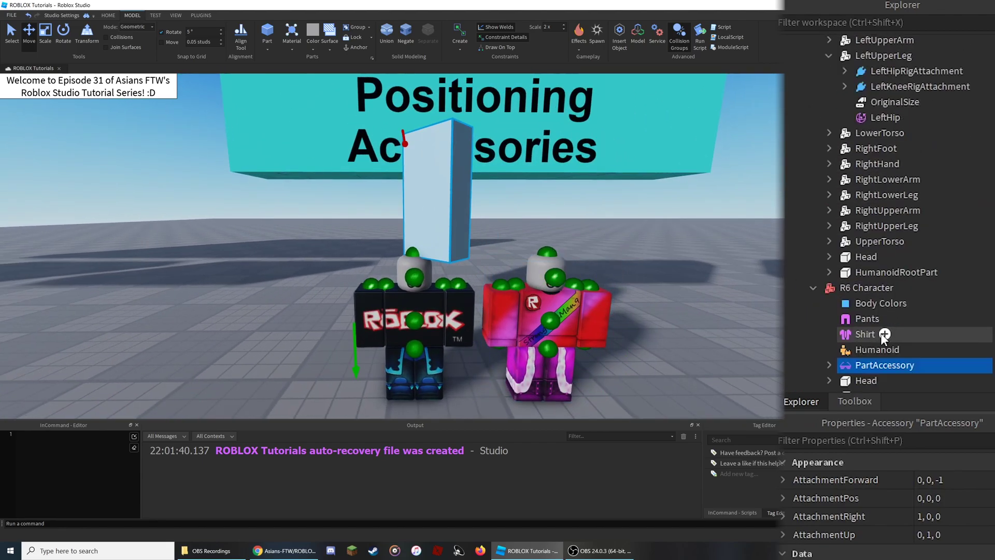
pyautogui.scroll(2, 947, 299)
pyautogui.moveTo(870, 364); pyautogui.dragTo(854, 192)
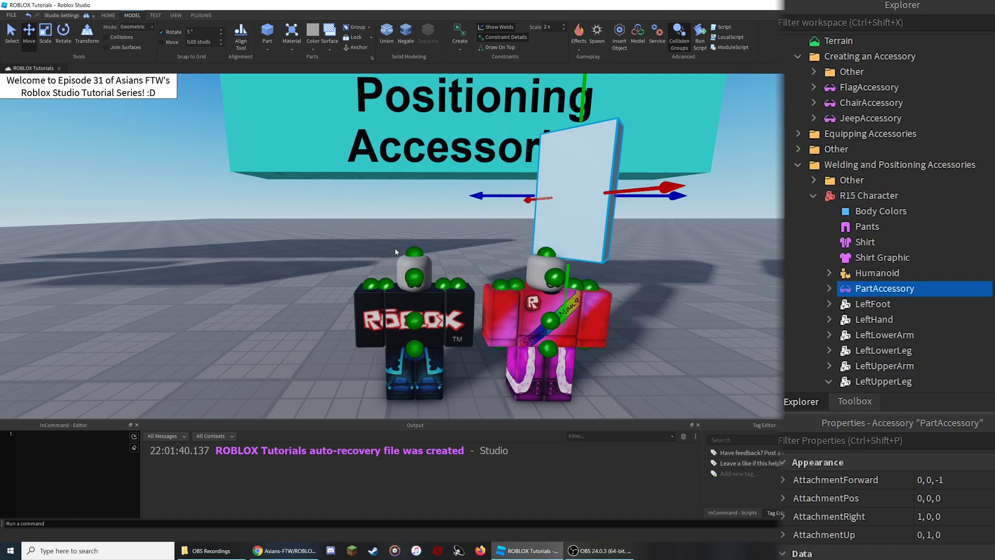
pyautogui.moveTo(633, 281); pyautogui.dragTo(635, 281, button='right')
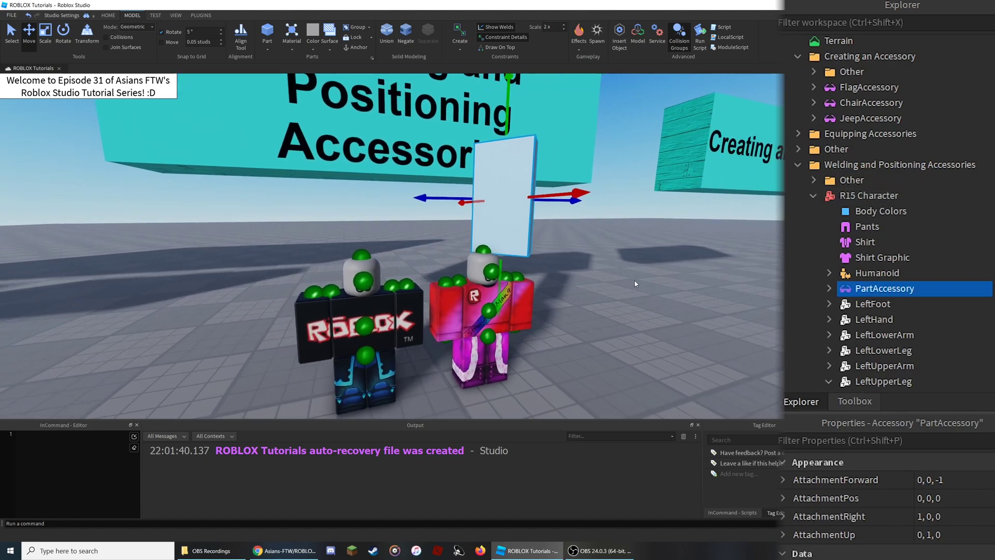
pyautogui.click(634, 281)
pyautogui.click(812, 199)
pyautogui.click(813, 212)
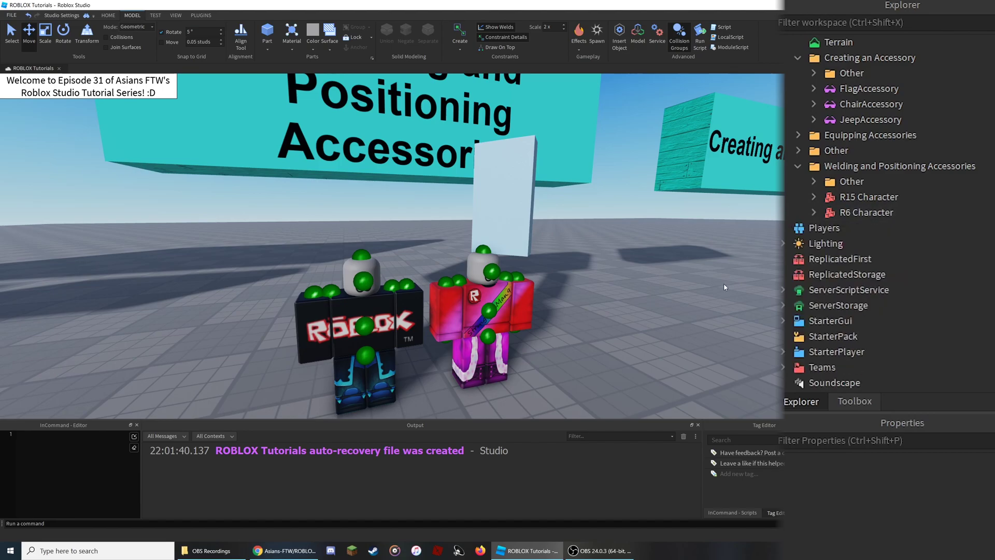
# Examine FlagAccessory and its Handle in the Creating an Accessory area.
pyautogui.moveTo(641, 323); pyautogui.dragTo(637, 317, button='right')
pyautogui.press('w')
pyautogui.press('d')
pyautogui.press('d')
pyautogui.press('w')
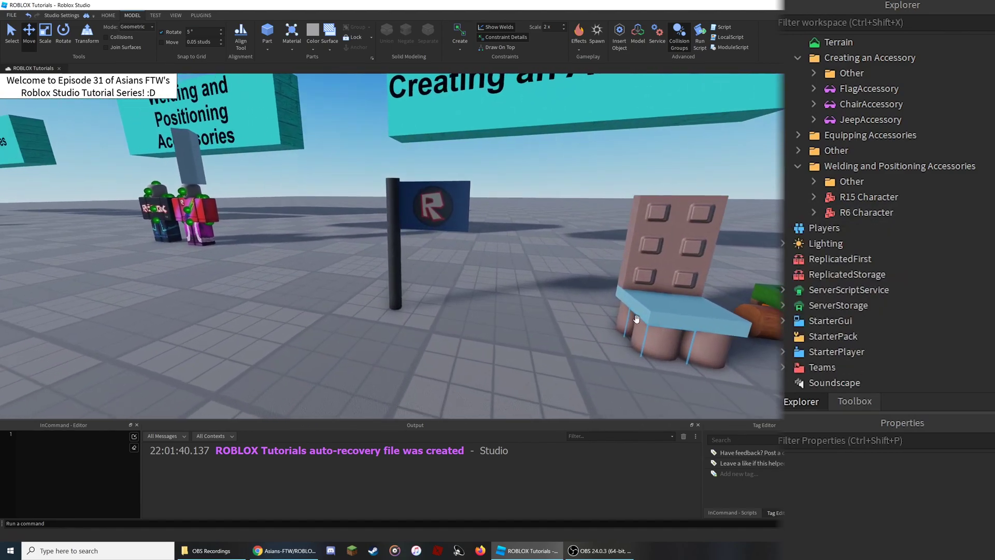
pyautogui.moveTo(422, 254); pyautogui.dragTo(418, 254, button='right')
pyautogui.click(454, 256)
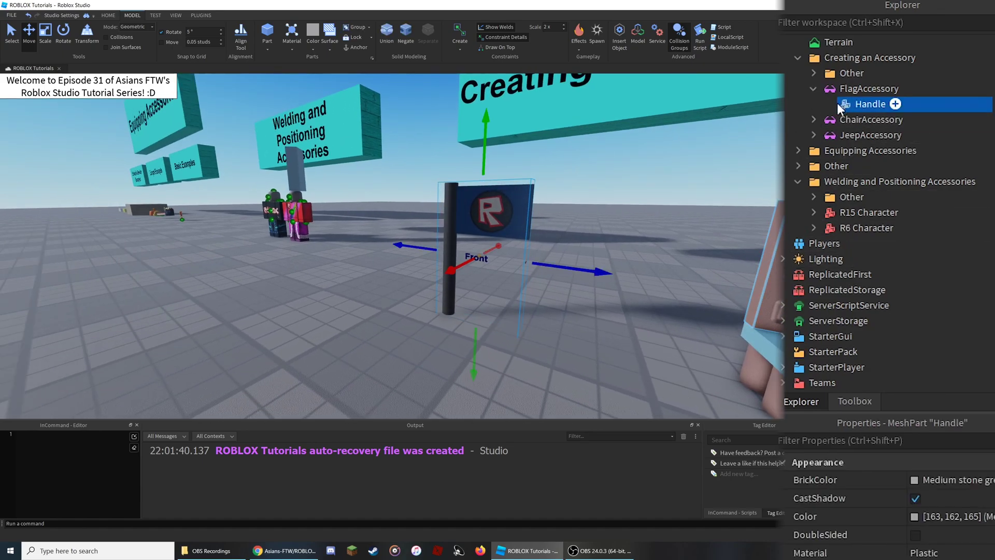
pyautogui.click(627, 273)
# Examine the Handle and Smooth Block Model parts that make up ChairAccessory.
pyautogui.moveTo(627, 272); pyautogui.dragTo(465, 322, button='right')
pyautogui.press('d')
pyautogui.press('w')
pyautogui.press('d')
pyautogui.scroll(-2, 466, 322)
pyautogui.scroll(1, 832, 144)
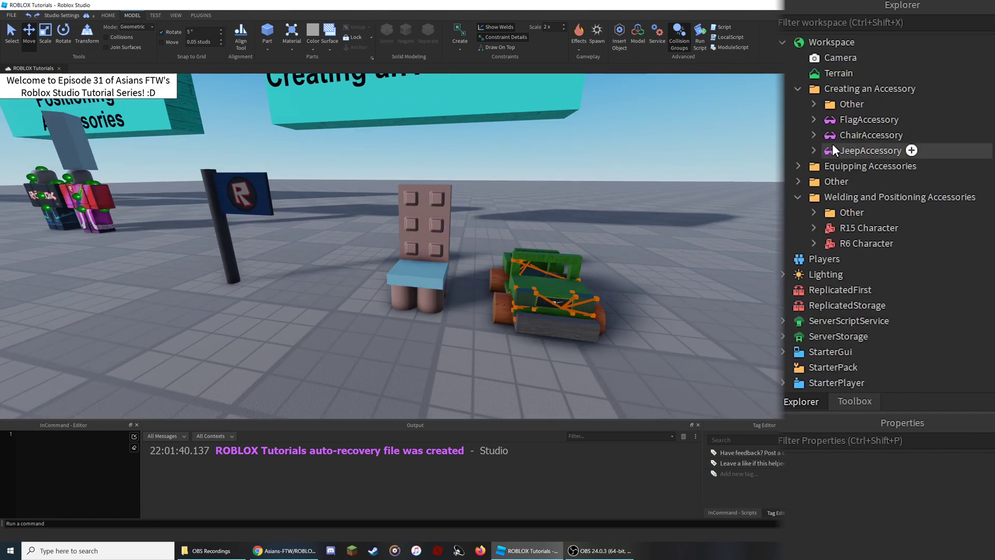
pyautogui.click(813, 136)
pyautogui.moveTo(987, 150); pyautogui.dragTo(910, 228)
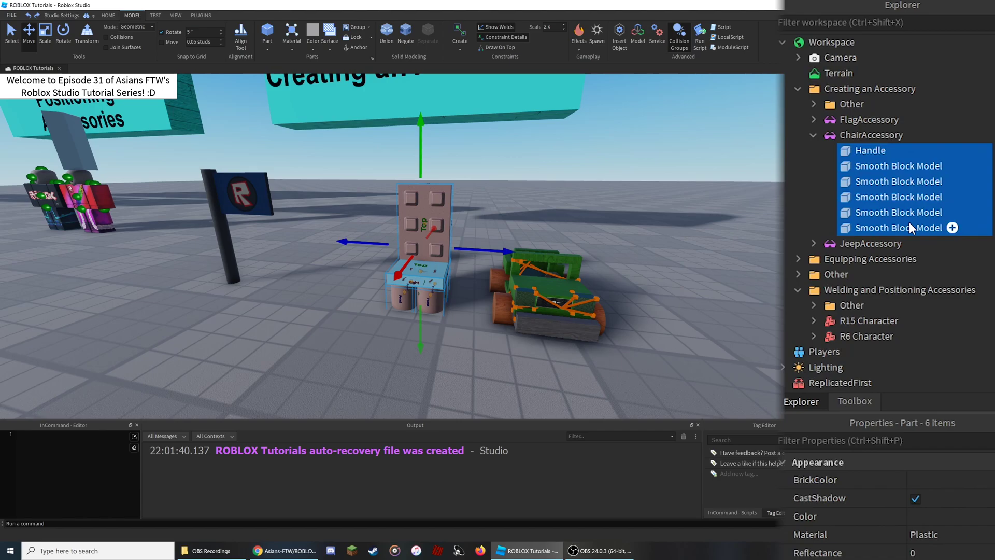
pyautogui.click(813, 135)
# Duplicate the unwelded ChairAccessory, put the copy in the R6 Character and select its Handle.
pyautogui.click(833, 137)
pyautogui.hotkey('ctrl', 'd')
pyautogui.moveTo(476, 249); pyautogui.dragTo(406, 238)
pyautogui.press('a')
pyautogui.moveTo(407, 239); pyautogui.dragTo(410, 261, button='right')
pyautogui.press('w')
pyautogui.moveTo(856, 120); pyautogui.dragTo(910, 259)
pyautogui.press('w')
pyautogui.moveTo(591, 239); pyautogui.dragTo(592, 240, button='right')
pyautogui.press('a')
pyautogui.press('w')
pyautogui.click(829, 305)
pyautogui.scroll(-1, 872, 291)
pyautogui.click(884, 277)
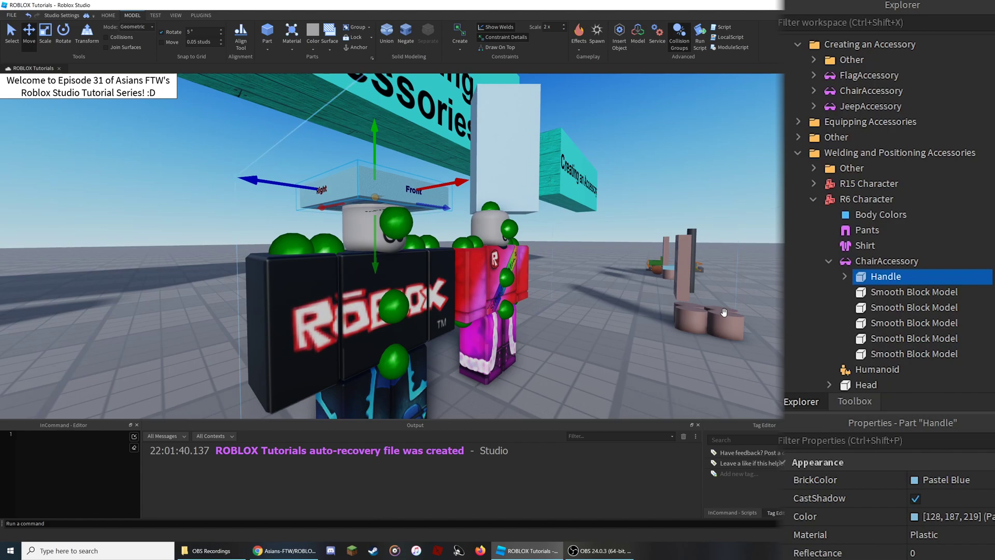
# Delete the ChairAccessory copy from the R6 Character and collapse that model.
pyautogui.click(860, 261)
pyautogui.press('Delete')
pyautogui.moveTo(711, 268); pyautogui.dragTo(710, 269, button='right')
pyautogui.press('w')
pyautogui.press('w')
pyautogui.press('a')
pyautogui.moveTo(443, 256); pyautogui.dragTo(431, 268, button='right')
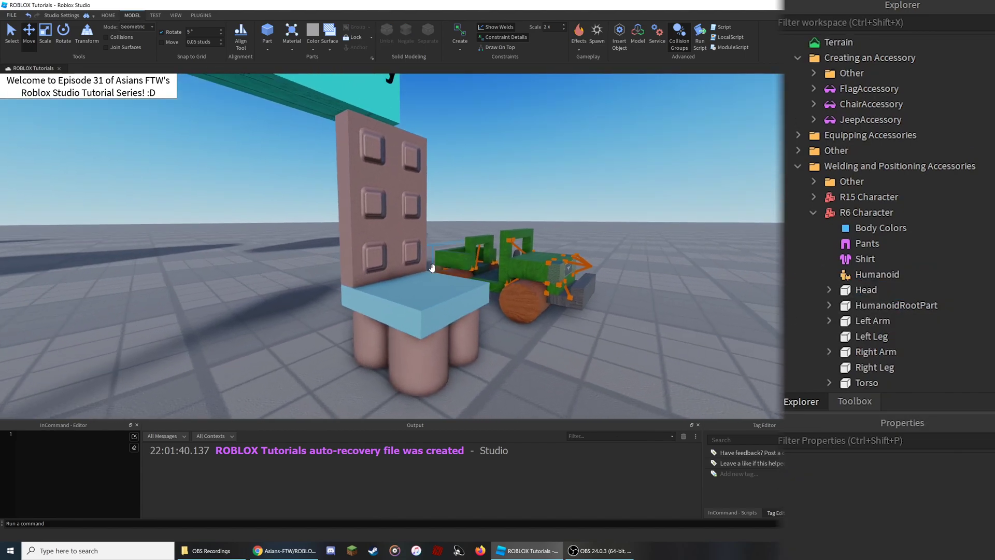
pyautogui.click(812, 213)
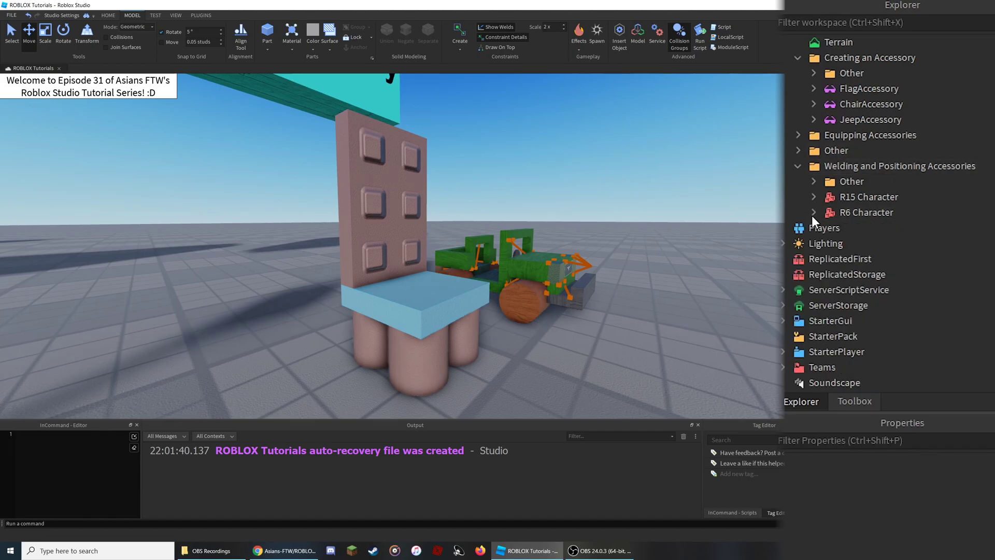
# Select the Handle and all Smooth Block Model parts of ChairAccessory and create a Weld between them.
pyautogui.click(813, 103)
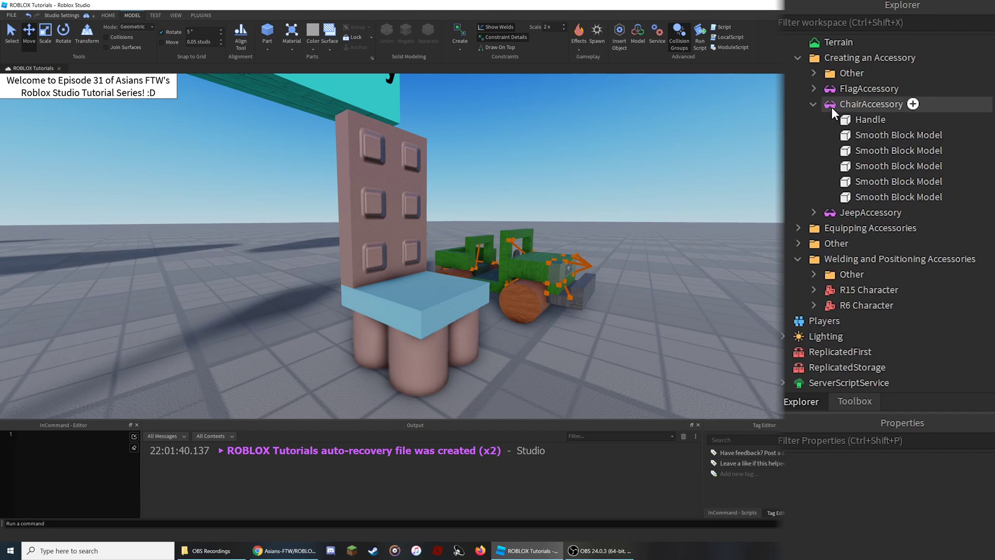
pyautogui.moveTo(876, 119); pyautogui.dragTo(898, 197)
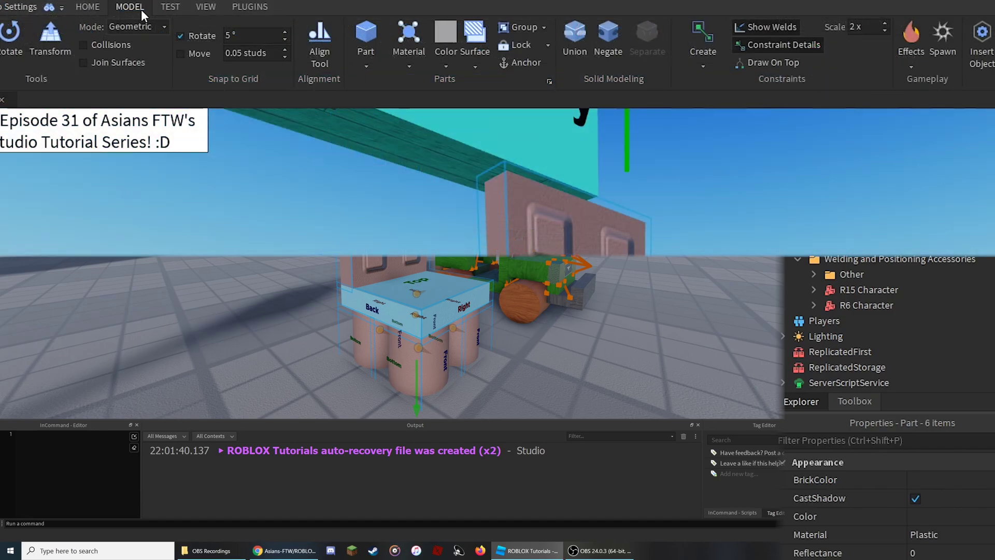
pyautogui.click(707, 64)
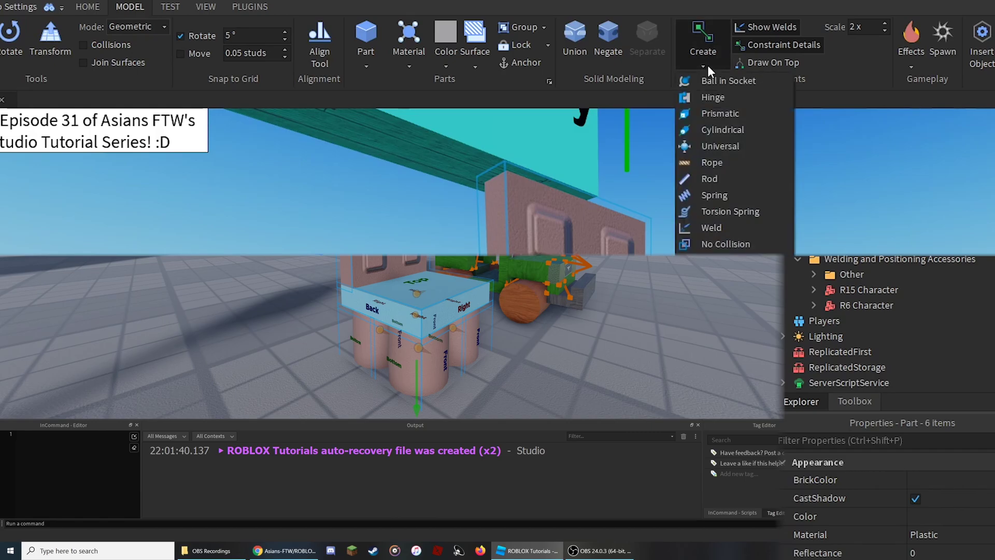
pyautogui.click(704, 223)
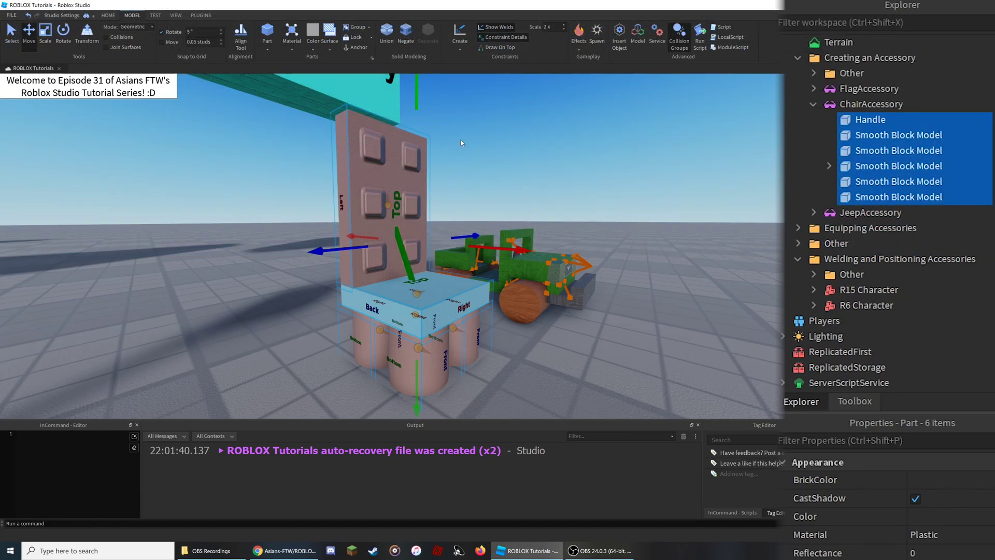
# Examine which ChairAccessory parts the new WeldConstraint joins by inspecting the seat Handle and the backrest.
pyautogui.moveTo(461, 140); pyautogui.dragTo(463, 139, button='right')
pyautogui.press('w')
pyautogui.press('d')
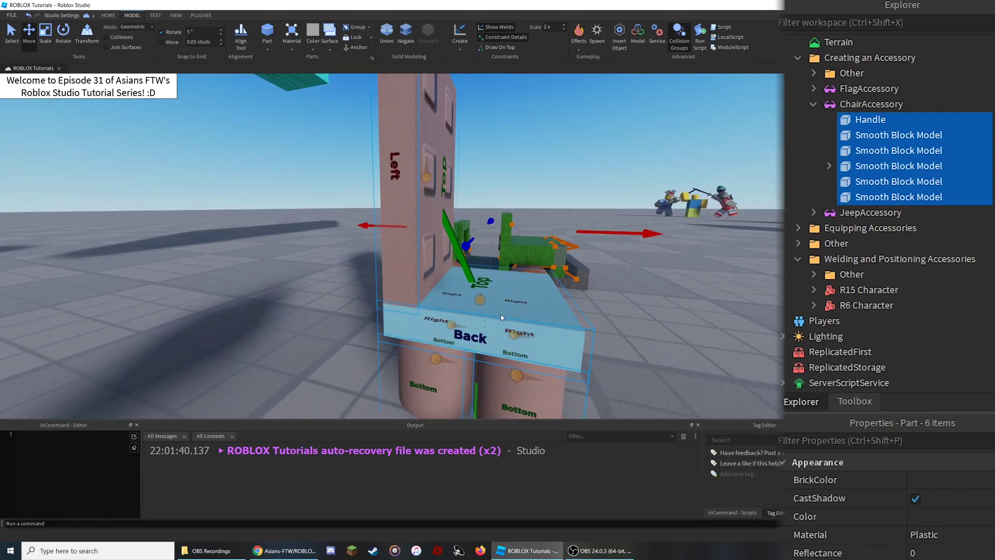
pyautogui.click(602, 316)
pyautogui.click(509, 315)
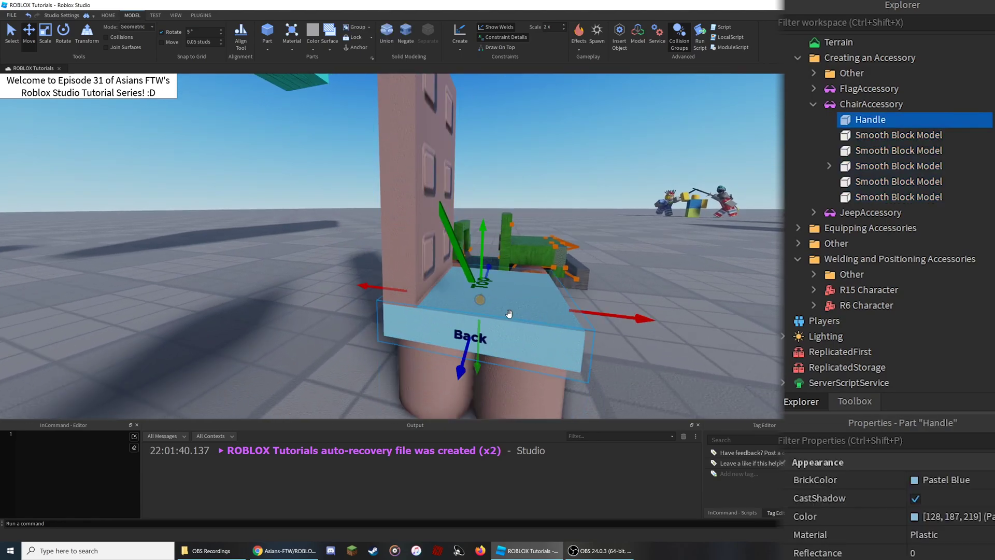
pyautogui.click(416, 233)
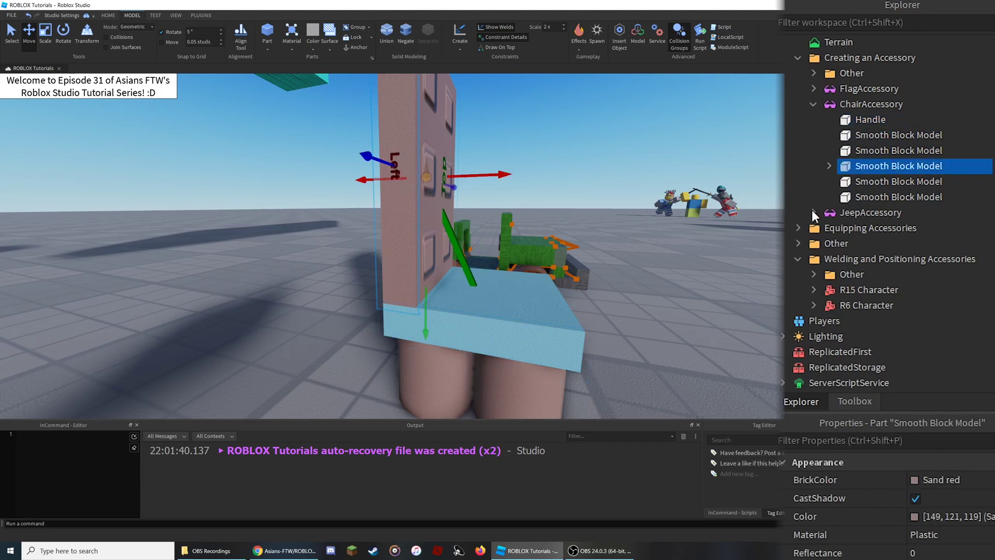
pyautogui.click(829, 166)
pyautogui.click(882, 181)
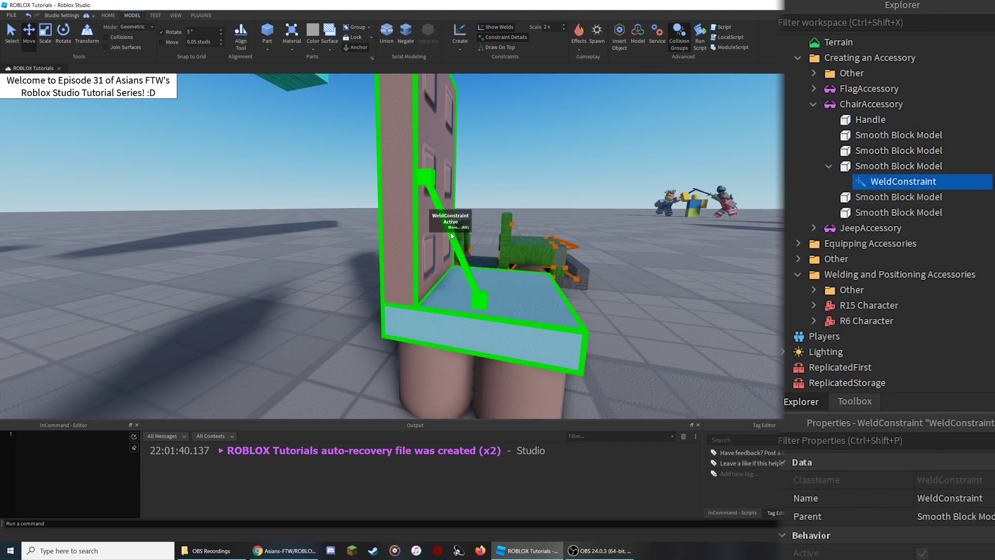
pyautogui.click(828, 167)
pyautogui.press('d')
pyautogui.moveTo(540, 370); pyautogui.dragTo(541, 373, button='right')
pyautogui.press('d')
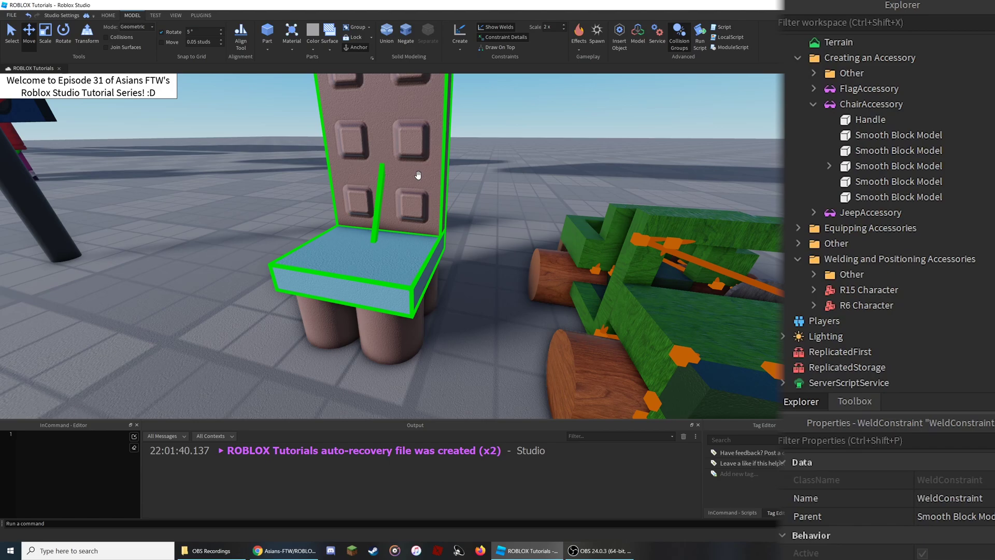
pyautogui.click(557, 188)
# Duplicate the partly welded ChairAccessory and put the copy in the R6 Character.
pyautogui.press('s')
pyautogui.press('a')
pyautogui.click(813, 104)
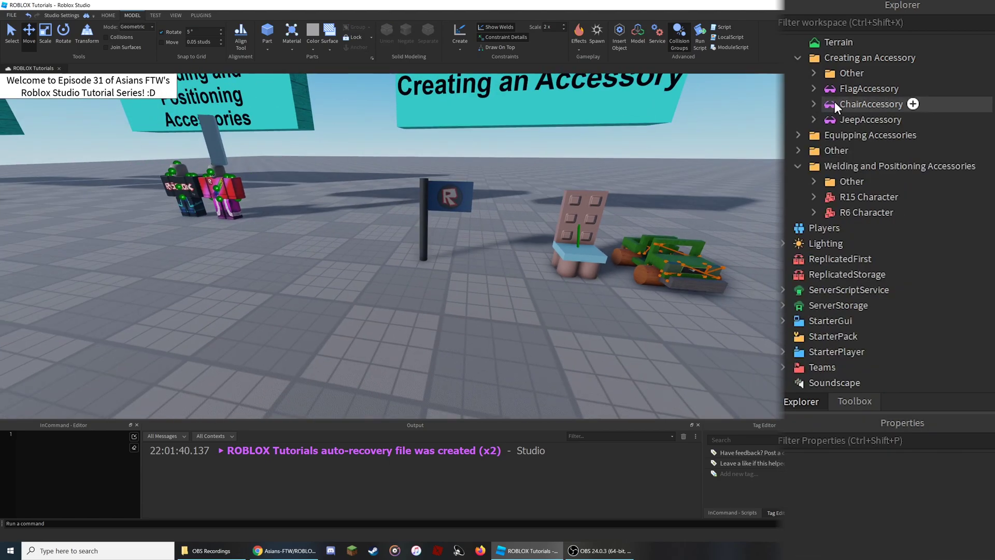
pyautogui.click(832, 102)
pyautogui.hotkey('ctrl', 'd')
pyautogui.moveTo(539, 232); pyautogui.dragTo(303, 221)
pyautogui.press('a')
pyautogui.moveTo(841, 91); pyautogui.dragTo(850, 224)
pyautogui.press('f')
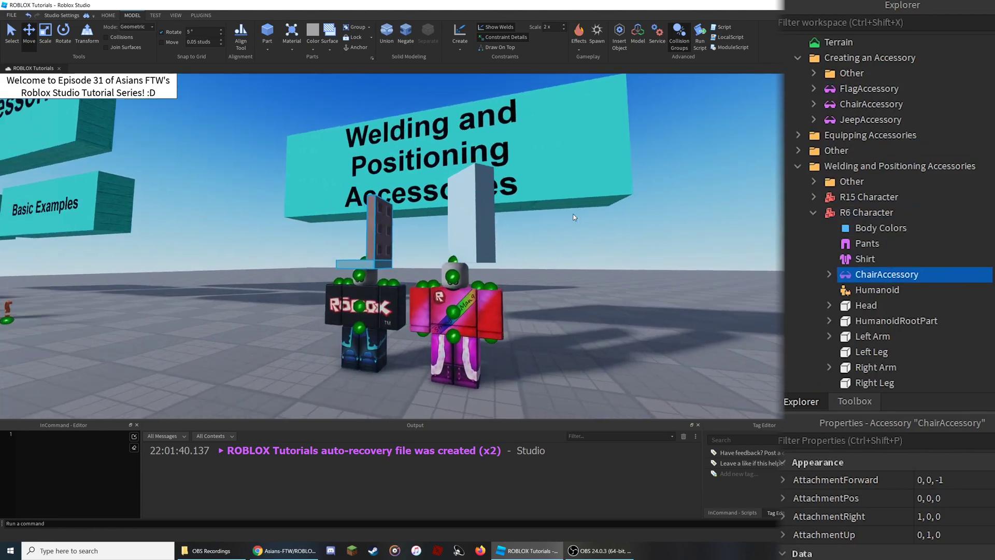
# Check where the legs of the copied ChairAccessory are and delete the copy from the R6 Character.
pyautogui.press('s')
pyautogui.moveTo(373, 227); pyautogui.dragTo(401, 236, button='right')
pyautogui.press('d')
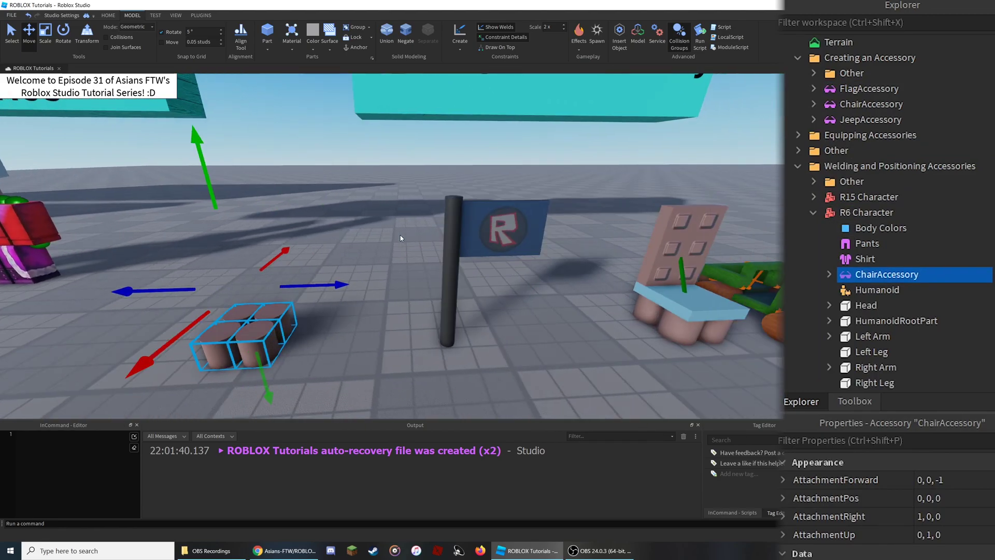
pyautogui.press('Delete')
# Raise the chair leg at the seat's outer corner slightly so that it overlaps the seat Handle.
pyautogui.press('w')
pyautogui.moveTo(647, 286); pyautogui.dragTo(637, 294, button='right')
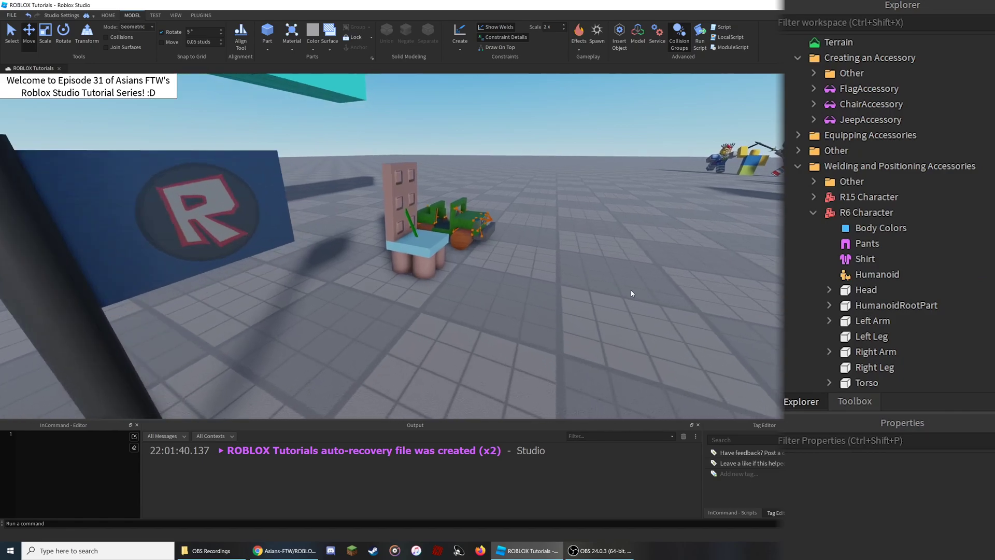
pyautogui.click(478, 300)
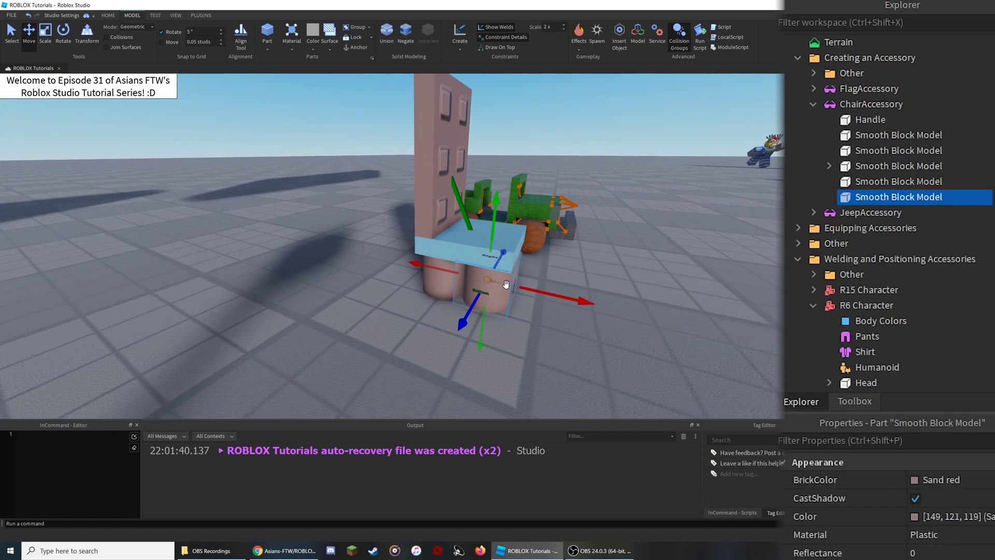
pyautogui.moveTo(493, 246); pyautogui.dragTo(493, 235)
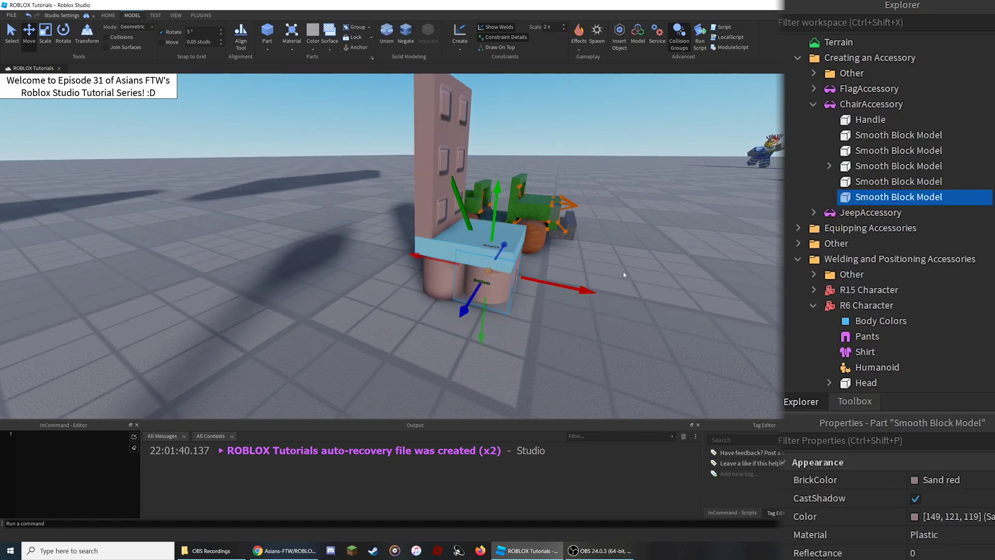
# Delete the WeldConstraint inside the chair's backrest part.
pyautogui.click(829, 166)
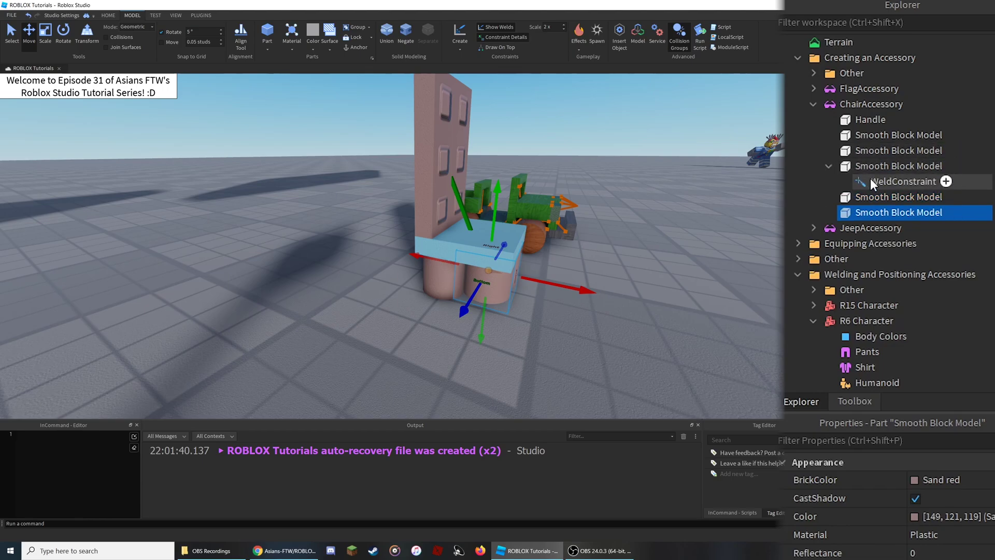
pyautogui.click(870, 178)
pyautogui.press('Delete')
# Weld all six ChairAccessory parts again and select the WeldConstraint inside the raised leg.
pyautogui.moveTo(994, 191); pyautogui.dragTo(875, 113)
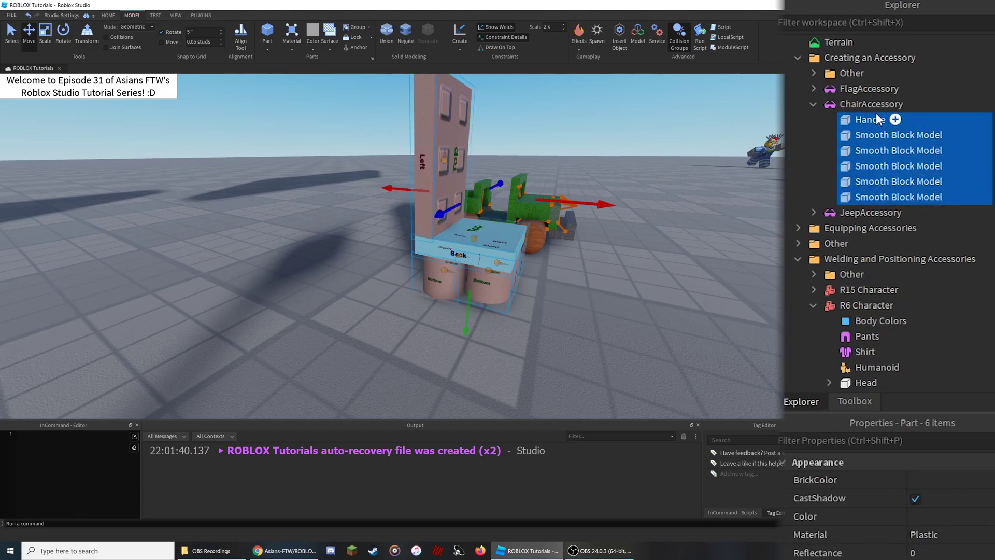
pyautogui.click(465, 36)
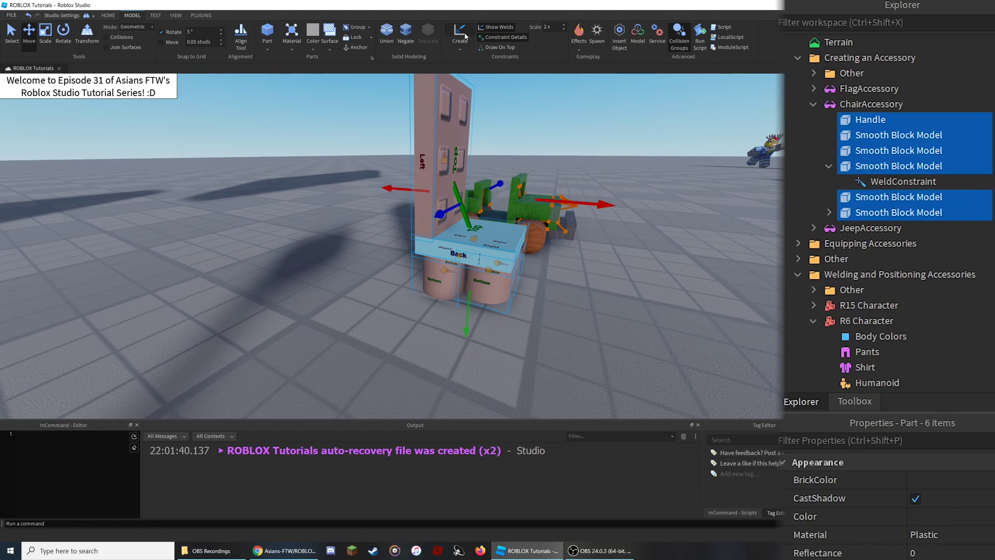
pyautogui.click(883, 212)
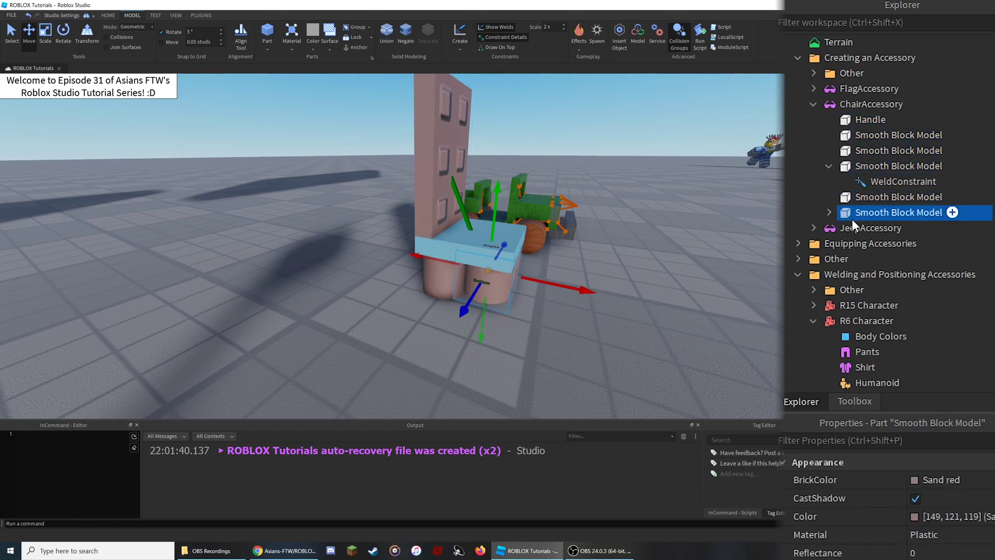
pyautogui.click(830, 213)
pyautogui.click(876, 228)
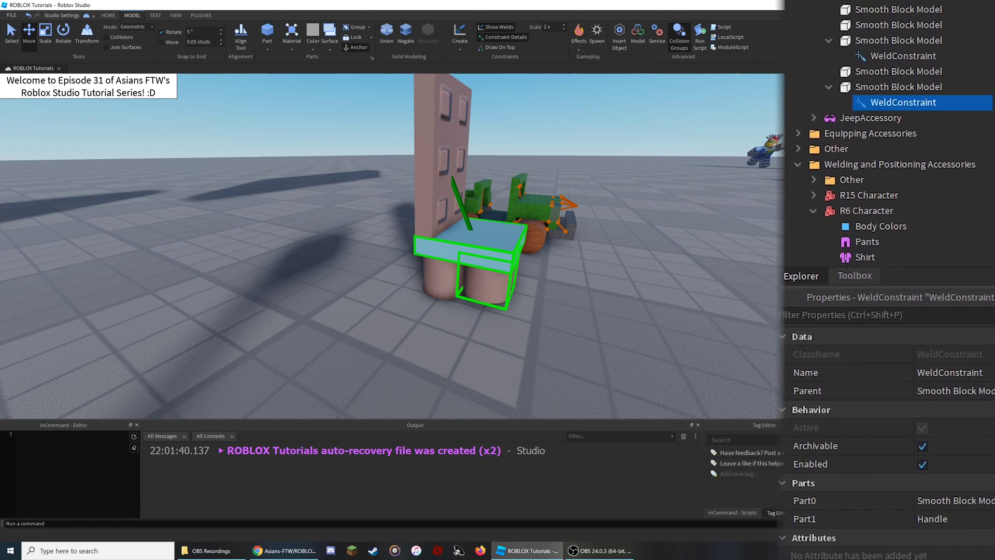
# Add a WeldConstraint to the unwelded chair leg beside the raised one.
pyautogui.click(881, 24)
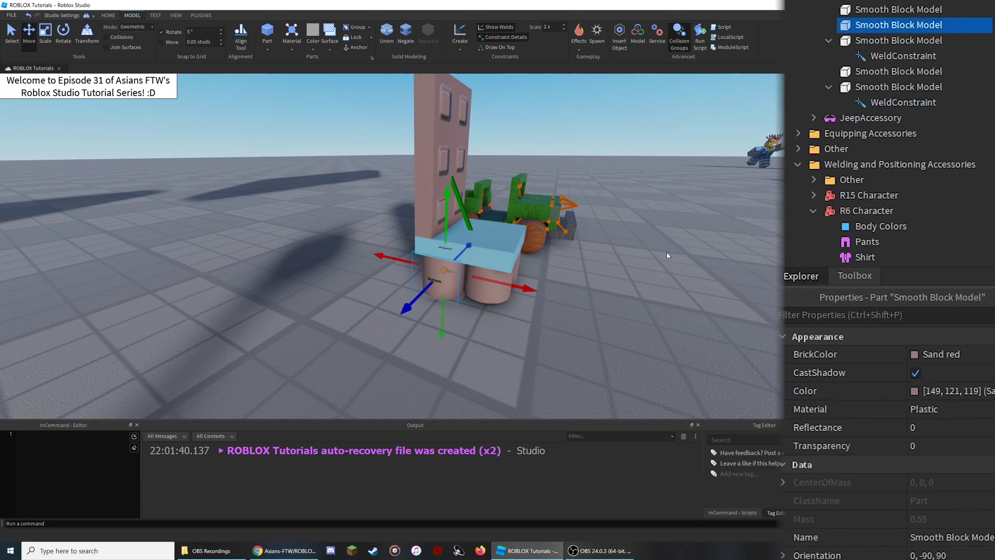
pyautogui.press('f')
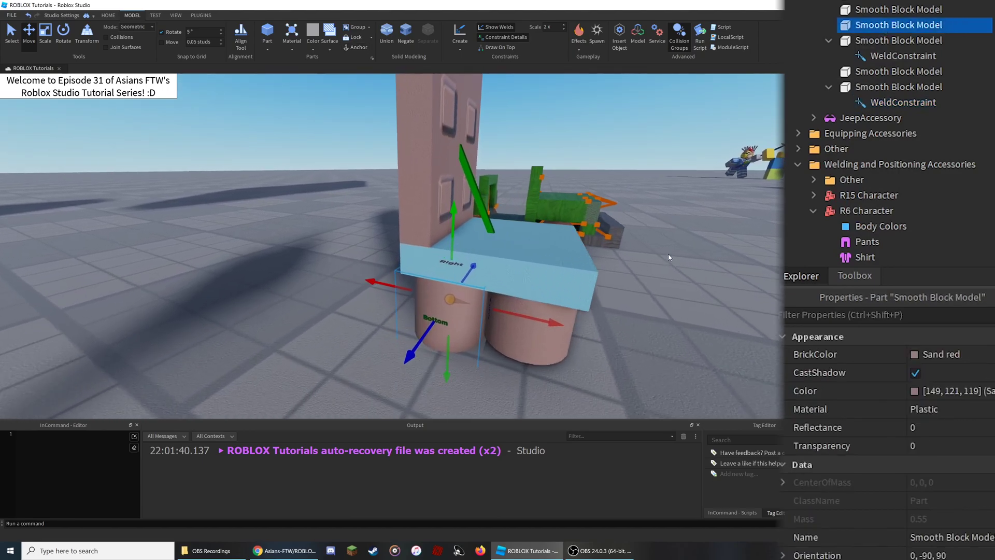
pyautogui.click(952, 25)
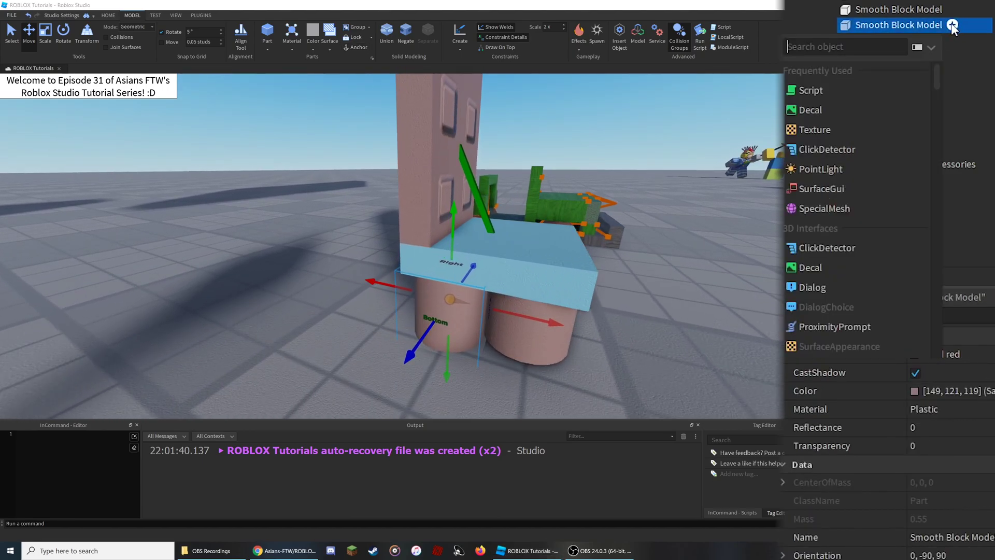
pyautogui.write('weld')
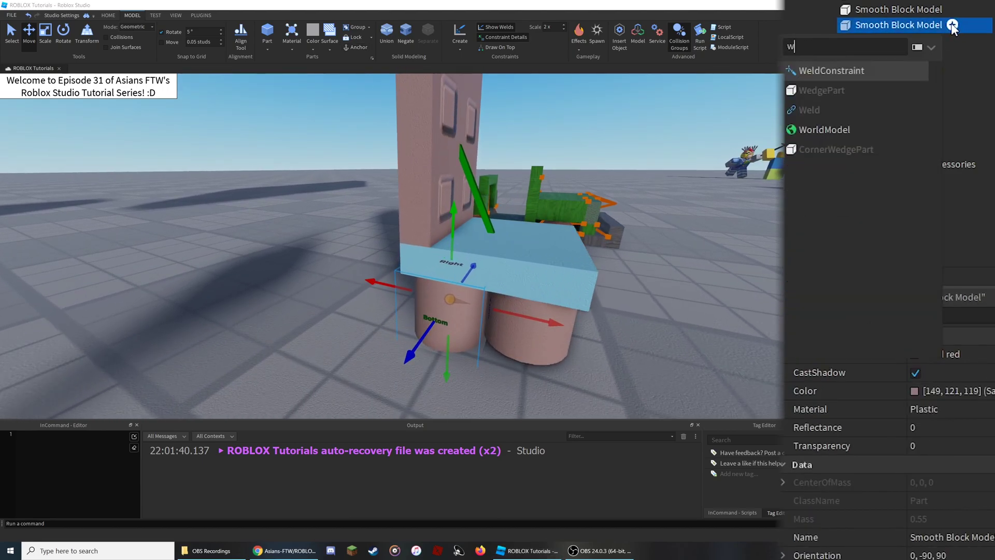
pyautogui.click(841, 70)
# Set the new WeldConstraint's Part0 to that chair leg and its Part1 to the blue seat Handle.
pyautogui.click(900, 44)
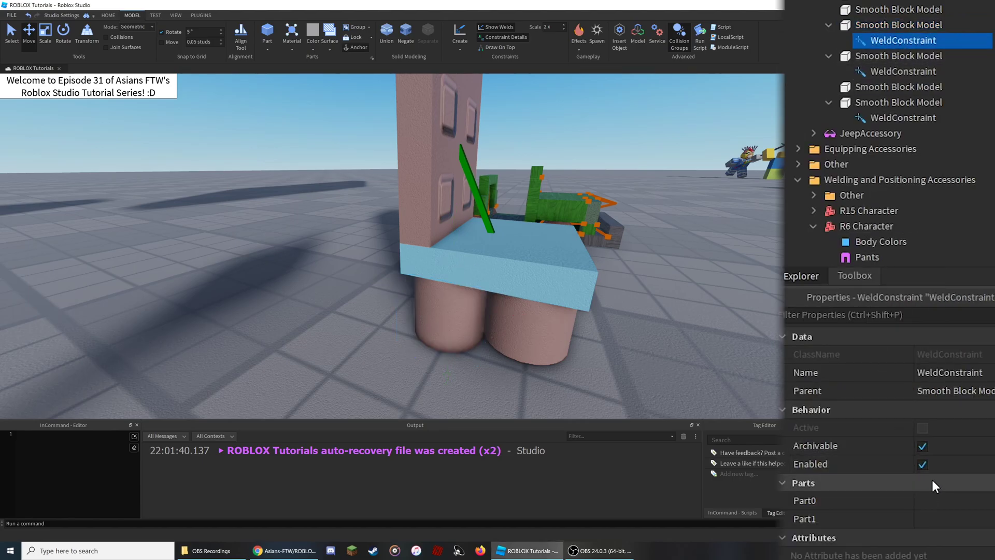
pyautogui.click(953, 495)
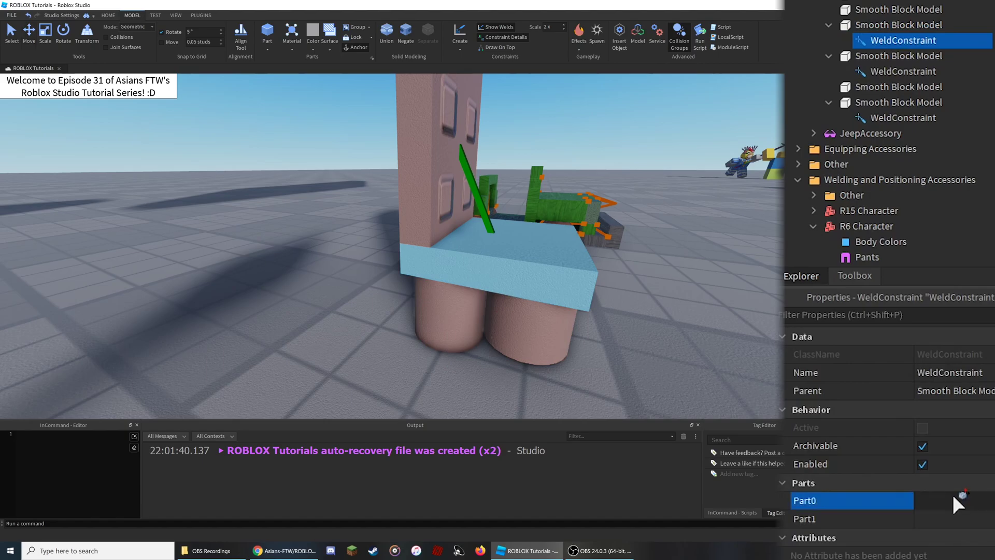
pyautogui.click(442, 311)
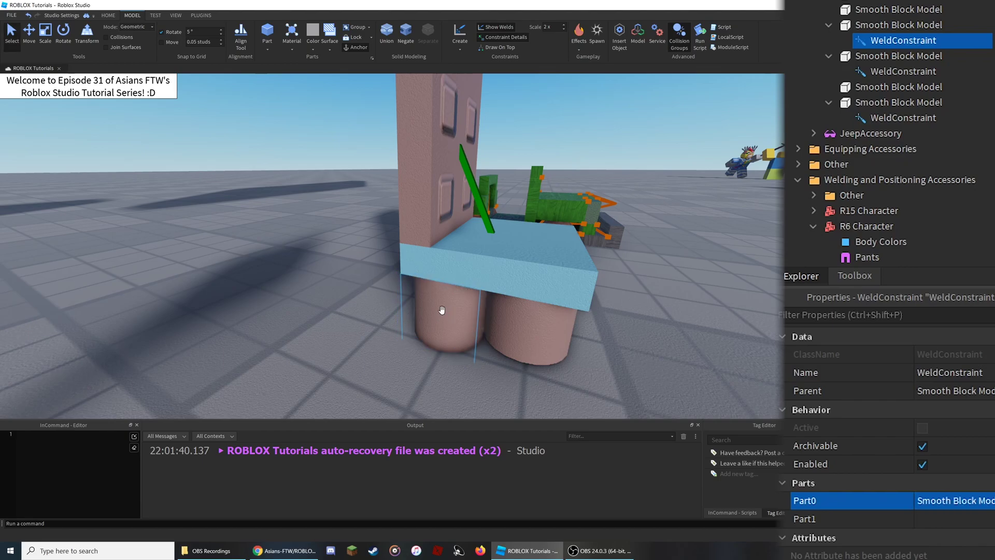
pyautogui.click(951, 518)
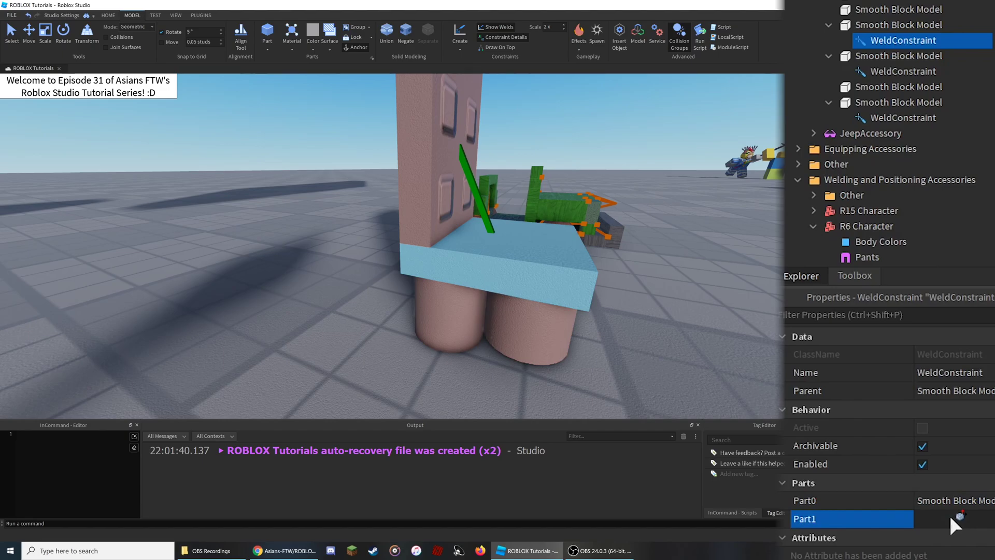
pyautogui.click(527, 264)
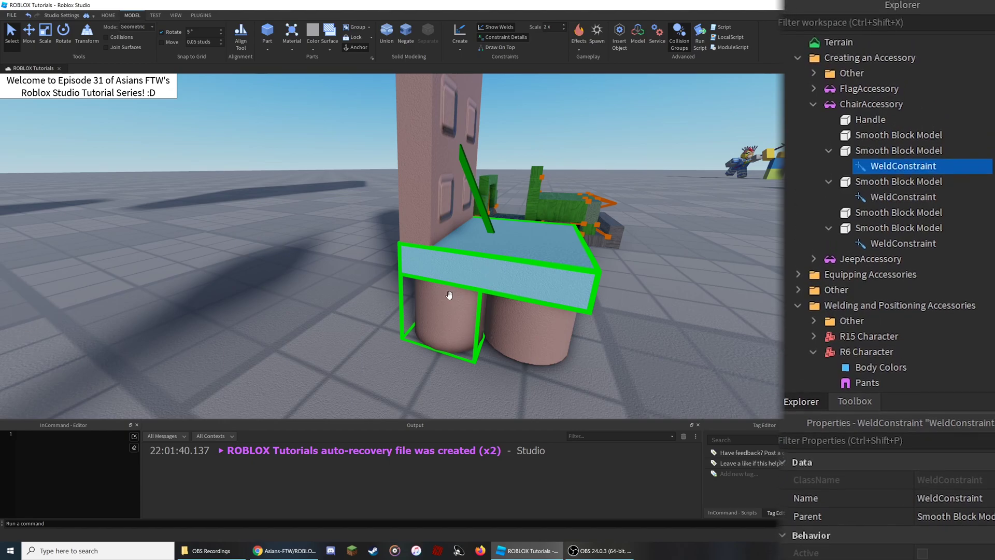
# Bring the jeep into view, collapse the ChairAccessory and expand the JeepAccessory to examine its parts.
pyautogui.press('d')
pyautogui.moveTo(628, 313); pyautogui.dragTo(628, 310, button='right')
pyautogui.press('d')
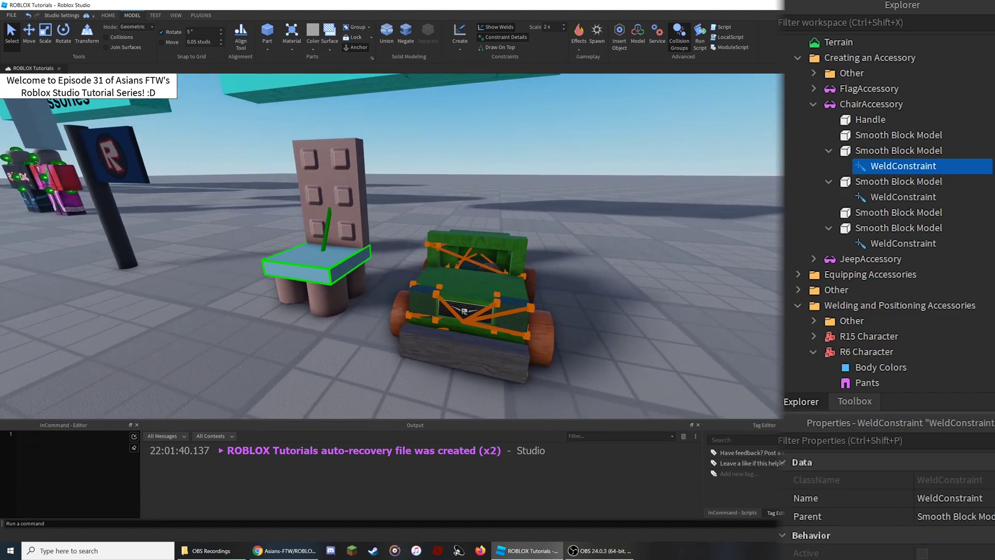
pyautogui.click(829, 151)
pyautogui.click(827, 165)
pyautogui.click(813, 104)
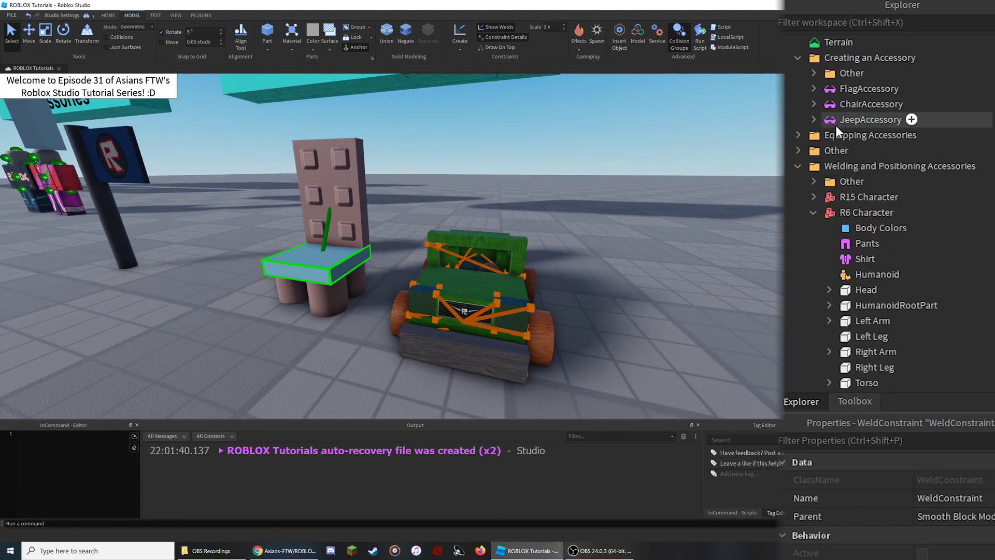
pyautogui.click(834, 120)
pyautogui.click(813, 120)
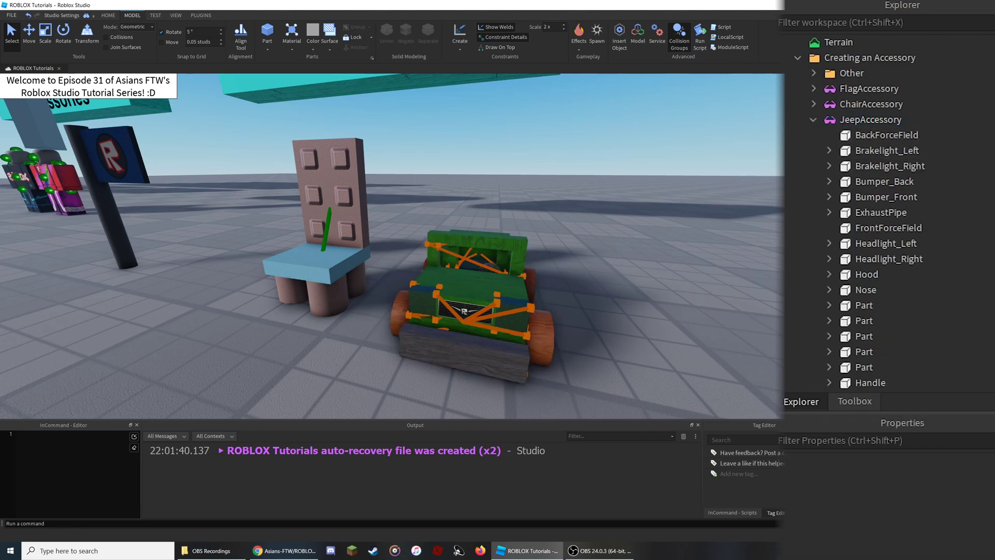
pyautogui.scroll(5, 593, 293)
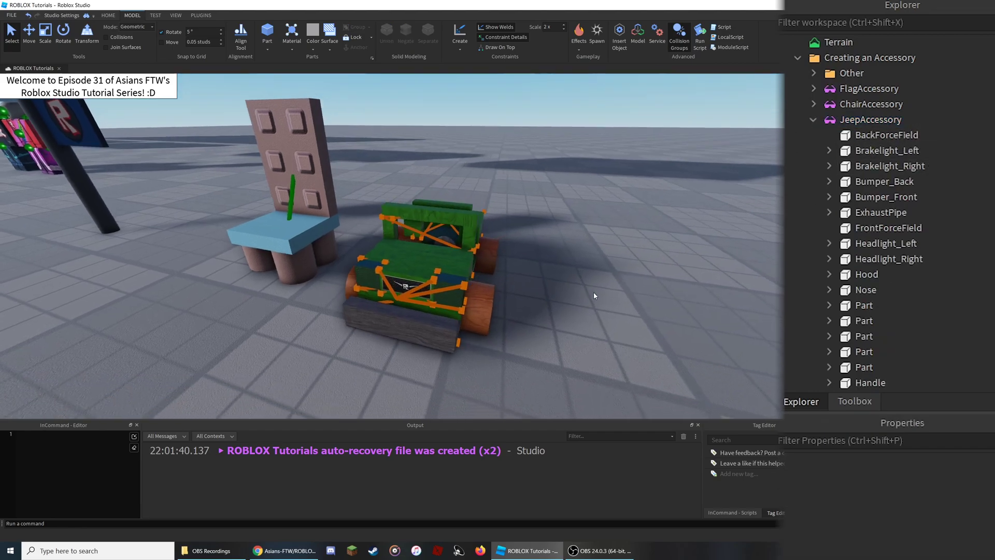
# Inspect the Part-to-Part Strong Joint at the jeep's rear top bar and lift the bar clear of the body.
pyautogui.moveTo(572, 287); pyautogui.dragTo(484, 276, button='right')
pyautogui.click(428, 188)
pyautogui.hotkey('ctrl', '2')
pyautogui.moveTo(449, 159); pyautogui.dragTo(447, 105)
pyautogui.press('d')
pyautogui.moveTo(523, 166); pyautogui.dragTo(394, 233, button='right')
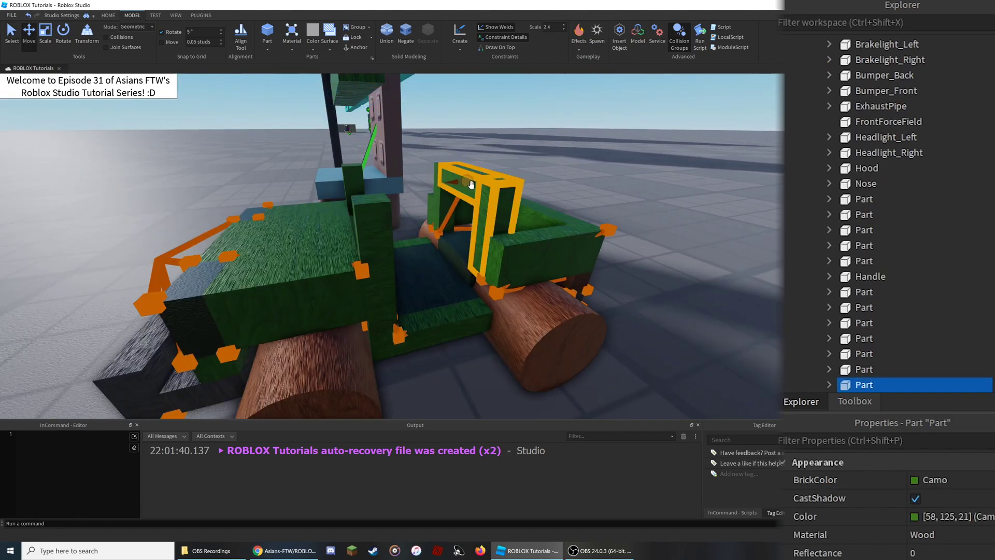
pyautogui.click(471, 185)
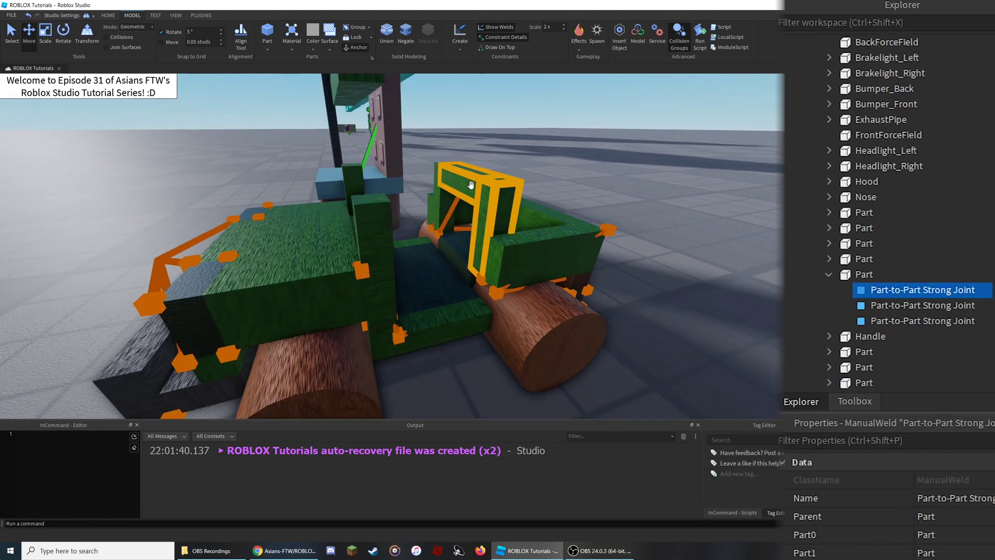
pyautogui.click(459, 180)
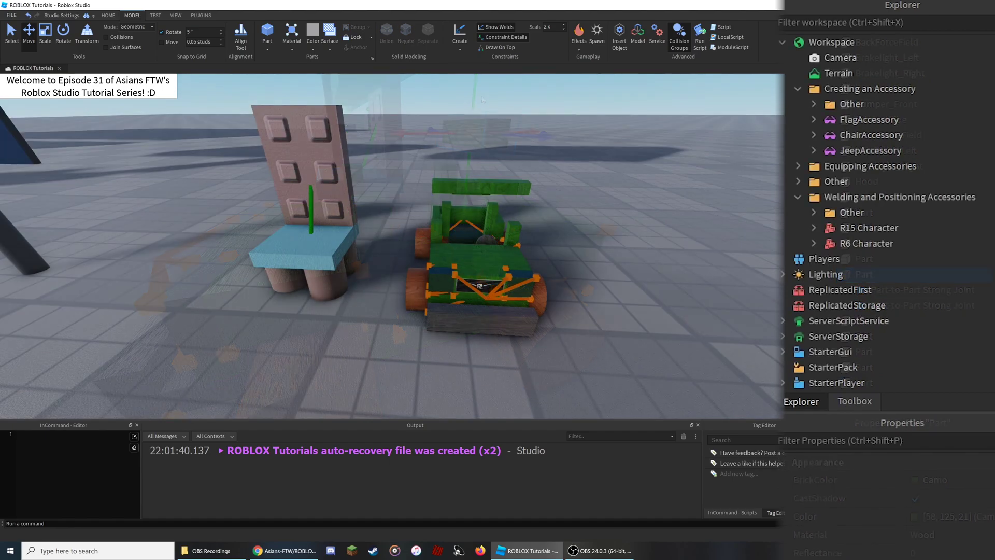
# Open the Welding Solution script from ServerScriptService's Welding & CollectionService folder and read through its code.
pyautogui.click(783, 322)
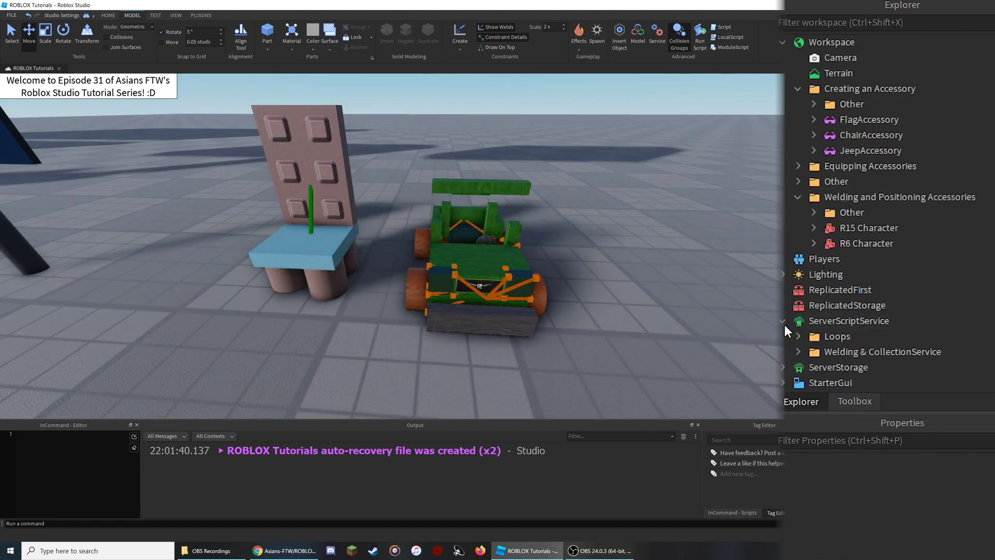
pyautogui.scroll(-1, 790, 331)
pyautogui.click(798, 309)
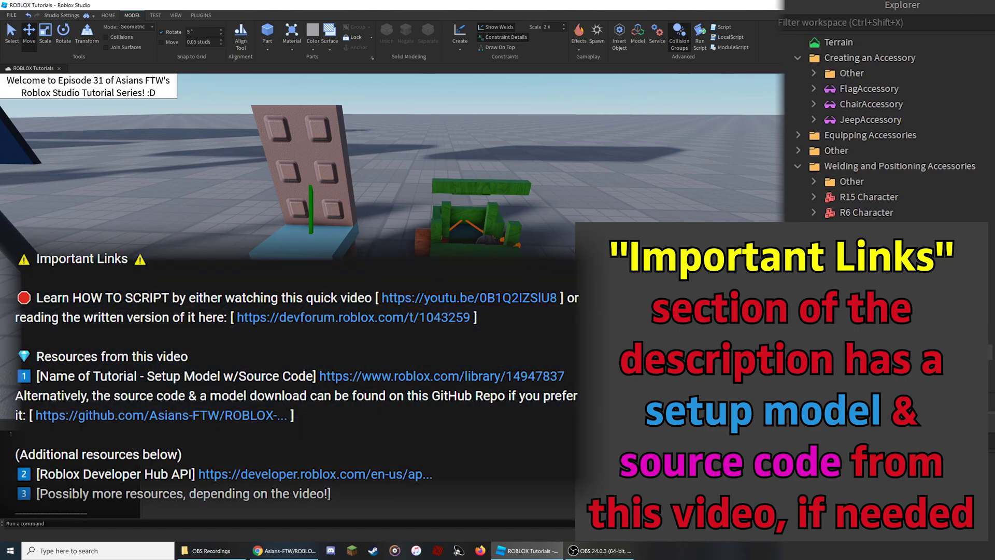
pyautogui.doubleClick(834, 352)
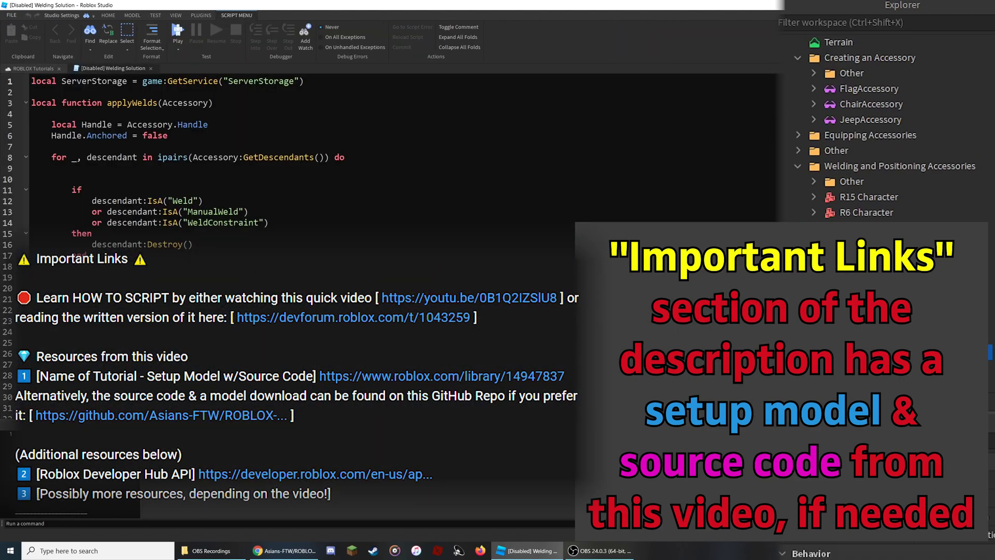
pyautogui.scroll(-12, 389, 161)
pyautogui.scroll(-5, 389, 161)
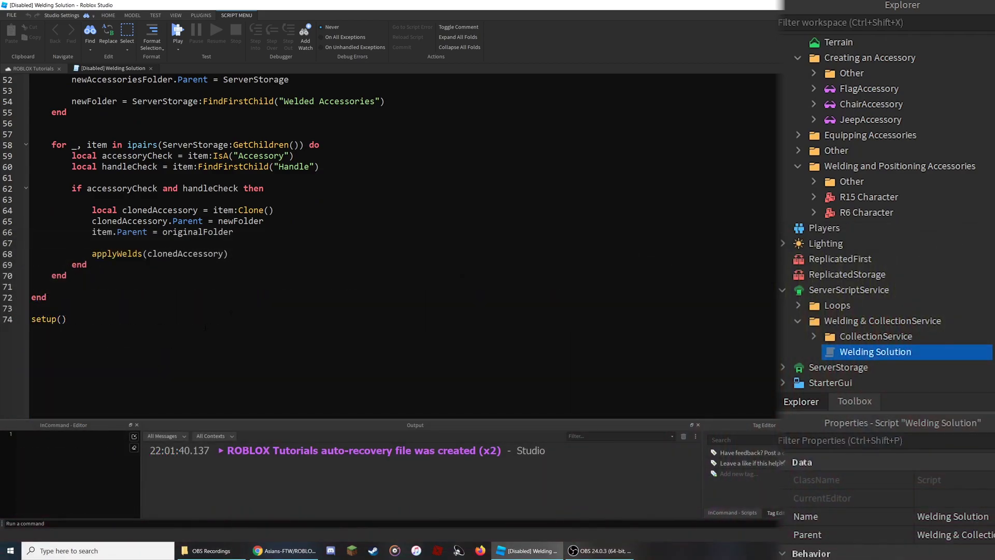
# Highlight the welding code and locate the Command Bar and the option that displays it.
pyautogui.moveTo(205, 327); pyautogui.dragTo(72, 179)
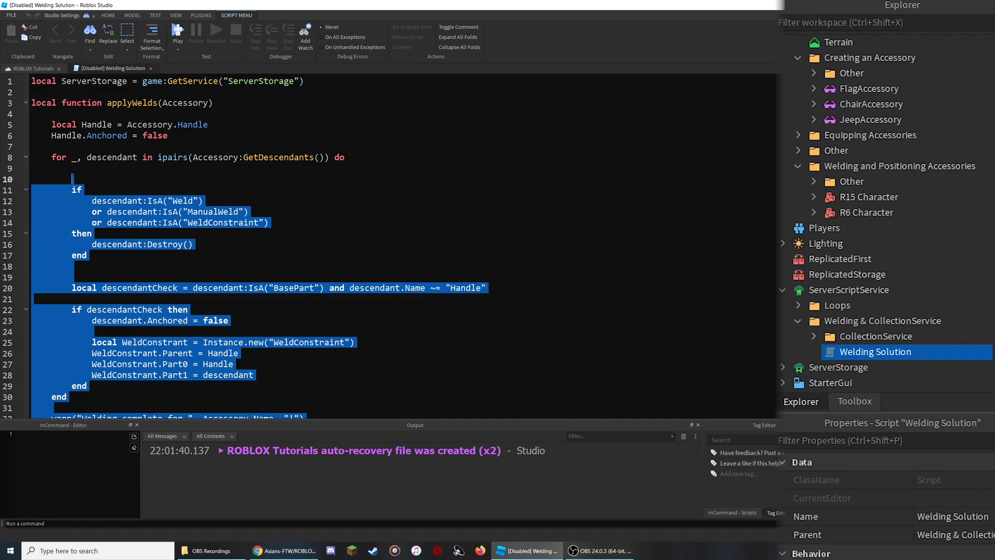
pyautogui.click(67, 525)
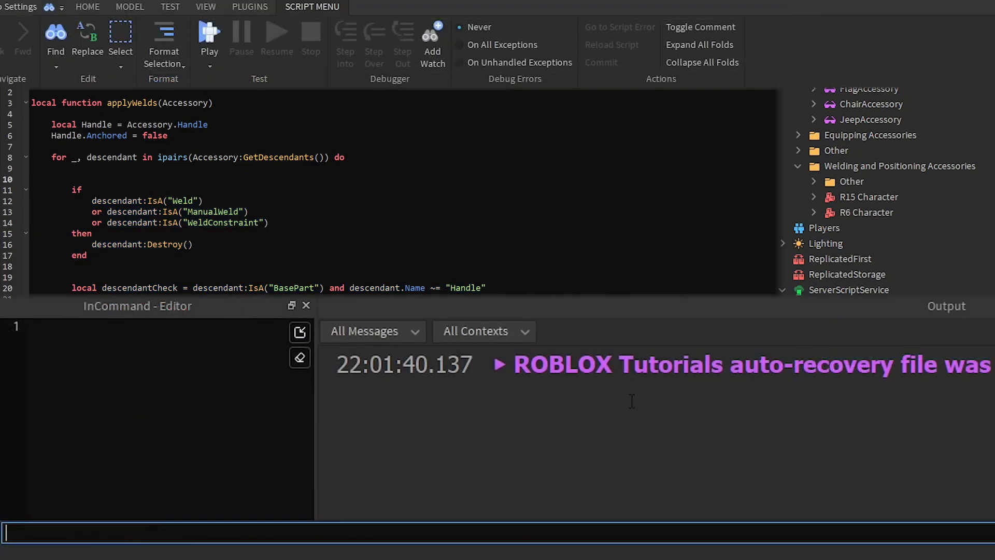
pyautogui.click(206, 7)
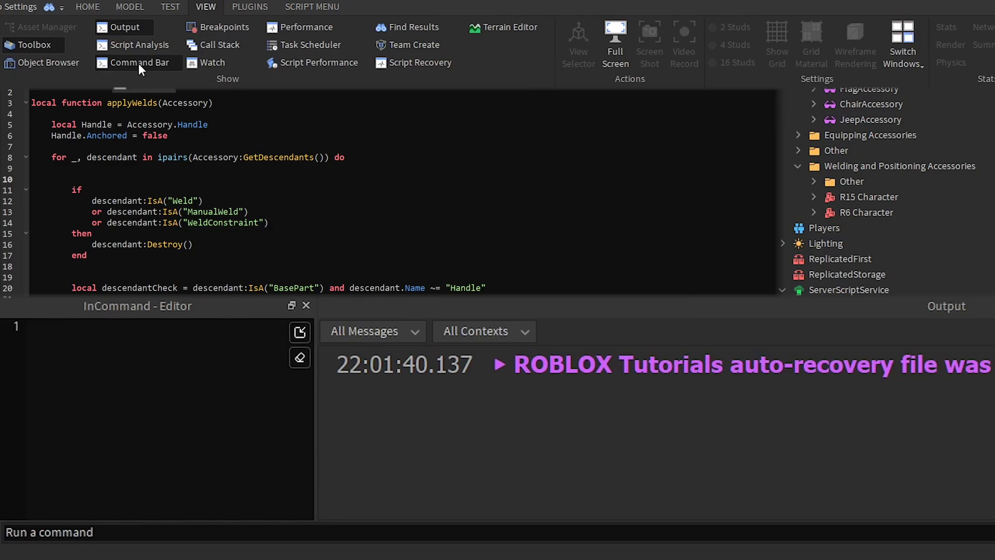
# Examine the loop code that destroys existing Weld, ManualWeld and WeldConstraint objects, and close the Welding Solution script.
pyautogui.moveTo(52, 147); pyautogui.dragTo(71, 266)
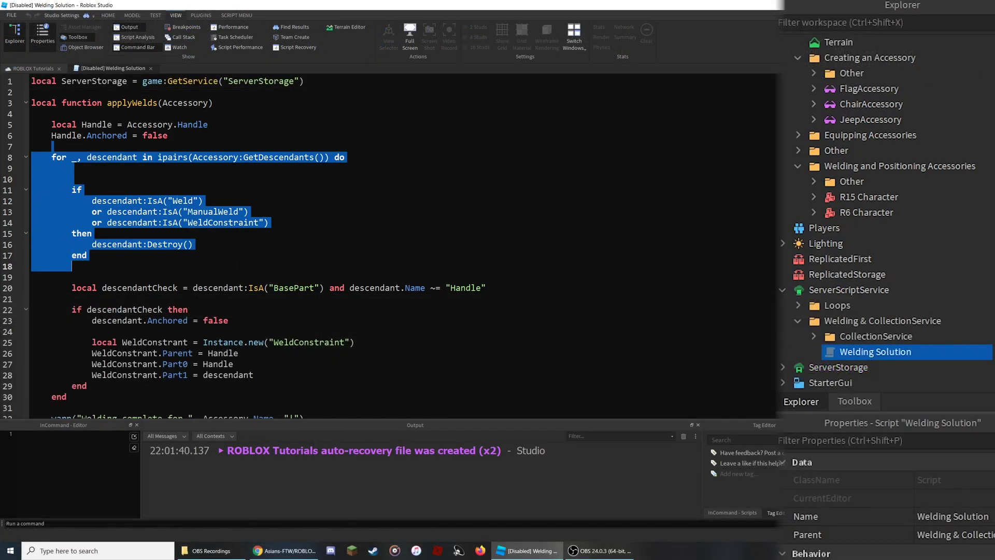
pyautogui.click(240, 265)
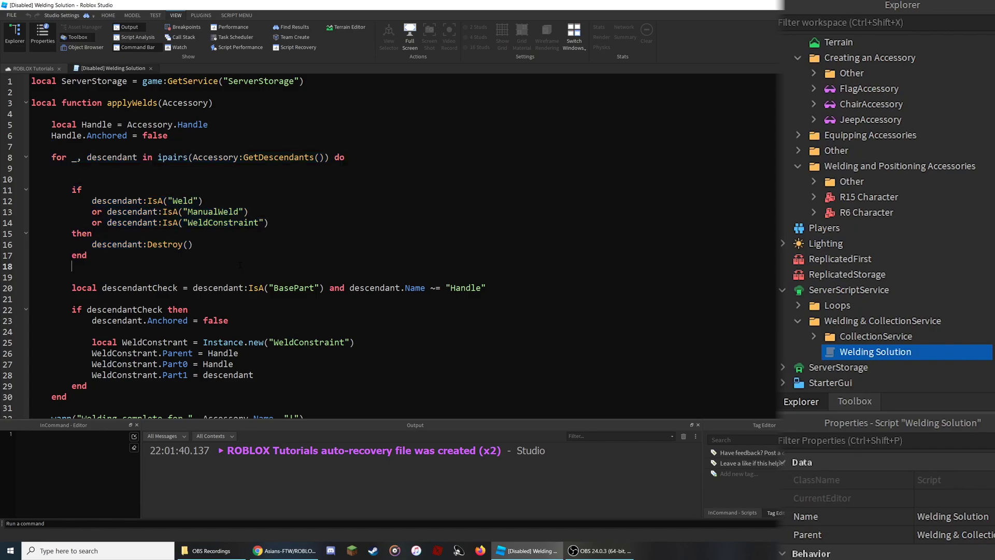
pyautogui.click(150, 68)
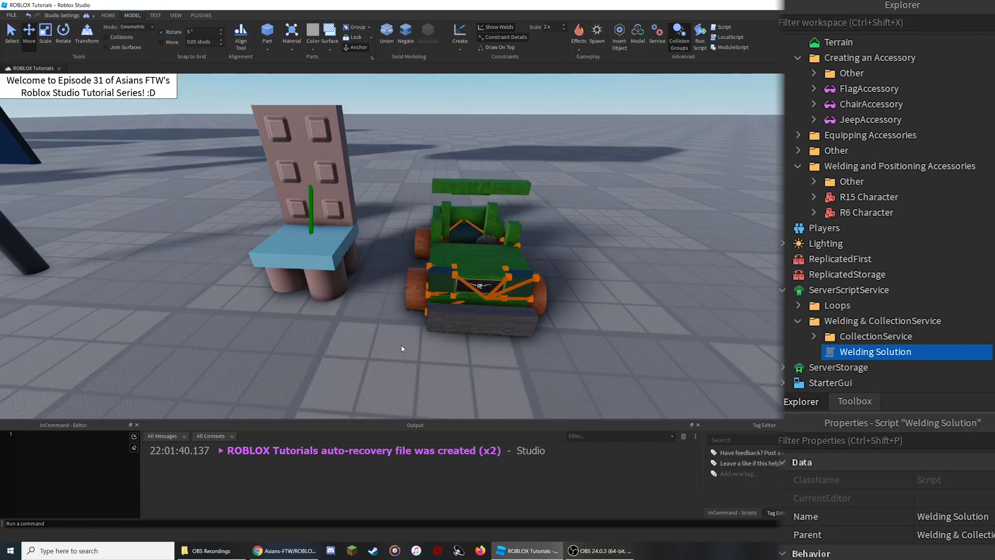
# Move ChairAccessory and JeepAccessory from the Creating an Accessory folder into ServerStorage.
pyautogui.click(382, 337)
pyautogui.click(797, 321)
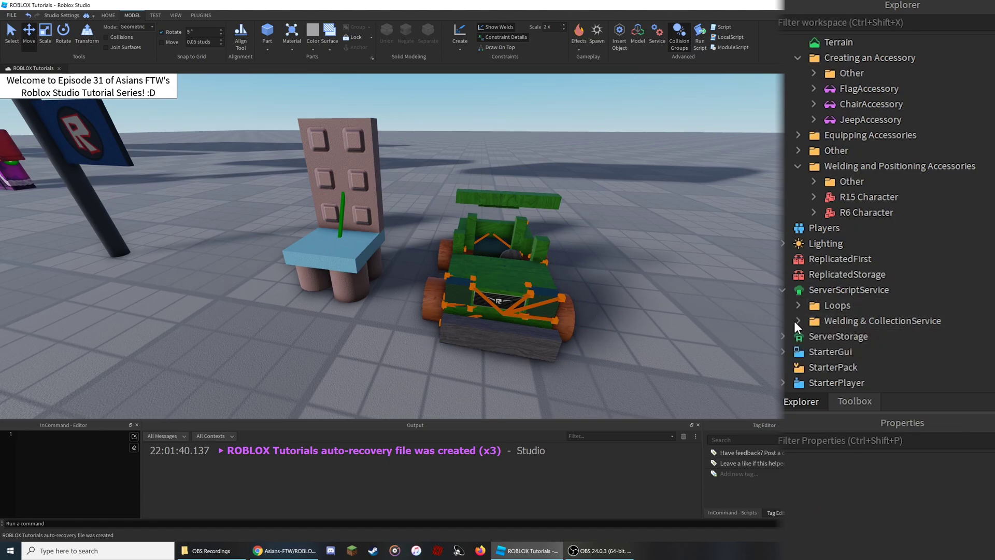
pyautogui.click(785, 334)
pyautogui.click(816, 338)
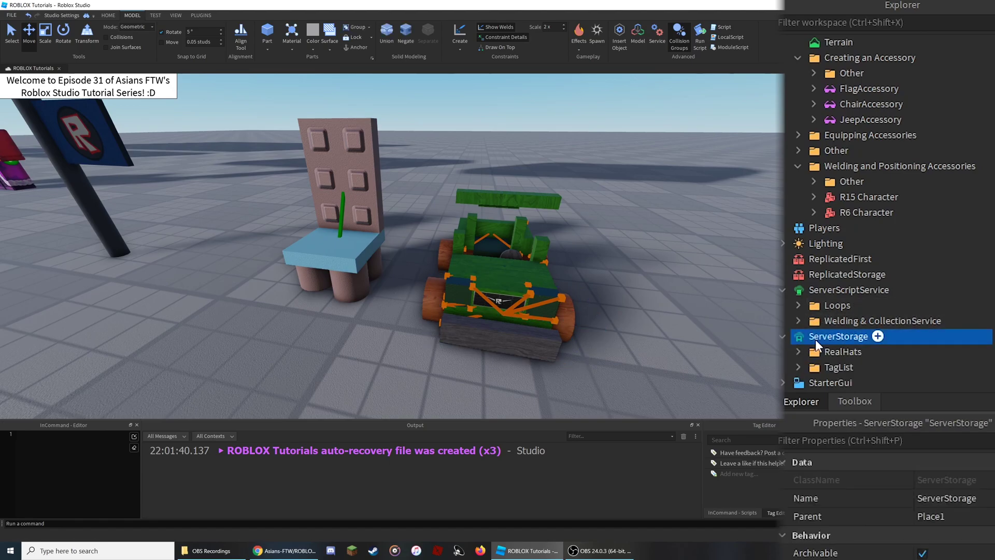
pyautogui.click(834, 104)
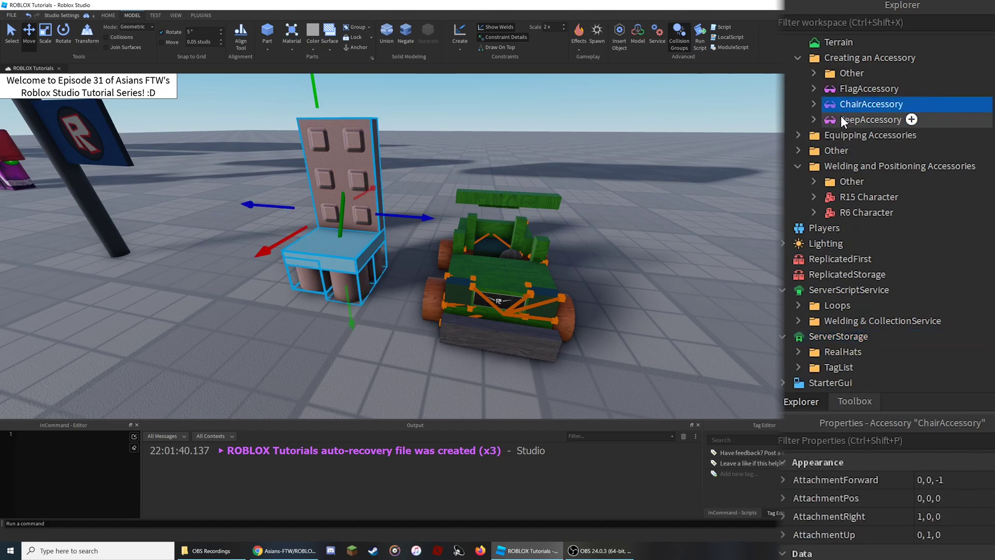
pyautogui.click(849, 120)
pyautogui.keyDown('ctrl'); pyautogui.click(859, 109); pyautogui.keyUp('ctrl')
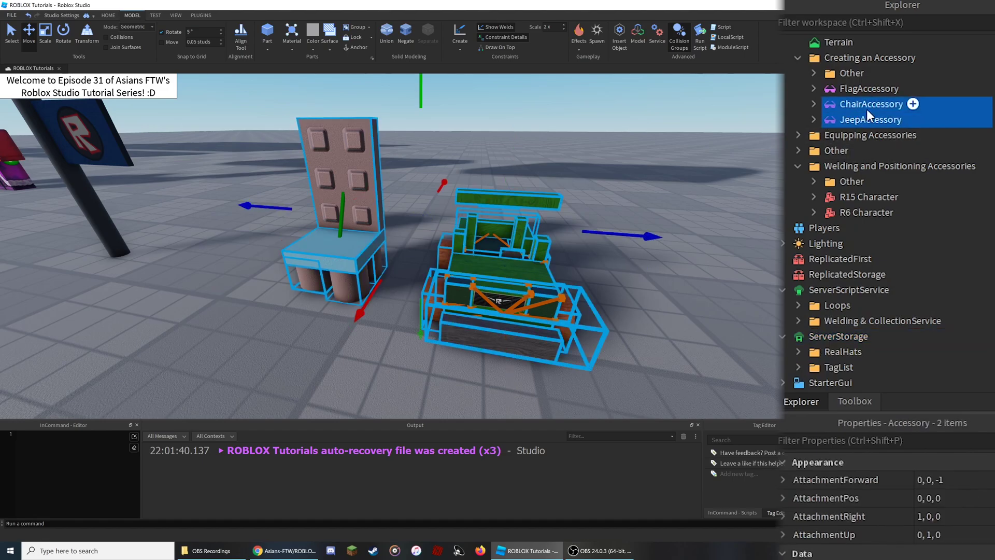
pyautogui.moveTo(853, 107); pyautogui.dragTo(892, 335)
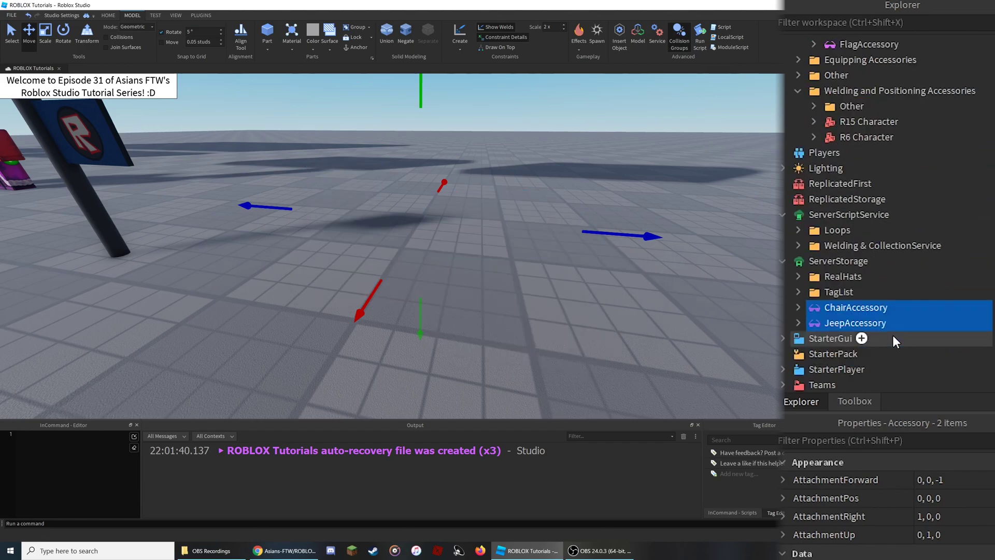
# Delete WeldConstraints inside the Smooth Block Model parts of the ChairAccessory in ServerStorage, and collapse the accessory.
pyautogui.click(800, 308)
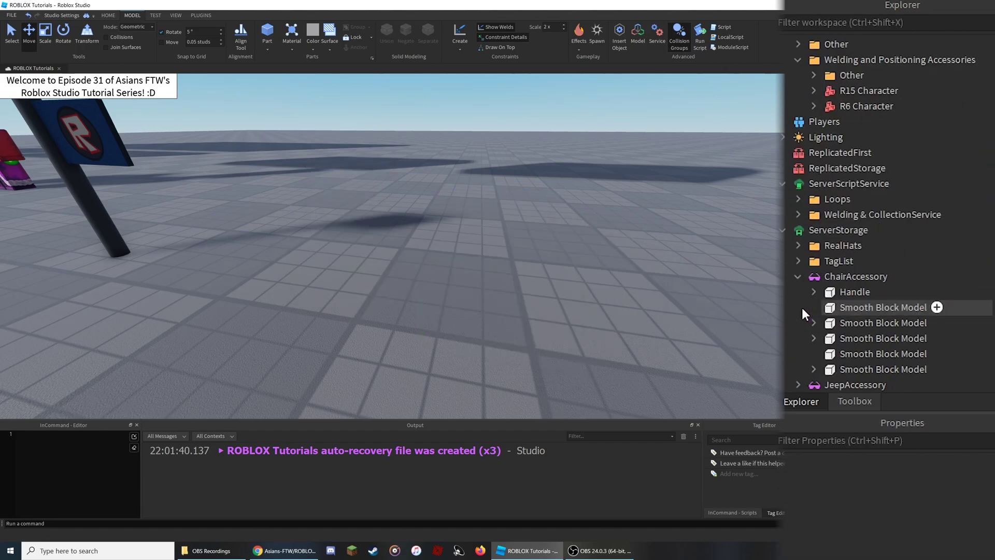
pyautogui.click(814, 322)
pyautogui.click(860, 306)
pyautogui.press('Delete')
pyautogui.click(814, 321)
pyautogui.click(813, 320)
pyautogui.click(814, 351)
pyautogui.click(876, 366)
pyautogui.press('Delete')
pyautogui.click(797, 260)
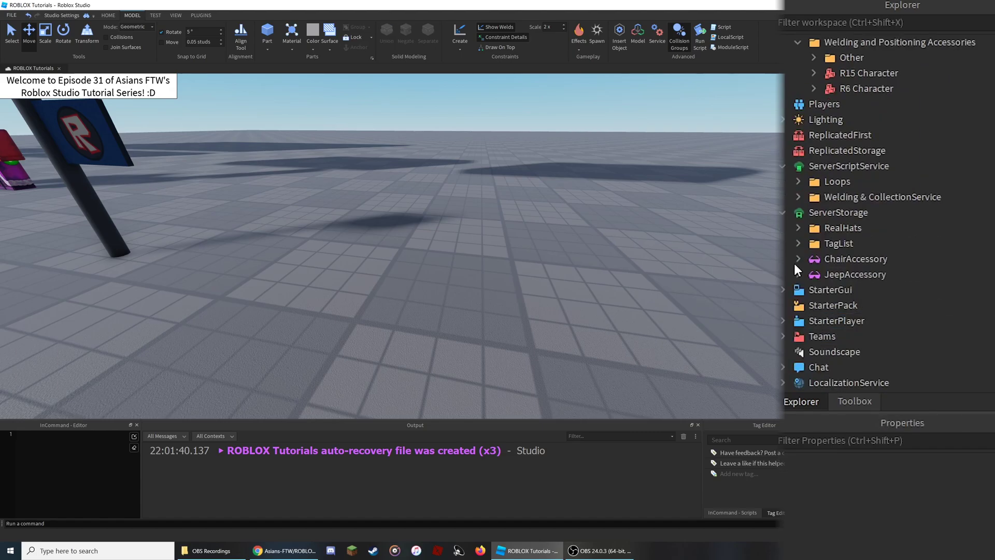
# Check that ChairAccessory and JeepAccessory are placed directly inside ServerStorage.
pyautogui.click(954, 275)
pyautogui.keyDown('ctrl'); pyautogui.click(944, 259); pyautogui.keyUp('ctrl')
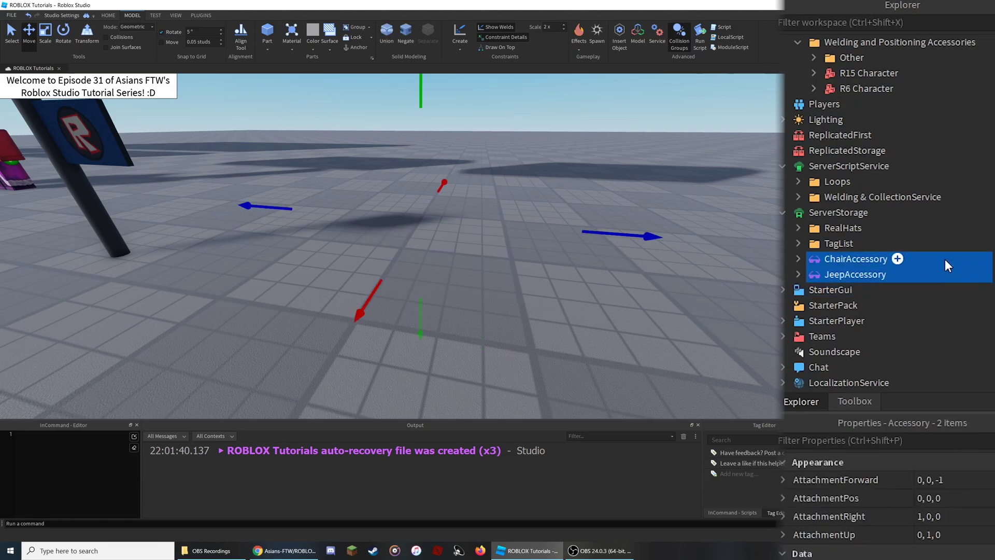
pyautogui.click(838, 215)
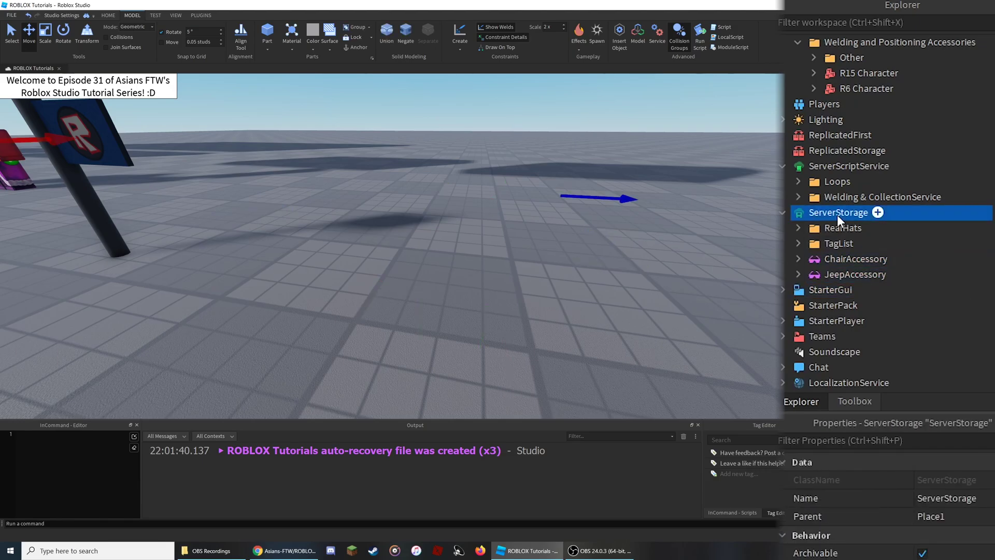
# Open the Welding Solution script in the Welding & CollectionService folder and copy all of its code.
pyautogui.click(799, 197)
pyautogui.click(867, 228)
pyautogui.doubleClick(867, 228)
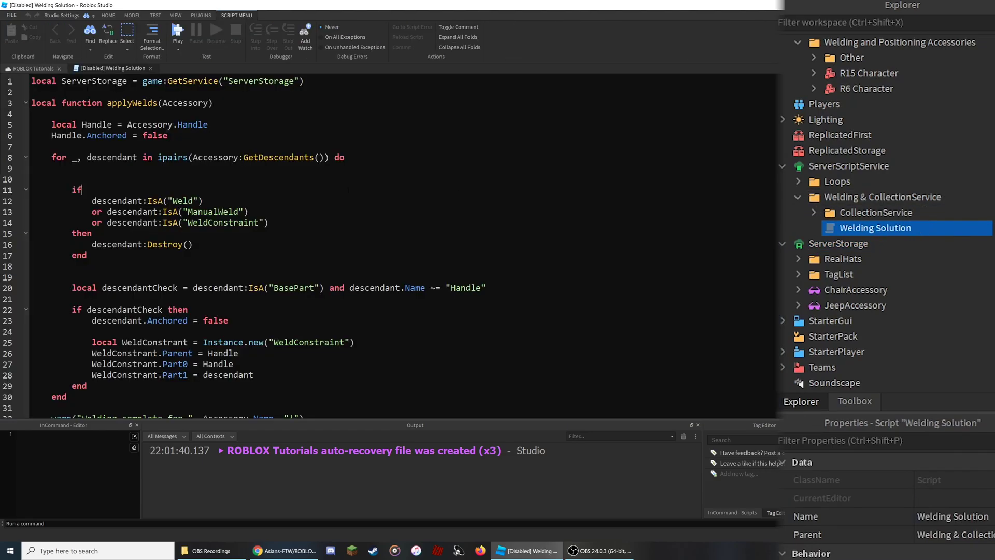
pyautogui.hotkey('ctrl', 'a')
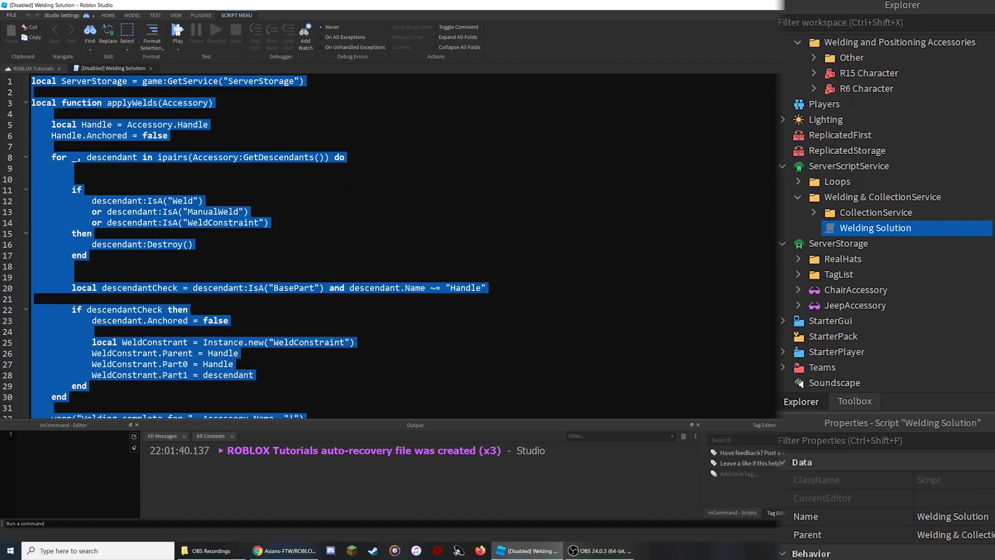
pyautogui.scroll(-17, 354, 187)
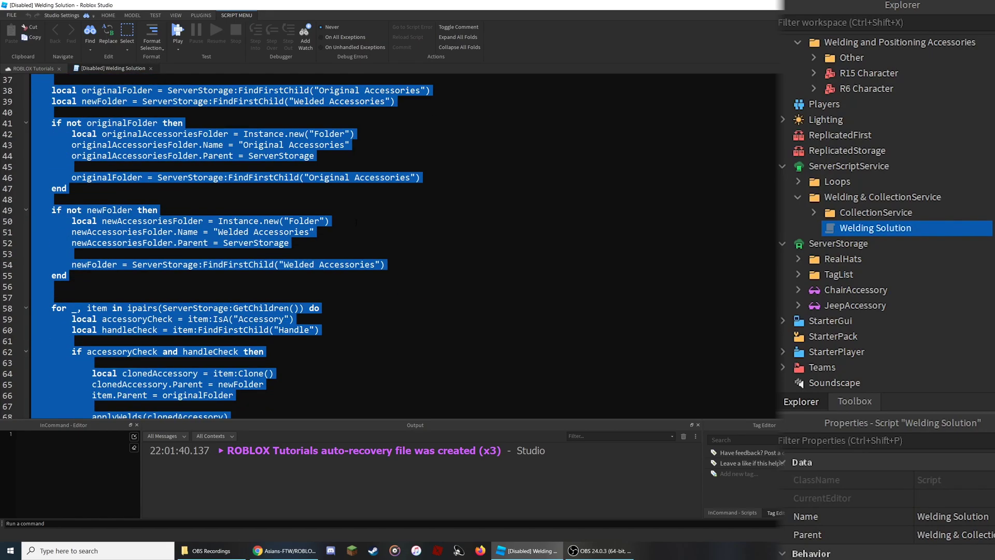
pyautogui.rightClick(152, 222)
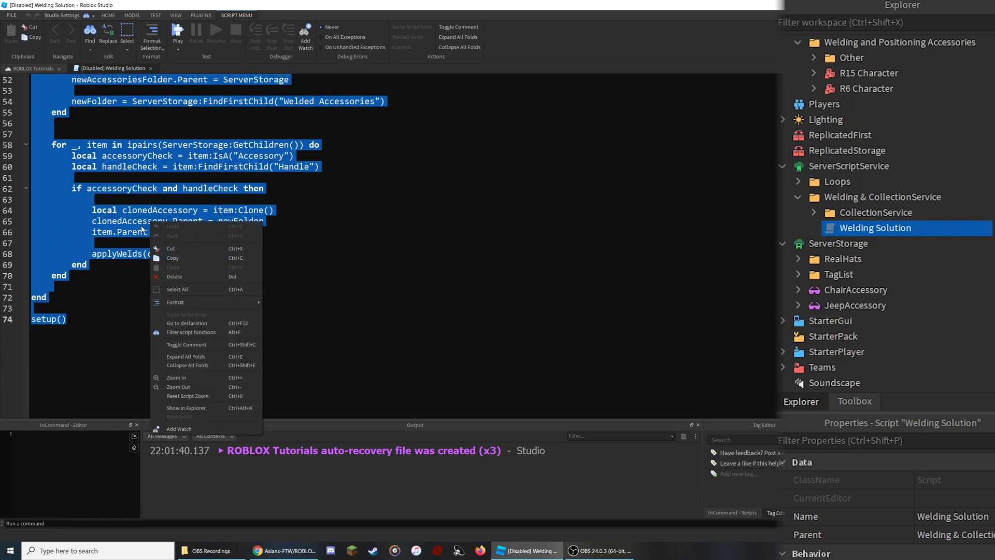
pyautogui.click(180, 258)
# Paste the copied Welding Solution code into the command bar and run it.
pyautogui.click(187, 534)
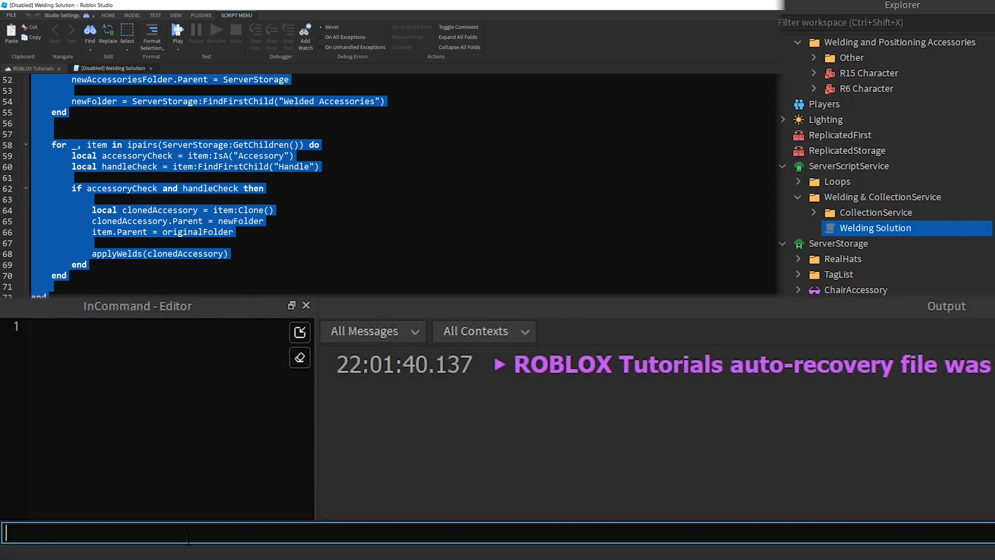
pyautogui.rightClick(187, 535)
pyautogui.click(217, 477)
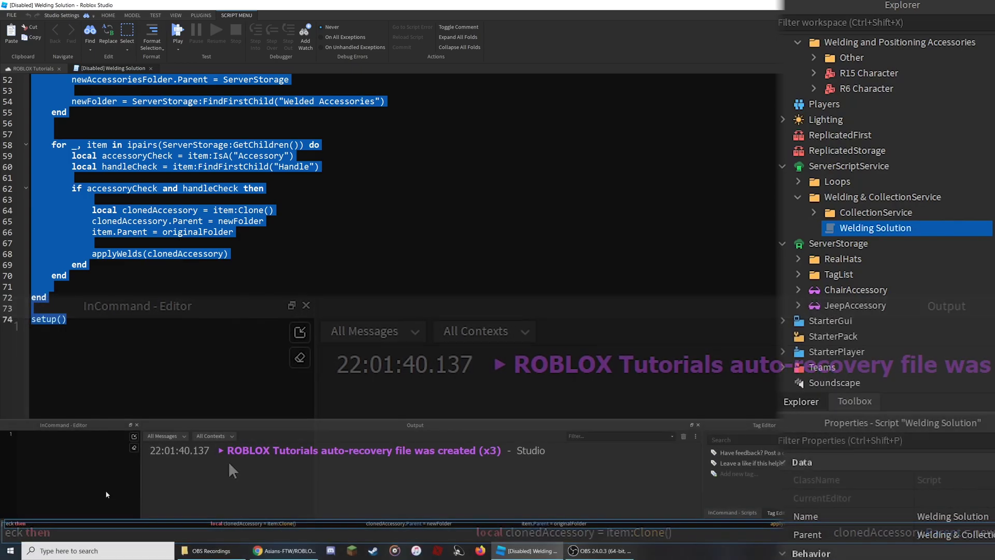
pyautogui.press('Return')
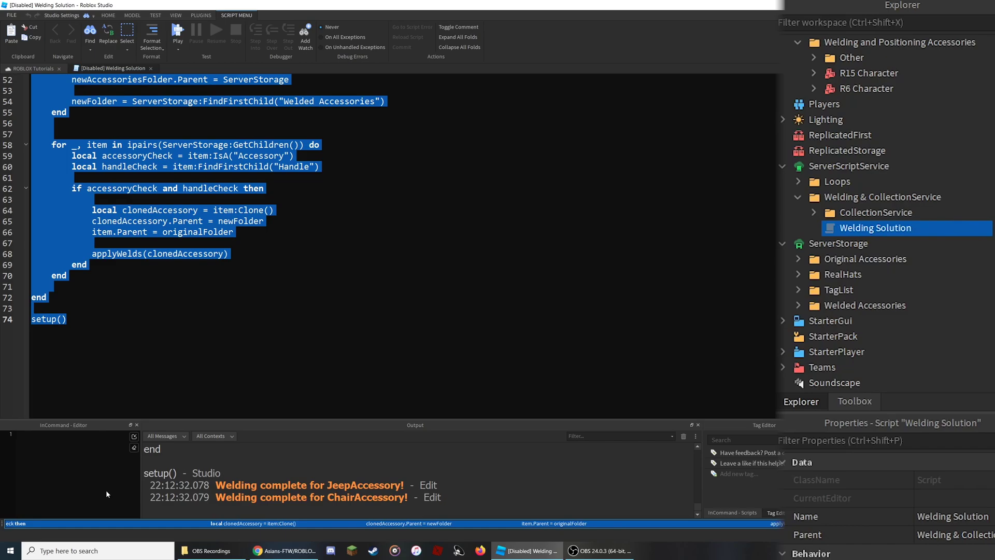
# Move the Original Accessories and Welded Accessories folders from ServerStorage into Workspace.
pyautogui.click(837, 259)
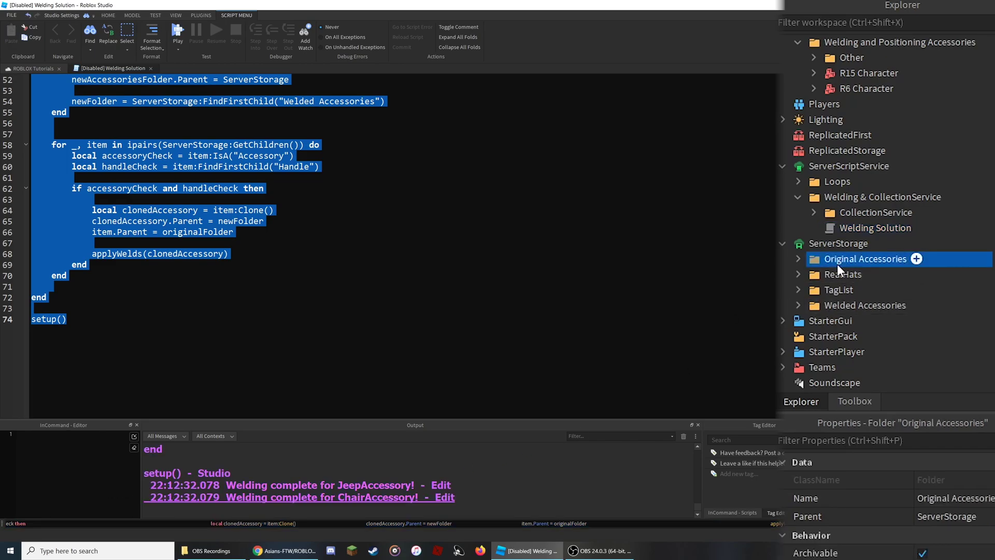
pyautogui.keyDown('ctrl'); pyautogui.click(849, 310); pyautogui.keyUp('ctrl')
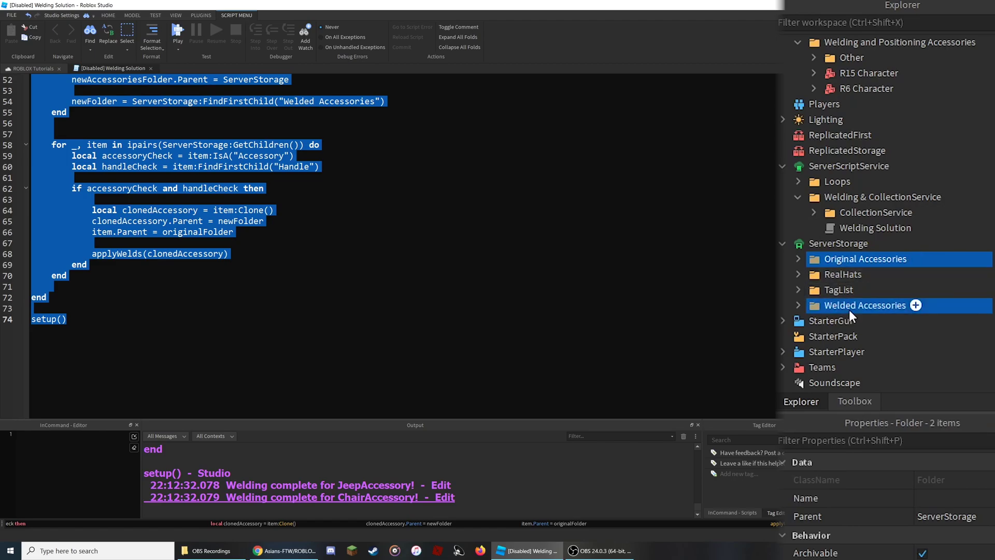
pyautogui.moveTo(837, 262); pyautogui.dragTo(838, 44)
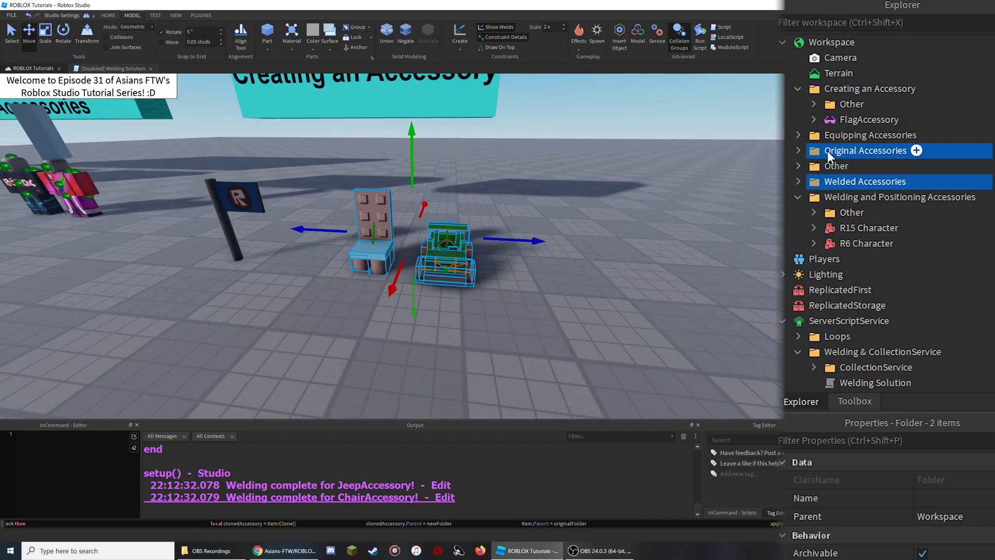
# Move the Welded Accessories models forward, away from the original chair and jeep, and clear the output.
pyautogui.click(830, 152)
pyautogui.doubleClick(831, 152)
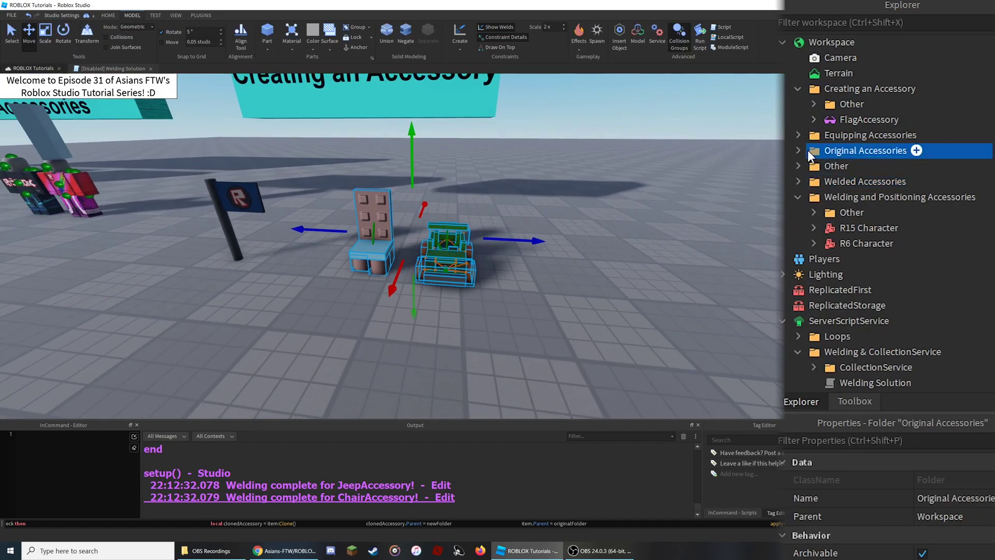
pyautogui.press('Return')
pyautogui.click(822, 182)
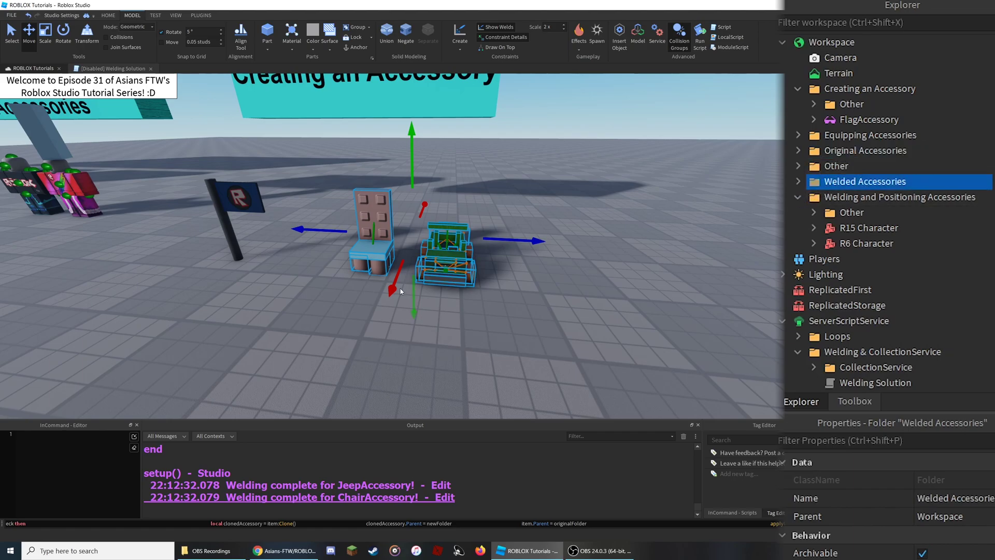
pyautogui.moveTo(395, 287); pyautogui.dragTo(358, 359)
pyautogui.scroll(-2, 360, 336)
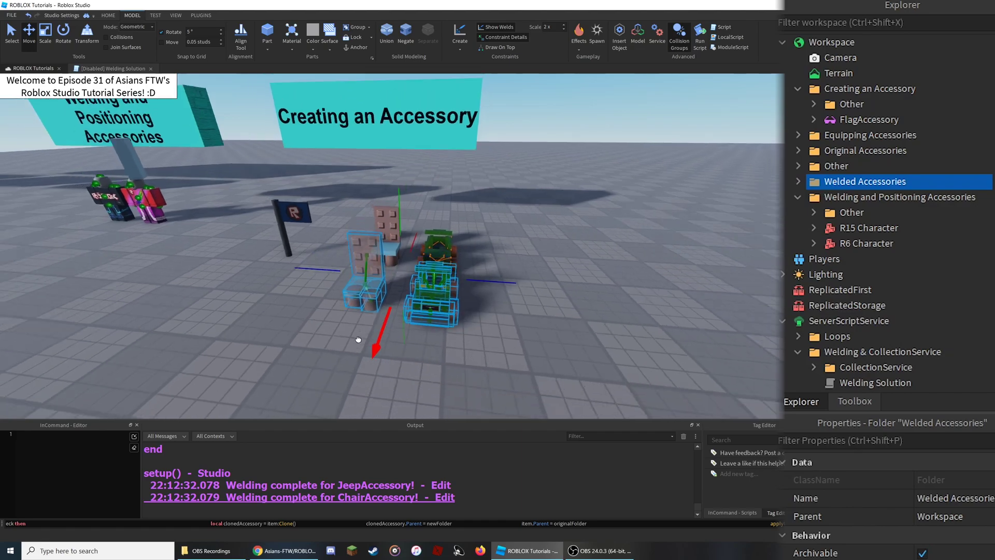
pyautogui.scroll(-2, 357, 349)
pyautogui.scroll(4, 365, 324)
pyautogui.moveTo(365, 324); pyautogui.dragTo(423, 325, button='right')
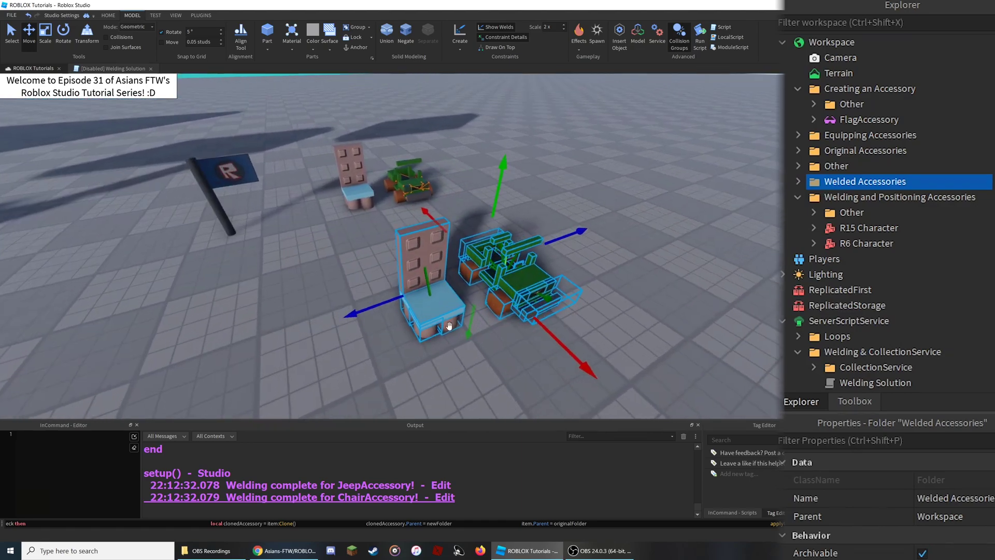
pyautogui.click(624, 277)
pyautogui.click(683, 437)
# Test a duplicate of the original, unwelded ChairAccessory by parenting it to the R6 Character, and delete the duplicate.
pyautogui.moveTo(580, 306); pyautogui.dragTo(512, 268, button='right')
pyautogui.scroll(2, 512, 267)
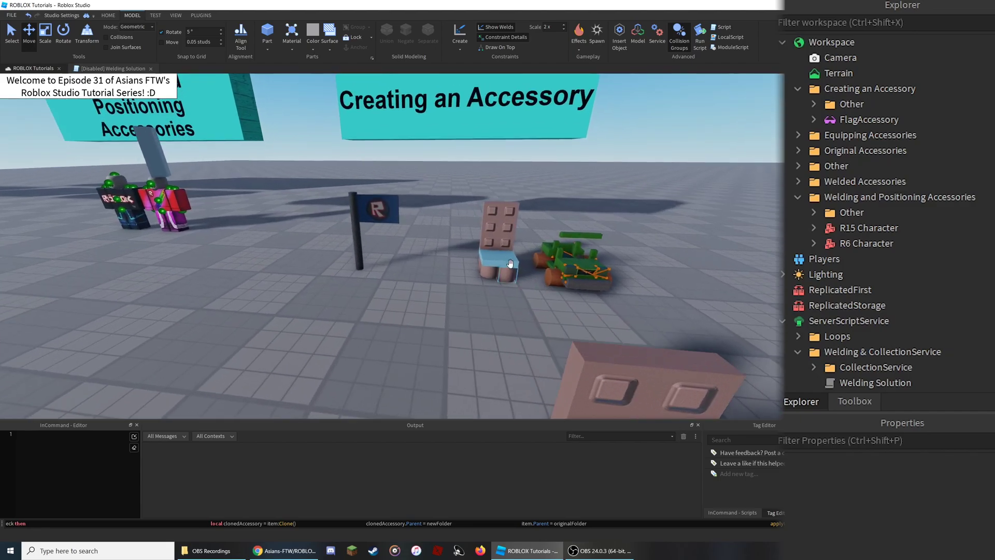
pyautogui.click(511, 268)
pyautogui.click(851, 171)
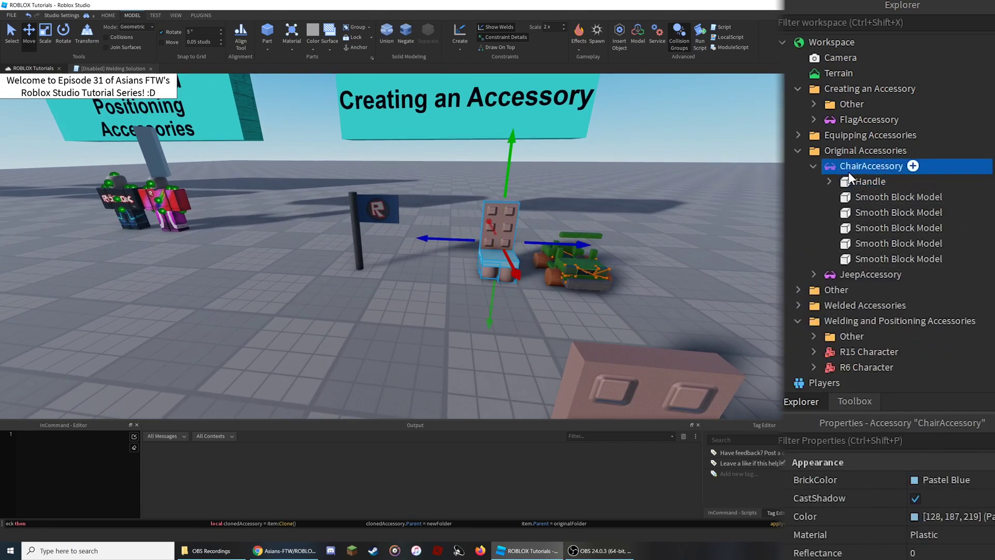
pyautogui.click(814, 166)
pyautogui.hotkey('ctrl', 'd')
pyautogui.moveTo(455, 242)
pyautogui.mouseDown()
pyautogui.moveTo(492, 241)
pyautogui.moveTo(456, 242)
pyautogui.mouseUp()
pyautogui.press('a')
pyautogui.moveTo(840, 181); pyautogui.dragTo(881, 289)
pyautogui.press('d')
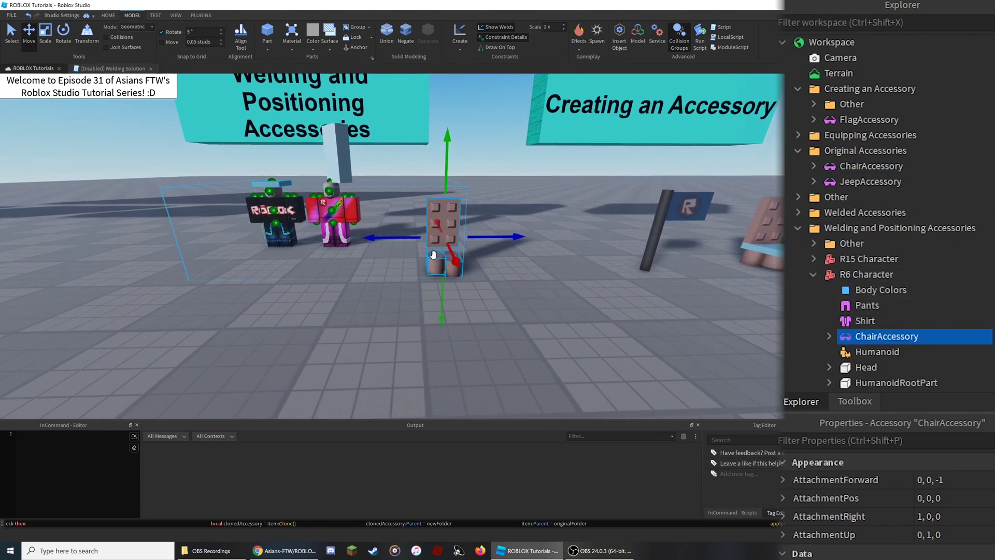
pyautogui.press('Delete')
# Test a duplicate of the ChairAccessory from Welded Accessories on the R6 Character, and delete the duplicate.
pyautogui.moveTo(582, 306); pyautogui.dragTo(570, 307, button='right')
pyautogui.press('a')
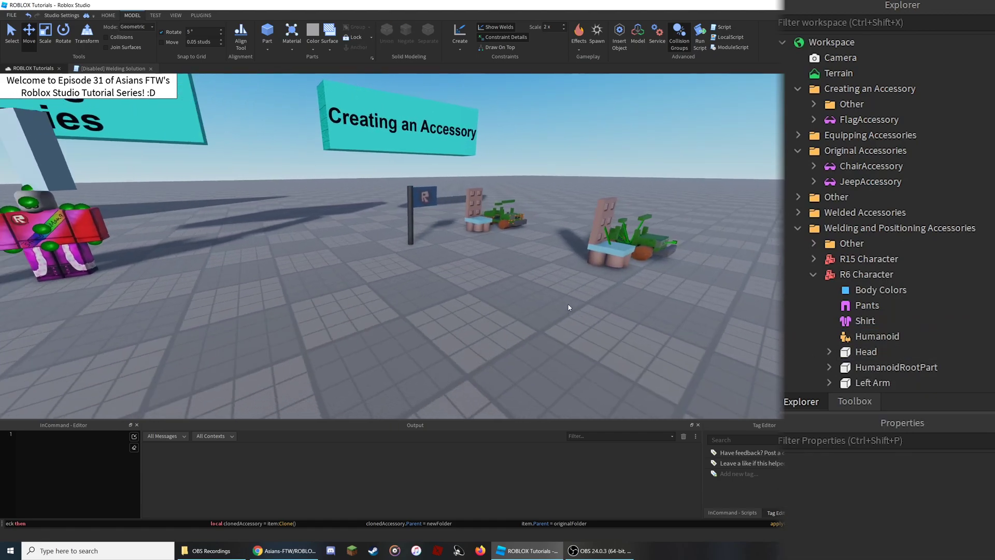
pyautogui.click(627, 306)
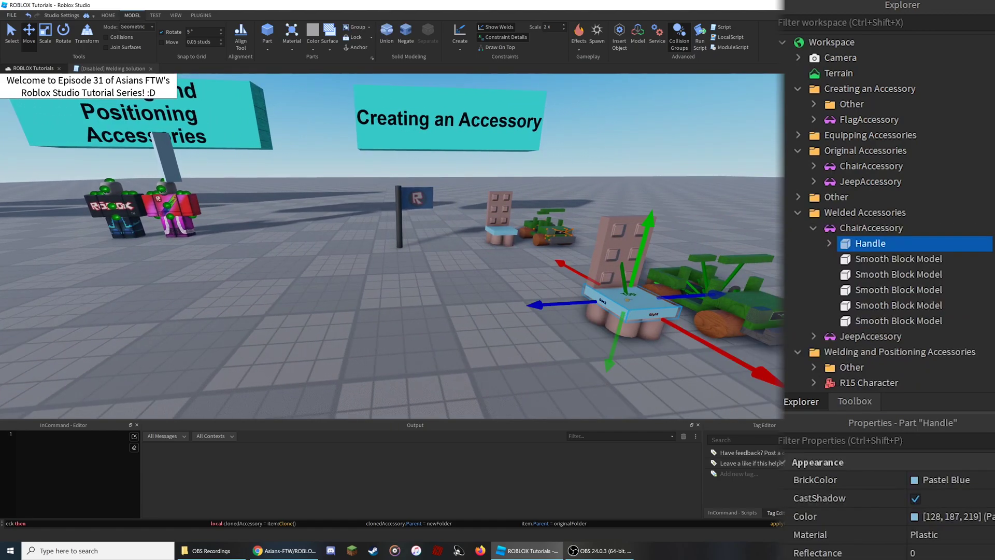
pyautogui.click(813, 228)
pyautogui.click(842, 216)
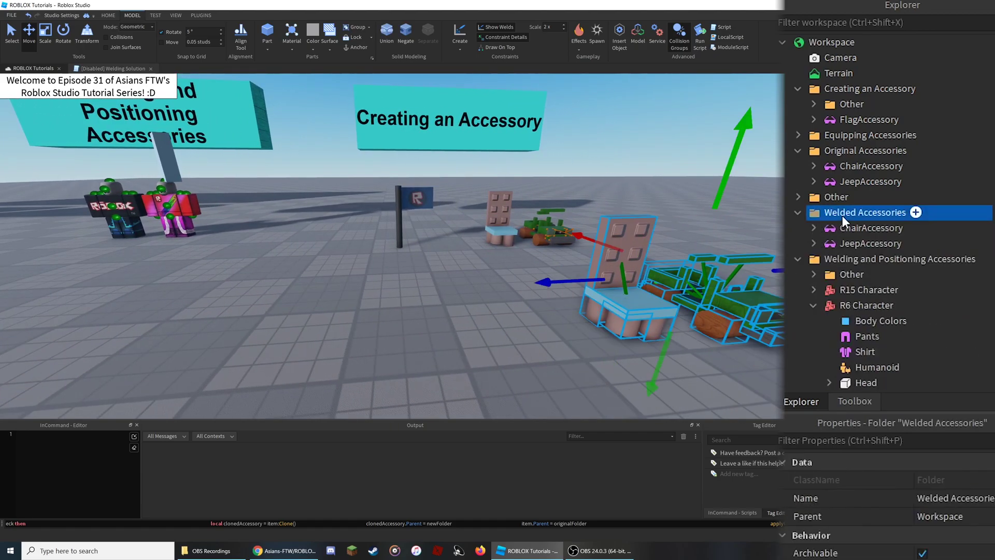
pyautogui.click(845, 228)
pyautogui.hotkey('ctrl', 'd')
pyautogui.moveTo(550, 282); pyautogui.dragTo(430, 291)
pyautogui.press('s')
pyautogui.moveTo(430, 291); pyautogui.dragTo(362, 290, button='right')
pyautogui.moveTo(863, 245); pyautogui.dragTo(915, 323)
pyautogui.press('f')
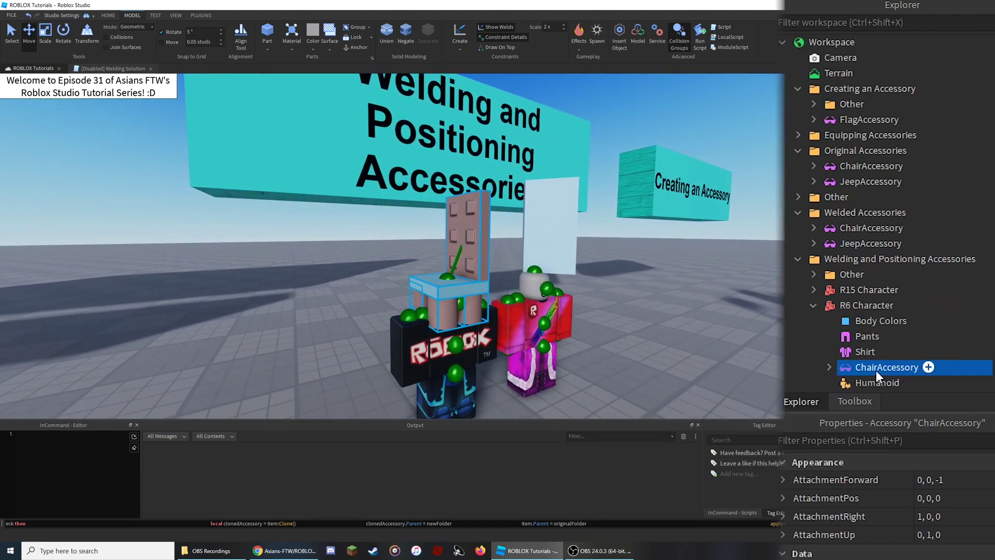
pyautogui.press('Delete')
# Examine the WeldConstraints inside the welded ChairAccessory's Handle, and collapse the Welded Accessories folder.
pyautogui.press('d')
pyautogui.moveTo(622, 290); pyautogui.dragTo(731, 287, button='right')
pyautogui.click(814, 227)
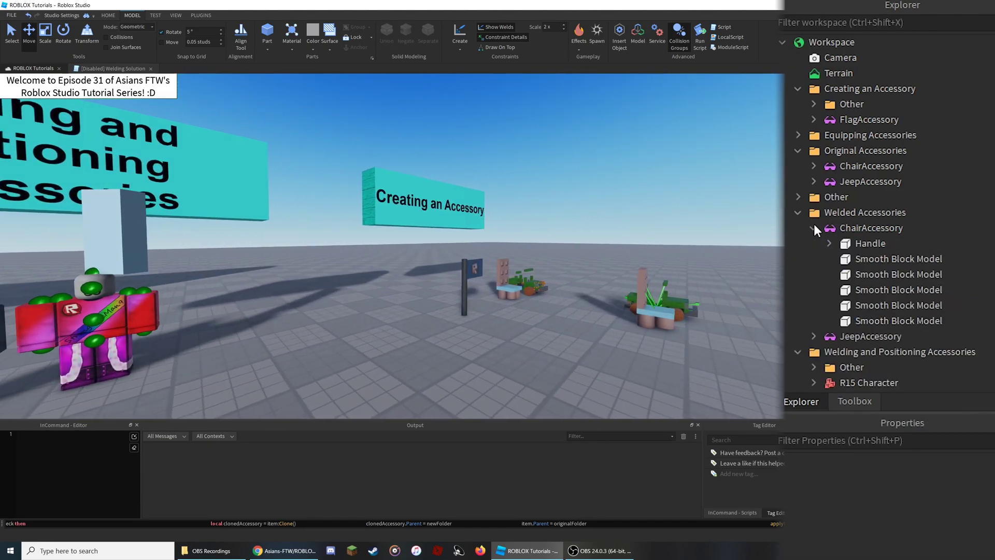
pyautogui.click(829, 243)
pyautogui.scroll(-1, 853, 244)
pyautogui.moveTo(987, 231); pyautogui.dragTo(948, 288)
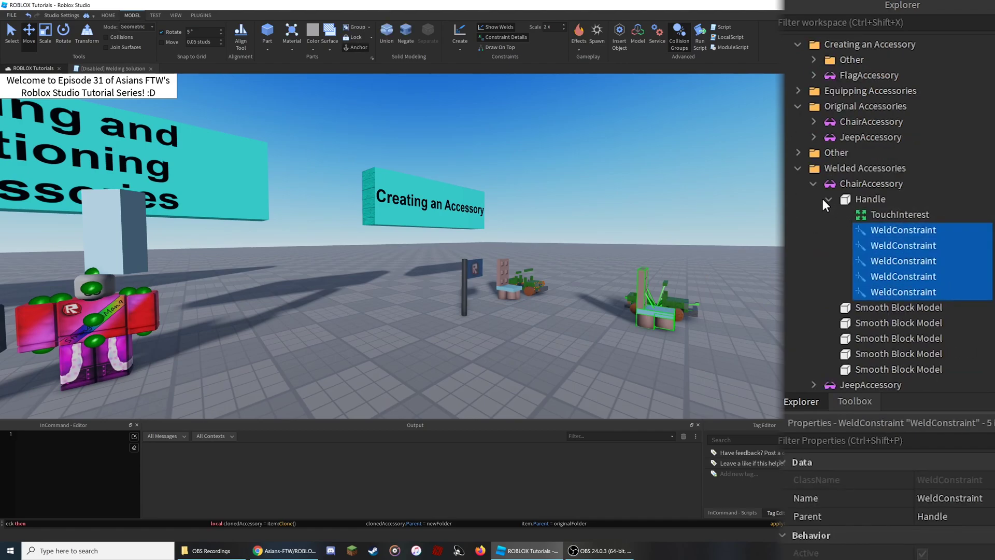
pyautogui.click(828, 199)
pyautogui.click(813, 184)
pyautogui.press('d')
pyautogui.moveTo(751, 210); pyautogui.dragTo(731, 240, button='right')
pyautogui.press('s')
pyautogui.click(755, 224)
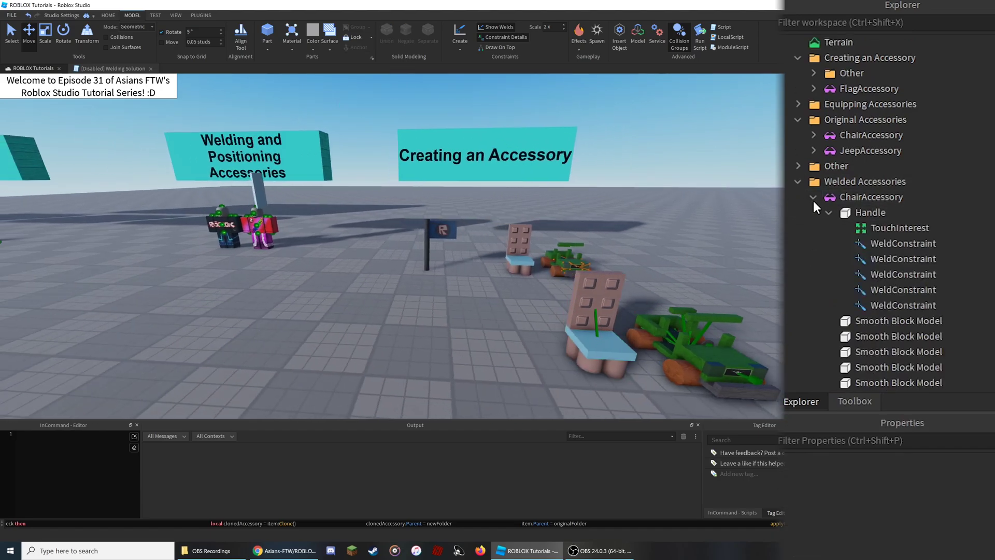
pyautogui.click(828, 213)
pyautogui.click(813, 197)
pyautogui.click(797, 181)
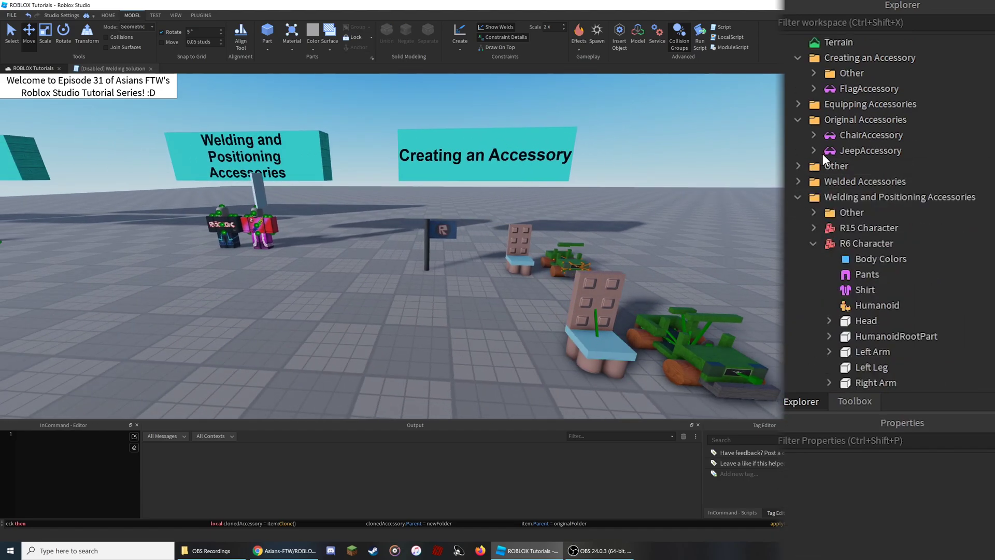
# Test a duplicate of the original JeepAccessory by parenting it to the R6 Character, and delete the duplicate.
pyautogui.click(826, 153)
pyautogui.hotkey('ctrl', 'd')
pyautogui.moveTo(511, 257); pyautogui.dragTo(364, 269)
pyautogui.press('a')
pyautogui.moveTo(842, 170); pyautogui.dragTo(881, 256)
pyautogui.moveTo(531, 283); pyautogui.dragTo(611, 289, button='right')
pyautogui.press('Delete')
pyautogui.scroll(3, 610, 289)
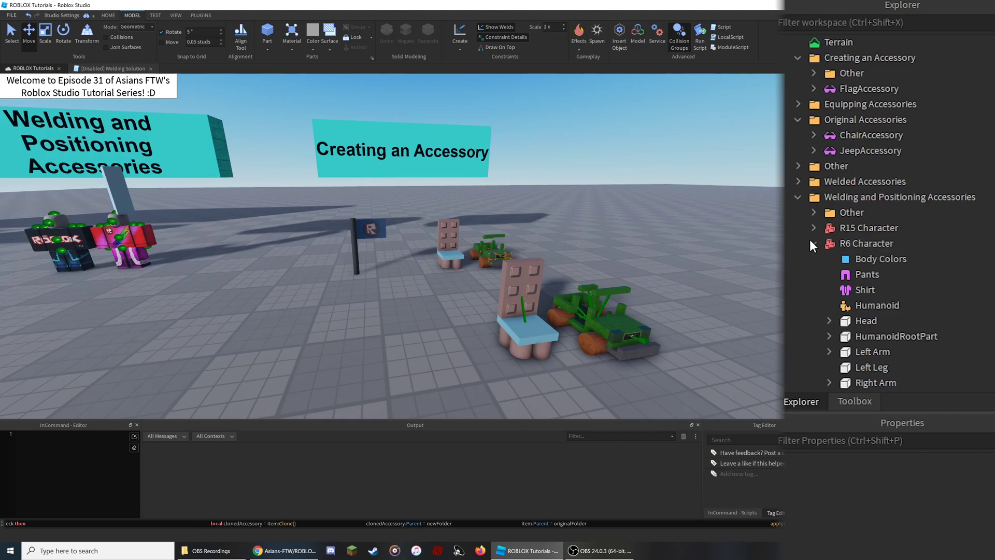
pyautogui.click(813, 242)
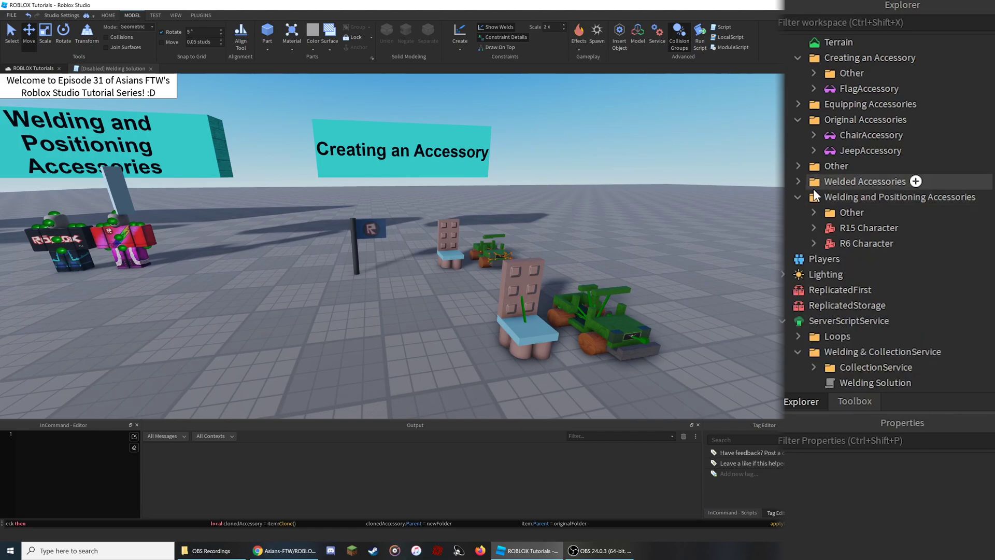
# Test a duplicate of the JeepAccessory from Welded Accessories on the R6 Character, and remove the duplicate.
pyautogui.click(811, 183)
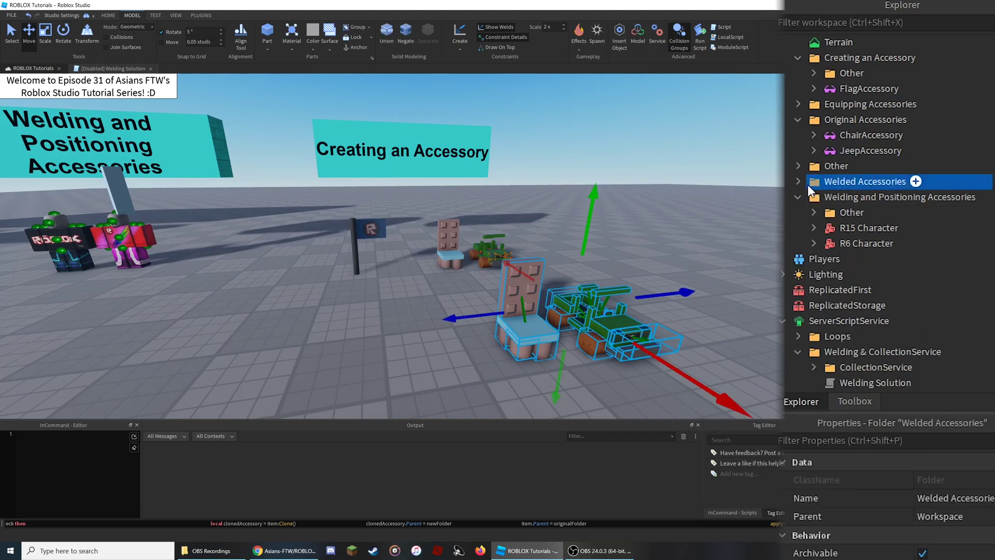
pyautogui.click(797, 182)
pyautogui.click(842, 210)
pyautogui.hotkey('ctrl', 'd')
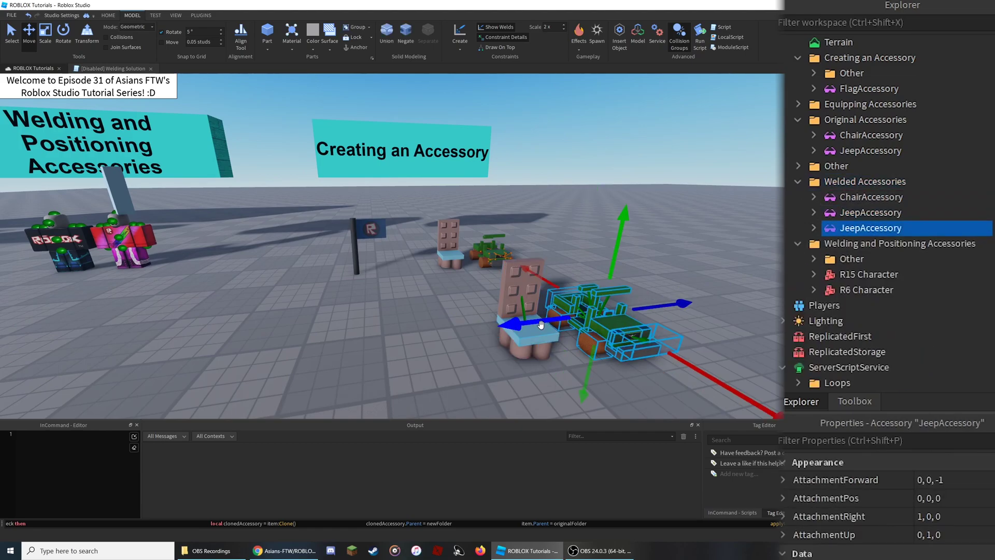
pyautogui.press('f')
pyautogui.moveTo(865, 231); pyautogui.dragTo(871, 289)
pyautogui.press('f')
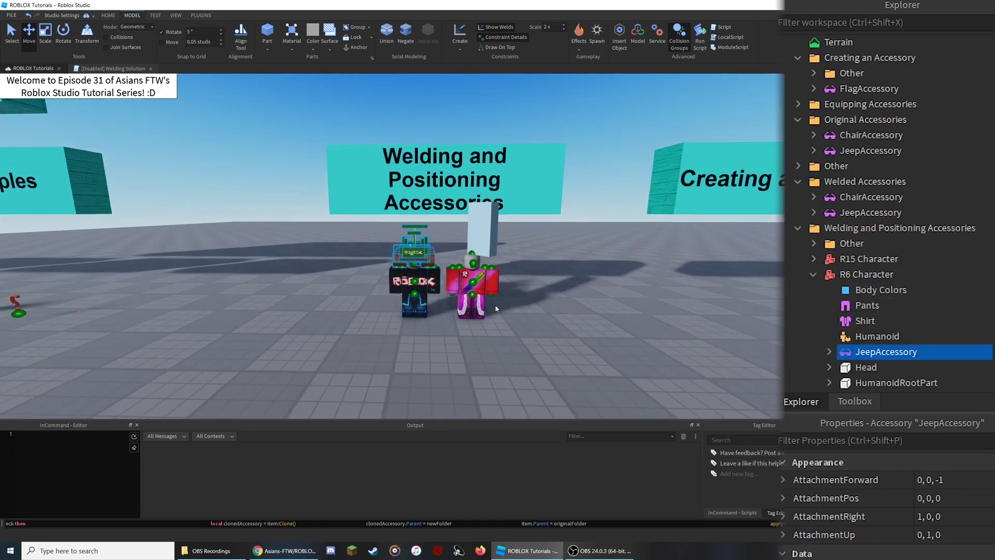
pyautogui.click(655, 338)
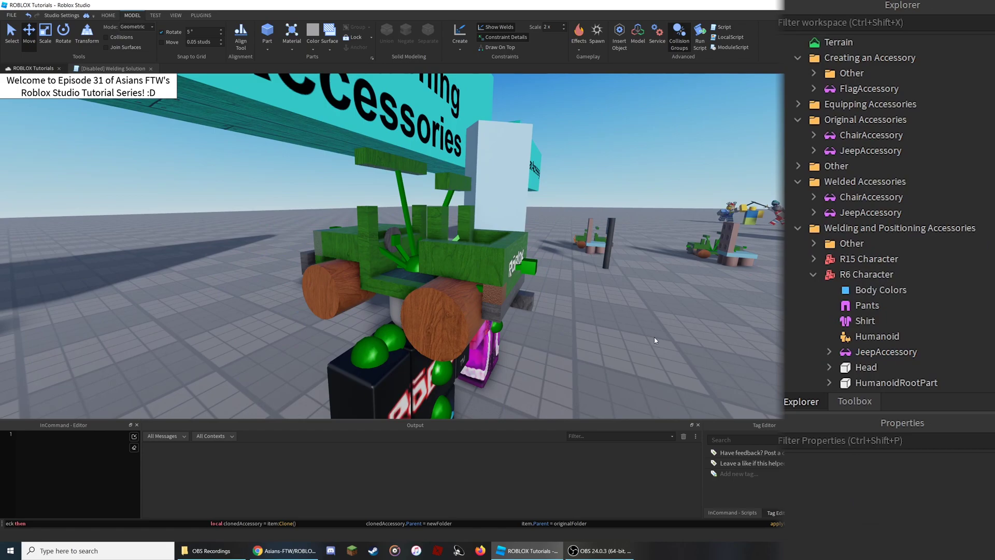
pyautogui.click(812, 273)
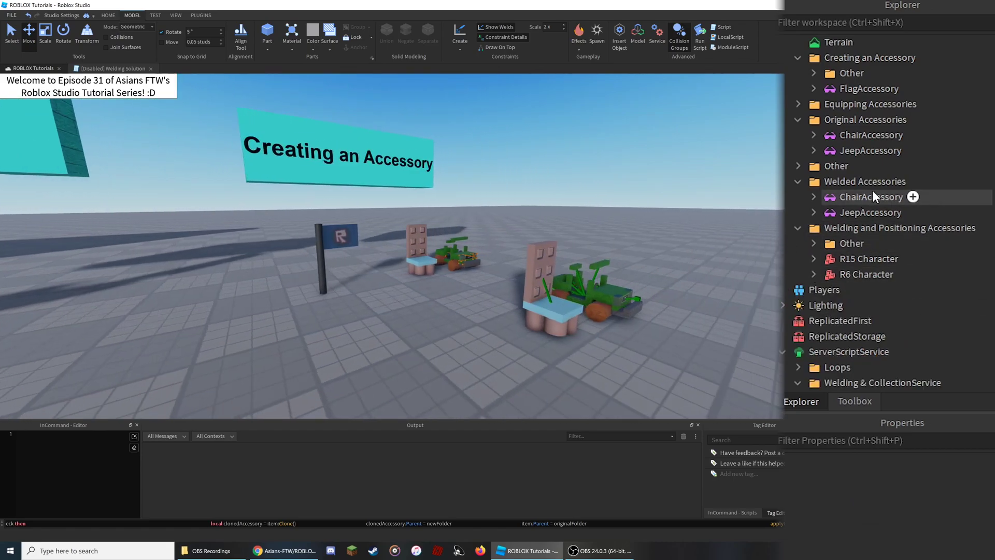
# Select the FaceFrontAttachment on the R6 Character's head.
pyautogui.click(873, 185)
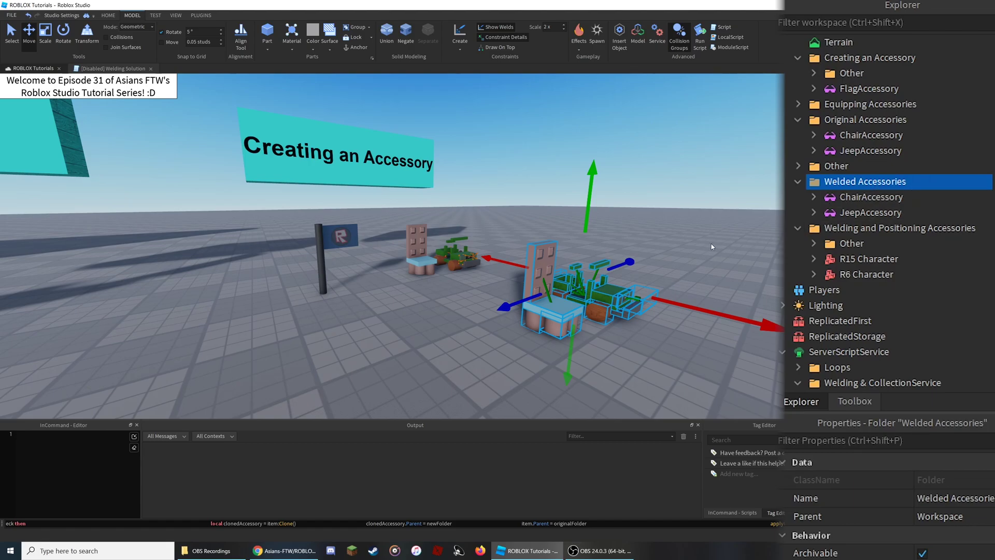
pyautogui.press('a')
pyautogui.moveTo(697, 246); pyautogui.dragTo(696, 247, button='right')
pyautogui.press('w')
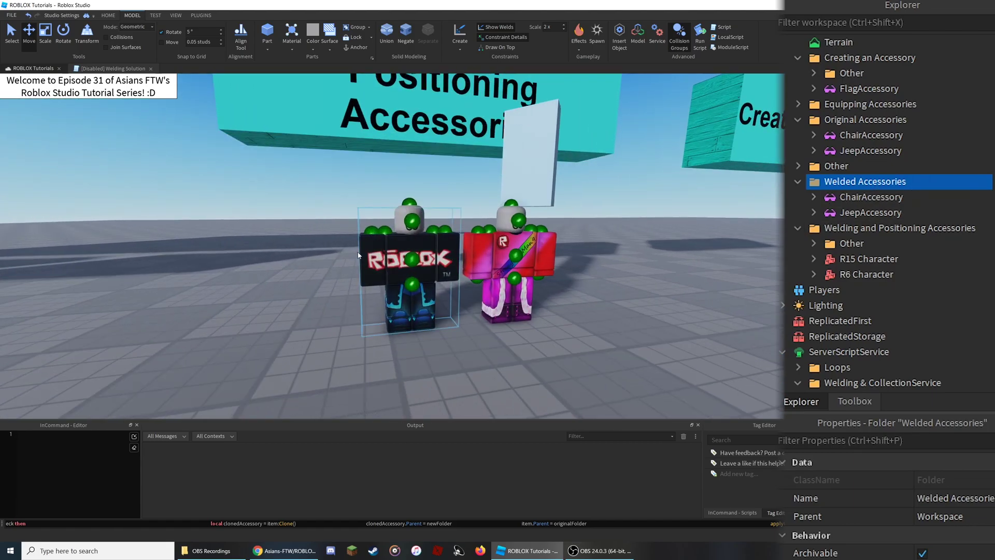
pyautogui.click(413, 224)
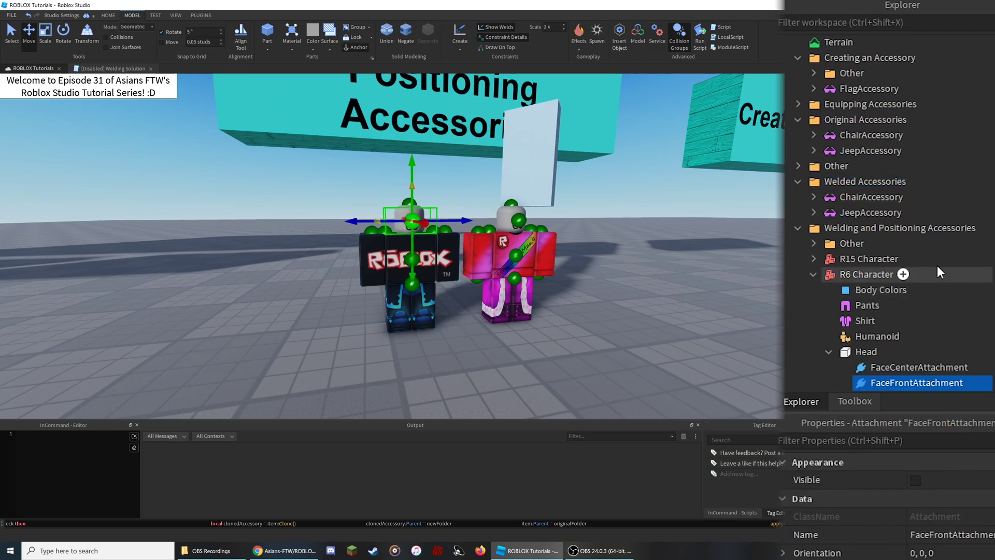
# Parent the five Smooth Block Model parts of the welded ChairAccessory to its Handle, and collapse the accessory.
pyautogui.click(814, 197)
pyautogui.click(871, 212)
pyautogui.press('f')
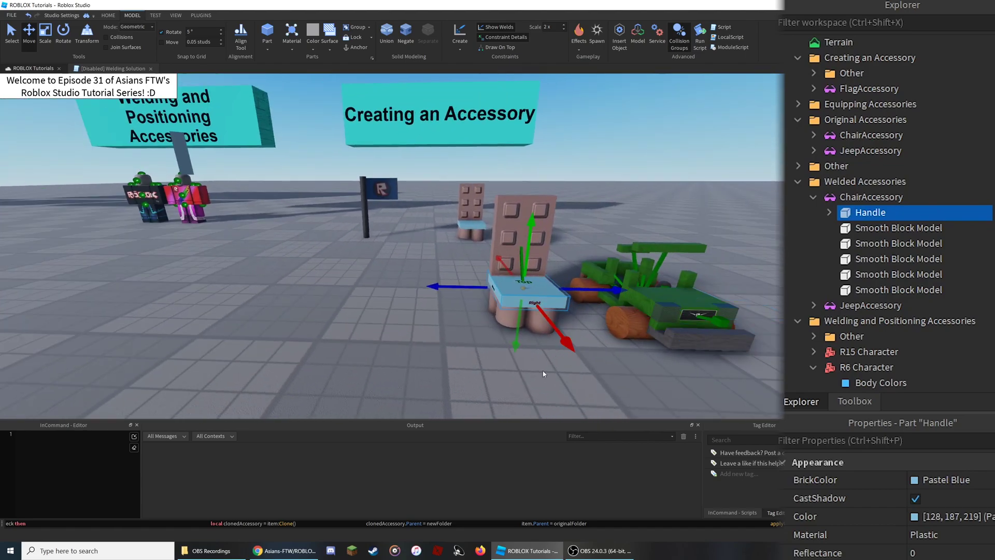
pyautogui.moveTo(993, 230); pyautogui.dragTo(927, 288)
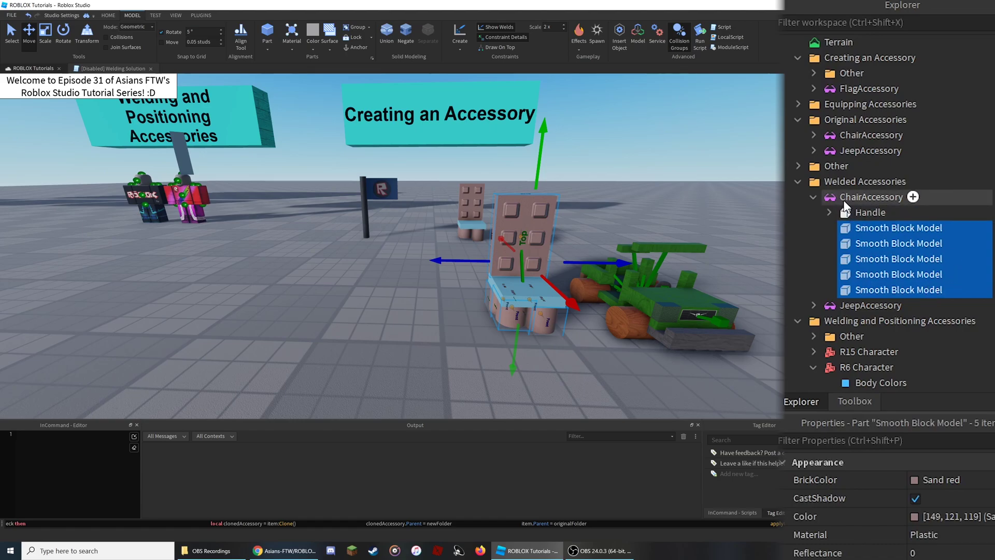
pyautogui.click(870, 197)
pyautogui.moveTo(992, 225); pyautogui.dragTo(936, 293)
pyautogui.moveTo(877, 233)
pyautogui.mouseDown()
pyautogui.moveTo(893, 227)
pyautogui.moveTo(885, 216)
pyautogui.mouseUp()
pyautogui.click(836, 215)
pyautogui.click(813, 197)
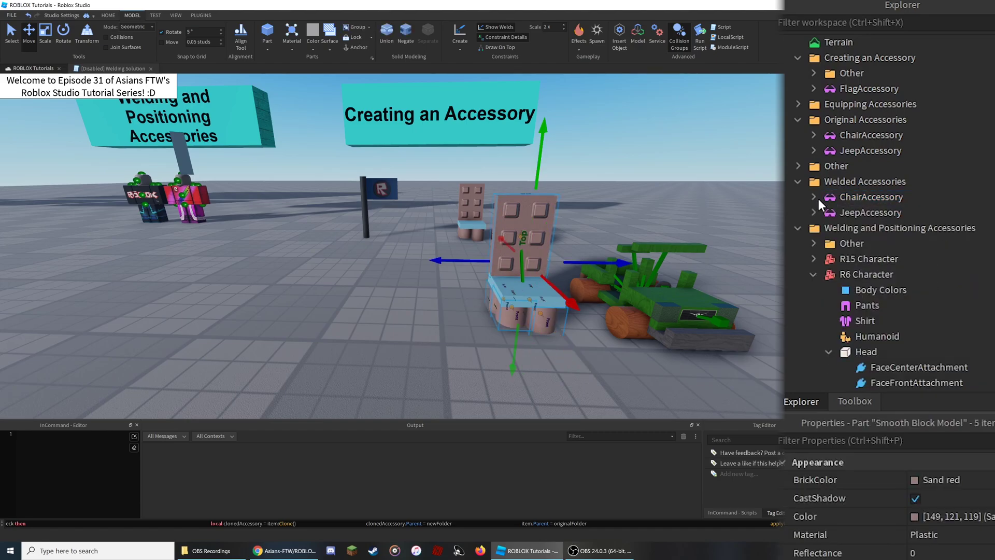
# Duplicate the ChairAccessory in Welded Accessories and parent the copy to the R6 Character.
pyautogui.click(840, 199)
pyautogui.hotkey('ctrl', 'd')
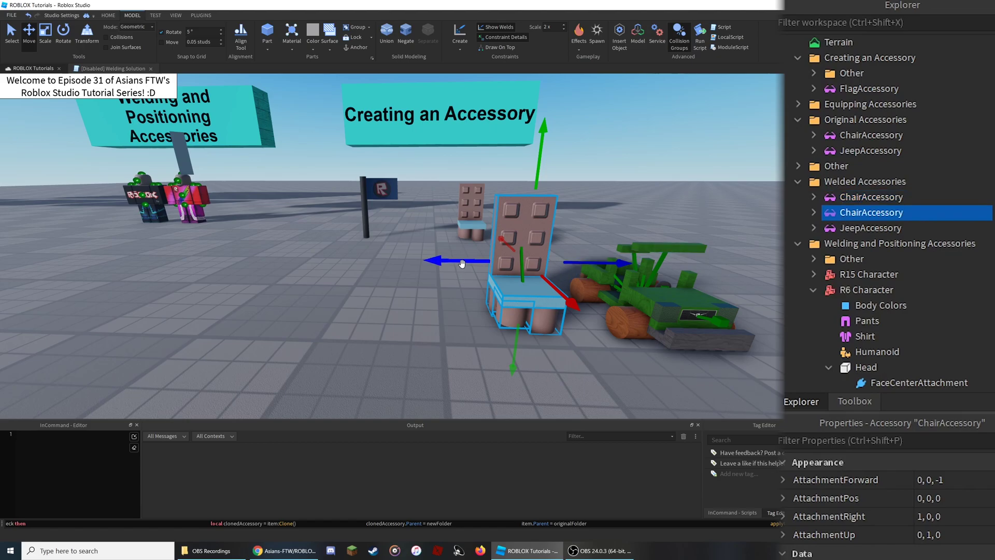
pyautogui.moveTo(461, 264); pyautogui.dragTo(268, 264)
pyautogui.moveTo(825, 215); pyautogui.dragTo(864, 290)
pyautogui.click(831, 335)
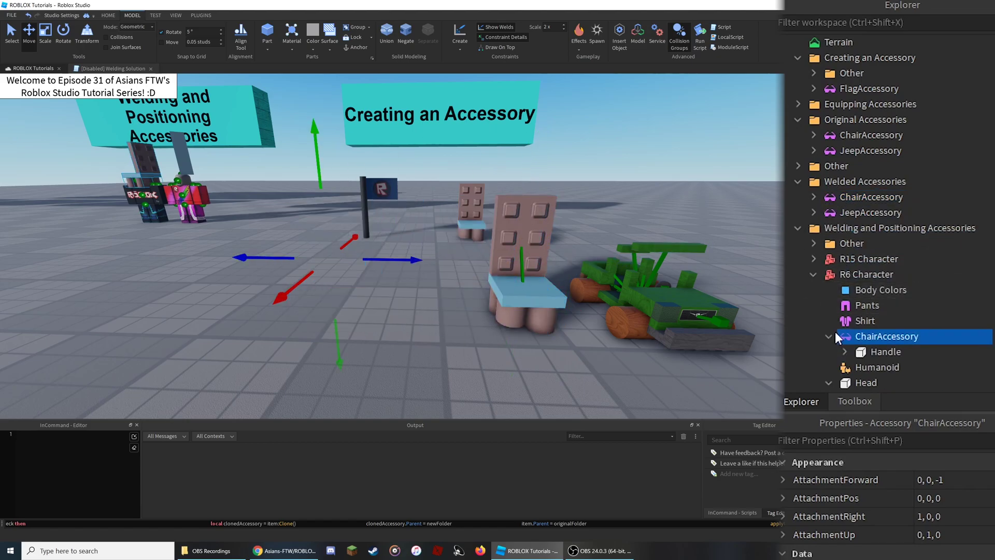
# Examine the contents of the Handle in the R6 Character's ChairAccessory, and delete that duplicate accessory.
pyautogui.scroll(-3, 850, 270)
pyautogui.click(862, 221)
pyautogui.click(844, 219)
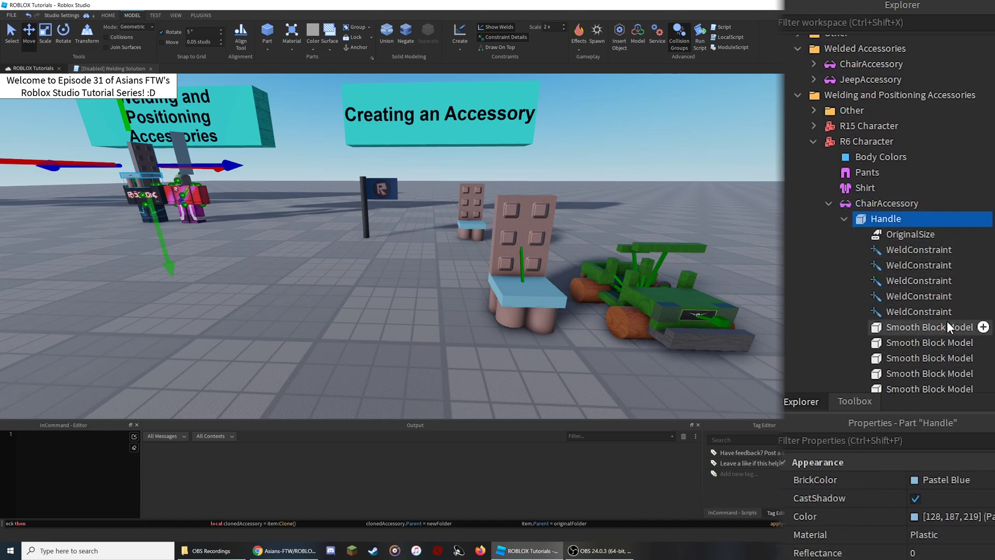
pyautogui.click(844, 218)
pyautogui.click(829, 204)
pyautogui.click(851, 204)
pyautogui.press('Delete')
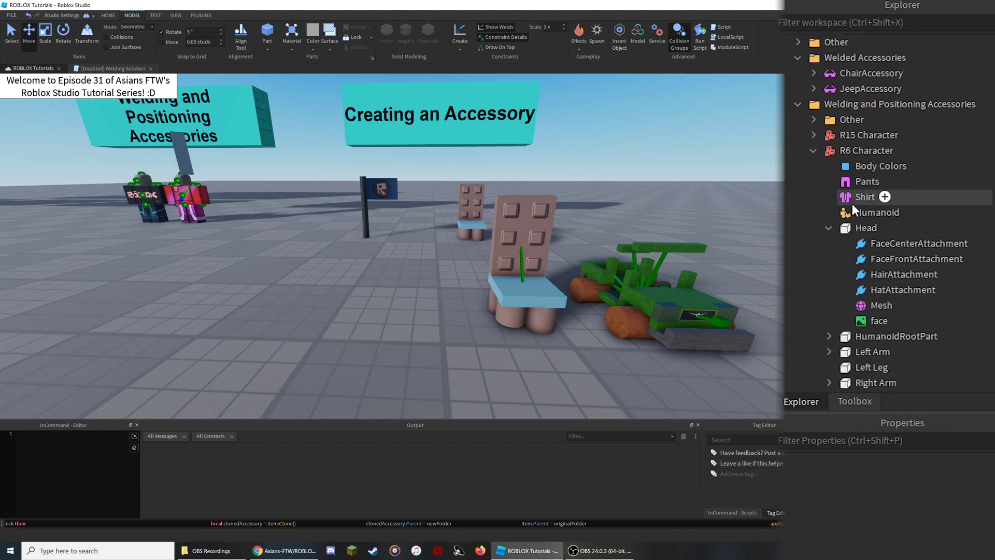
pyautogui.press('w')
pyautogui.moveTo(697, 244); pyautogui.dragTo(696, 244, button='right')
pyautogui.press('s')
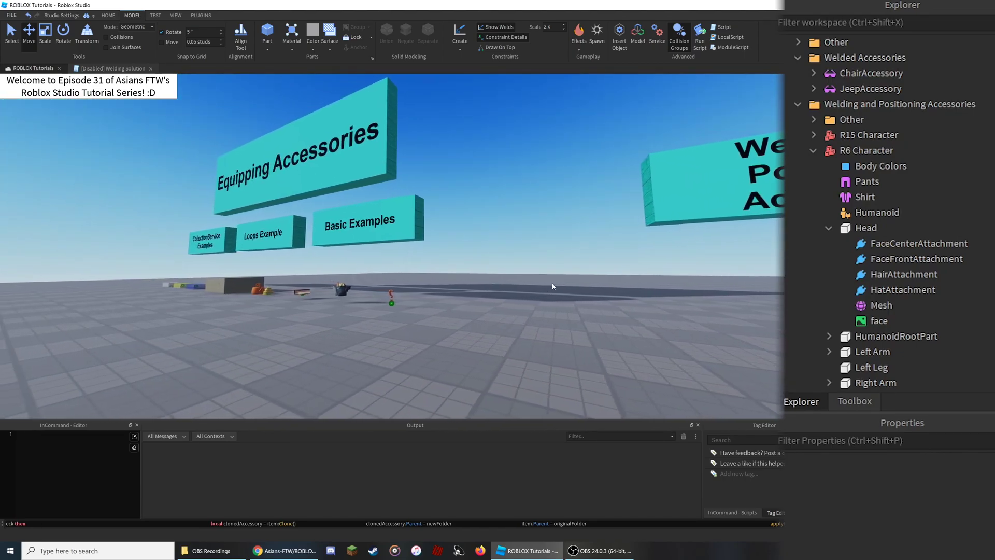
pyautogui.moveTo(489, 296); pyautogui.dragTo(489, 296, button='right')
pyautogui.press('a')
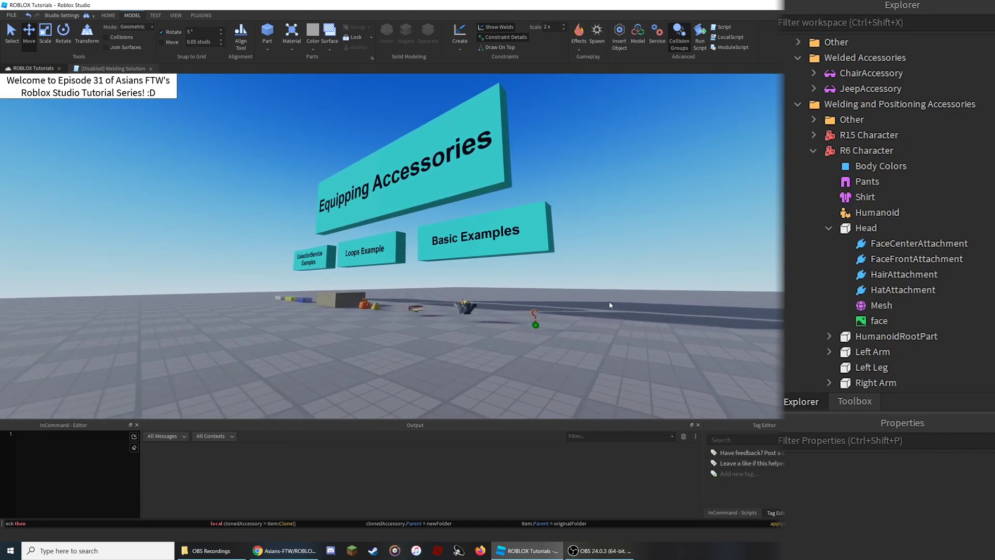
# Open the Welding Solution script and read through its whole source code.
pyautogui.doubleClick(896, 234)
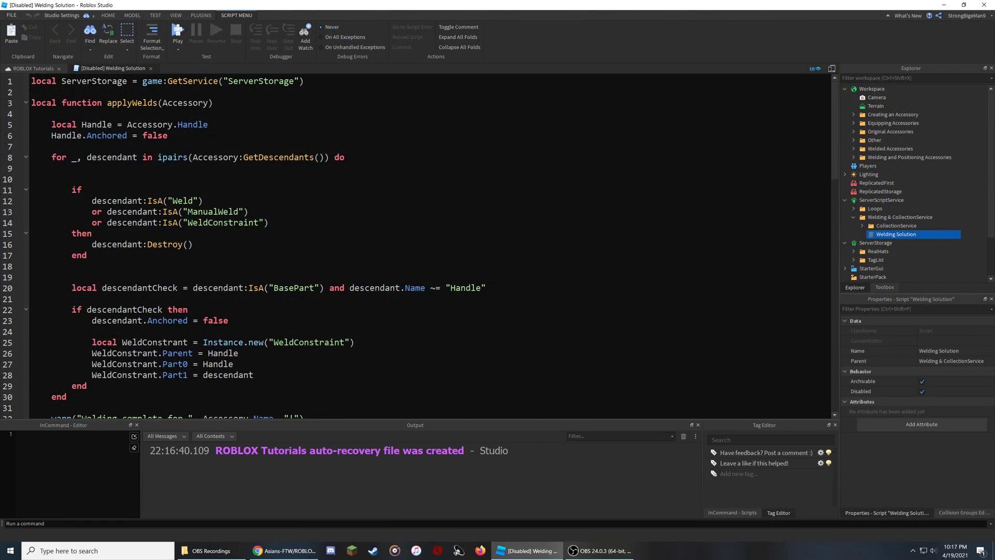
pyautogui.moveTo(32, 81); pyautogui.dragTo(200, 266)
pyautogui.scroll(-19, 202, 201)
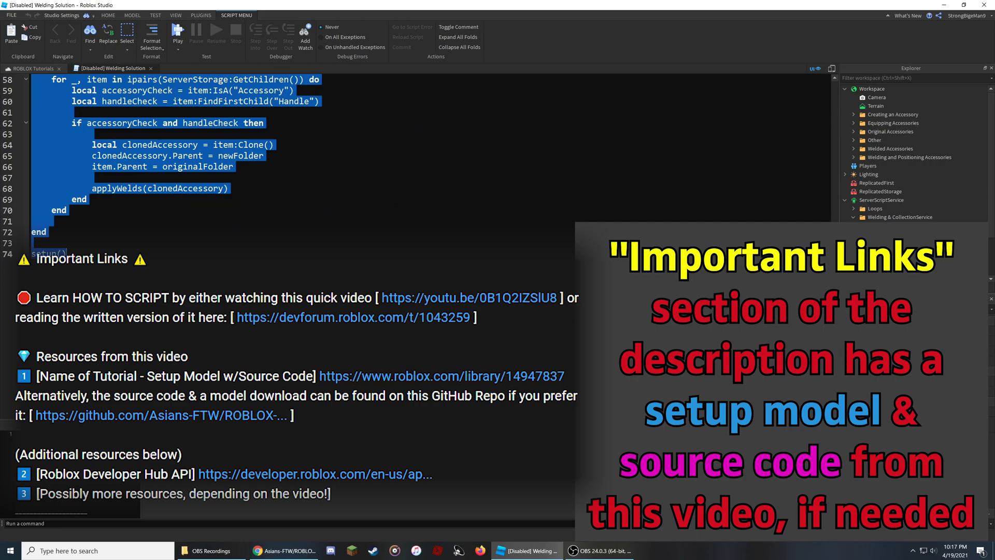
pyautogui.click(201, 266)
pyautogui.scroll(6, 200, 265)
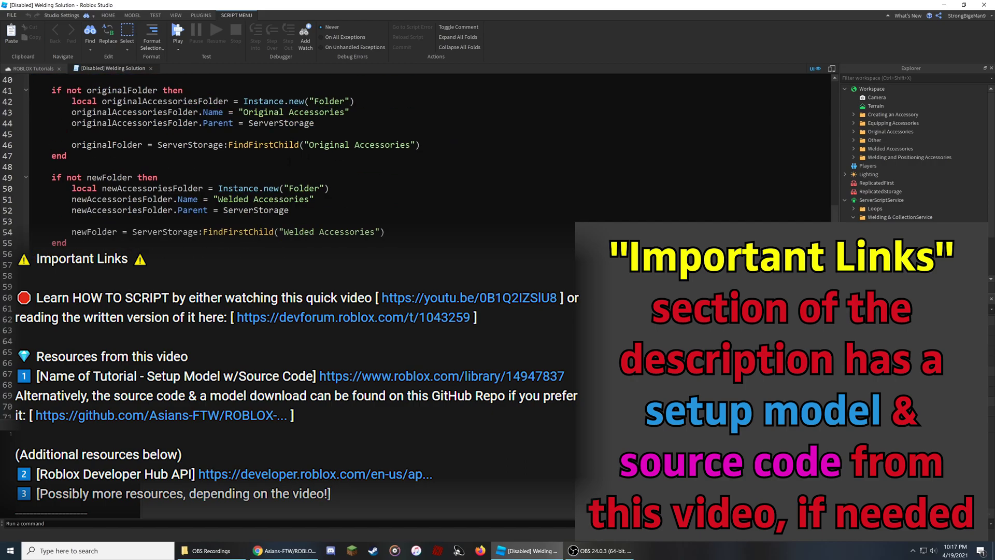
pyautogui.scroll(13, 200, 265)
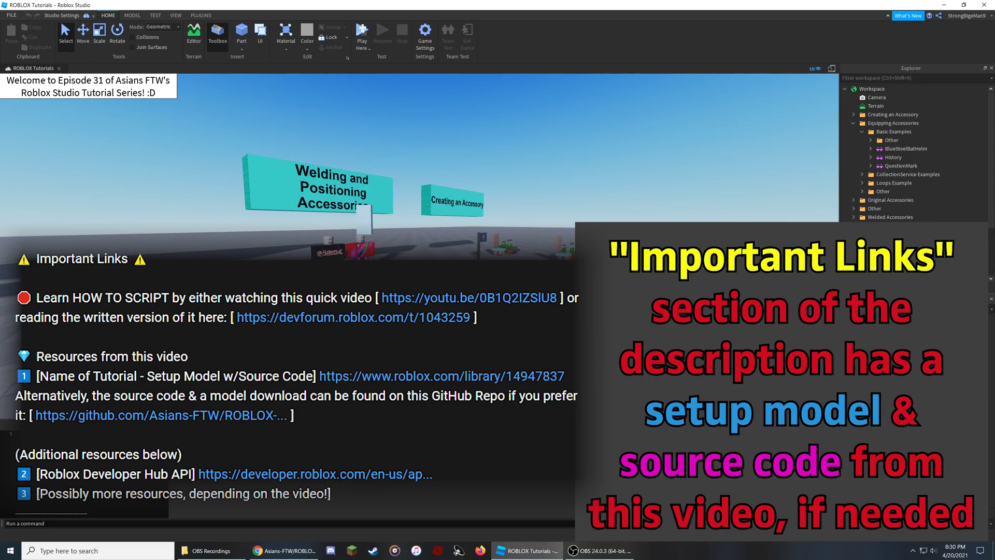
# Look over the Equipping Accessories area and examine the Basic Examples accessories, ending close to the History book.
pyautogui.press('d')
pyautogui.press('d')
pyautogui.press('d')
pyautogui.moveTo(581, 349); pyautogui.dragTo(581, 351, button='right')
pyautogui.press('a')
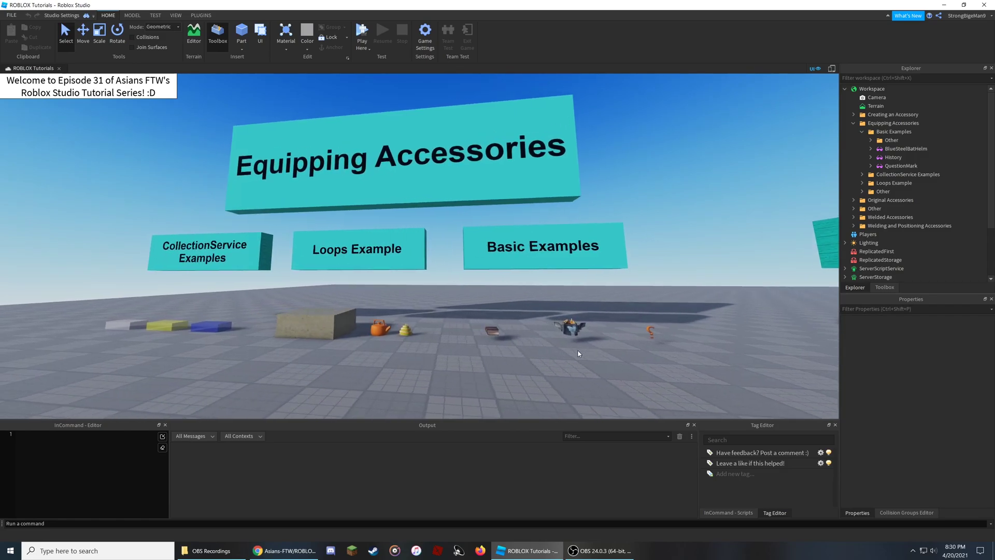
pyautogui.moveTo(430, 318); pyautogui.dragTo(430, 319, button='right')
pyautogui.press('w')
pyautogui.press('w')
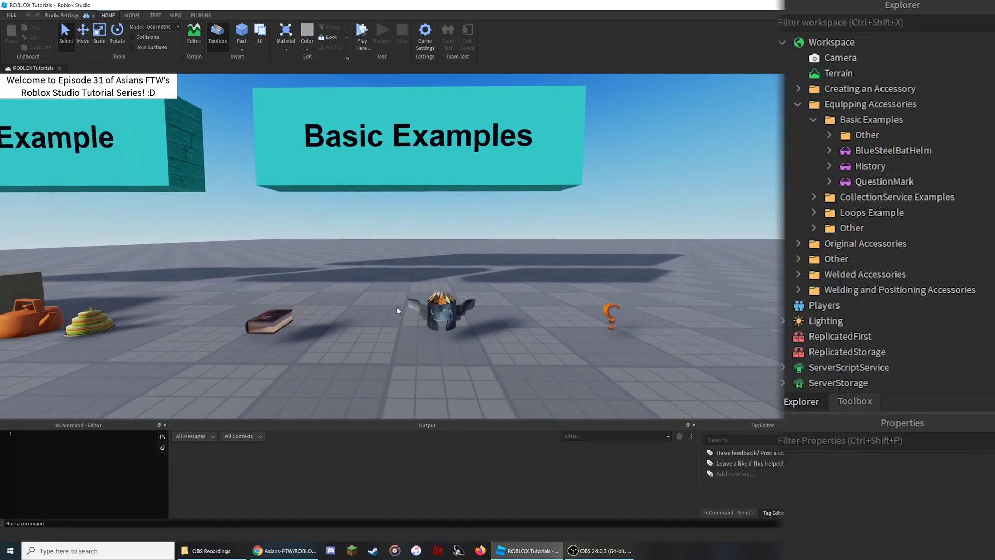
pyautogui.moveTo(567, 294); pyautogui.dragTo(567, 293, button='right')
pyautogui.press('w')
pyautogui.press('a')
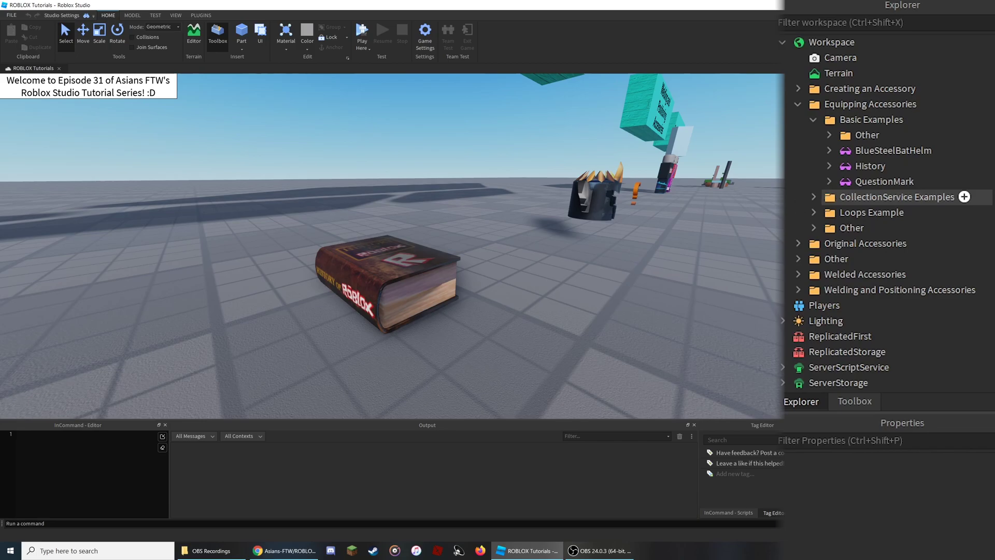
# Open the TriggerEnded Event script inside the ProximityPrompt of the History accessory's Handle, and enlarge the code text.
pyautogui.click(829, 166)
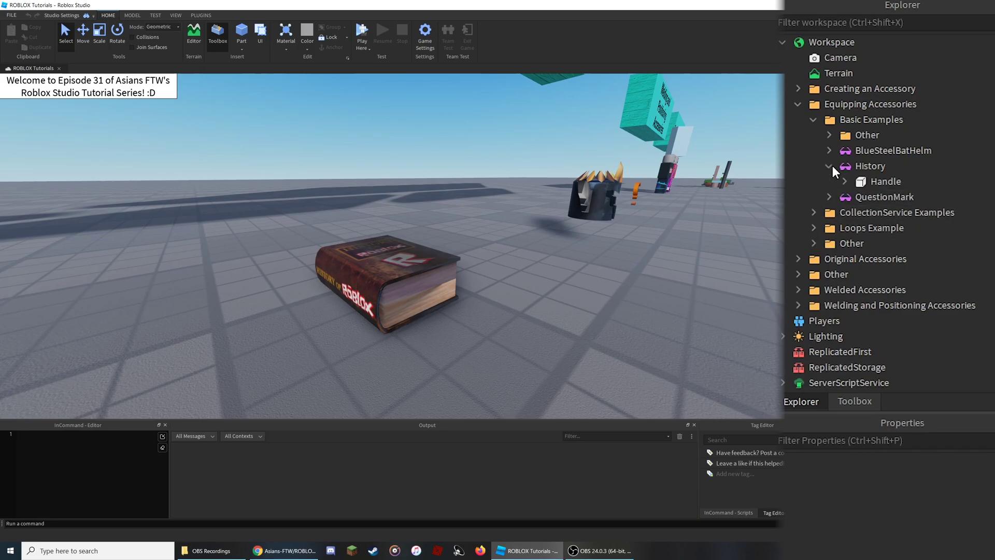
pyautogui.click(844, 180)
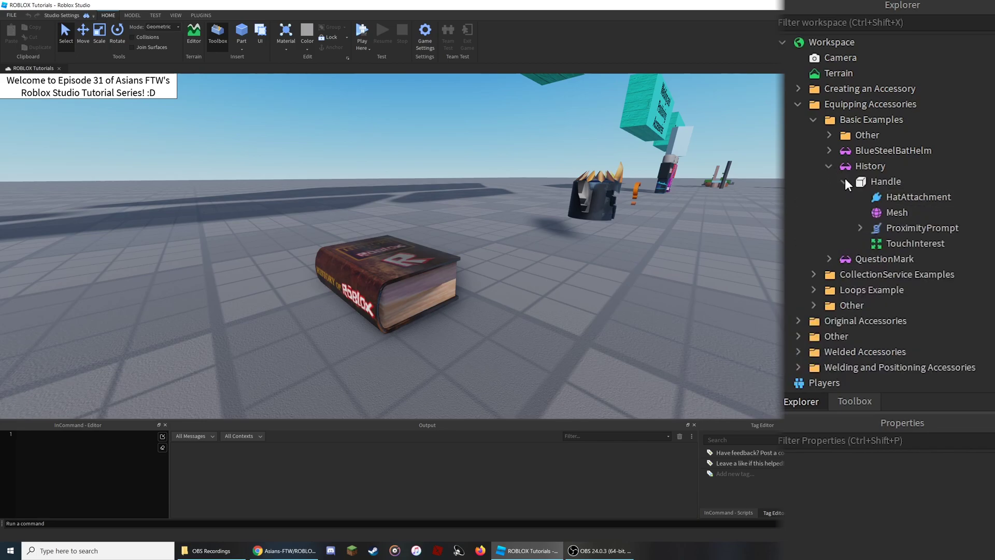
pyautogui.click(875, 226)
pyautogui.click(860, 227)
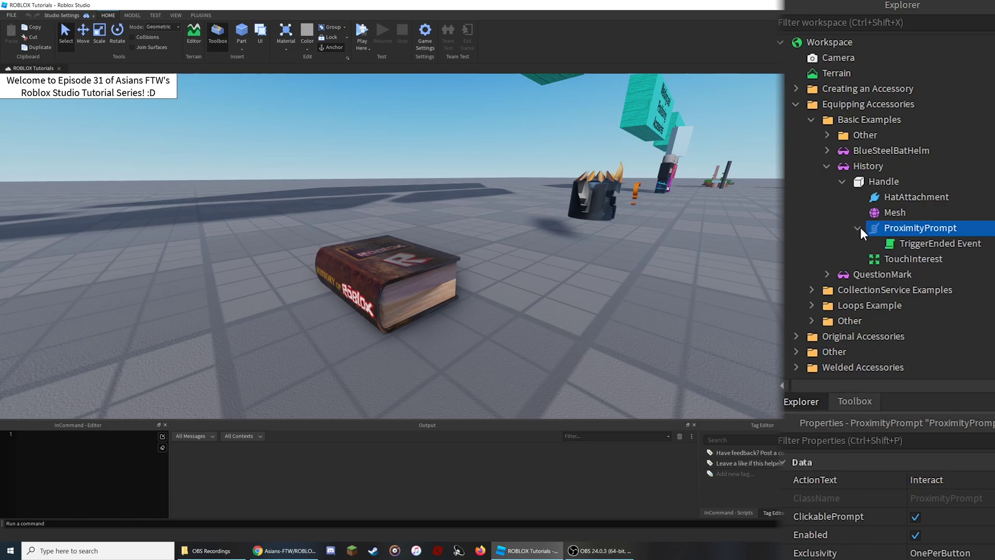
pyautogui.doubleClick(887, 242)
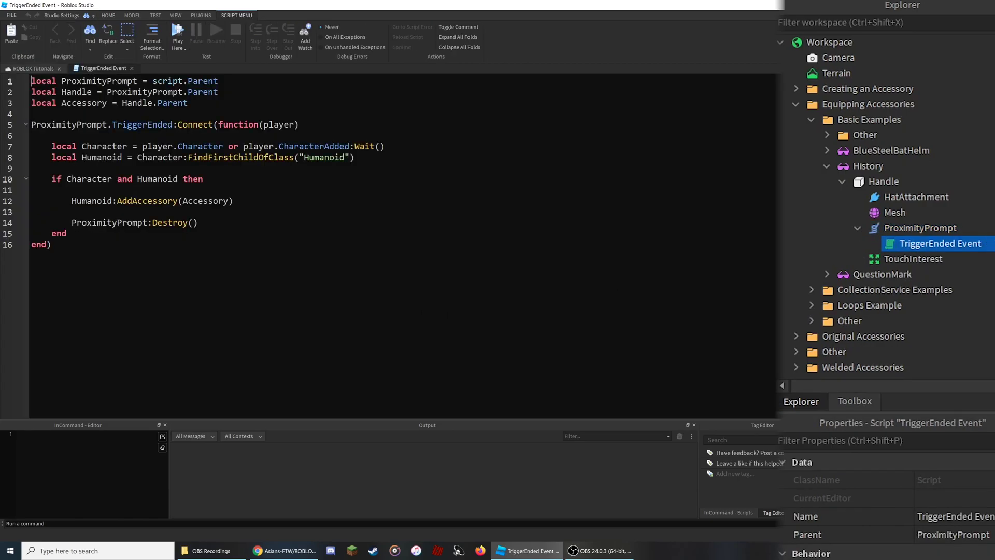
pyautogui.keyDown('ctrl'); pyautogui.scroll(3, 421, 313); pyautogui.keyUp('ctrl')
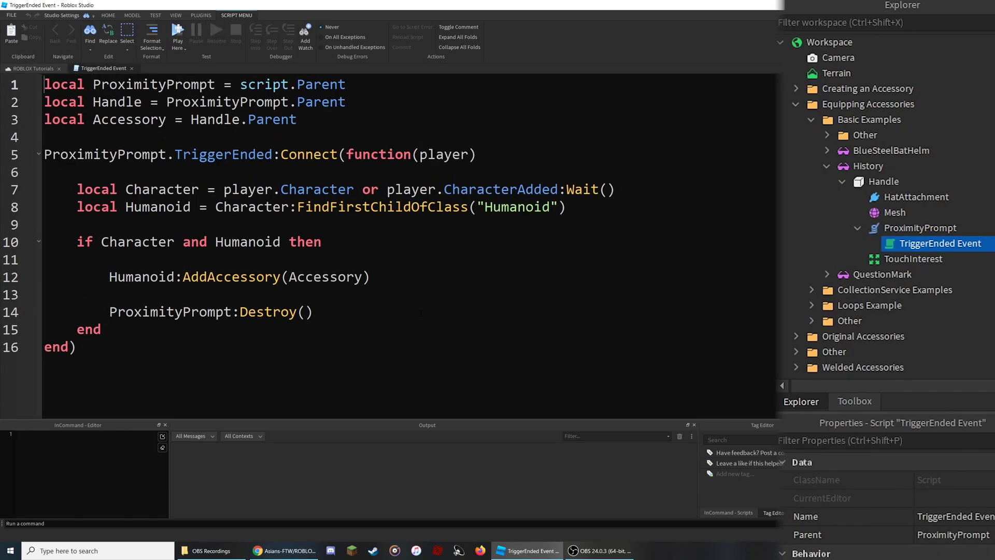
# Examine the variable declarations on lines 1 to 3 of the TriggerEnded Event script and the connected function below them.
pyautogui.click(347, 343)
pyautogui.moveTo(288, 351); pyautogui.dragTo(32, 63)
pyautogui.click(325, 356)
pyautogui.moveTo(298, 120); pyautogui.dragTo(34, 85)
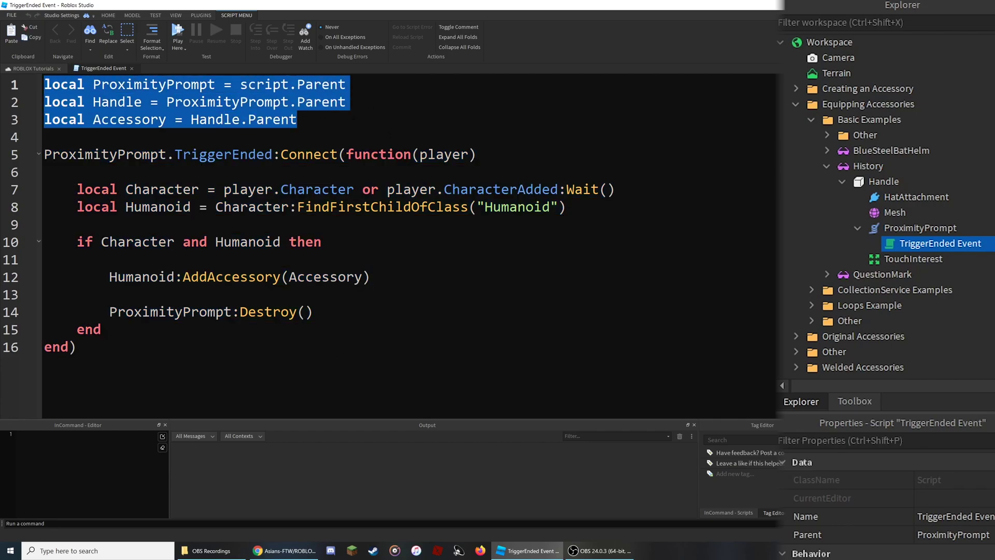
pyautogui.click(348, 117)
pyautogui.moveTo(44, 154); pyautogui.dragTo(108, 260)
pyautogui.click(110, 295)
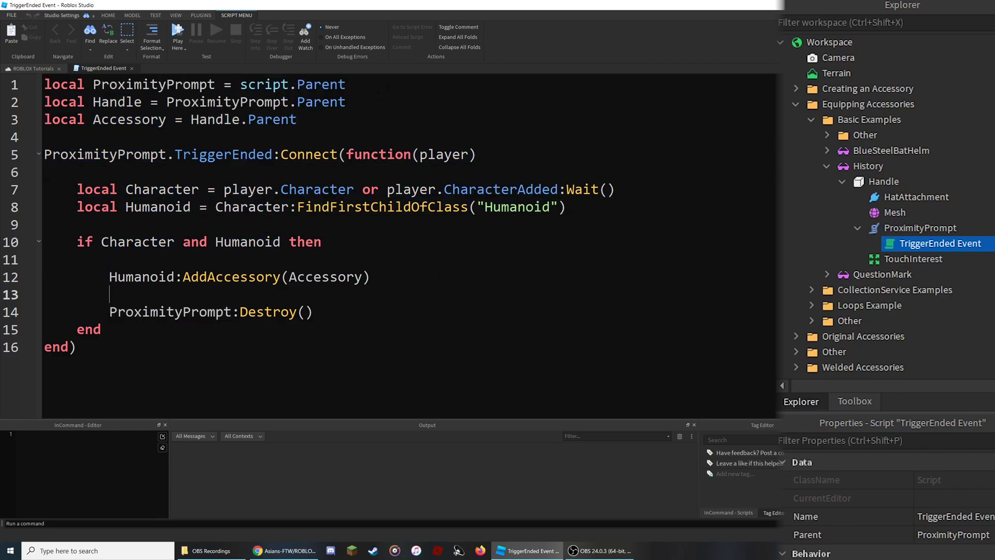
# Trace the script's ProximityPrompt, Handle and Accessory variables to the matching parent objects in the History accessory.
pyautogui.moveTo(346, 84); pyautogui.dragTo(44, 85)
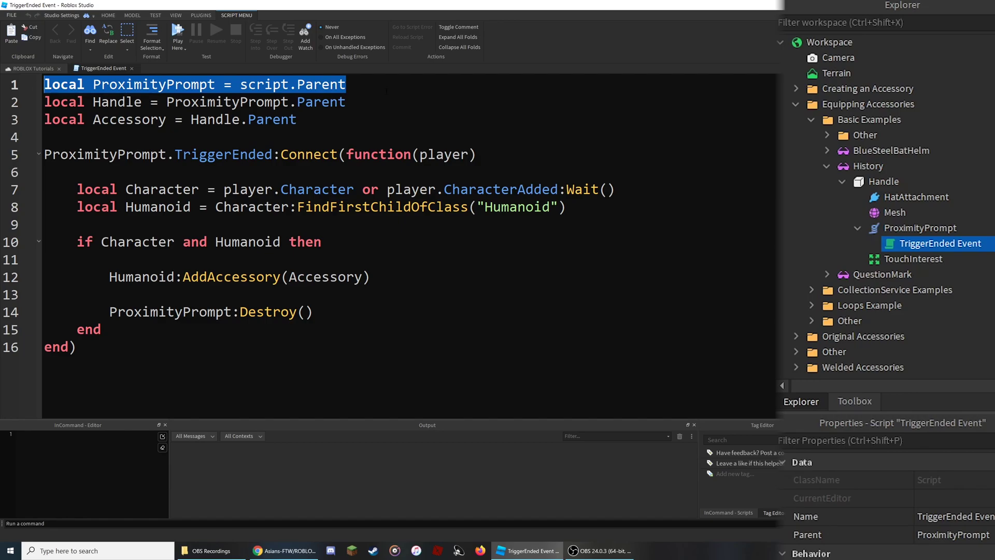
pyautogui.moveTo(118, 154); pyautogui.dragTo(281, 155)
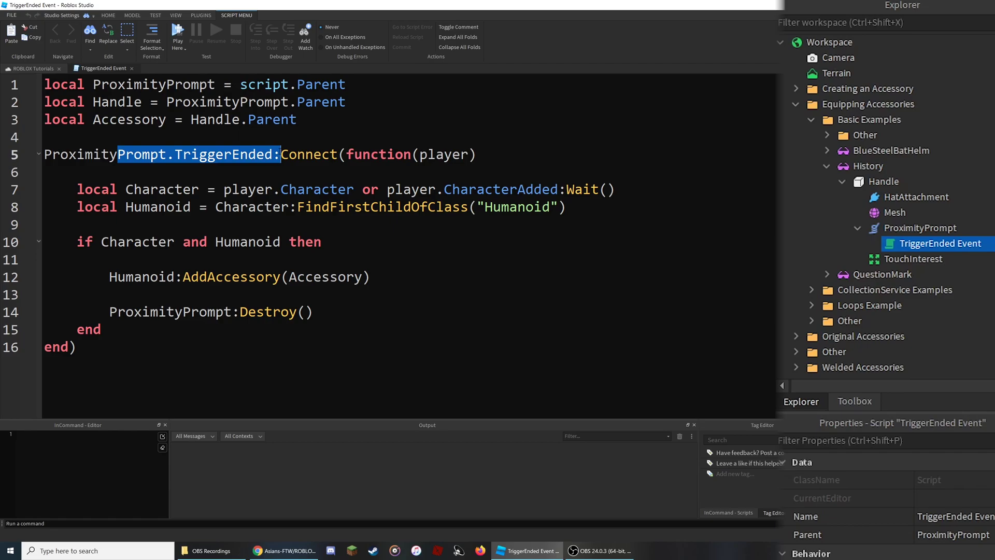
pyautogui.moveTo(346, 84); pyautogui.dragTo(240, 84)
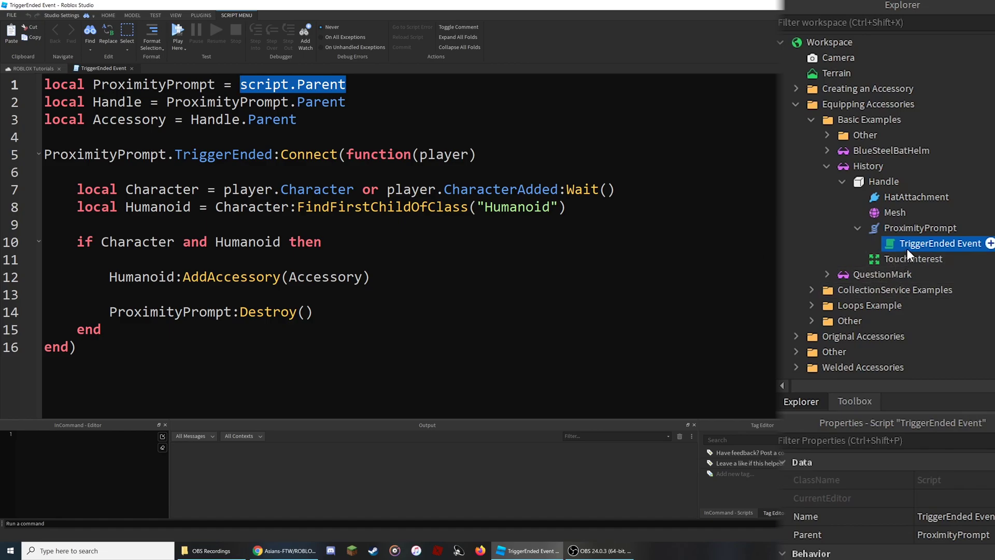
pyautogui.click(919, 228)
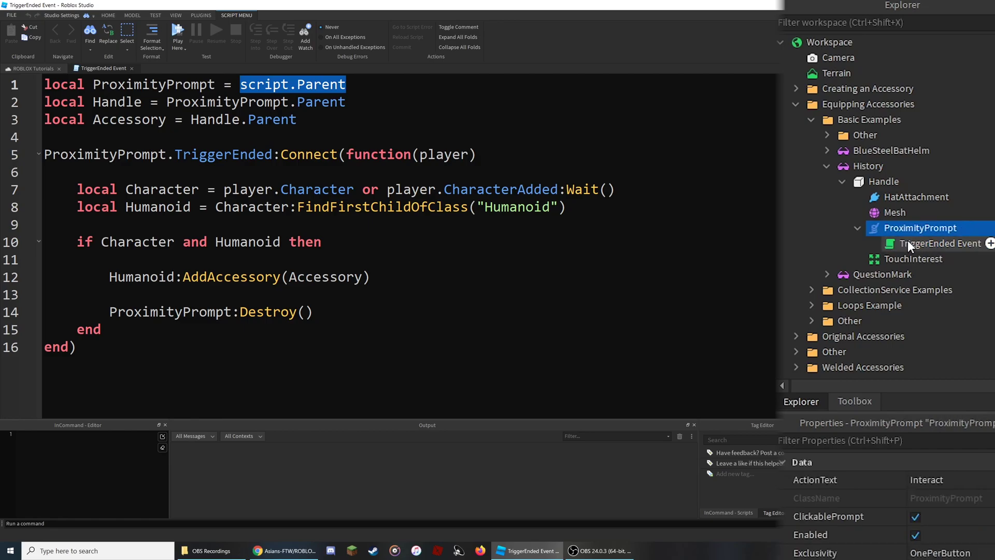
pyautogui.click(907, 242)
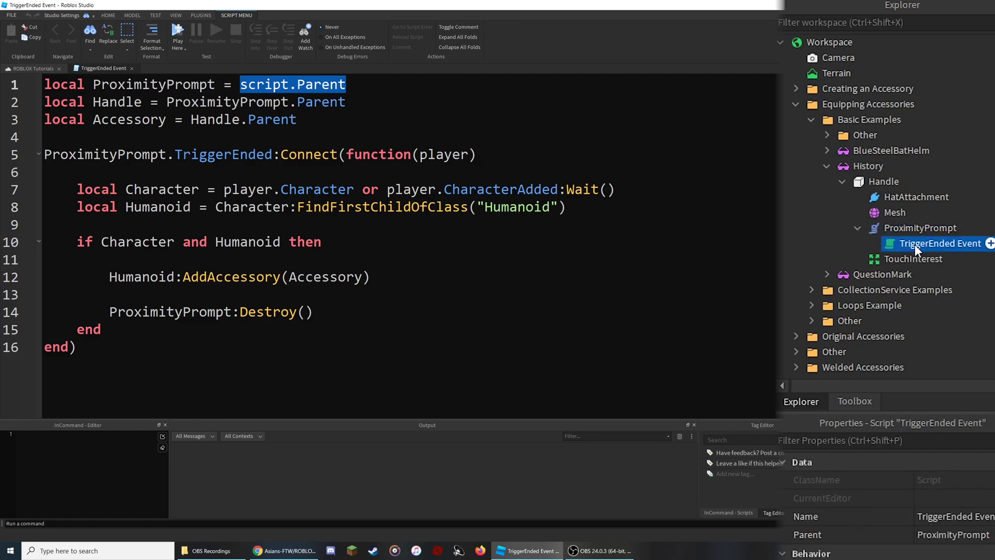
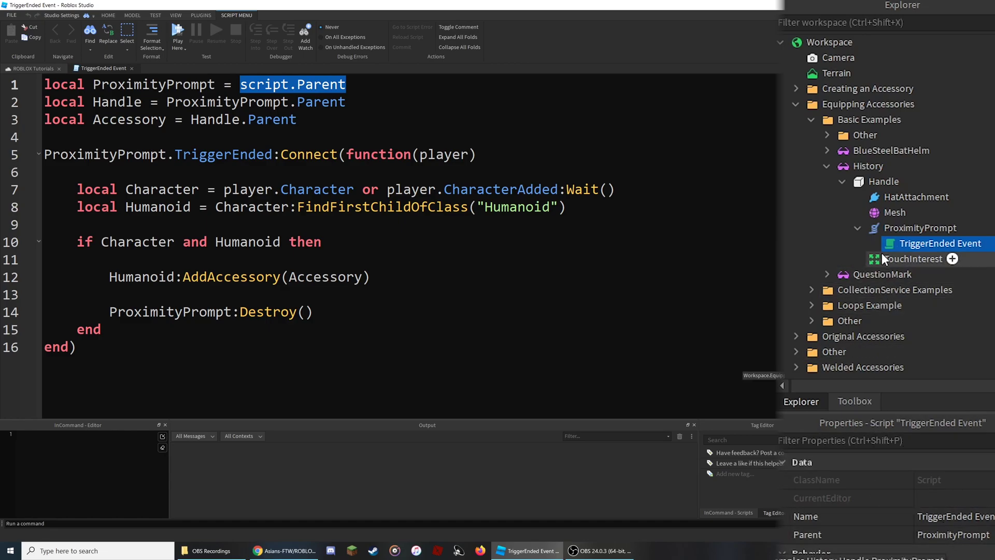
pyautogui.click(887, 229)
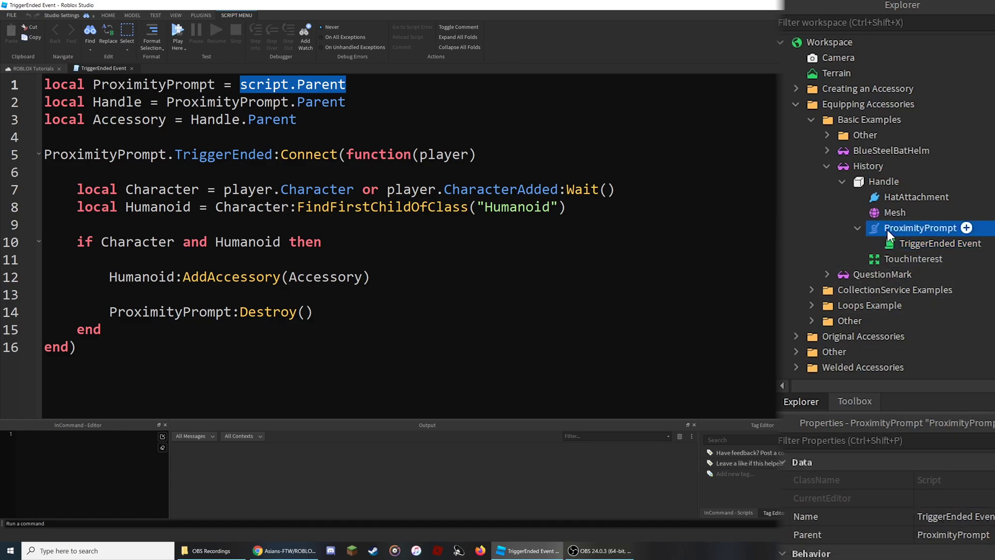
pyautogui.click(872, 182)
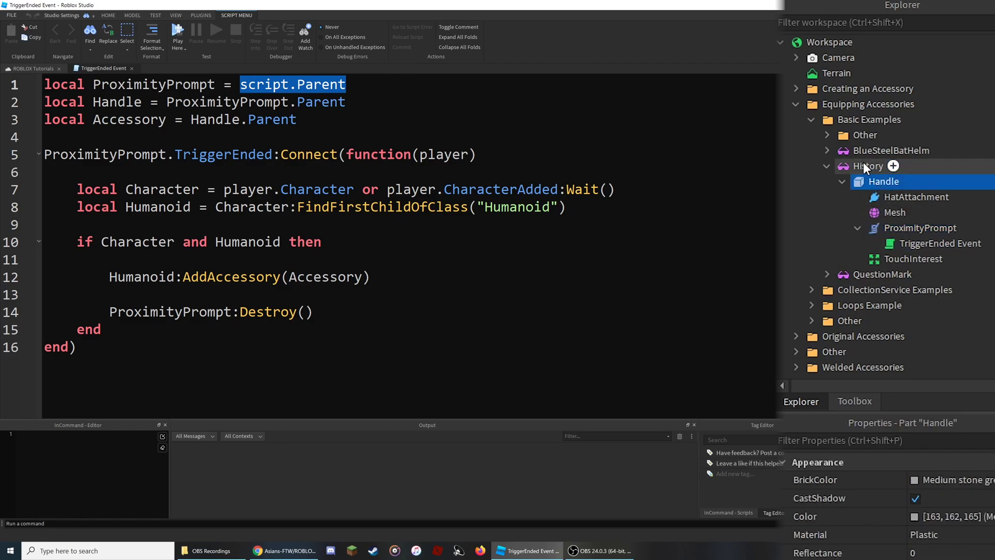
pyautogui.click(863, 165)
pyautogui.moveTo(296, 120); pyautogui.dragTo(44, 120)
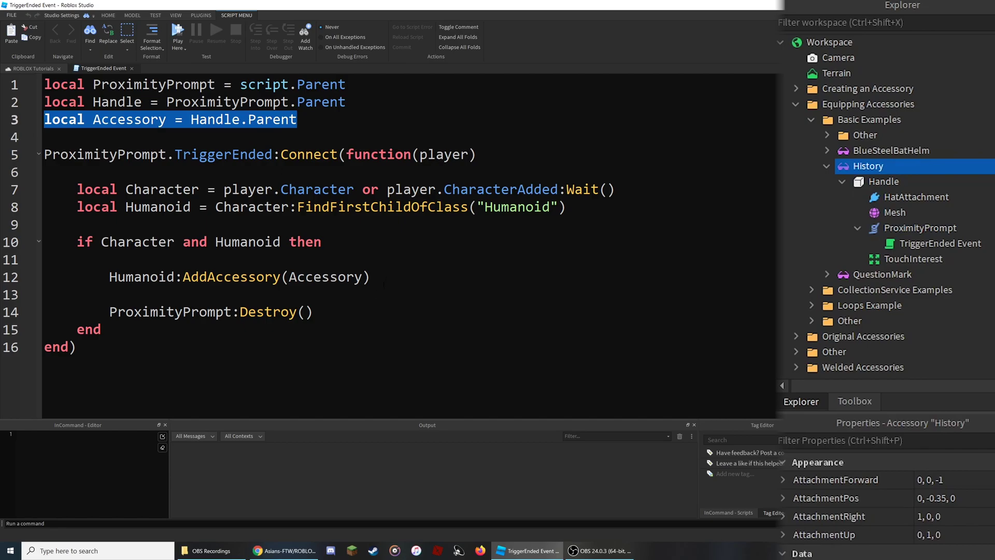
# Examine the Accessory argument passed to AddAccessory and the function(player) connection on the TriggerEnded event.
pyautogui.moveTo(371, 277); pyautogui.dragTo(281, 277)
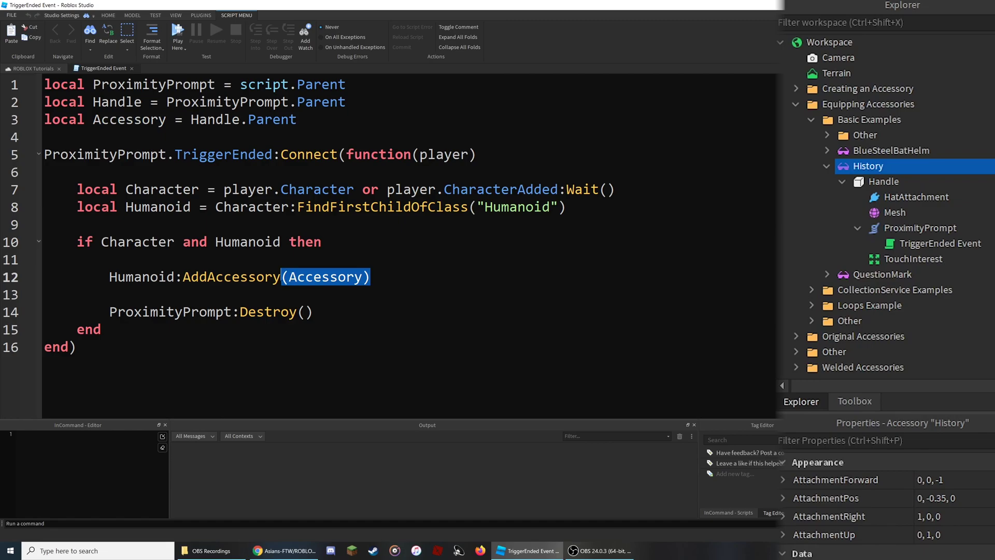
pyautogui.click(394, 276)
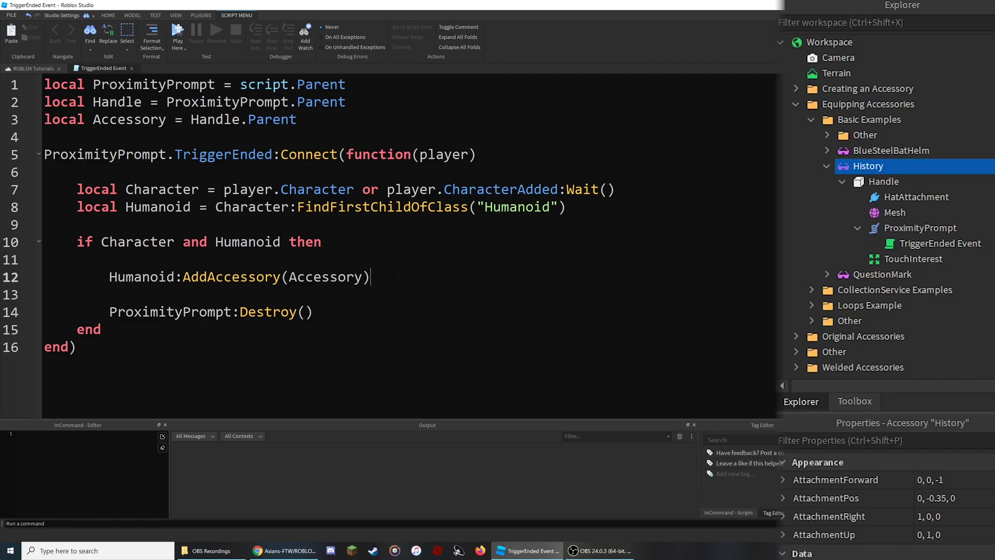
pyautogui.moveTo(477, 154); pyautogui.dragTo(305, 155)
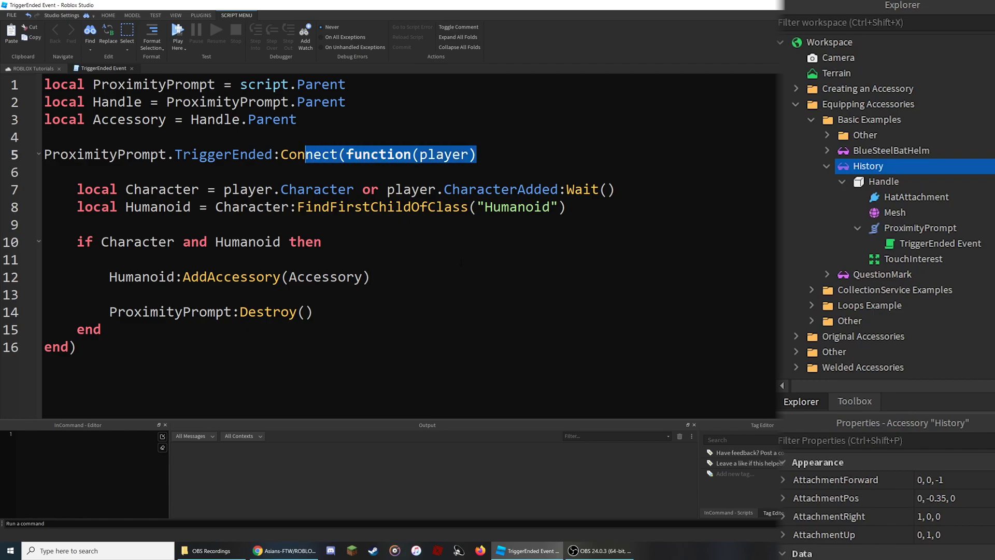
# Examine the ProximityPrompt variable and its TriggerEnded event on line 5 of the TriggerEnded Event script.
pyautogui.click(461, 261)
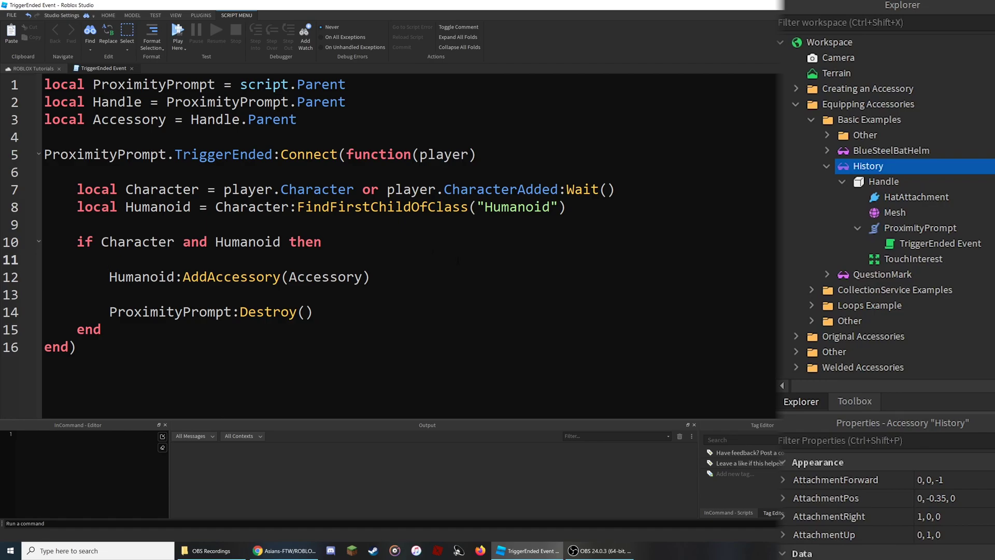
pyautogui.moveTo(44, 154); pyautogui.dragTo(167, 154)
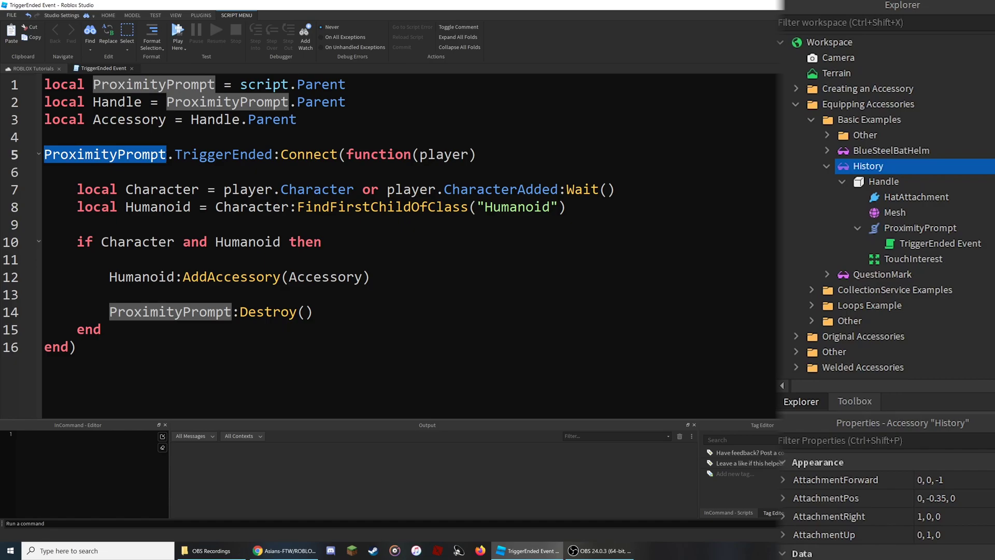
pyautogui.moveTo(167, 154); pyautogui.dragTo(273, 154)
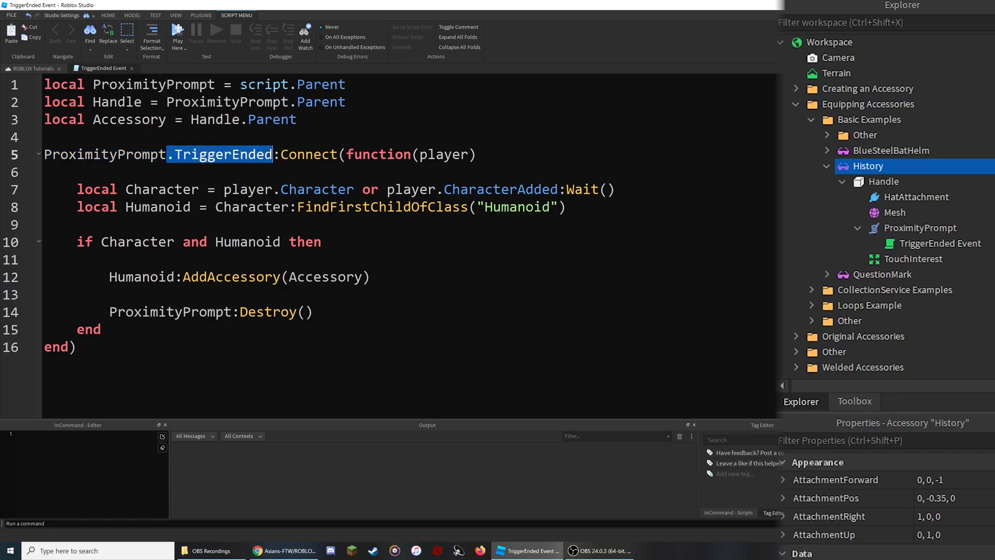
pyautogui.click(271, 155)
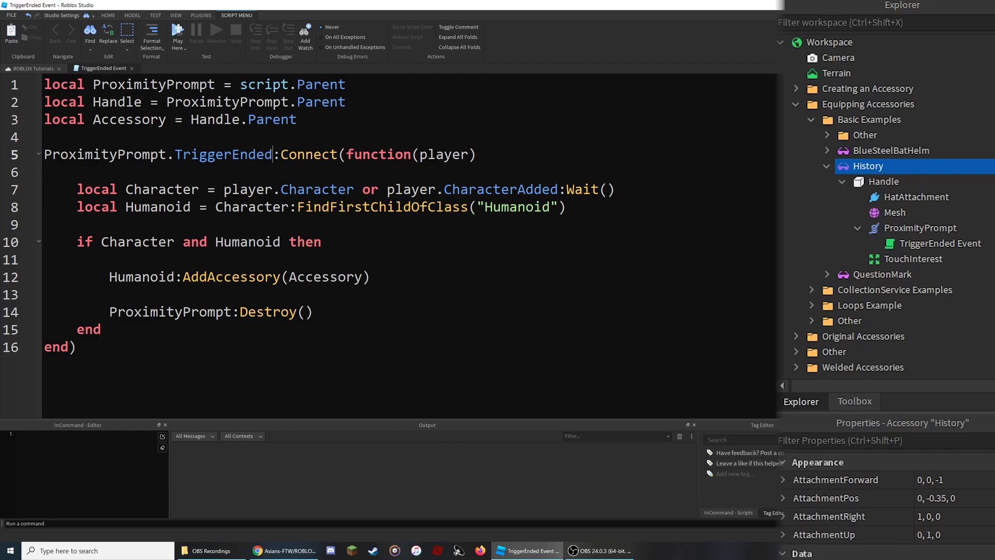
pyautogui.hotkey('ctrl', 'shift', 'Left')
pyautogui.hotkey('shift', 'Left')
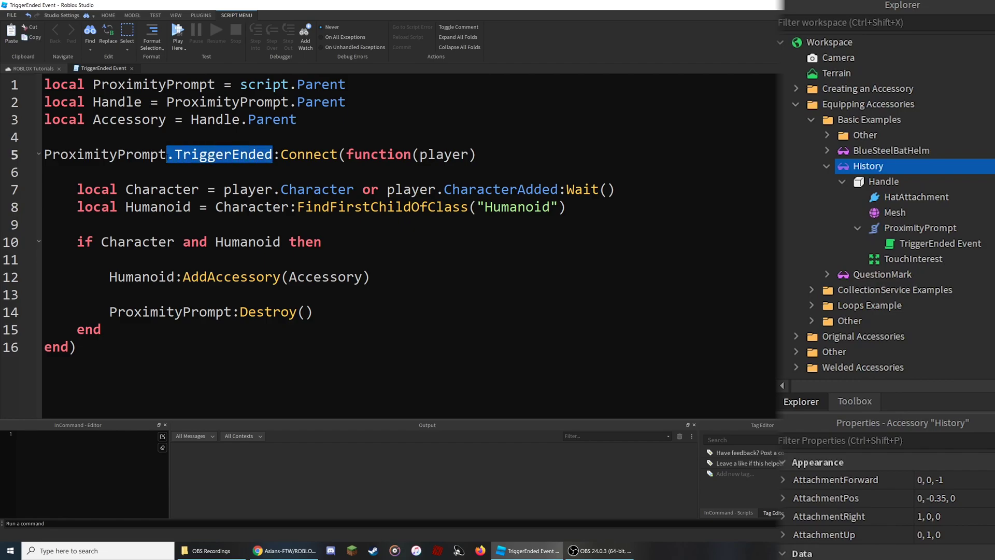
pyautogui.click(166, 154)
pyautogui.moveTo(175, 154); pyautogui.dragTo(271, 155)
pyautogui.click(272, 155)
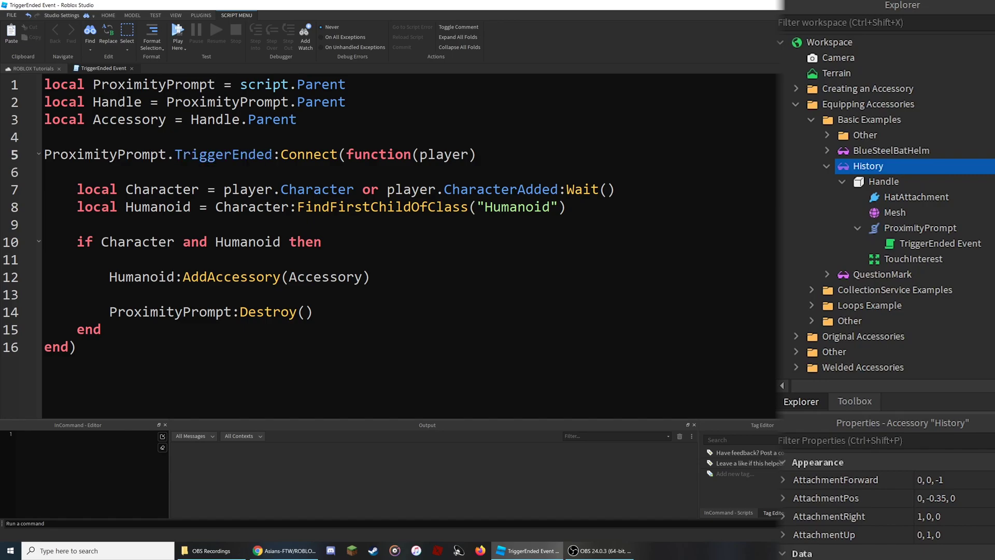
# Examine the function connected to TriggerEnded and its player parameter on line 5.
pyautogui.moveTo(272, 154); pyautogui.dragTo(477, 154)
pyautogui.click(477, 155)
pyautogui.doubleClick(466, 155)
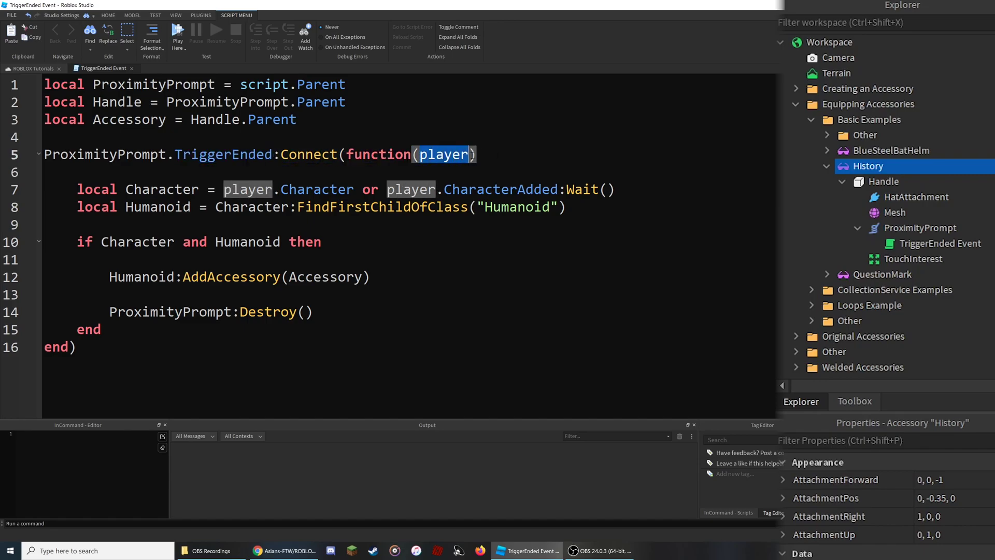
pyautogui.click(473, 154)
# Examine the Character and Humanoid declarations on lines 7 and 8 and the if condition on line 10.
pyautogui.moveTo(77, 189); pyautogui.dragTo(617, 189)
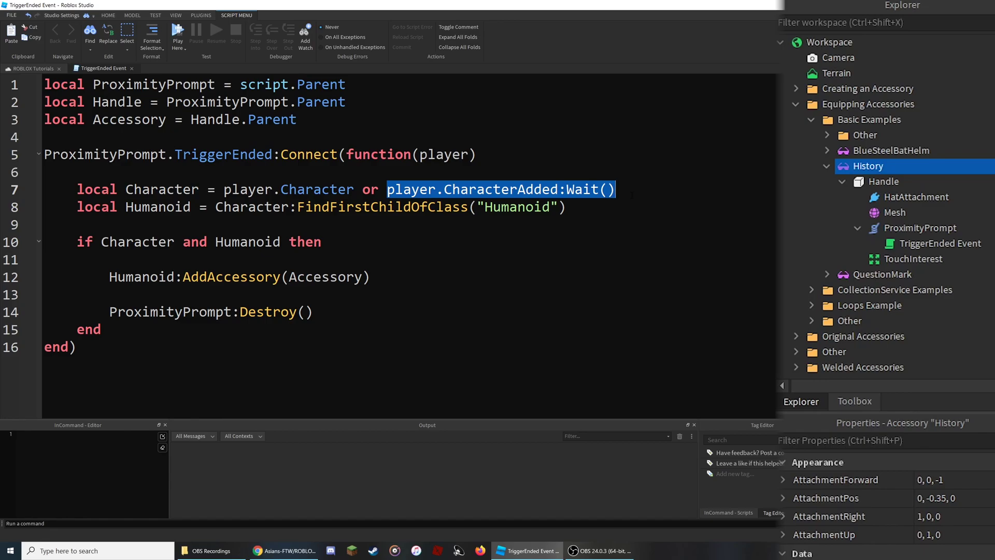
pyautogui.click(627, 196)
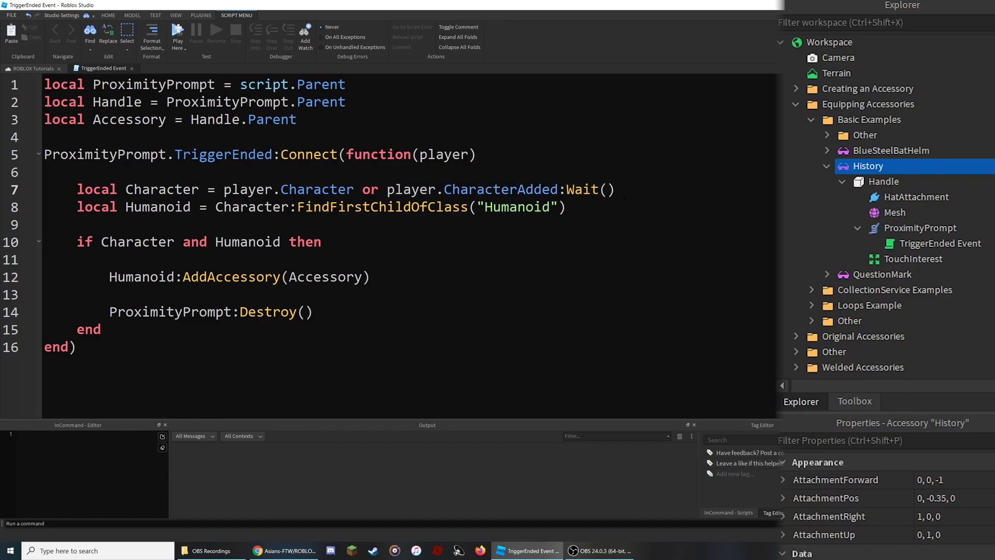
pyautogui.moveTo(76, 207); pyautogui.dragTo(566, 206)
pyautogui.moveTo(77, 242); pyautogui.dragTo(358, 236)
# Examine the Humanoid:AddAccessory(Accessory) call on line 12 together with the Character variable on line 7.
pyautogui.moveTo(109, 277); pyautogui.dragTo(361, 278)
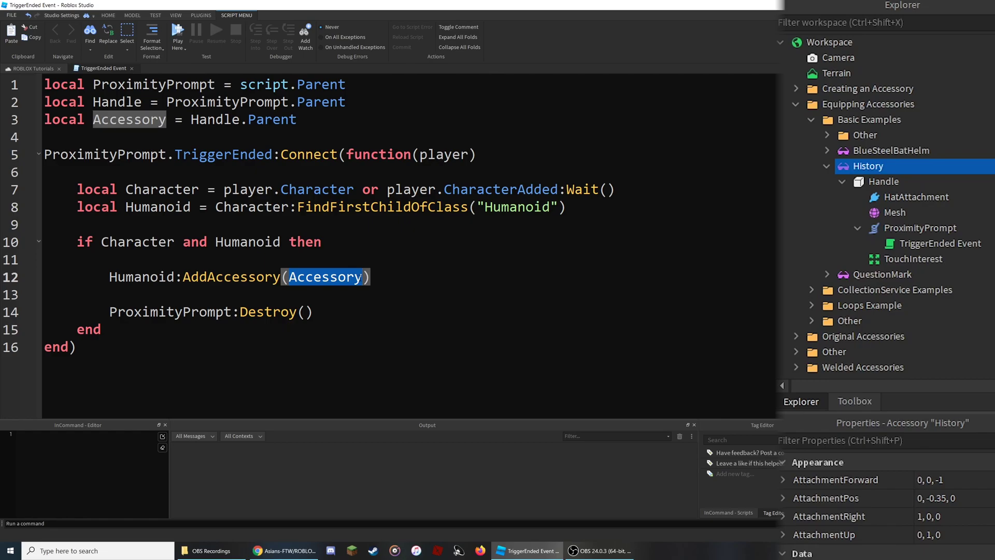
pyautogui.click(361, 278)
pyautogui.moveTo(174, 277); pyautogui.dragTo(280, 277)
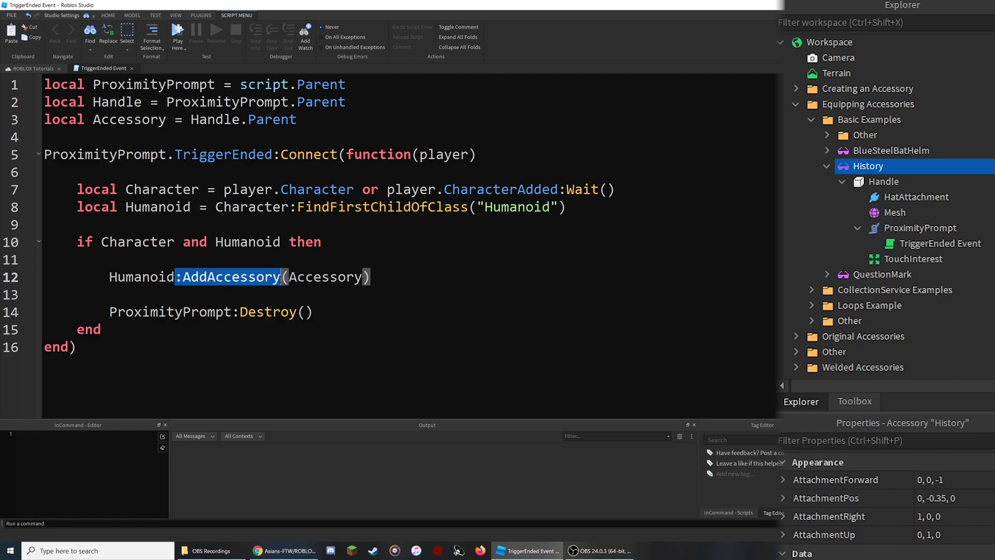
pyautogui.moveTo(306, 189); pyautogui.dragTo(125, 189)
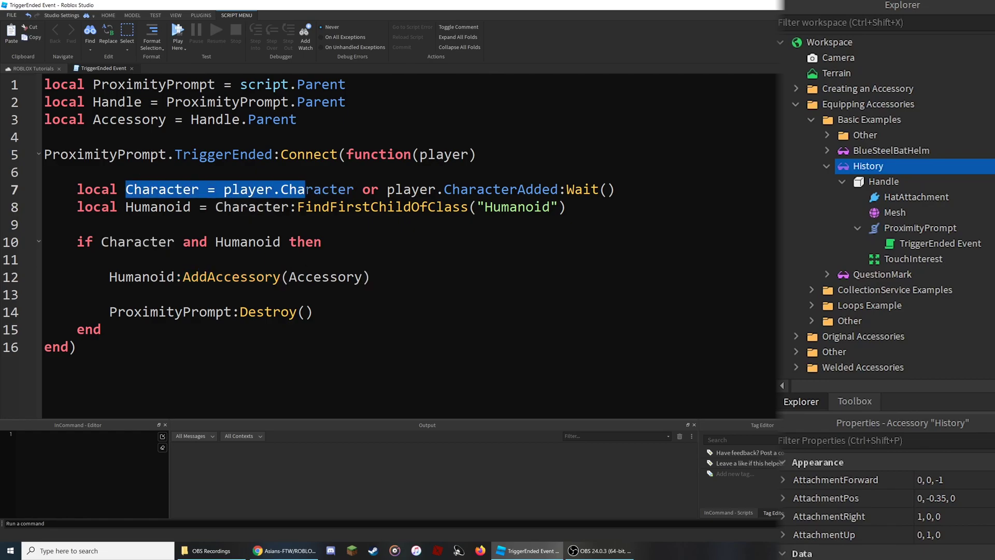
pyautogui.click(234, 277)
pyautogui.moveTo(101, 277); pyautogui.dragTo(282, 277)
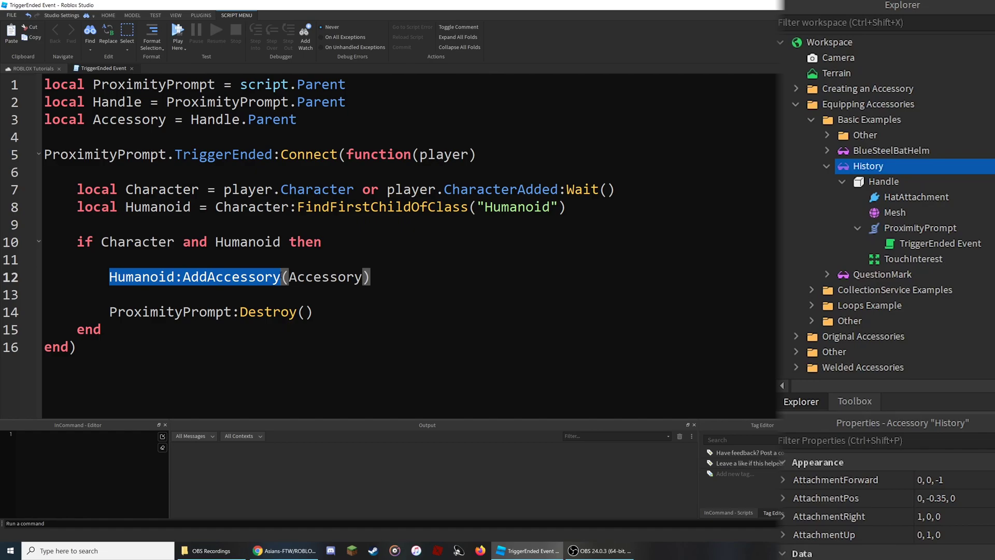
pyautogui.click(282, 275)
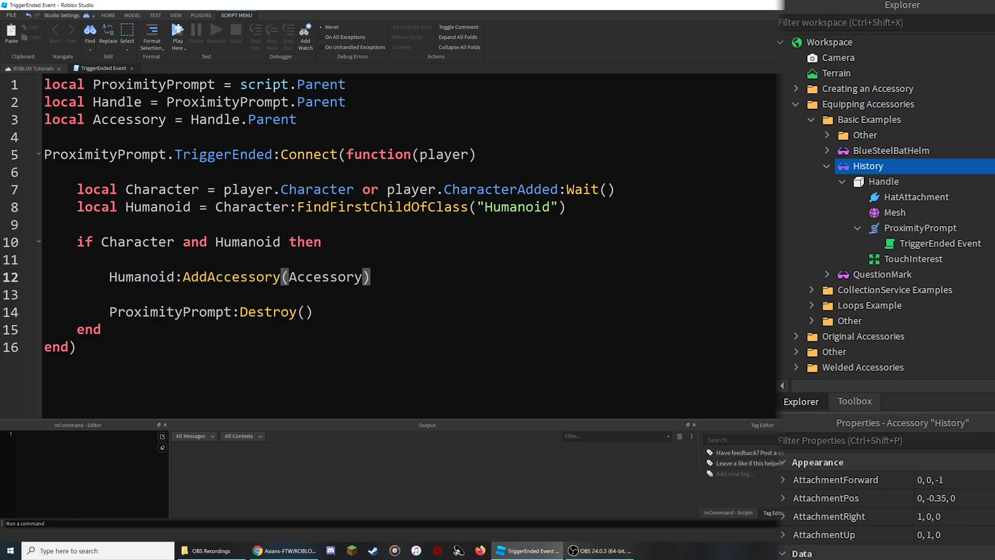
# Examine the ProximityPrompt:Destroy() call on line 14 and review the whole script with its ProximityPrompt.TriggerEnded event.
pyautogui.moveTo(109, 311); pyautogui.dragTo(330, 310)
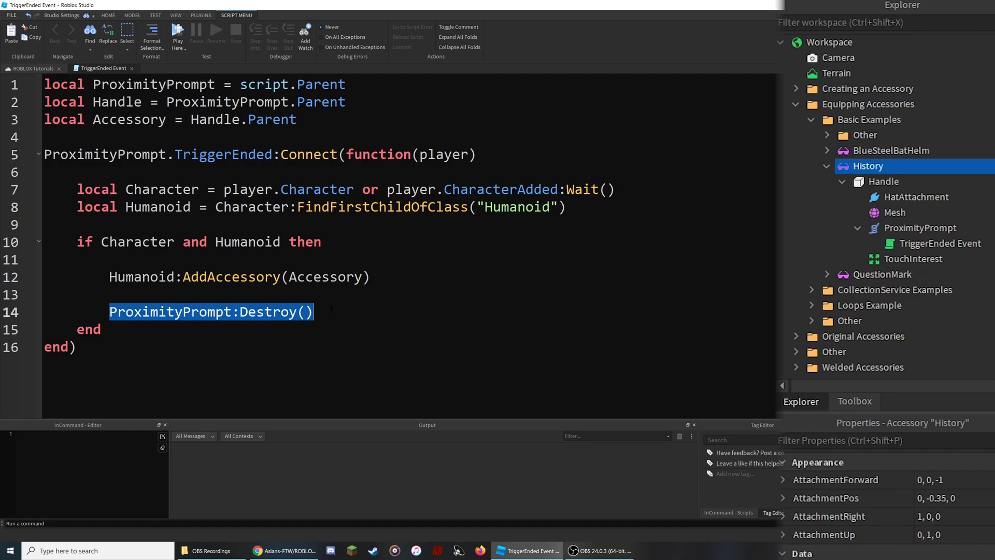
pyautogui.moveTo(78, 348); pyautogui.dragTo(2, 88)
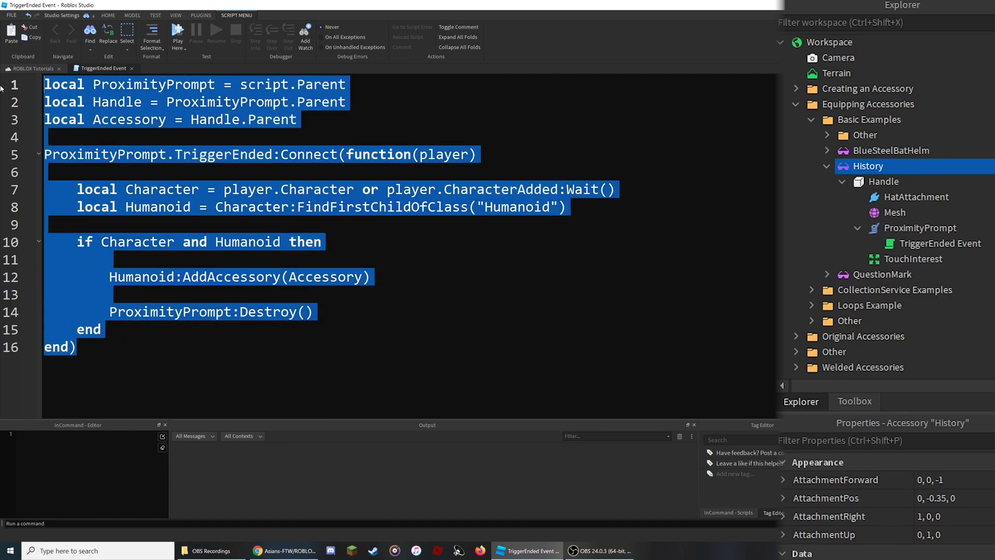
pyautogui.click(343, 315)
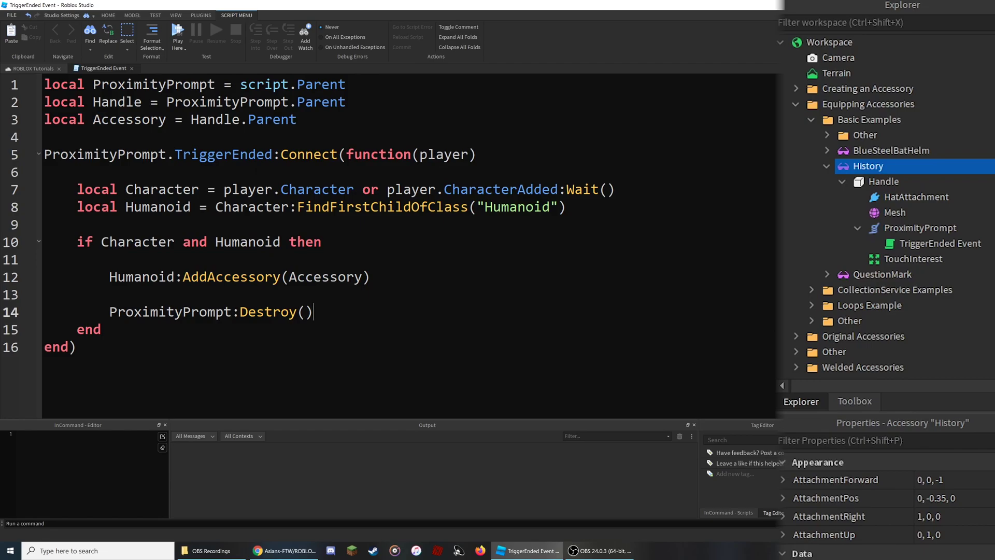
pyautogui.moveTo(273, 155); pyautogui.dragTo(20, 151)
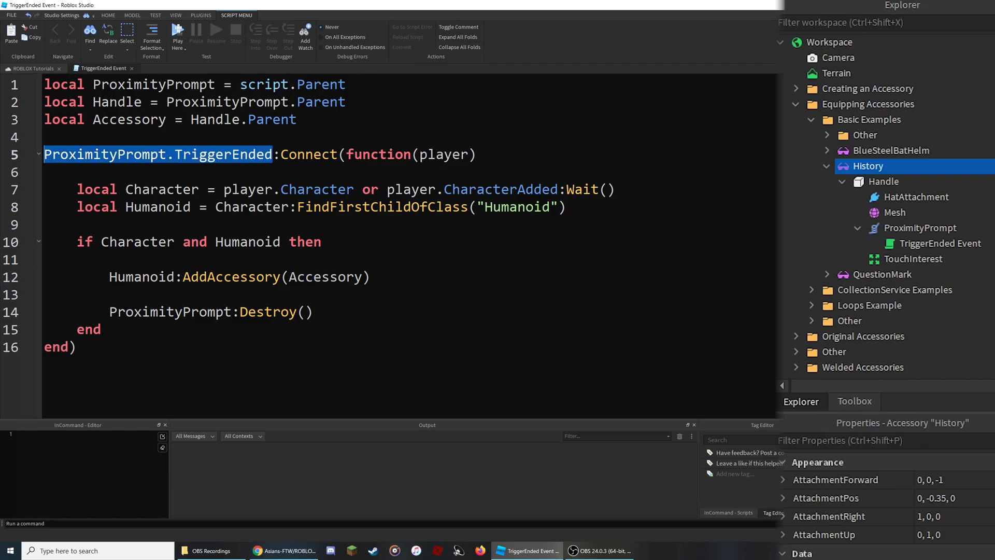
# Close the TriggerEnded Event script, bring the BlueSteelBatHelm helmet into view and collapse the History accessory.
pyautogui.click(132, 70)
pyautogui.click(546, 306)
pyautogui.press('w')
pyautogui.moveTo(545, 306); pyautogui.dragTo(545, 307, button='right')
pyautogui.click(844, 182)
pyautogui.click(828, 167)
# Open the MouseClick Event script inside the ClickDetector of the BlueSteelBatHelm accessory's Handle.
pyautogui.click(829, 151)
pyautogui.click(843, 165)
pyautogui.click(879, 181)
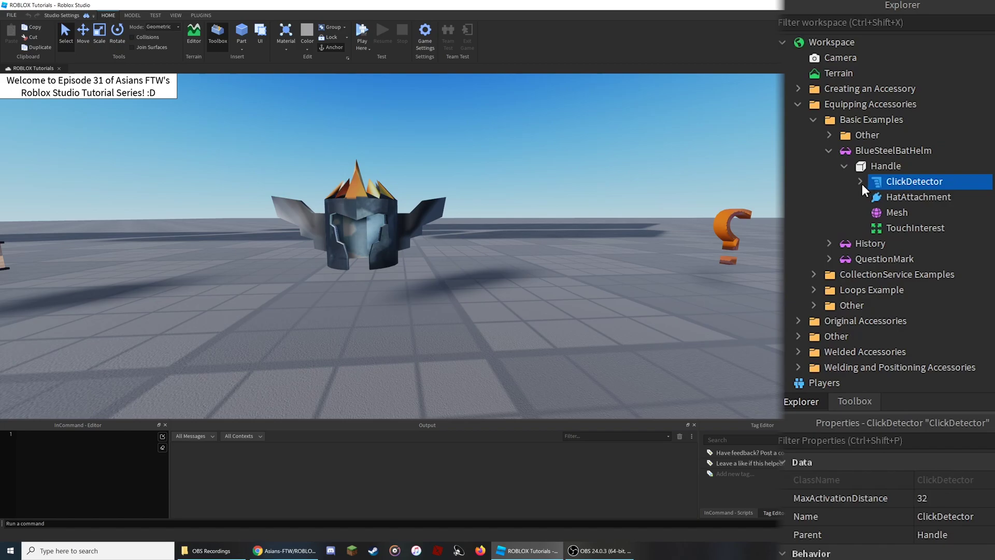
pyautogui.click(860, 181)
pyautogui.click(873, 169)
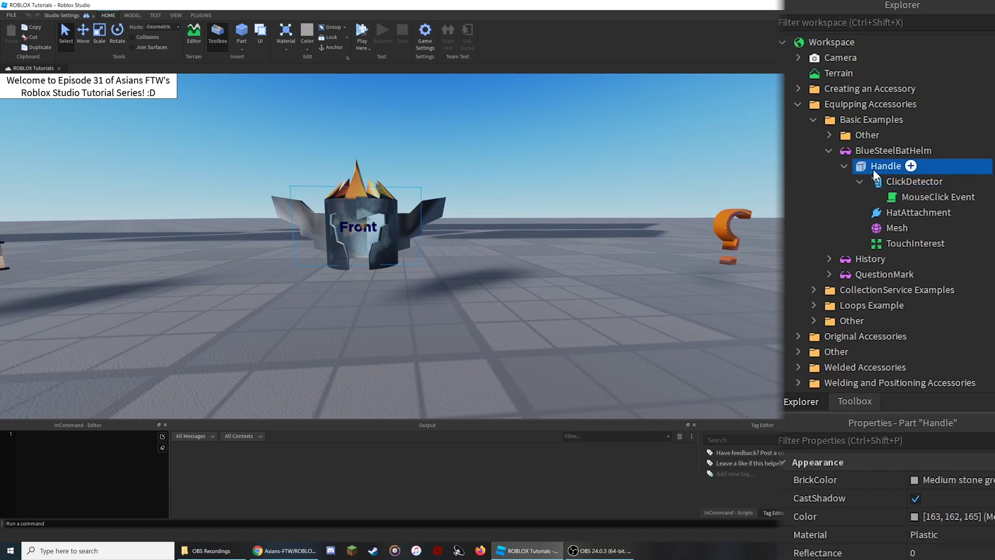
pyautogui.doubleClick(907, 199)
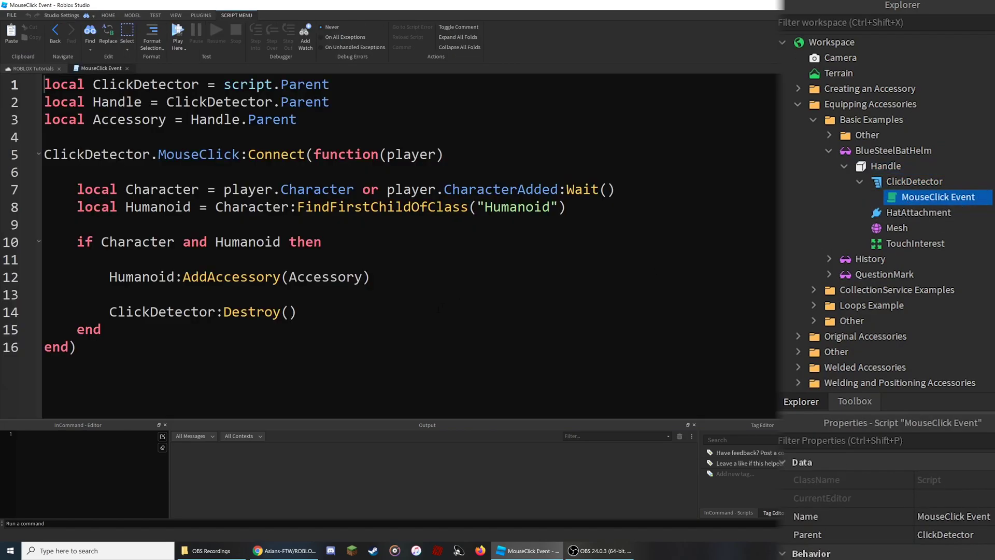
# Examine the ClickDetector.MouseClick event and its connected function(player) on line 5 of the MouseClick Event script.
pyautogui.moveTo(157, 358); pyautogui.dragTo(46, 84)
pyautogui.click(61, 154)
pyautogui.doubleClick(45, 153)
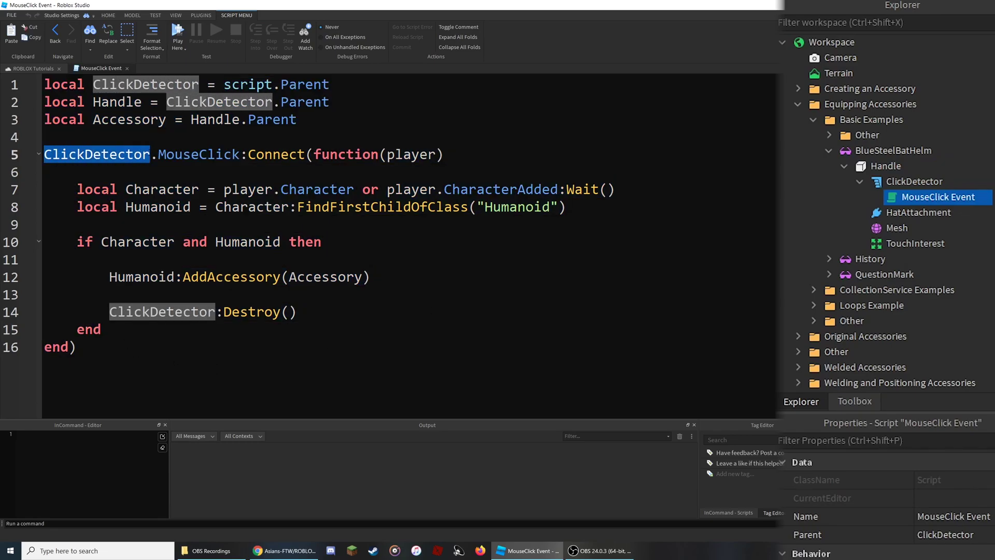
pyautogui.moveTo(158, 154); pyautogui.dragTo(239, 154)
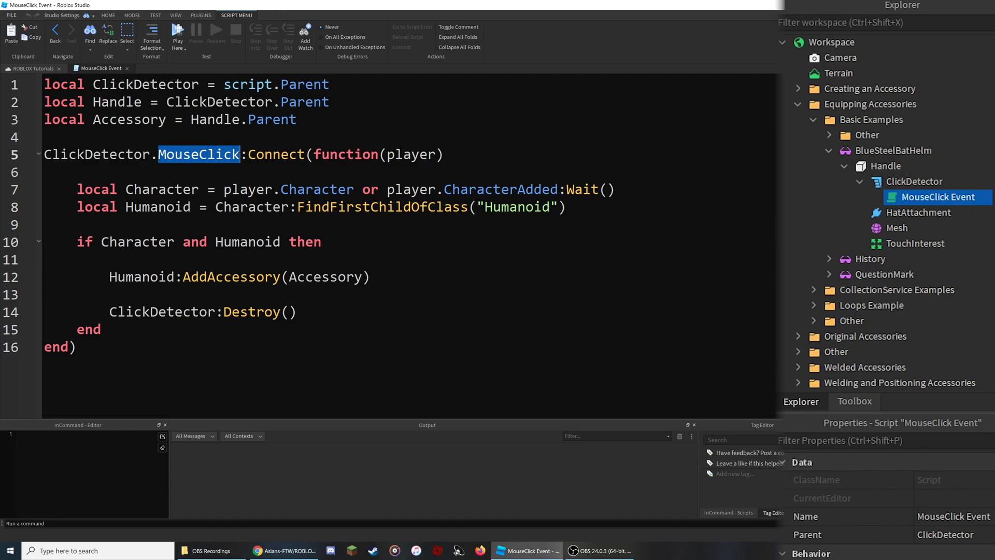
pyautogui.click(240, 154)
pyautogui.moveTo(240, 153); pyautogui.dragTo(455, 153)
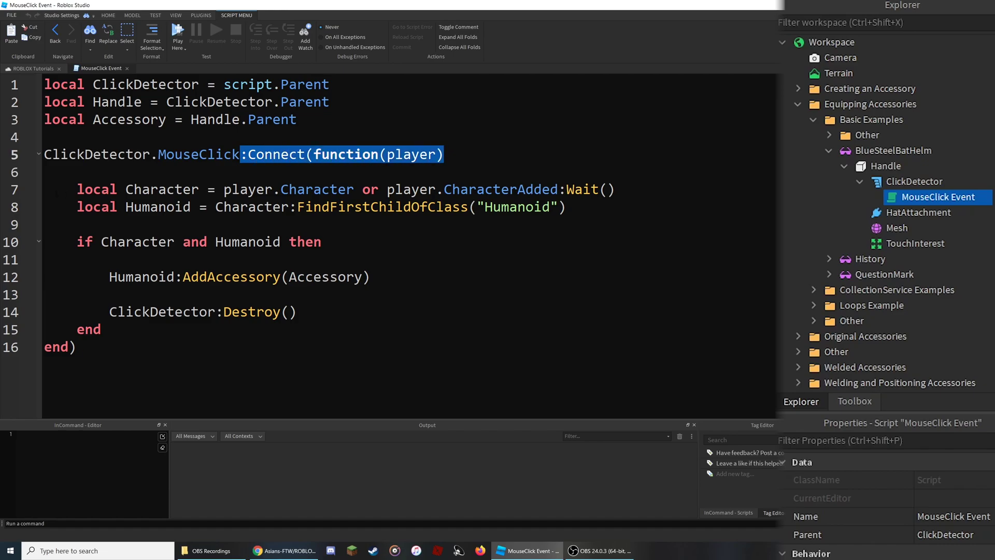
# Examine the Character and Humanoid declarations, the if condition and the Humanoid:AddAccessory(Accessory) call on lines 7 to 12.
pyautogui.moveTo(77, 189); pyautogui.dragTo(587, 210)
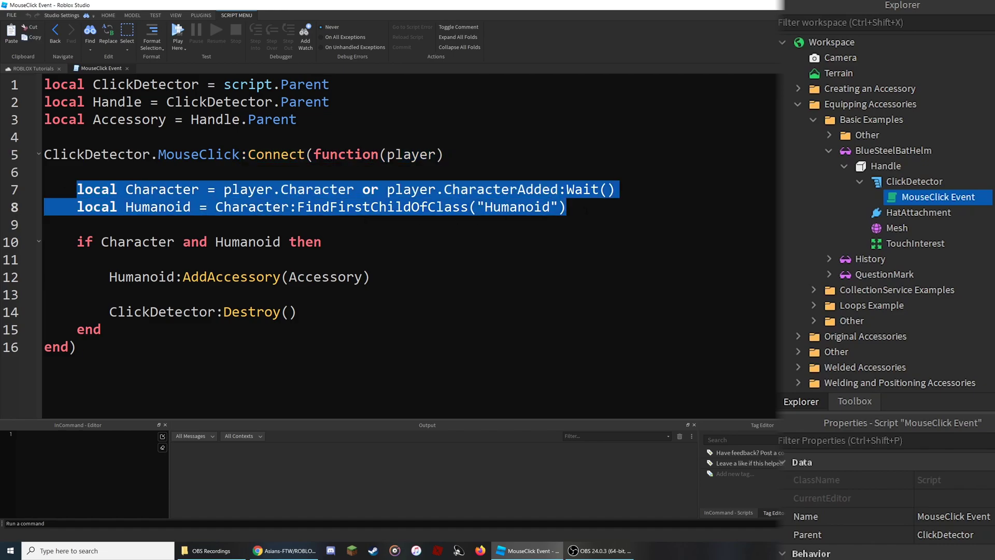
pyautogui.moveTo(77, 241); pyautogui.dragTo(395, 240)
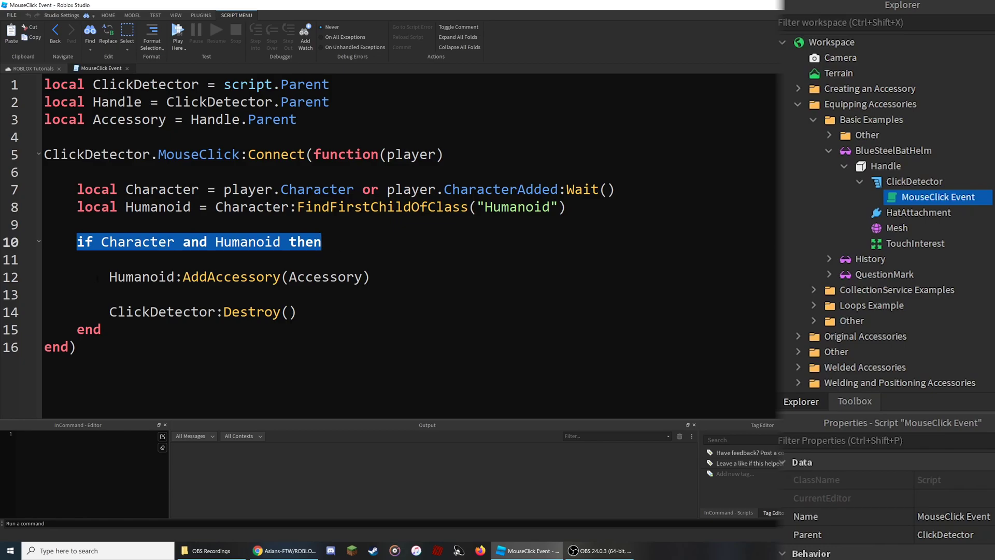
pyautogui.moveTo(109, 277); pyautogui.dragTo(378, 277)
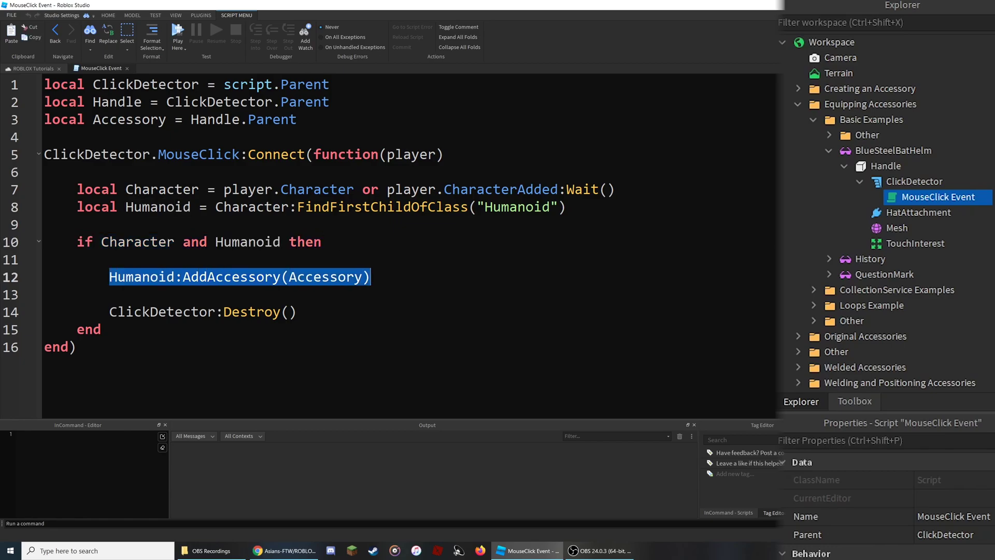
pyautogui.click(426, 271)
# Close the MouseClick Event script, bring the question mark accessory into view and collapse BlueSteelBatHelm.
pyautogui.click(128, 69)
pyautogui.press('w')
pyautogui.moveTo(390, 285); pyautogui.dragTo(473, 321, button='right')
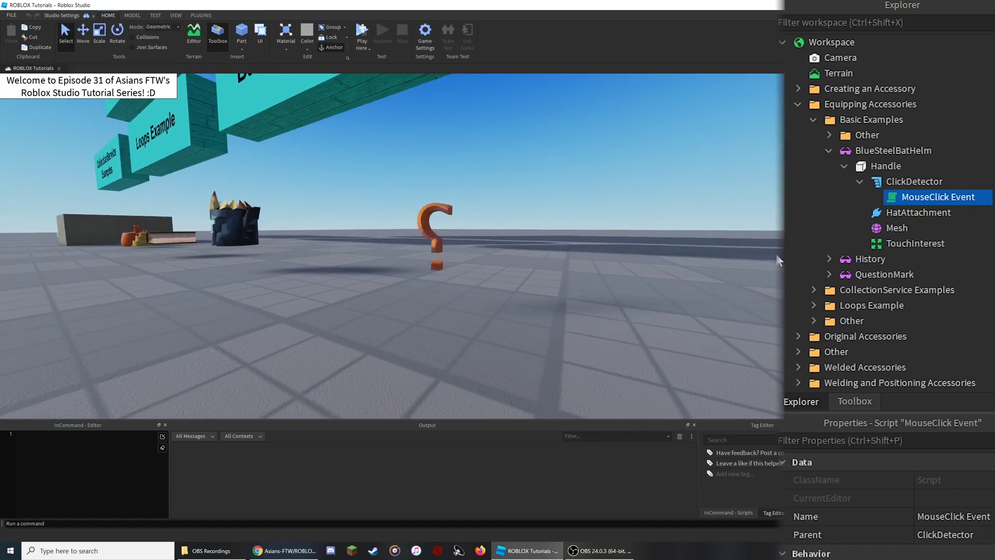
pyautogui.click(860, 180)
pyautogui.click(845, 166)
pyautogui.click(830, 150)
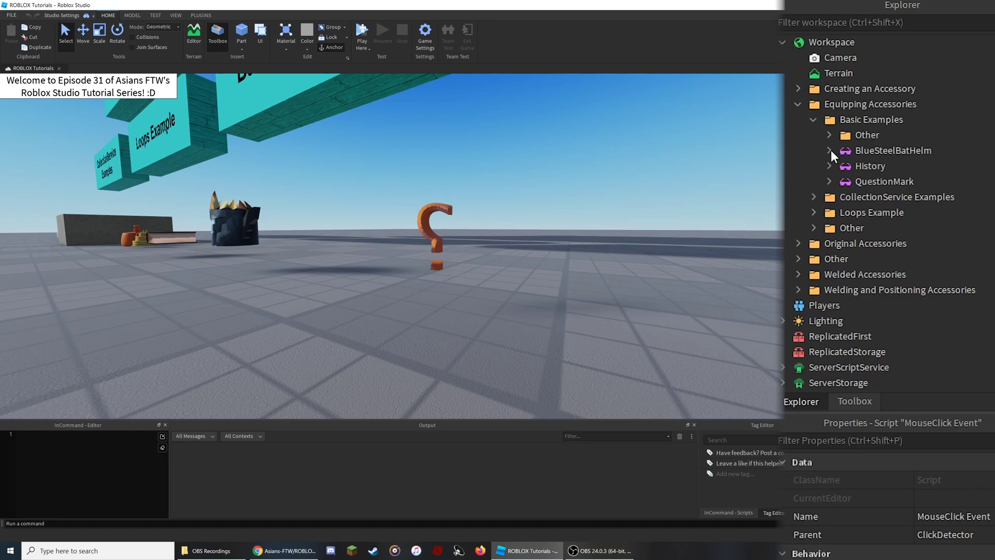
# Open the Touched Event script in the QuestionMark accessory's Handle, and check it against the accessory in the 3D view.
pyautogui.click(829, 181)
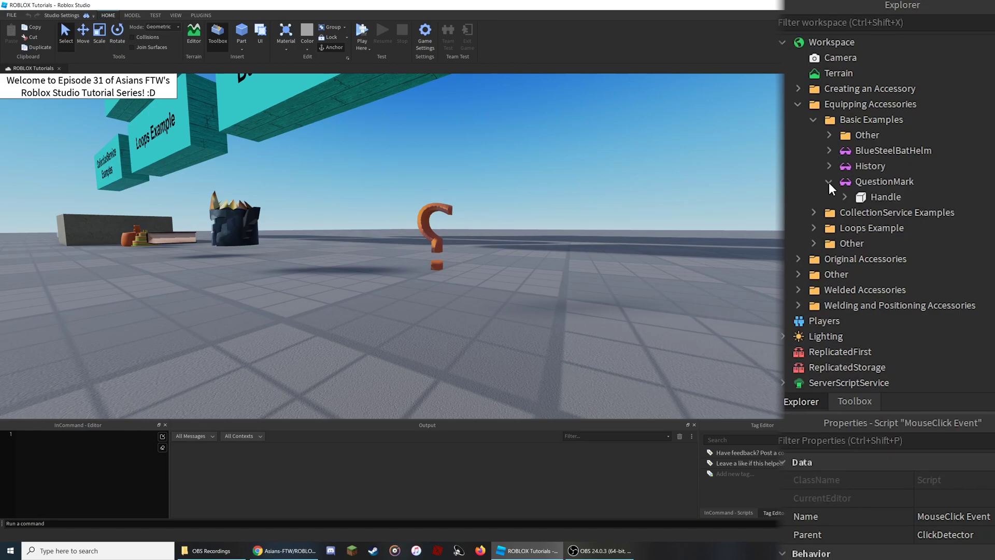
pyautogui.click(844, 197)
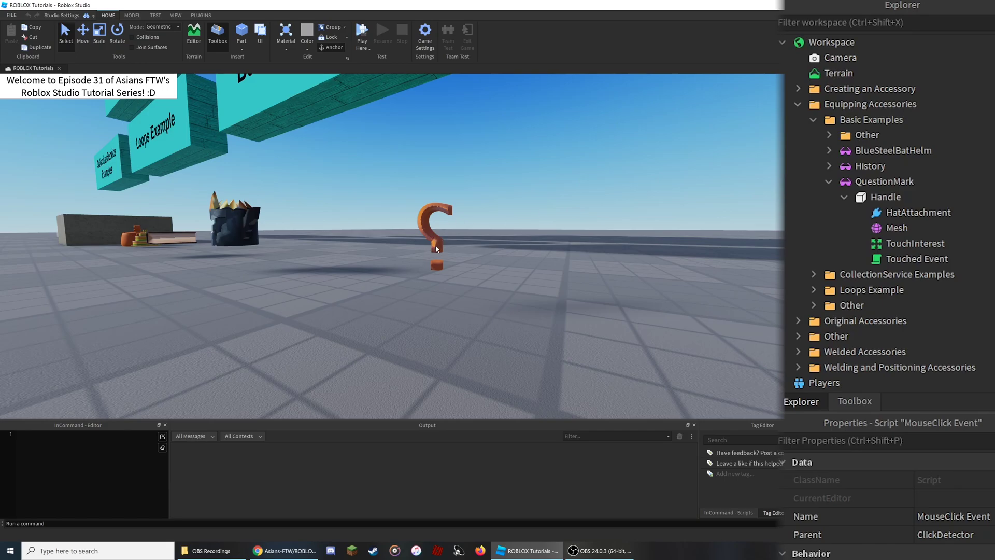
pyautogui.doubleClick(871, 256)
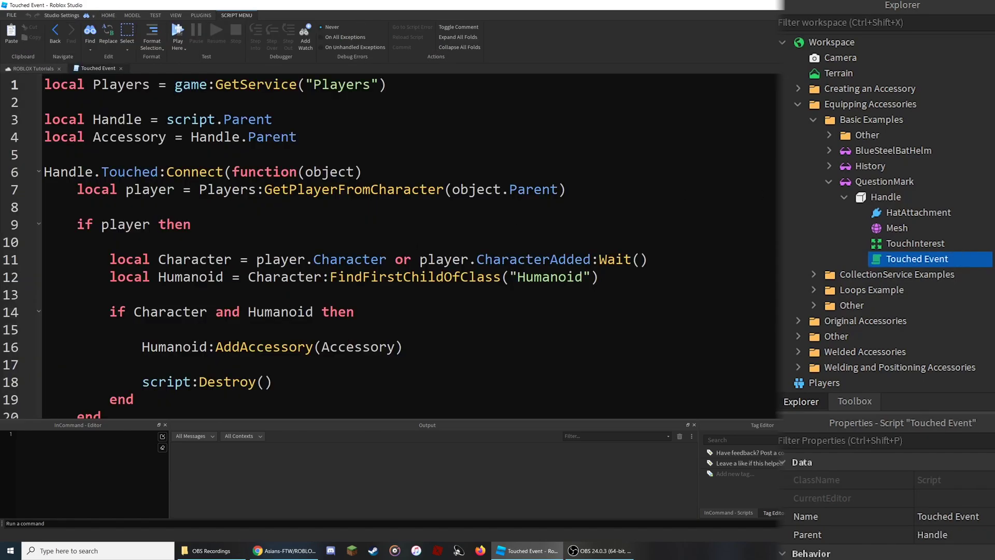
pyautogui.click(33, 68)
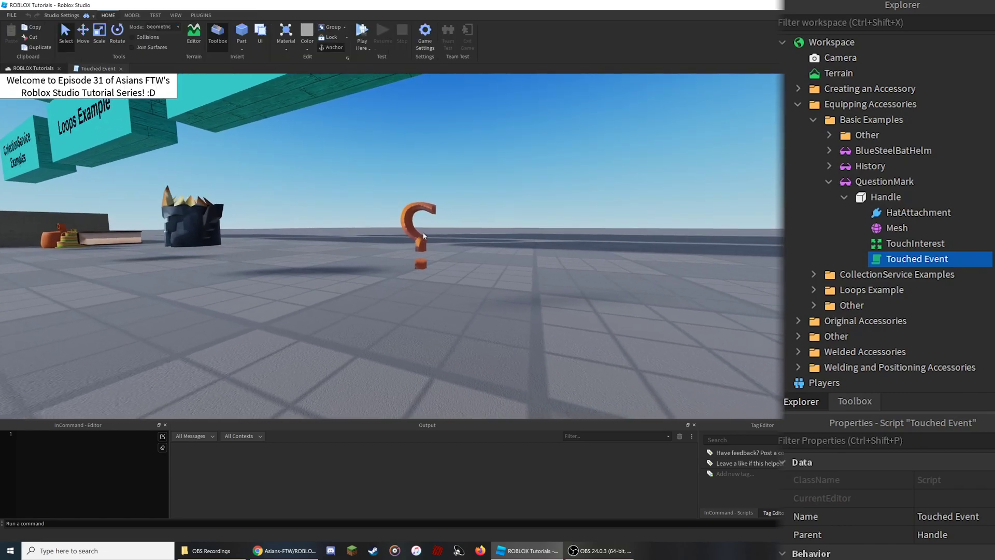
pyautogui.click(96, 68)
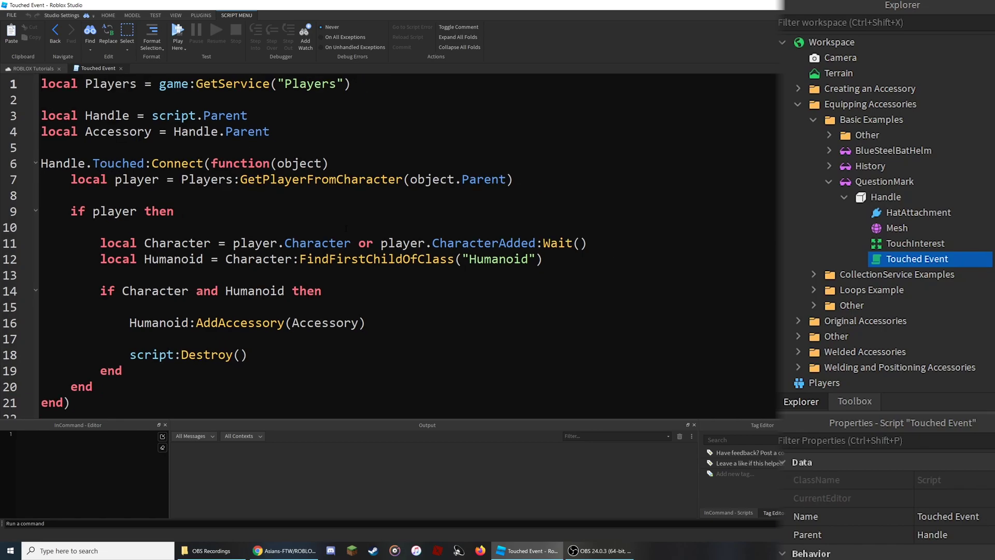
# Shrink the code text of the Touched Event script and examine the Handle and Accessory declarations on lines 3 and 4.
pyautogui.keyDown('ctrl'); pyautogui.scroll(-1, 346, 228); pyautogui.keyUp('ctrl')
pyautogui.moveTo(256, 126); pyautogui.dragTo(39, 111)
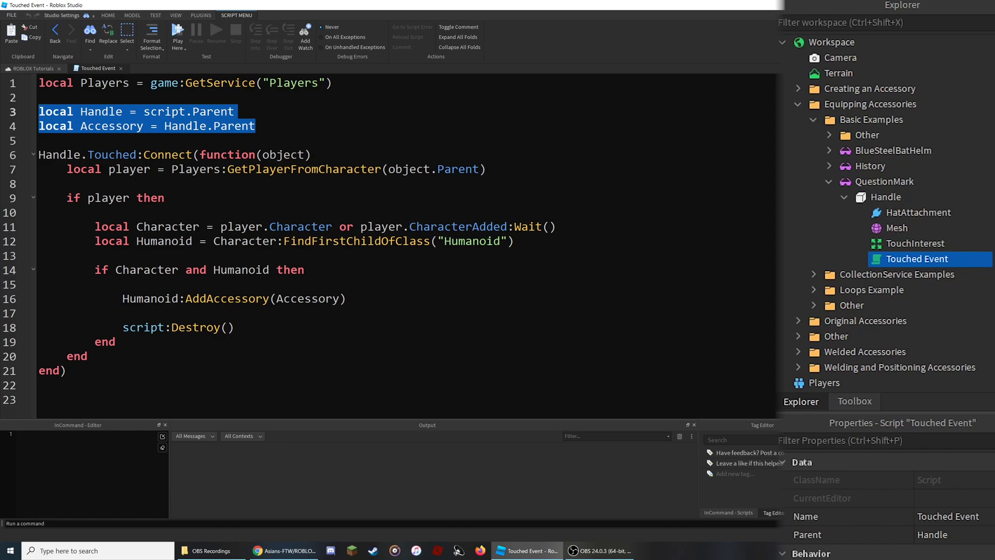
# Examine the Handle.Touched:Connect line and its object parameter on line 6 of the Touched Event script.
pyautogui.moveTo(333, 154); pyautogui.dragTo(143, 154)
pyautogui.click(206, 154)
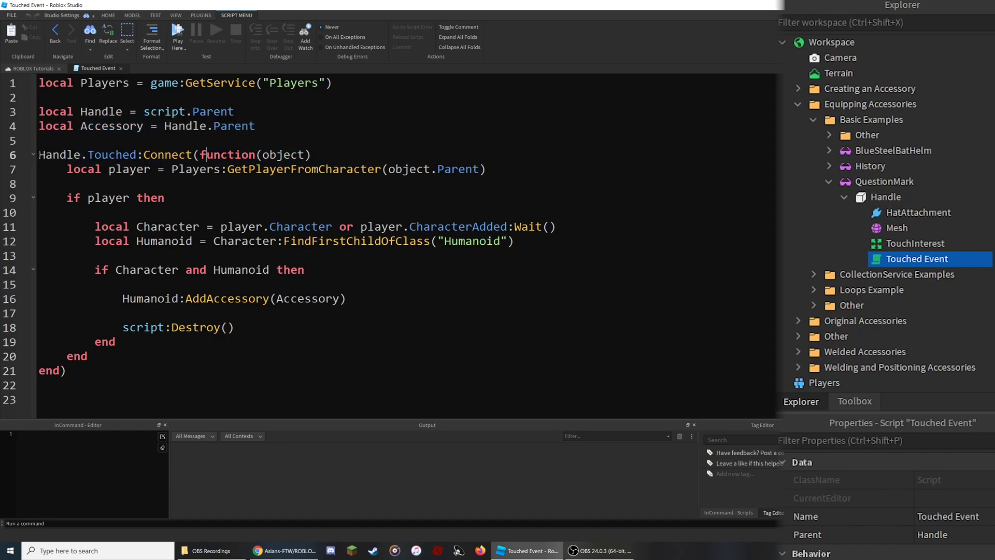
pyautogui.moveTo(39, 155); pyautogui.dragTo(137, 154)
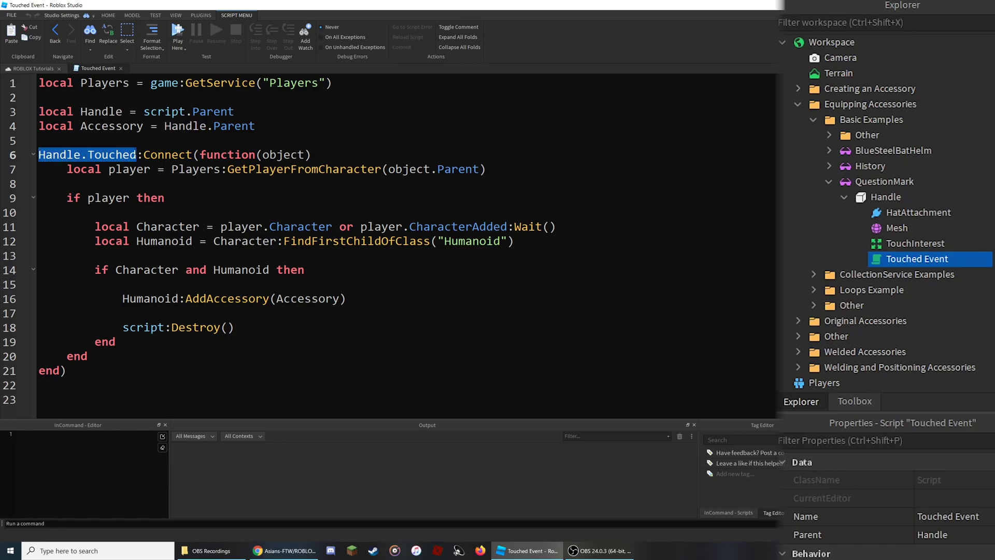
pyautogui.moveTo(312, 154); pyautogui.dragTo(191, 155)
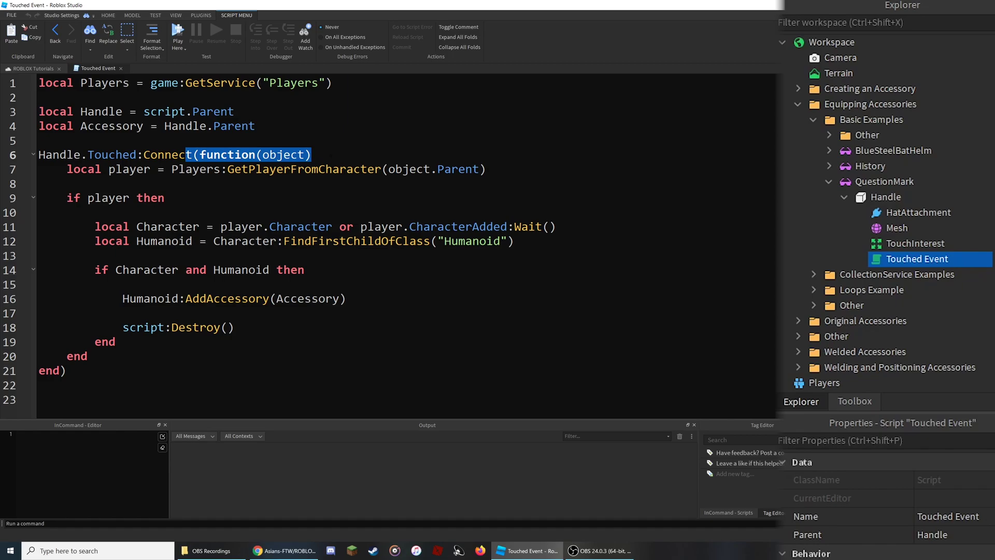
pyautogui.click(331, 155)
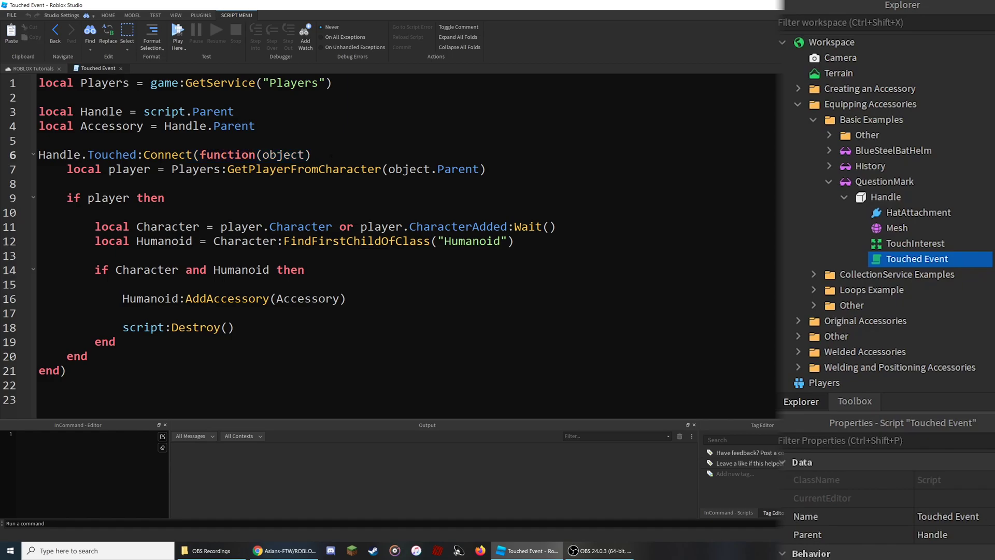
pyautogui.moveTo(256, 155); pyautogui.dragTo(311, 155)
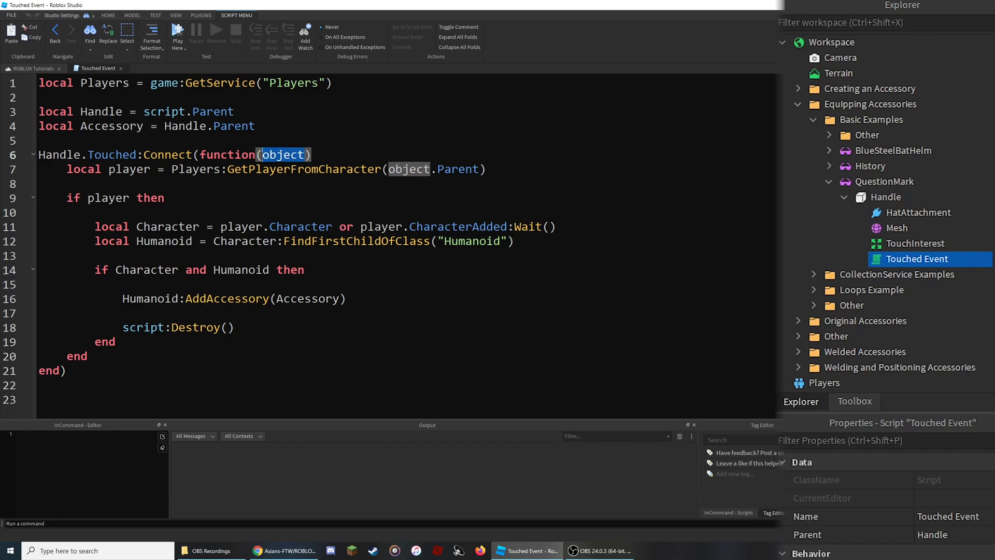
# Check the character models in the 3D view, then return to the object parameter on line 6 of the Touched Event script.
pyautogui.click(25, 69)
pyautogui.press('w')
pyautogui.moveTo(306, 227); pyautogui.dragTo(227, 230, button='right')
pyautogui.press('w')
pyautogui.moveTo(324, 263); pyautogui.dragTo(324, 262, button='right')
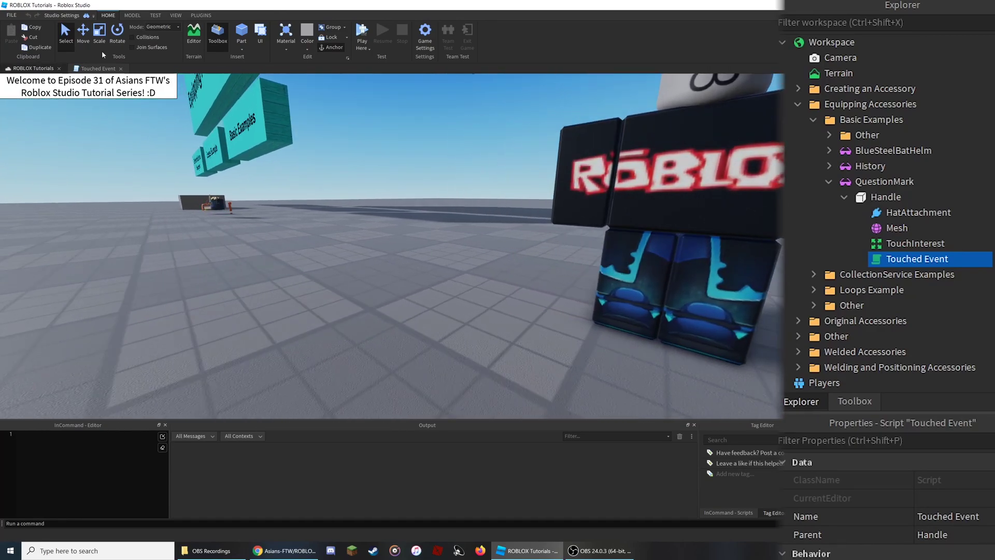
pyautogui.click(98, 69)
pyautogui.click(312, 154)
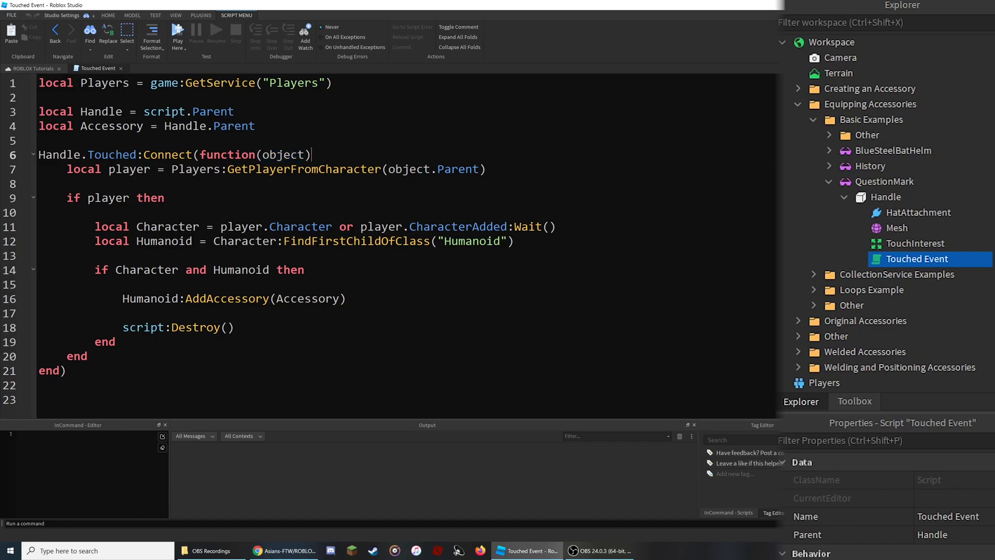
pyautogui.moveTo(262, 155); pyautogui.dragTo(307, 155)
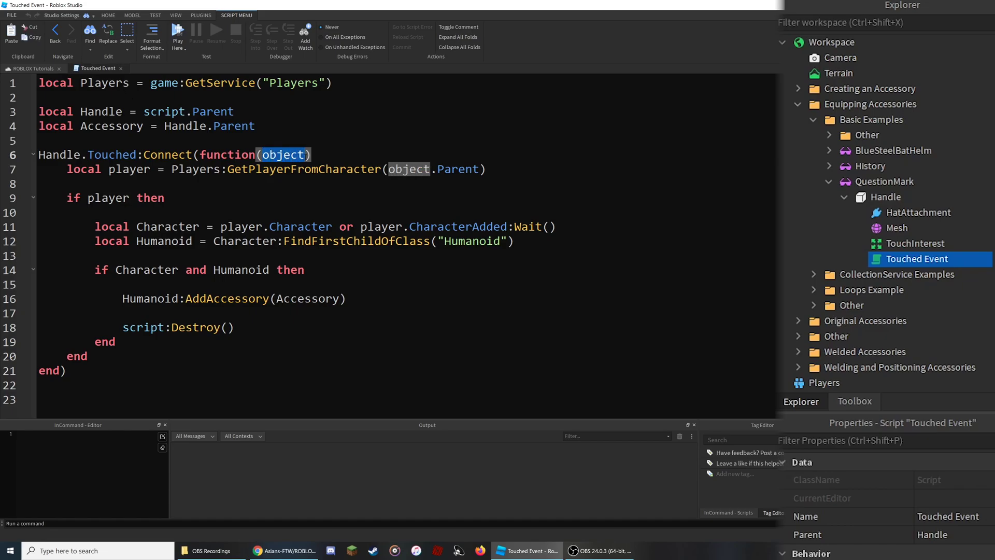
# Examine the player declaration on line 7, covering the Players service from line 1, GetPlayerFromCharacter and the object.Parent argument.
pyautogui.moveTo(66, 169); pyautogui.dragTo(178, 195)
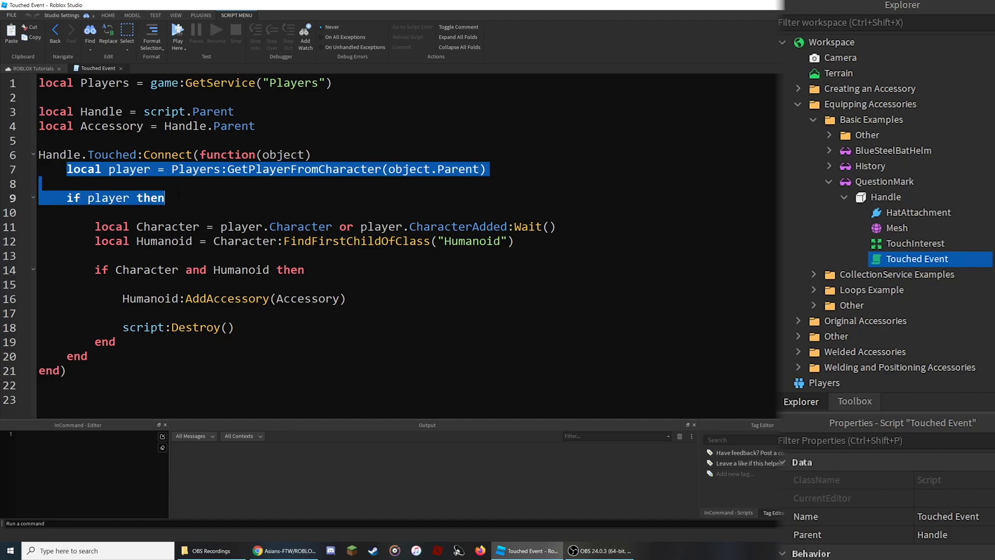
pyautogui.doubleClick(196, 169)
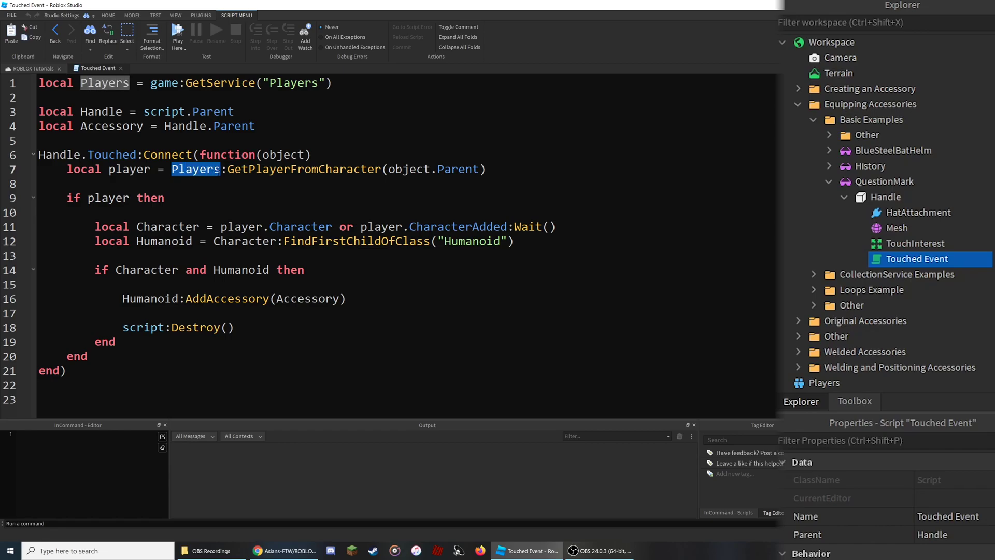
pyautogui.click(20, 83)
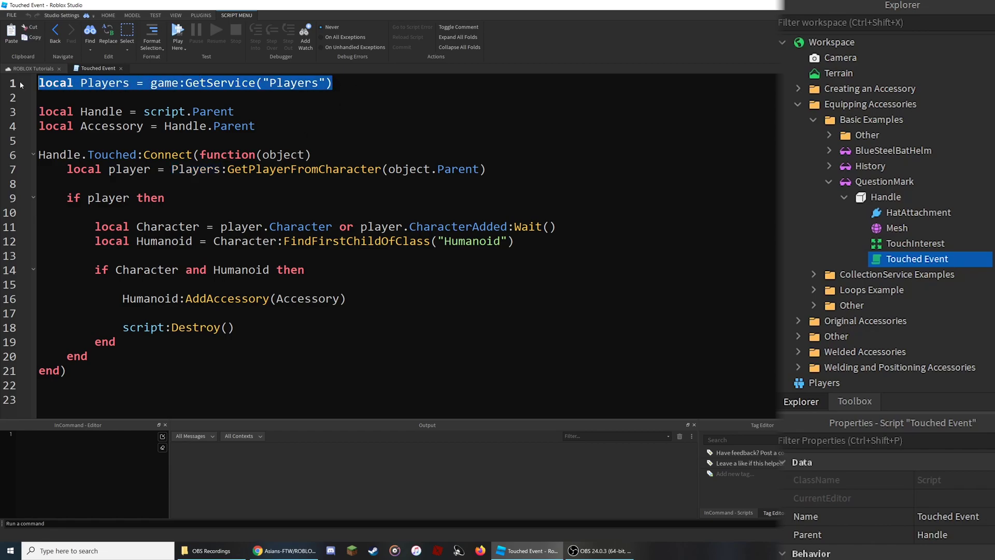
pyautogui.moveTo(221, 169); pyautogui.dragTo(381, 169)
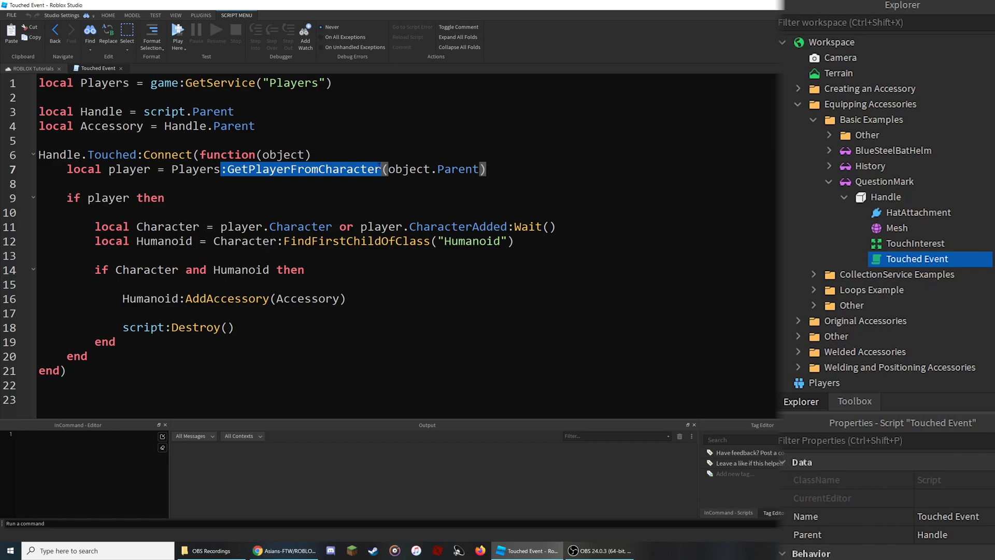
pyautogui.click(410, 169)
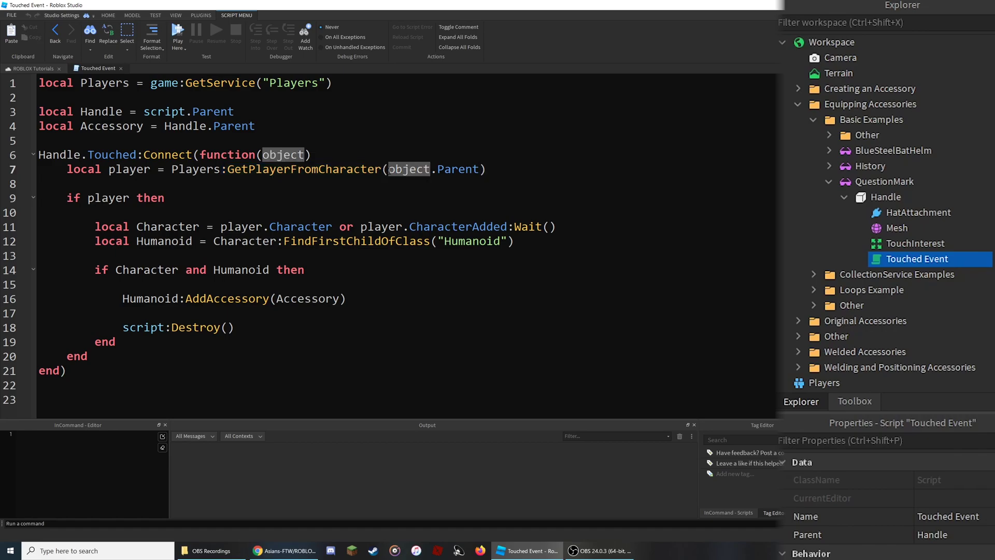
pyautogui.moveTo(389, 169); pyautogui.dragTo(482, 171)
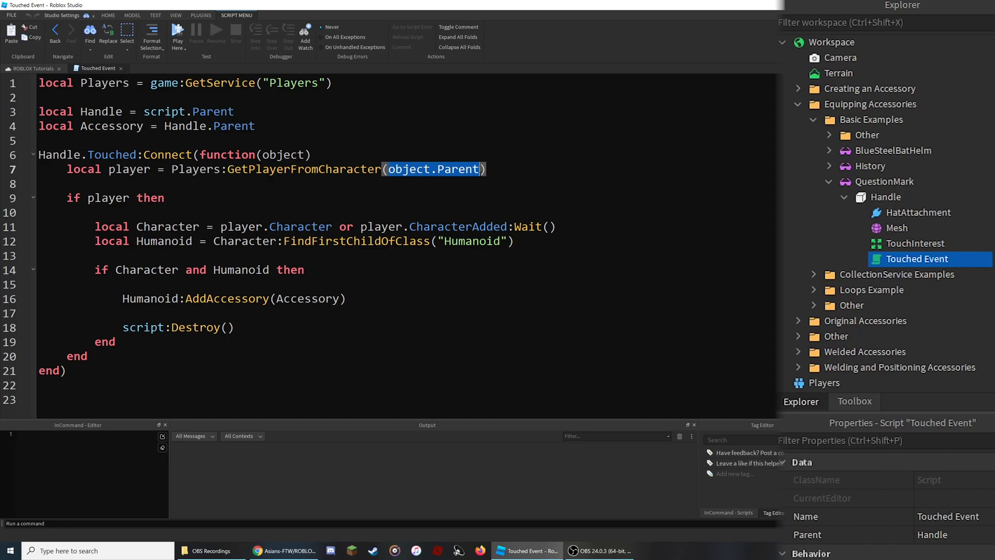
# Compare the object parameter with the R6 Character's Right Leg and its parent model, and return to the Touched Event script.
pyautogui.moveTo(262, 154); pyautogui.dragTo(308, 155)
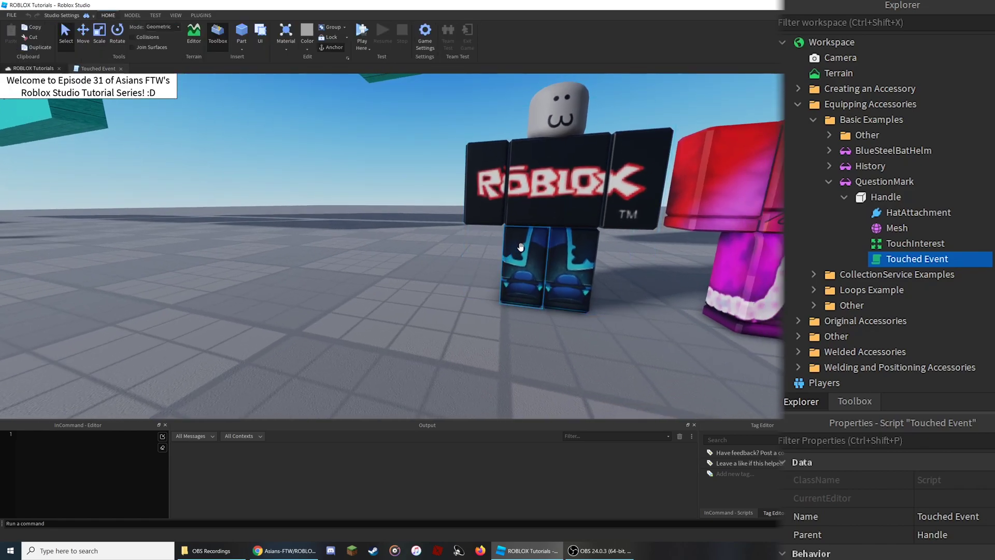
pyautogui.click(521, 247)
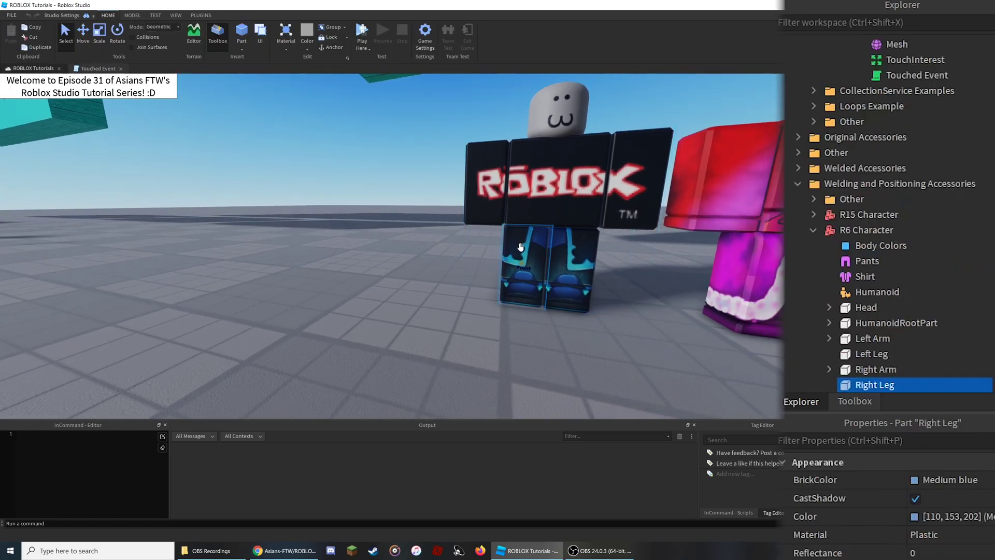
pyautogui.scroll(-2, 863, 218)
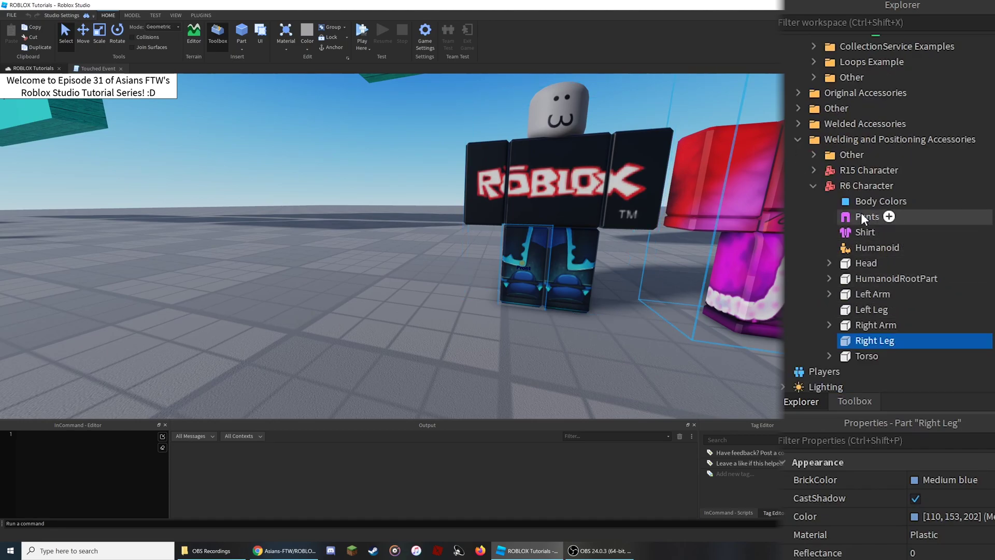
pyautogui.click(850, 191)
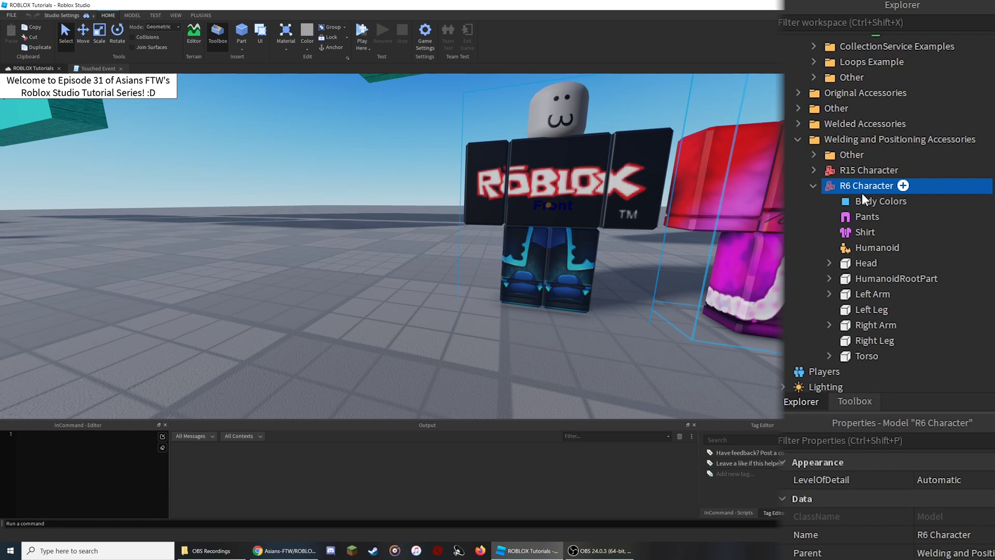
pyautogui.click(855, 343)
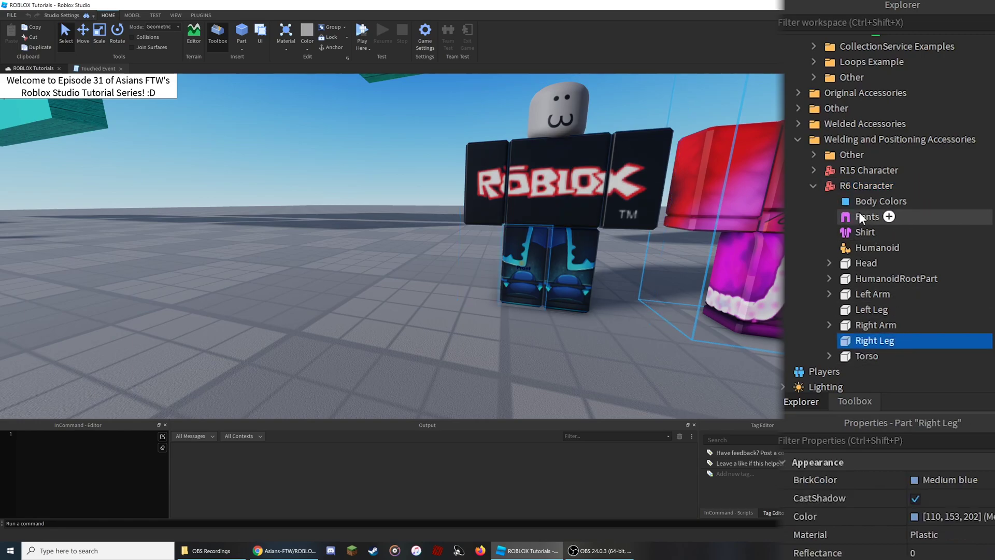
pyautogui.click(854, 188)
pyautogui.click(98, 68)
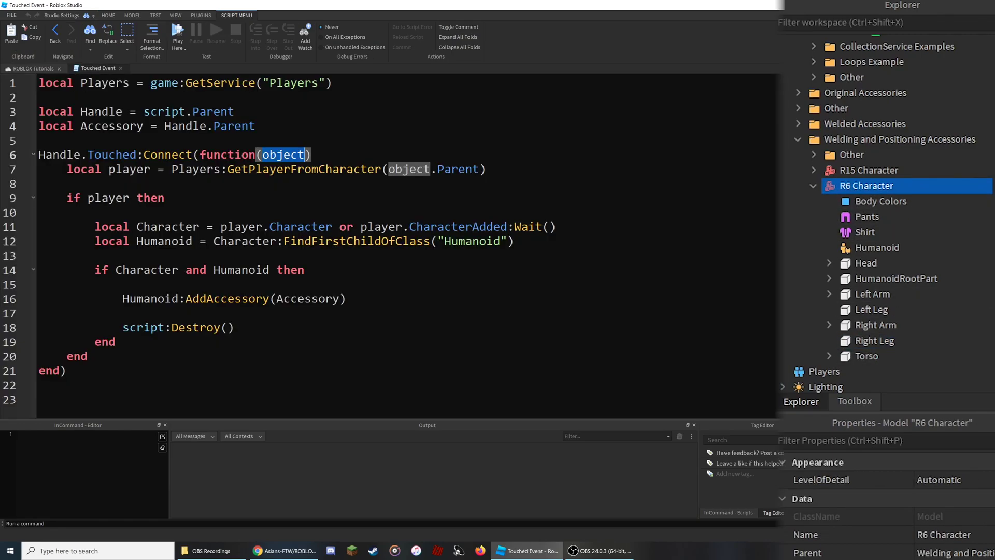
# Examine the player check, the Character and Humanoid declarations, their if condition and the Humanoid:AddAccessory(Accessory) call on lines 9 to 16.
pyautogui.moveTo(63, 197); pyautogui.dragTo(175, 197)
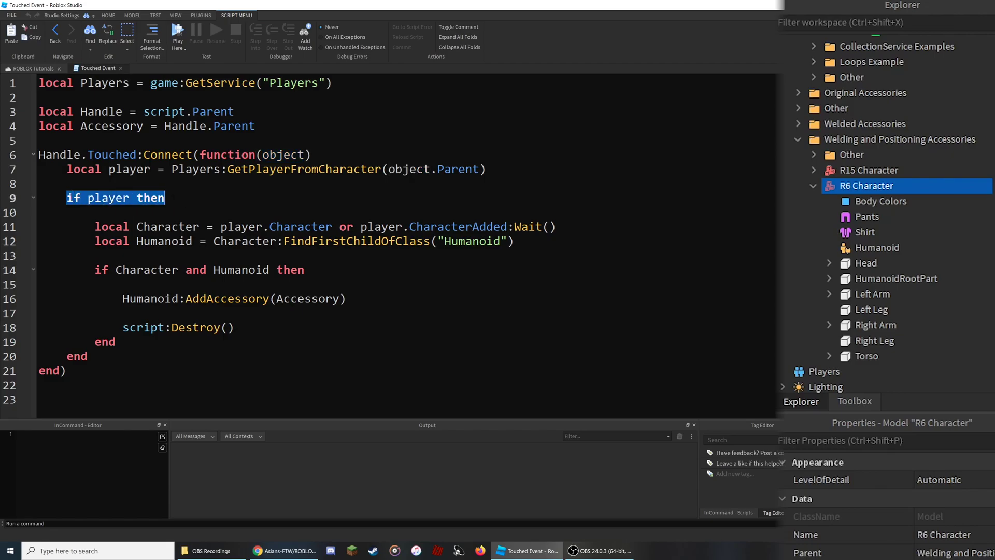
pyautogui.moveTo(95, 227); pyautogui.dragTo(570, 242)
pyautogui.moveTo(94, 270); pyautogui.dragTo(306, 271)
pyautogui.moveTo(122, 299); pyautogui.dragTo(358, 301)
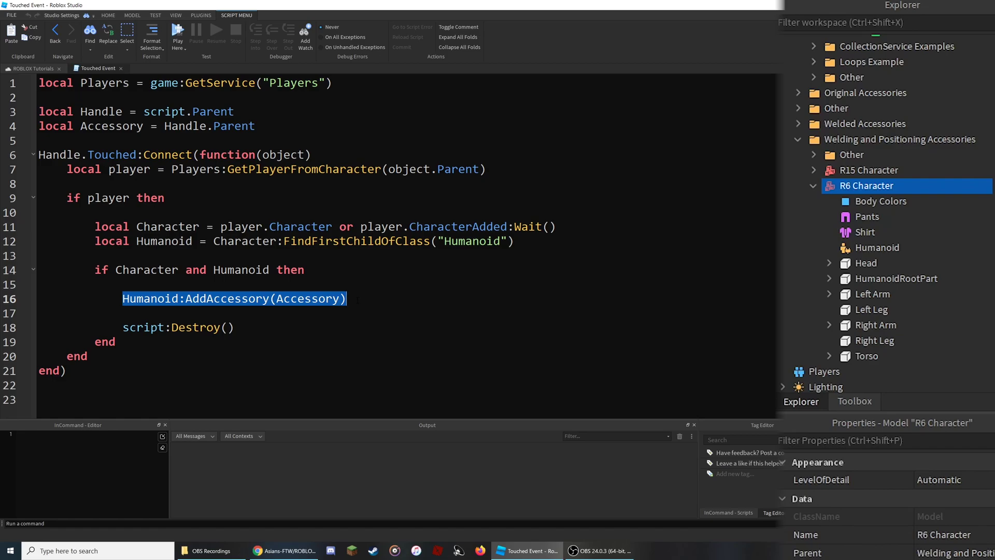
# Collapse R6 Character, close the Touched Event script and bring the Loops Example area into view with nothing selected.
pyautogui.click(813, 185)
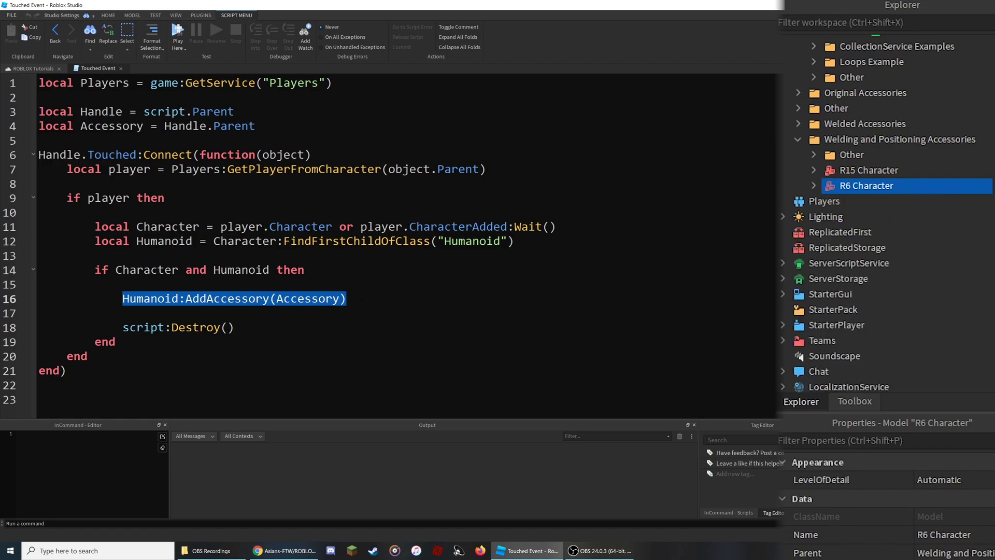
pyautogui.click(121, 68)
pyautogui.scroll(-5, 435, 351)
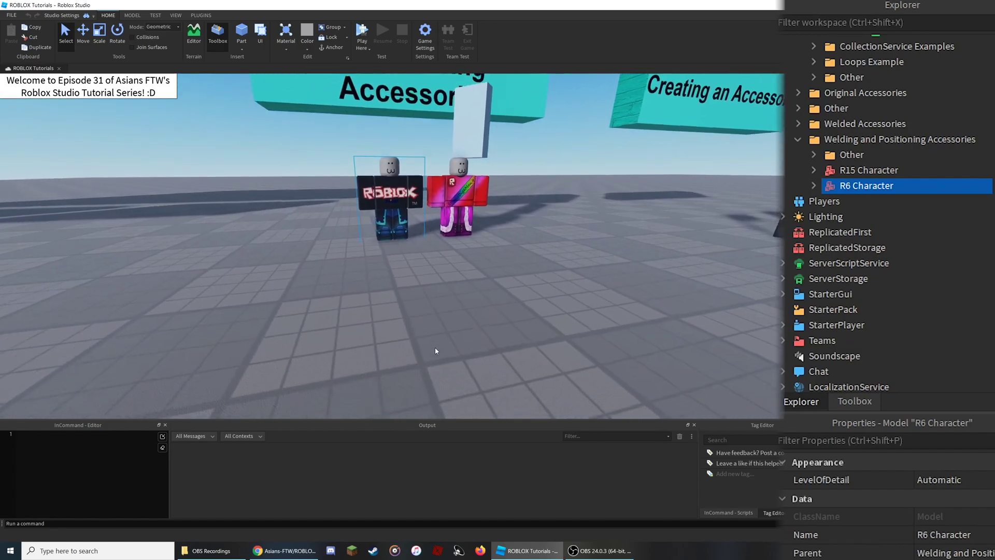
pyautogui.scroll(-3, 435, 351)
pyautogui.moveTo(435, 351); pyautogui.dragTo(428, 329, button='right')
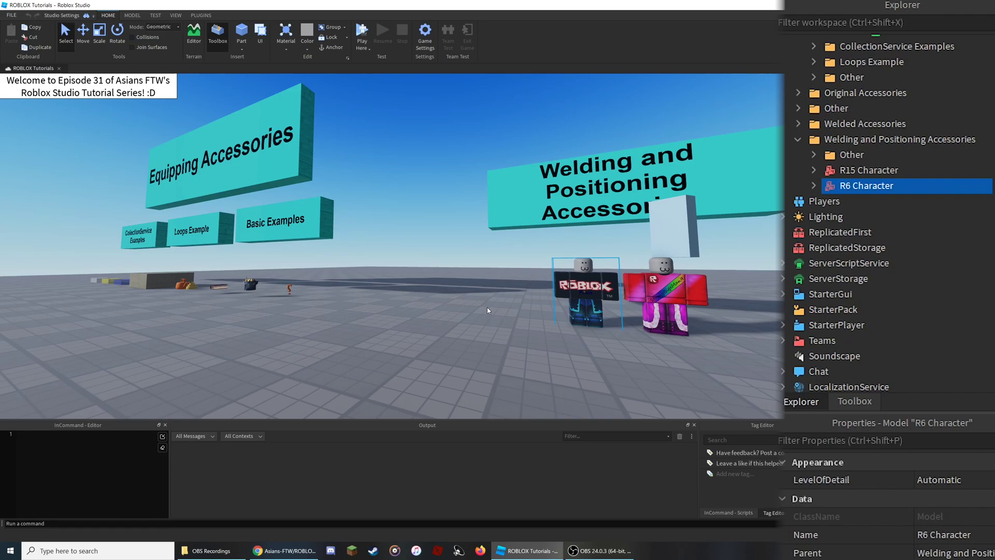
pyautogui.press('w')
pyautogui.press('a')
pyautogui.moveTo(487, 307); pyautogui.dragTo(424, 298, button='right')
pyautogui.press('w')
pyautogui.press('w')
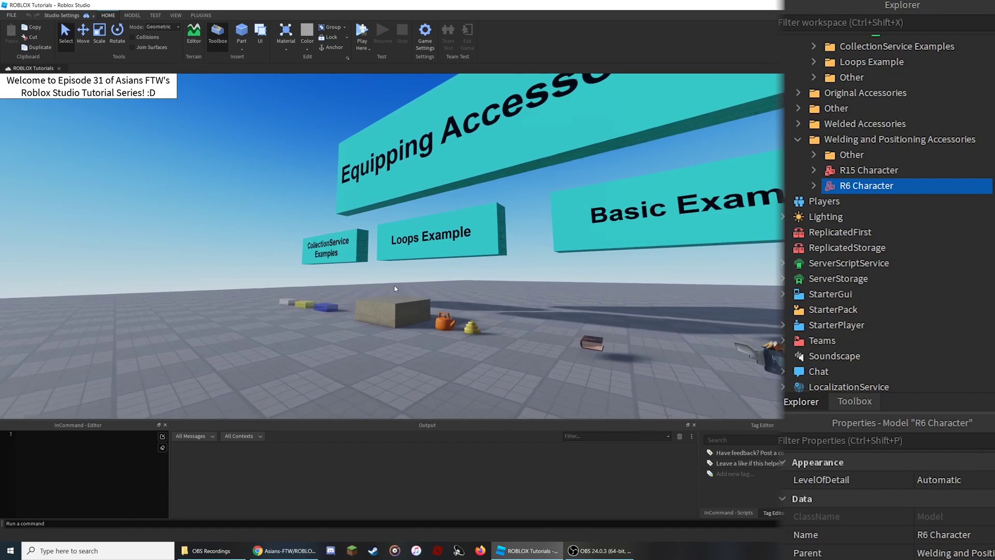
pyautogui.press('a')
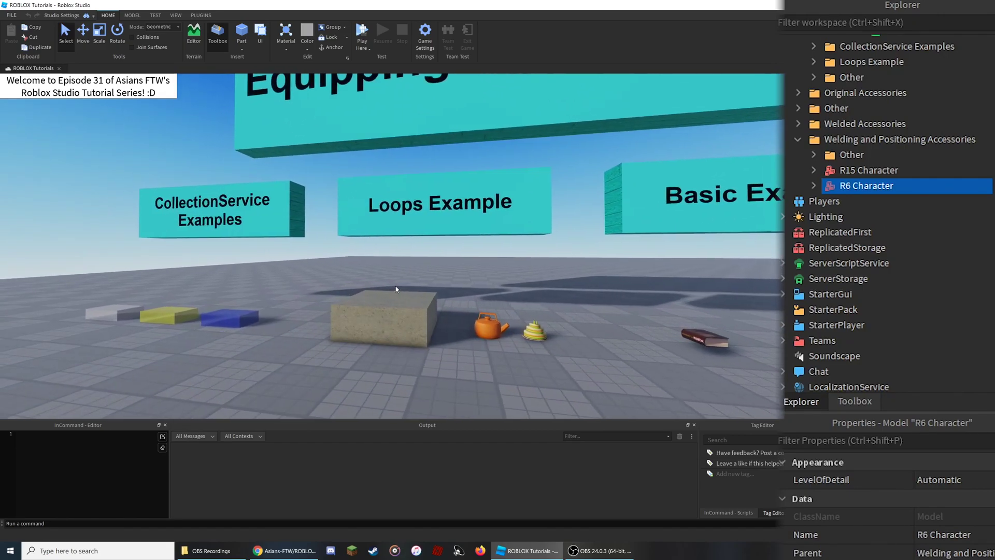
pyautogui.click(396, 288)
# Collapse Basic Examples, expand Loops Example and its Hats Setup folder, and inspect the FakeHats folder's models up close.
pyautogui.click(796, 150)
pyautogui.scroll(3, 808, 165)
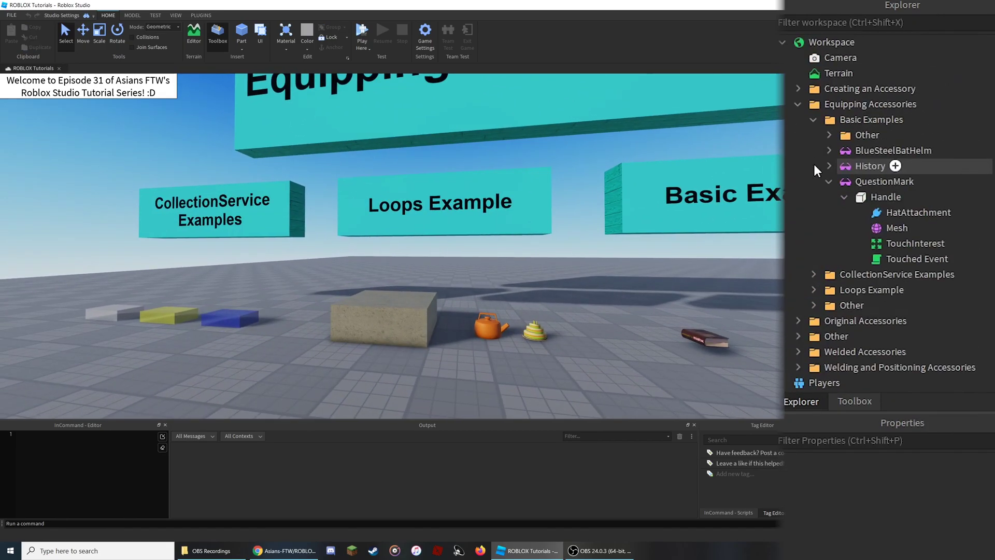
pyautogui.click(814, 120)
pyautogui.click(814, 151)
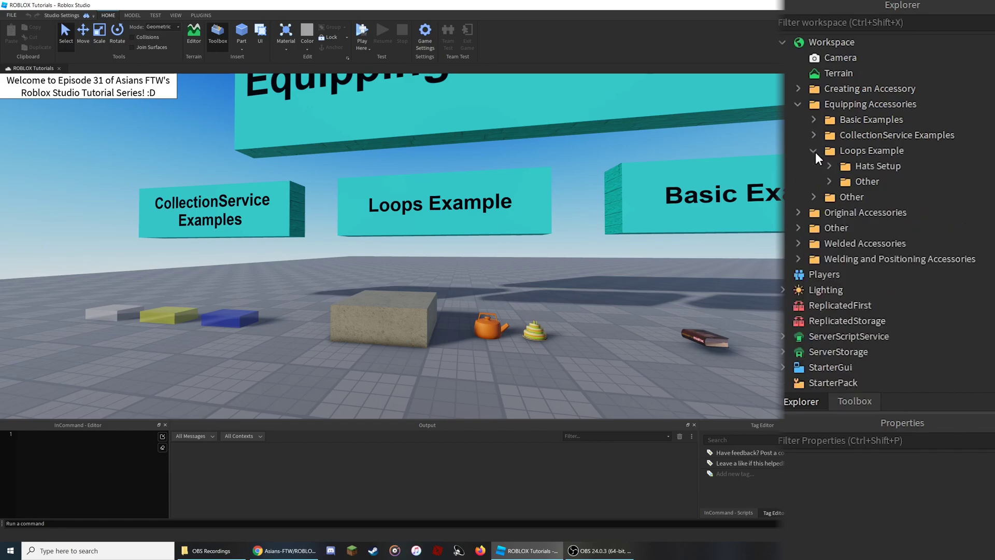
pyautogui.click(846, 165)
pyautogui.click(828, 166)
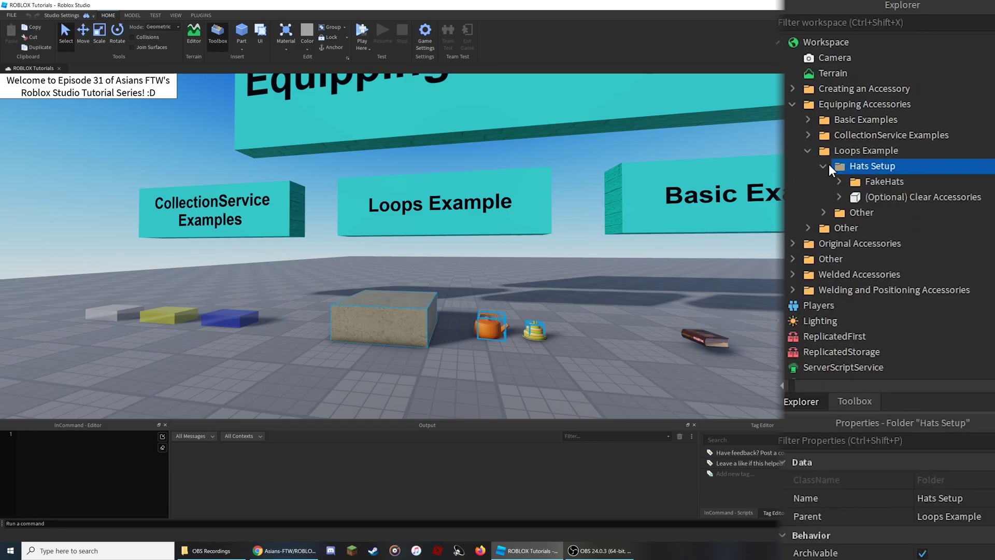
pyautogui.click(865, 183)
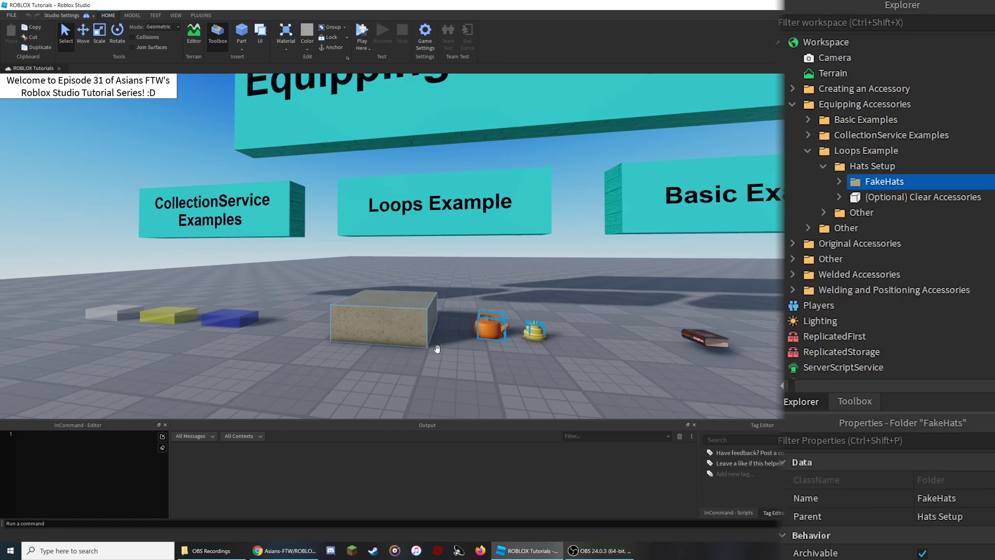
pyautogui.scroll(8, 467, 312)
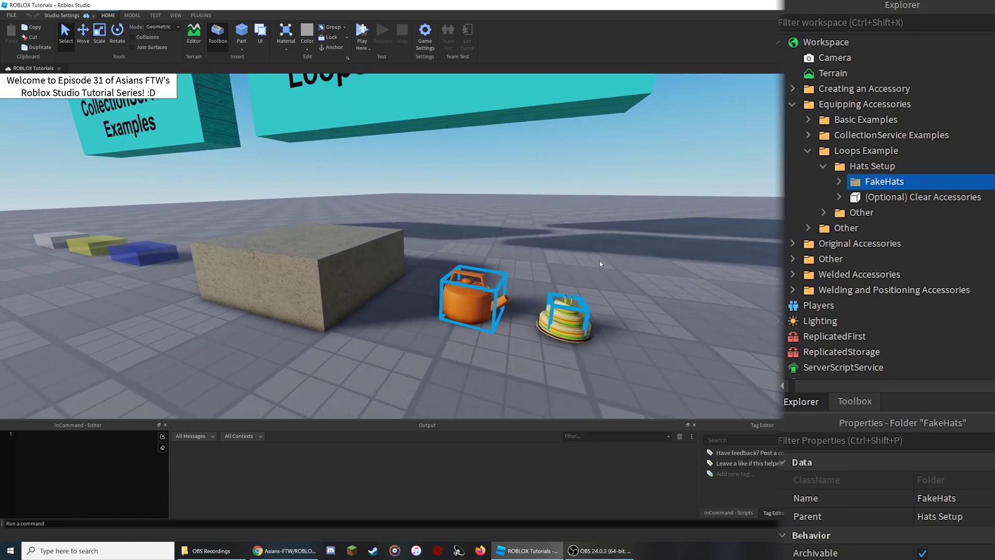
pyautogui.moveTo(600, 264); pyautogui.dragTo(611, 292, button='right')
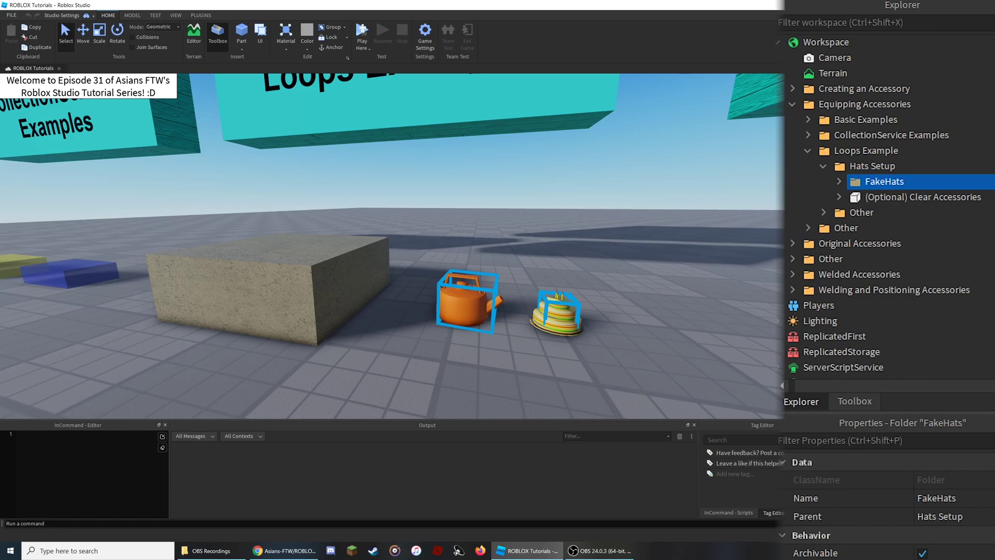
# Expand FakeHats with its CakeHat and Teakettle models, and select the Handle inside CakeHat.
pyautogui.click(838, 181)
pyautogui.click(872, 197)
pyautogui.click(878, 210)
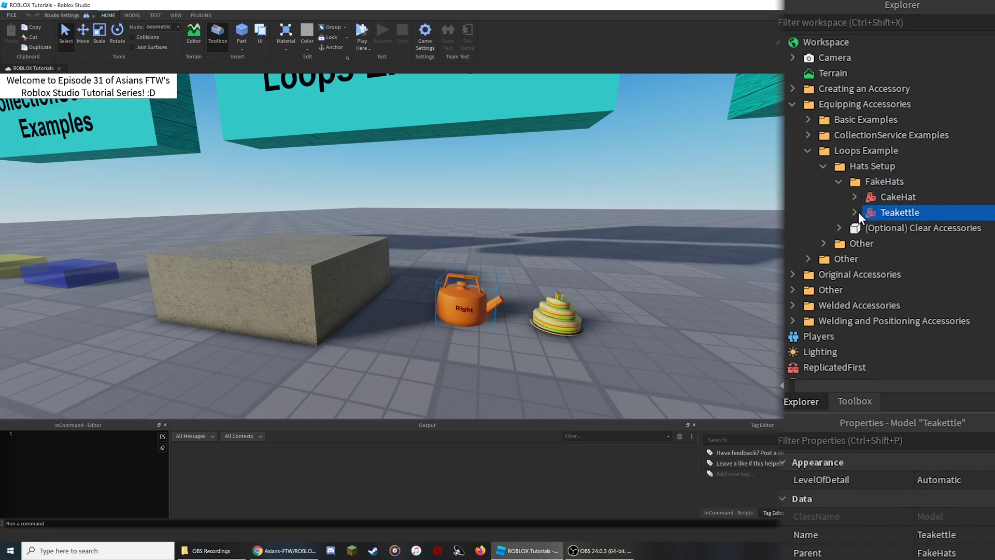
pyautogui.click(855, 212)
pyautogui.click(854, 197)
pyautogui.click(891, 210)
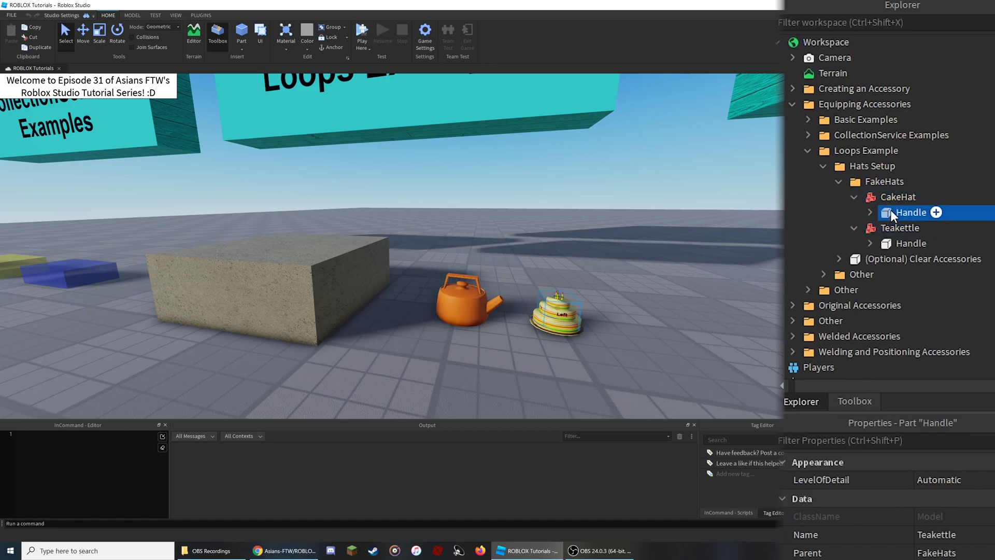
# Expand the Handle parts of the CakeHat and Teakettle models in FakeHats and inspect the ClickDetector inside each.
pyautogui.click(891, 244)
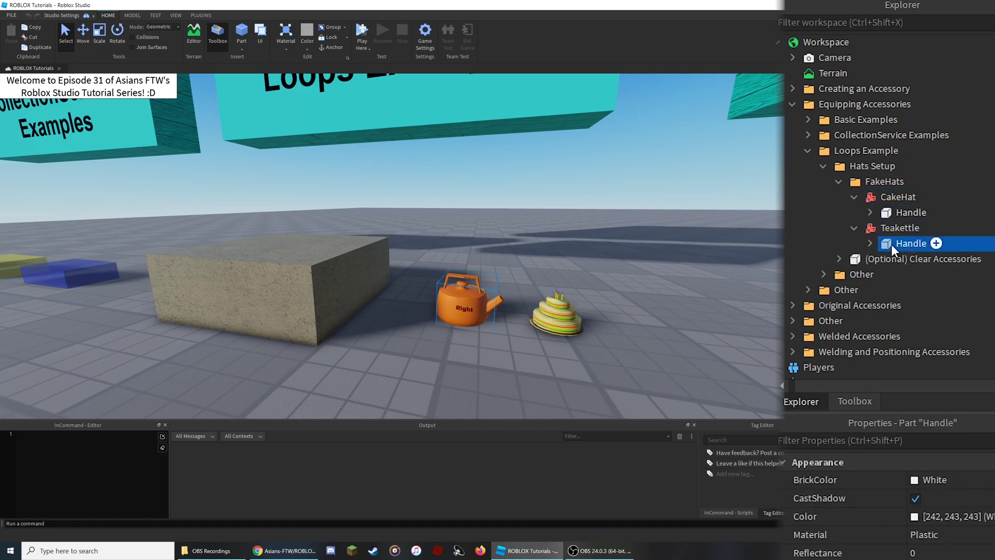
pyautogui.click(871, 213)
pyautogui.click(904, 306)
pyautogui.click(919, 229)
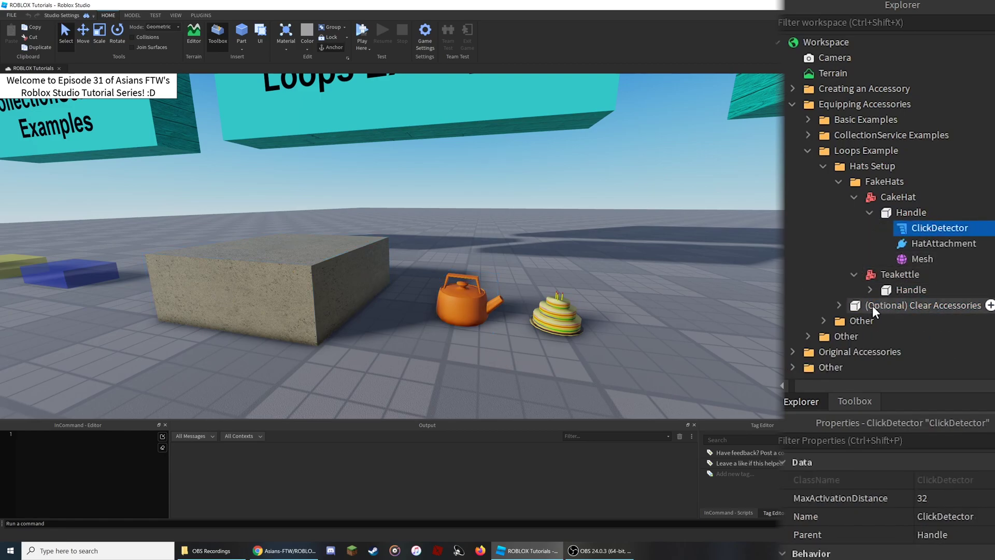
pyautogui.click(871, 290)
pyautogui.click(902, 304)
# Expand ServerStorage and its RealHats folder, and select the CakeHat and Teakettle accessories in turn.
pyautogui.scroll(-6, 901, 304)
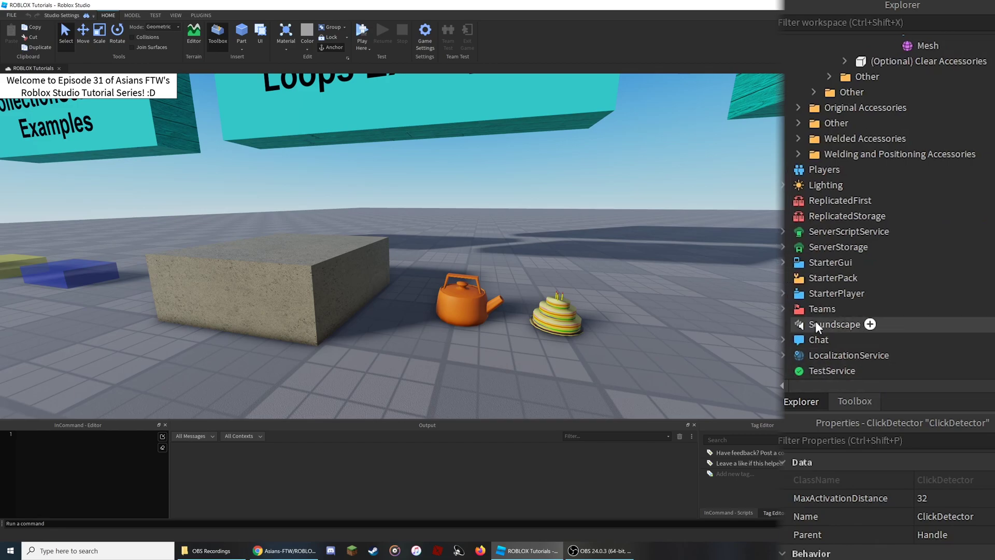
pyautogui.click(783, 248)
pyautogui.click(811, 274)
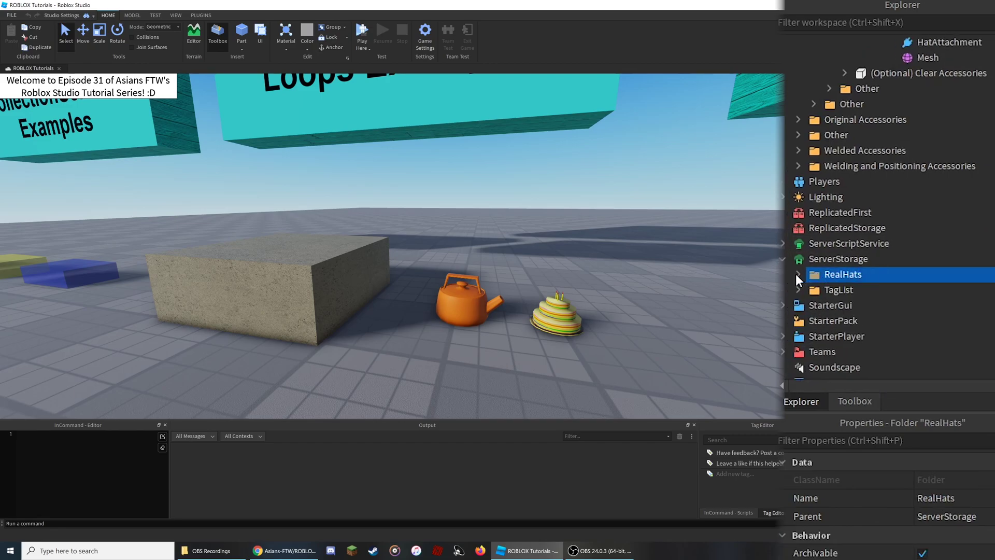
pyautogui.click(793, 275)
pyautogui.click(837, 291)
pyautogui.click(835, 304)
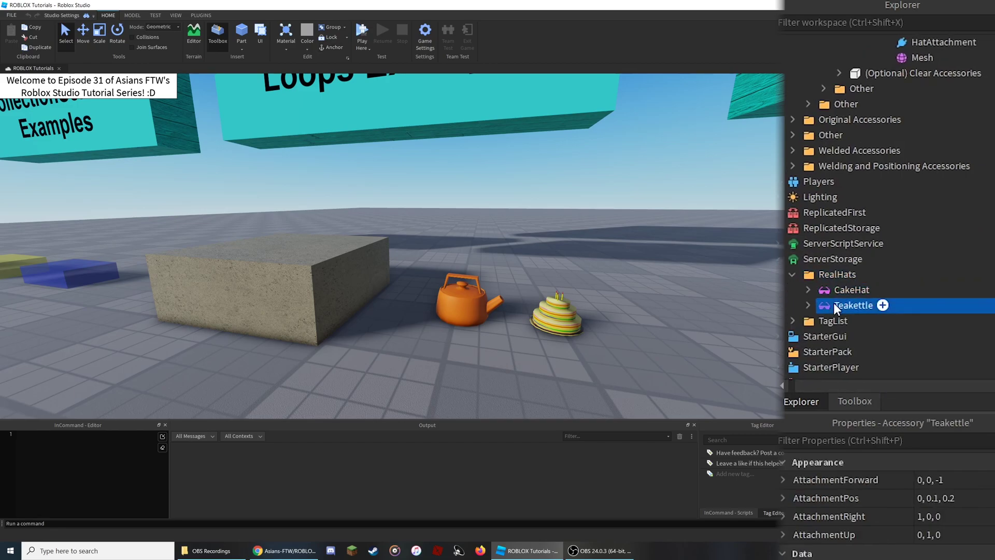
# Inspect the contents of the Teakettle and CakeHat accessories in RealHats, including their Handles, and collapse both again.
pyautogui.click(808, 305)
pyautogui.click(824, 336)
pyautogui.scroll(-1, 829, 331)
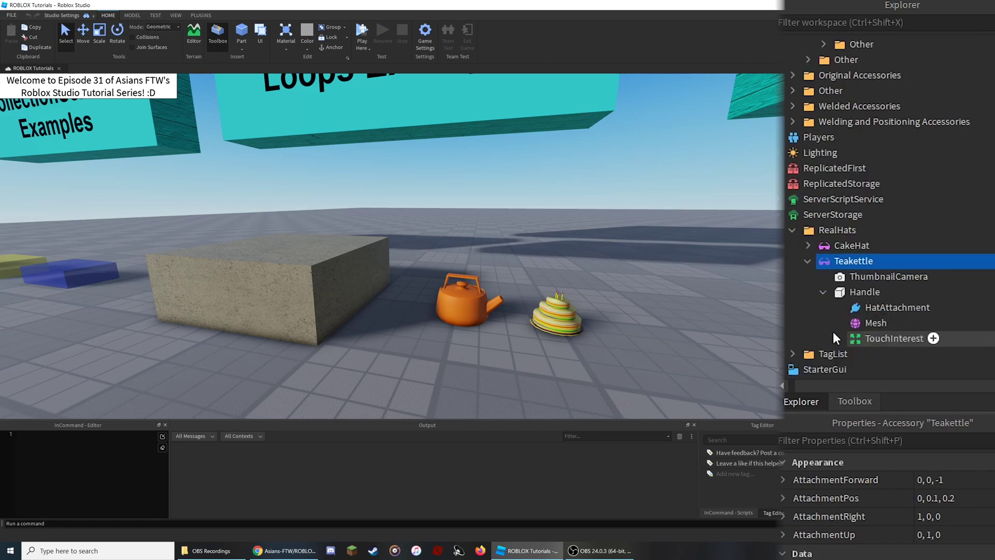
pyautogui.click(823, 292)
pyautogui.click(807, 261)
pyautogui.click(806, 246)
pyautogui.click(824, 261)
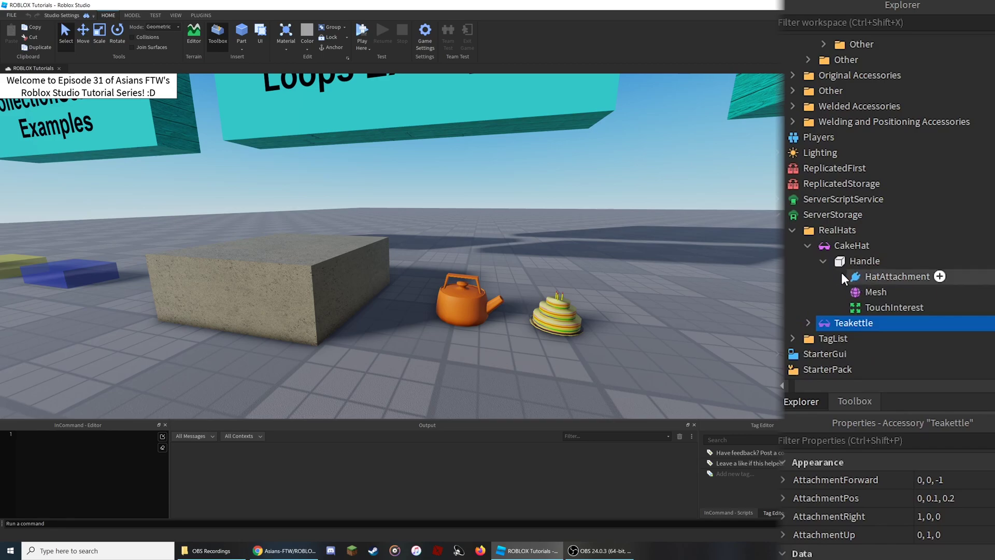
pyautogui.click(824, 260)
pyautogui.click(808, 246)
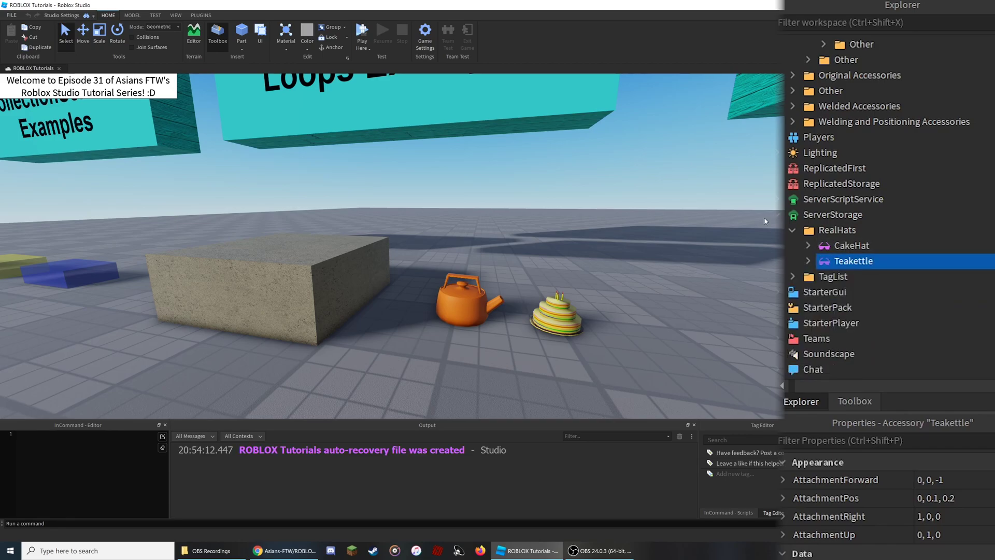
# View the fake hats up close with nothing selected, and open Hat Script from the Loops folder in ServerScriptService.
pyautogui.click(600, 282)
pyautogui.moveTo(653, 306); pyautogui.dragTo(653, 304, button='right')
pyautogui.moveTo(420, 279); pyautogui.dragTo(491, 274, button='right')
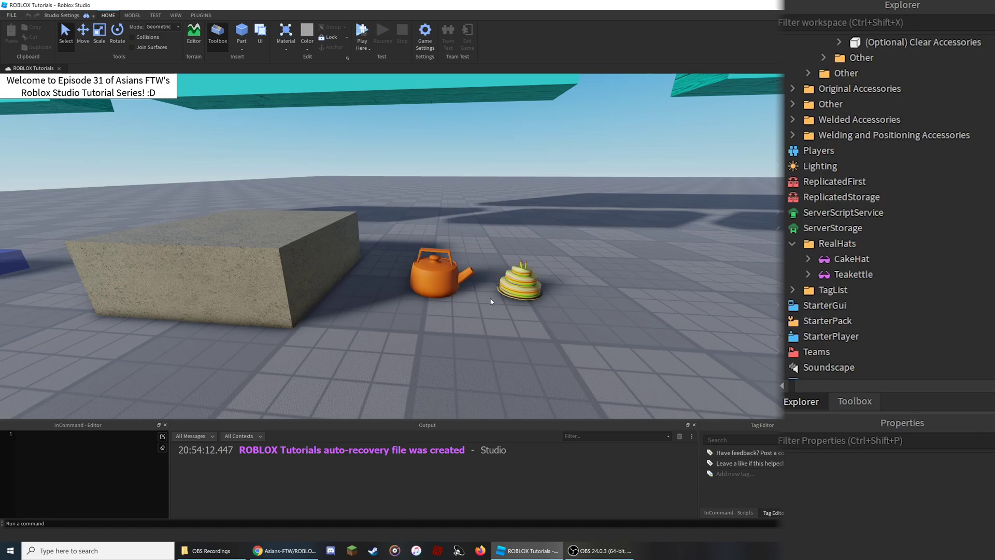
pyautogui.click(779, 215)
pyautogui.click(785, 231)
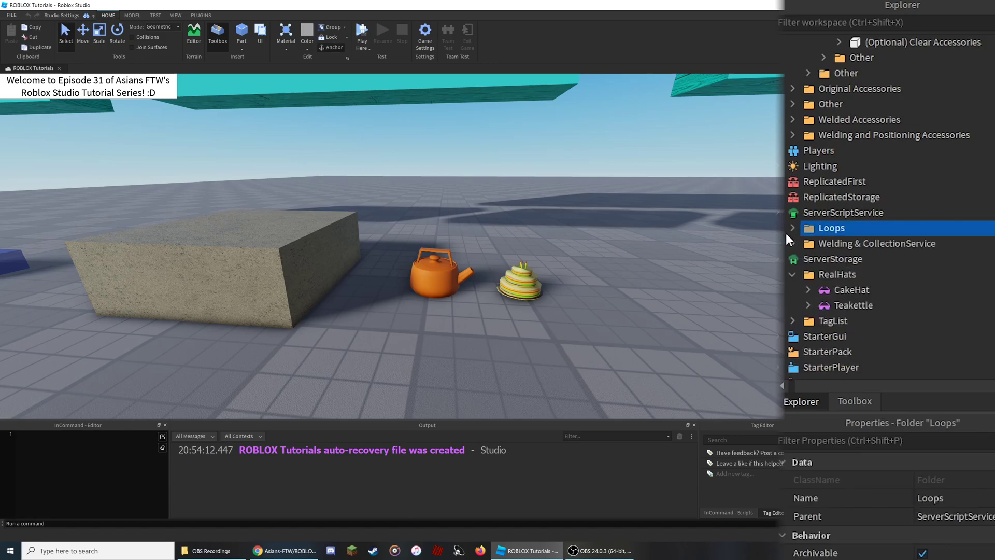
pyautogui.click(793, 229)
pyautogui.doubleClick(824, 243)
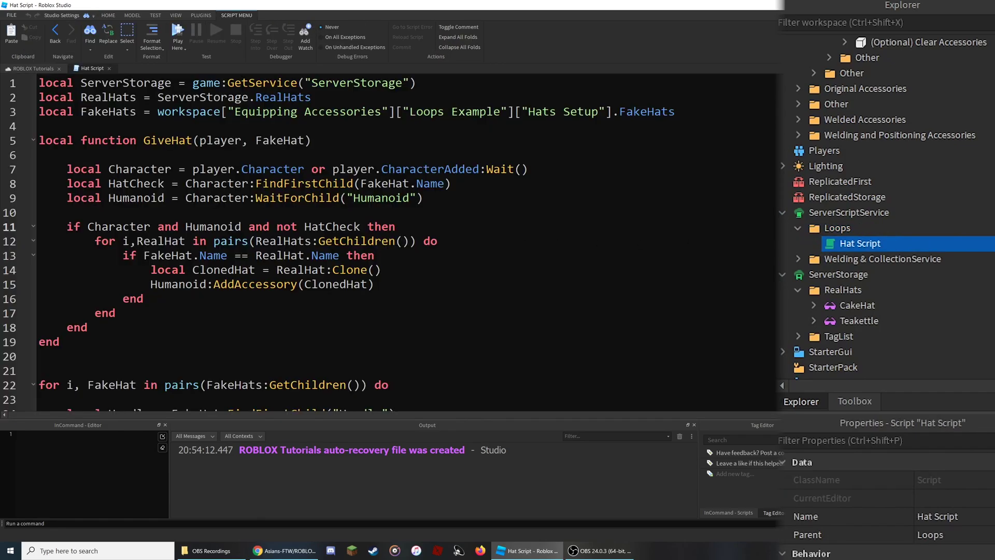
# Examine the RealHats and FakeHats variables on lines 2 and 3 and the GiveHat function on lines 5 to 19.
pyautogui.moveTo(675, 111); pyautogui.dragTo(39, 97)
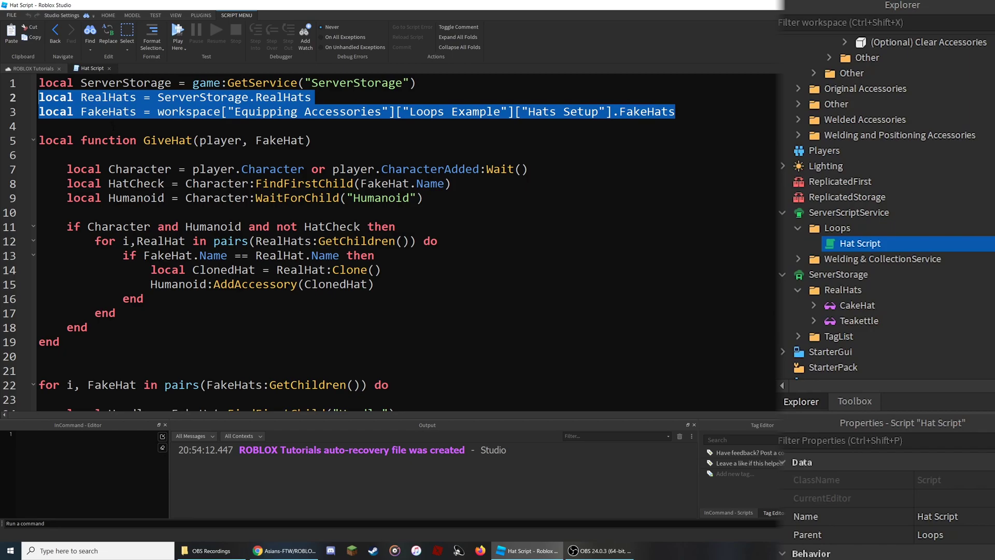
pyautogui.moveTo(60, 341); pyautogui.dragTo(39, 127)
pyautogui.scroll(-5, 125, 210)
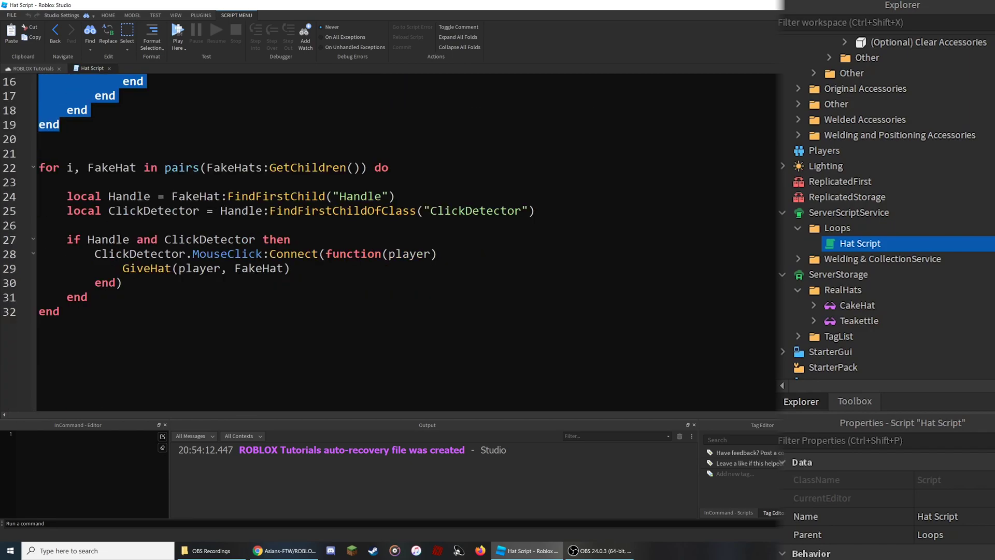
# Examine the FakeHats loop on line 22, its Handle and ClickDetector declarations, and the if condition on line 27.
pyautogui.moveTo(87, 168); pyautogui.dragTo(367, 168)
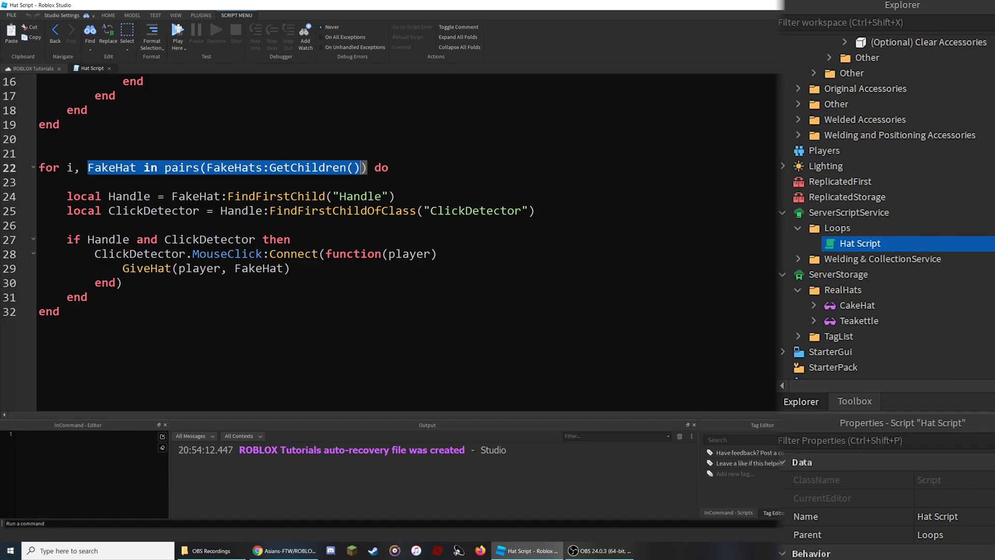
pyautogui.moveTo(66, 196); pyautogui.dragTo(435, 195)
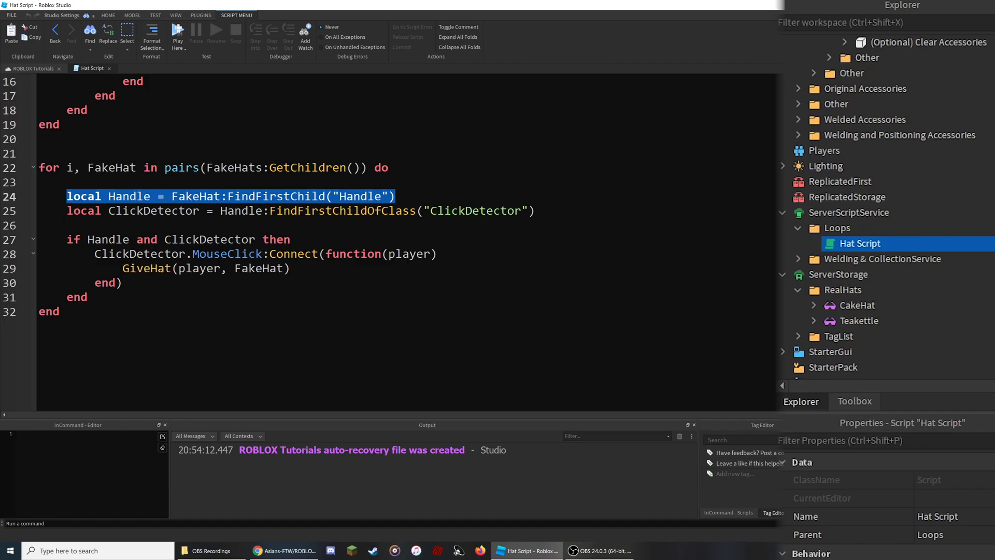
pyautogui.click(65, 211)
pyautogui.moveTo(66, 212); pyautogui.dragTo(607, 208)
pyautogui.moveTo(42, 254); pyautogui.dragTo(51, 239)
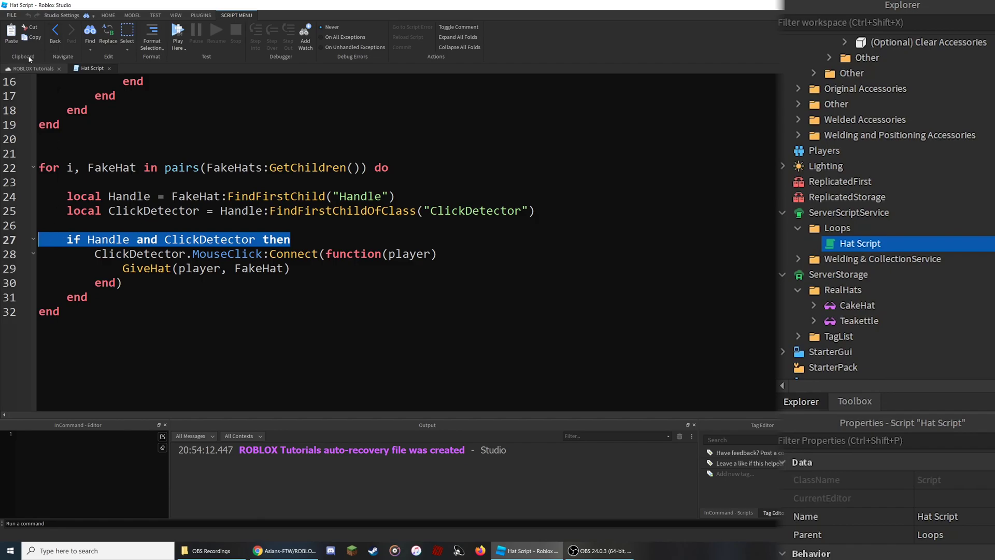
# Check the fake hats in the 3D view, and examine the MouseClick connection and GiveHat(player, FakeHat) call on lines 28 and 29.
pyautogui.click(32, 68)
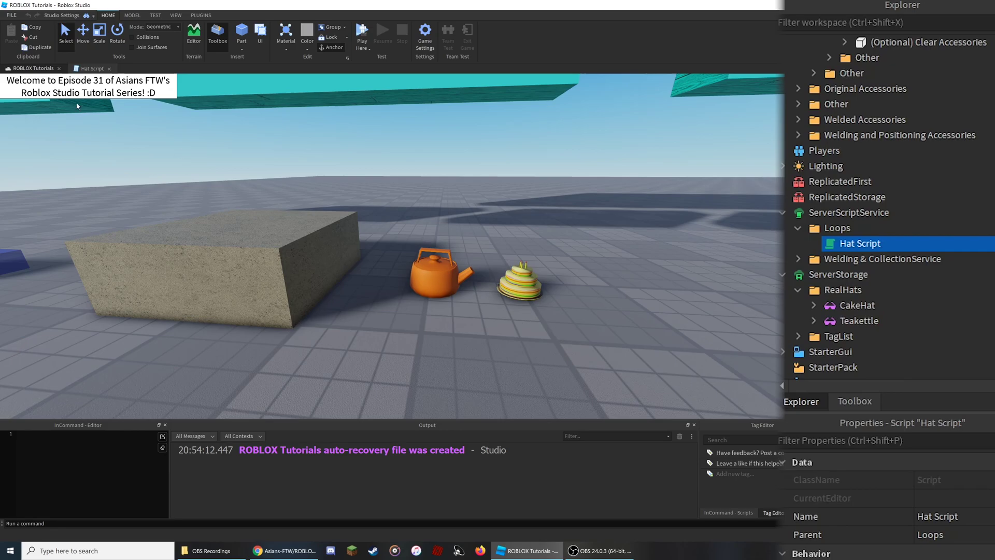
pyautogui.click(89, 67)
pyautogui.moveTo(94, 253); pyautogui.dragTo(269, 254)
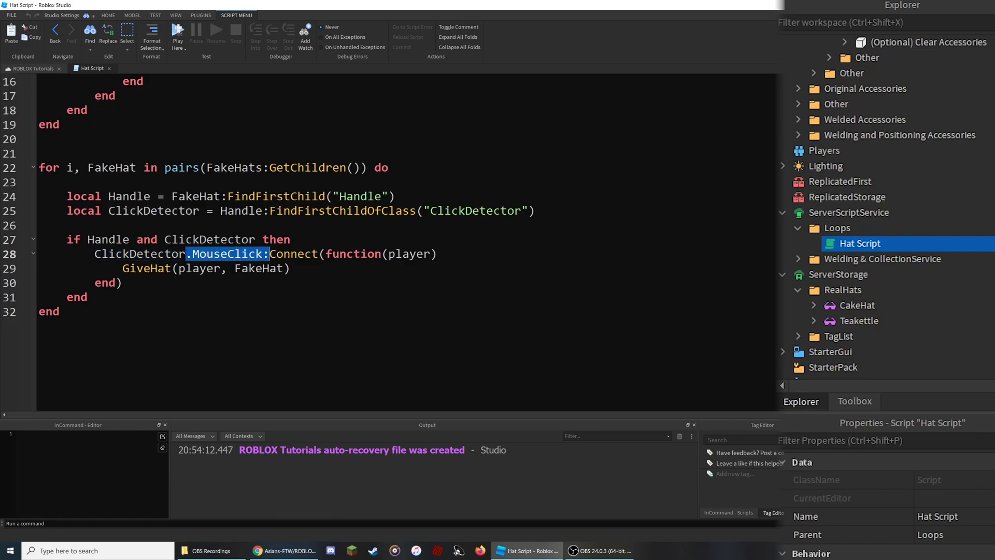
pyautogui.moveTo(389, 254); pyautogui.dragTo(430, 254)
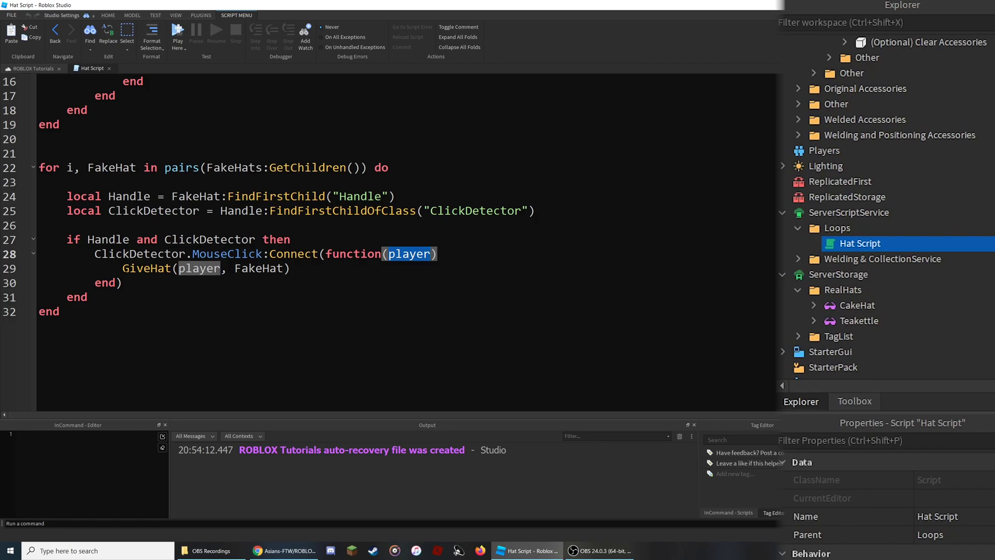
pyautogui.moveTo(122, 268); pyautogui.dragTo(123, 283)
pyautogui.moveTo(178, 268); pyautogui.dragTo(283, 267)
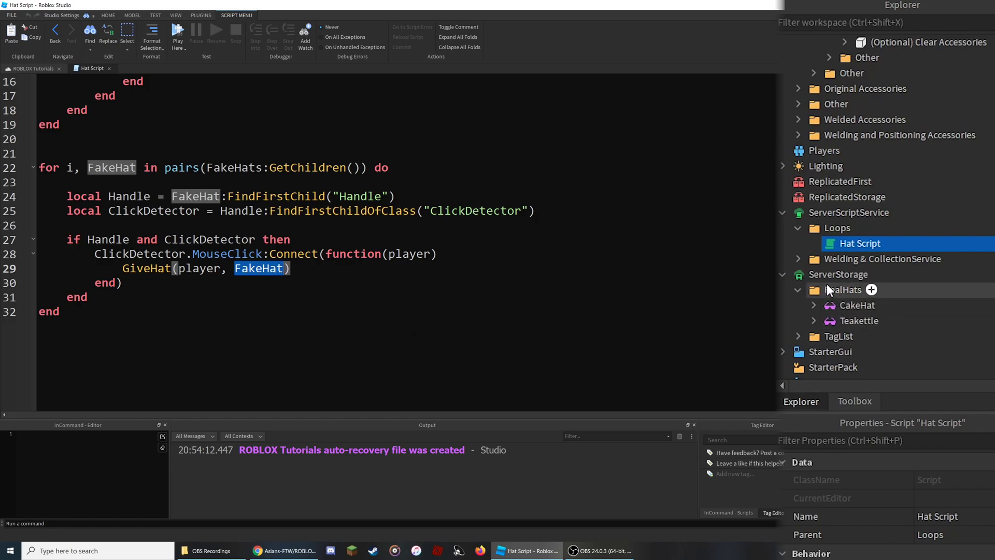
# Return to the GiveHat function and examine its Character and Humanoid declarations and the Humanoid:AddAccessory(ClonedHat) call.
pyautogui.scroll(5, 447, 276)
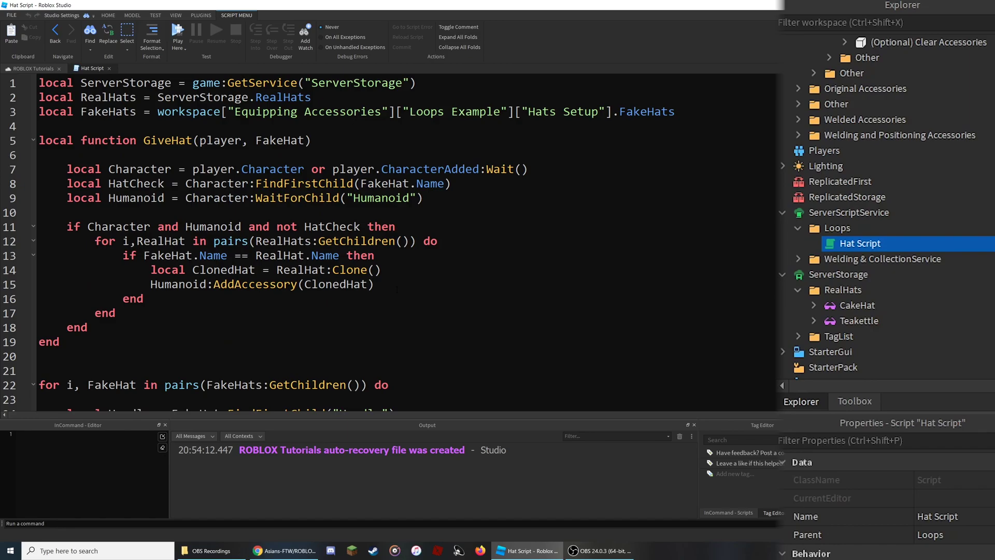
pyautogui.moveTo(434, 199); pyautogui.dragTo(581, 168)
pyautogui.click(39, 170)
pyautogui.moveTo(424, 198); pyautogui.dragTo(35, 199)
pyautogui.moveTo(151, 284); pyautogui.dragTo(144, 299)
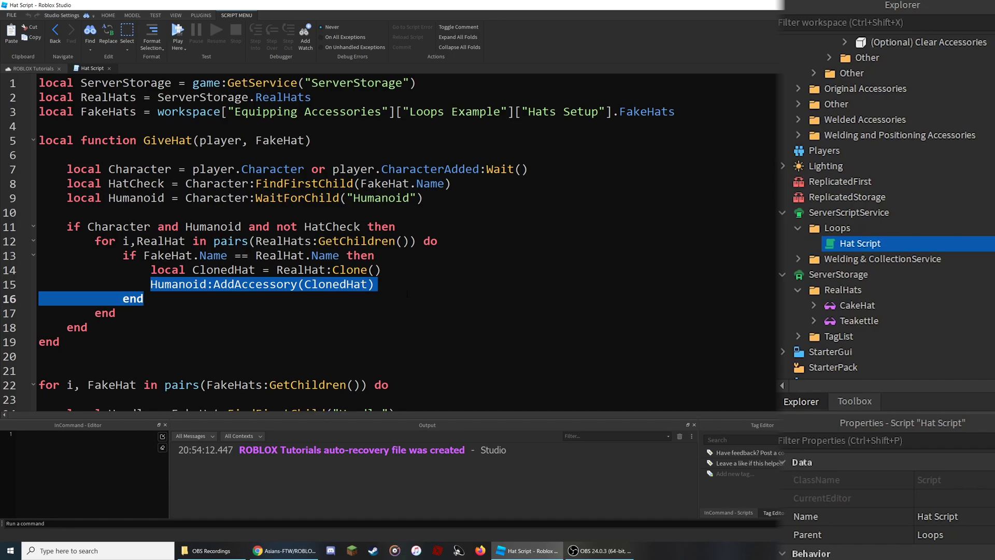
# Examine the HatCheck declaration on line 8 and its use in the if condition on line 11.
pyautogui.click(407, 294)
pyautogui.moveTo(452, 183); pyautogui.dragTo(66, 184)
pyautogui.moveTo(361, 183); pyautogui.dragTo(305, 183)
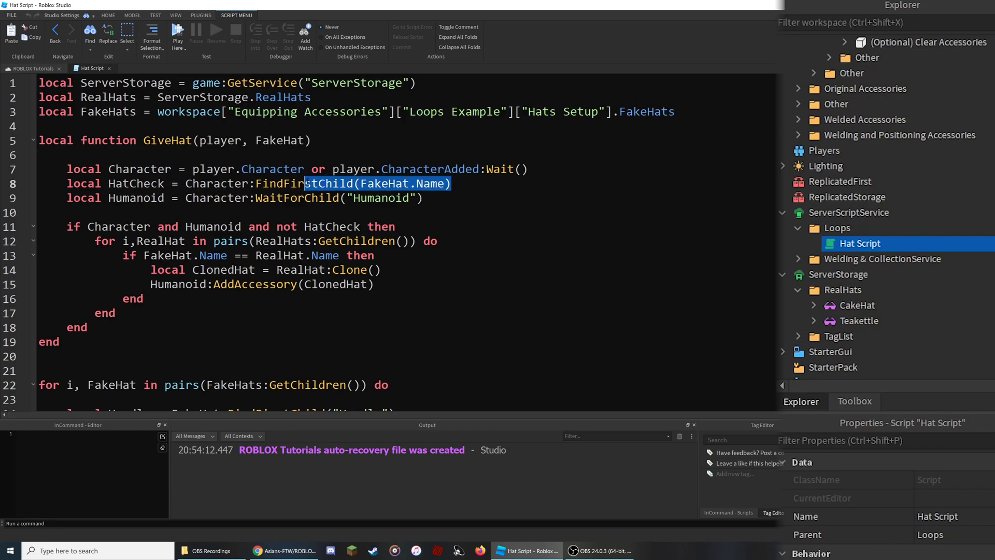
pyautogui.moveTo(67, 227); pyautogui.dragTo(241, 227)
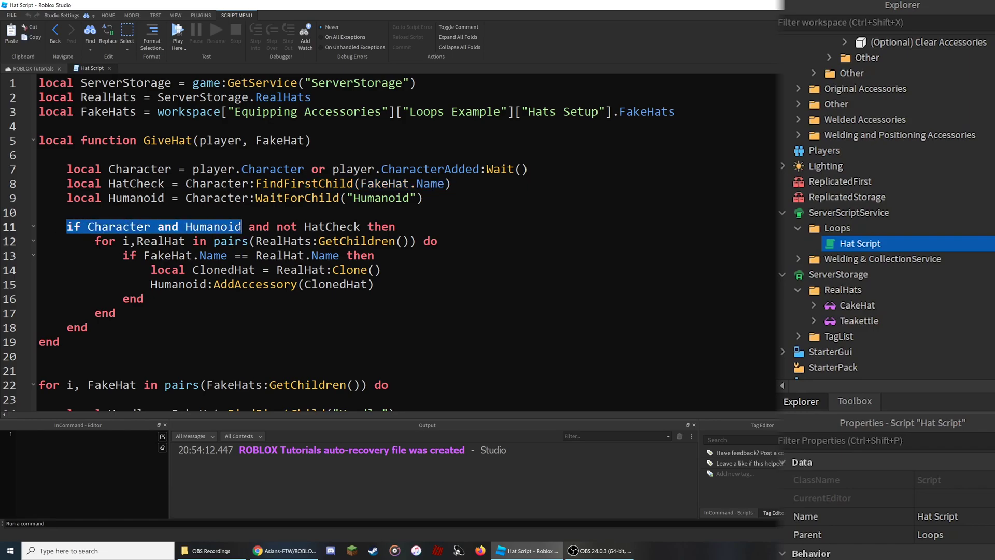
pyautogui.moveTo(361, 227); pyautogui.dragTo(304, 226)
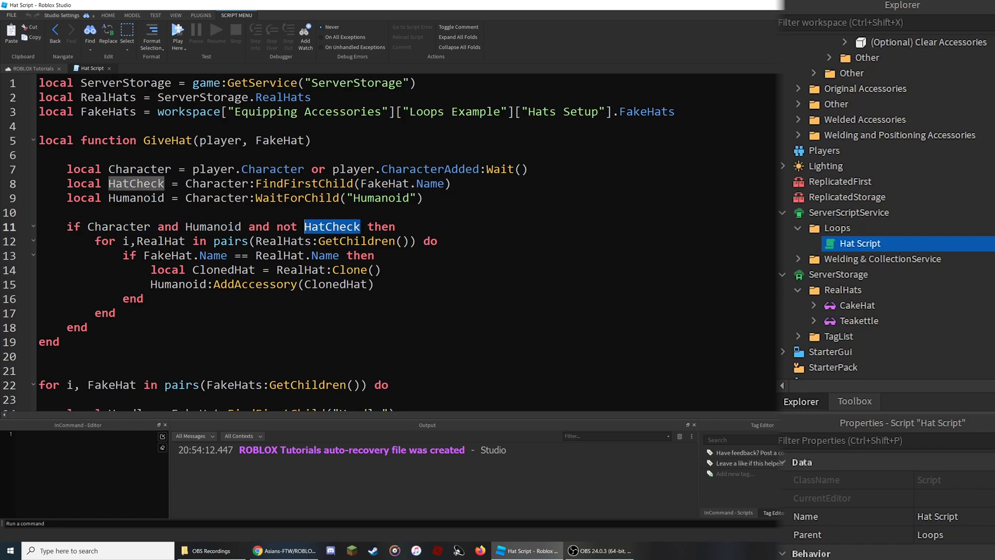
pyautogui.moveTo(451, 184); pyautogui.dragTo(311, 170)
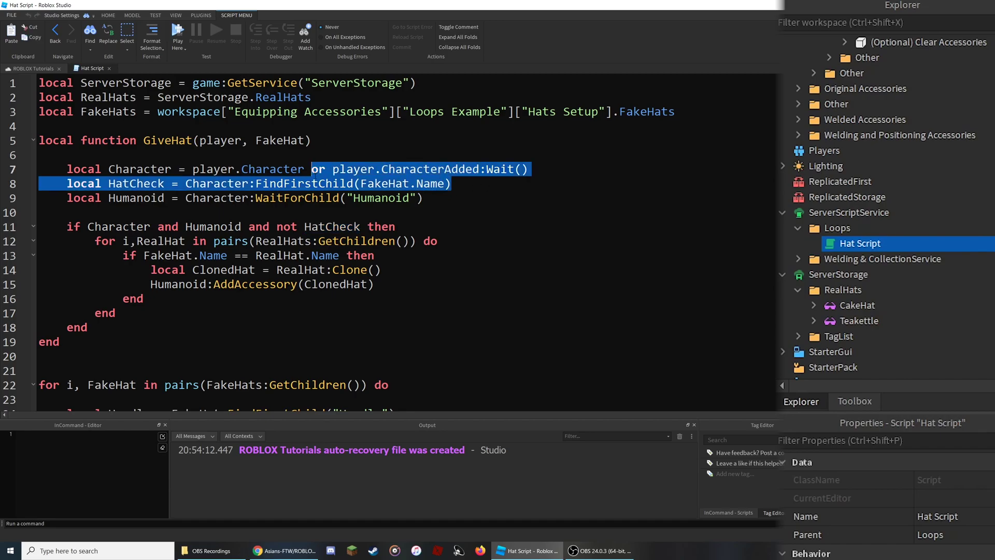
# Examine the RealHats loop, the name comparison, the RealHat:Clone() line and the AddAccessory call on lines 12 to 15.
pyautogui.click(395, 227)
pyautogui.moveTo(94, 241); pyautogui.dragTo(423, 241)
pyautogui.moveTo(123, 256); pyautogui.dragTo(361, 255)
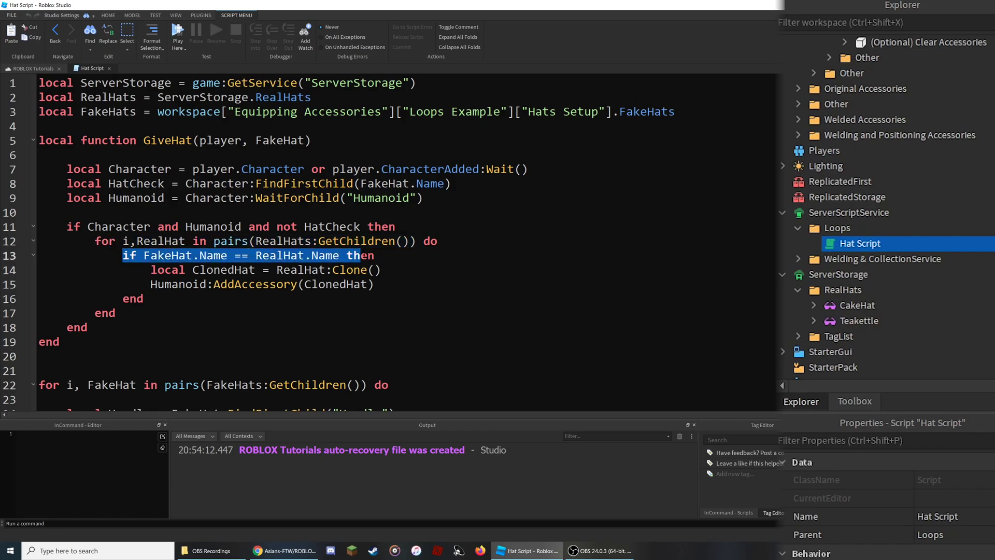
pyautogui.moveTo(150, 269); pyautogui.dragTo(382, 269)
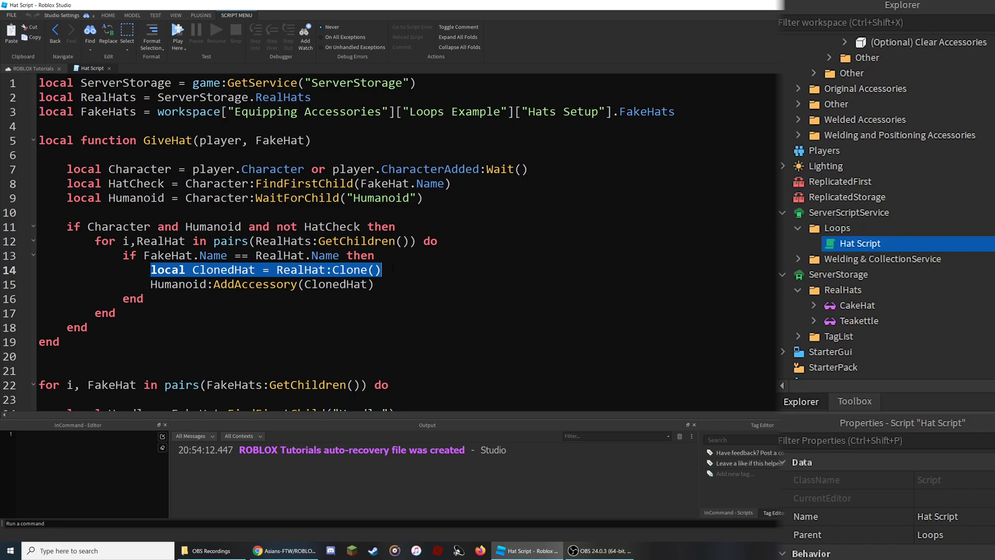
pyautogui.moveTo(374, 284); pyautogui.dragTo(21, 285)
pyautogui.moveTo(382, 269); pyautogui.dragTo(6, 270)
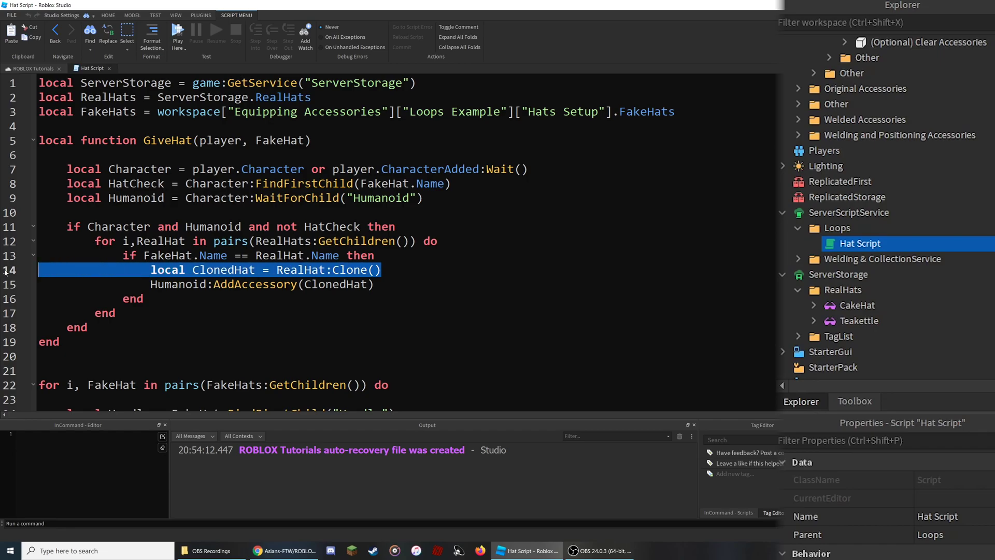
pyautogui.click(76, 256)
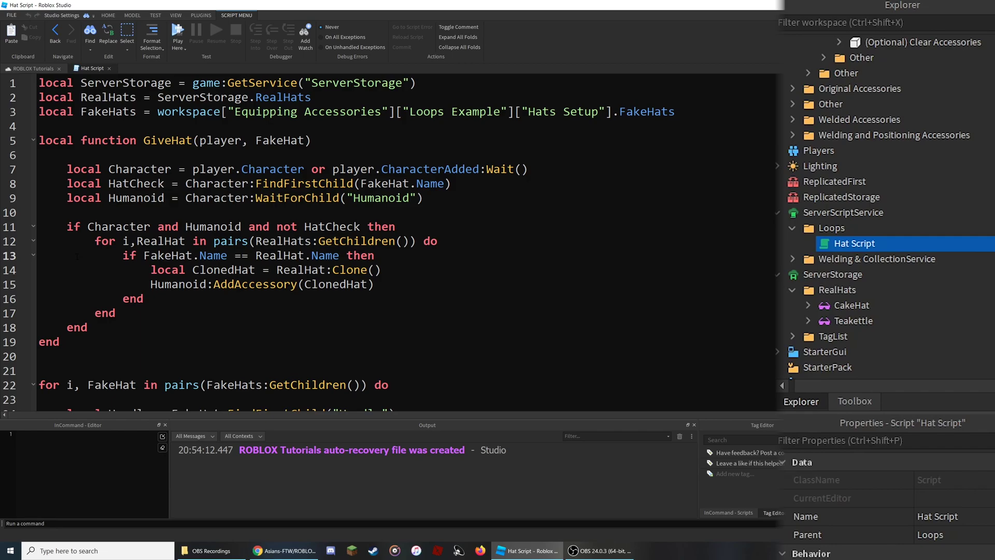
# Close Hat Script and bring the CollectionService Examples area into view with nothing selected.
pyautogui.click(108, 69)
pyautogui.scroll(3, 515, 350)
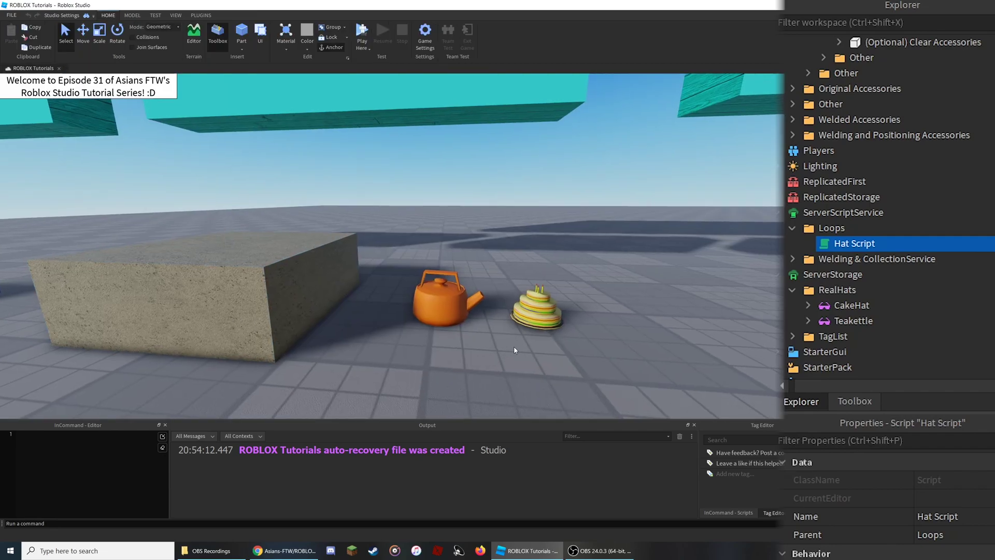
pyautogui.scroll(-5, 515, 350)
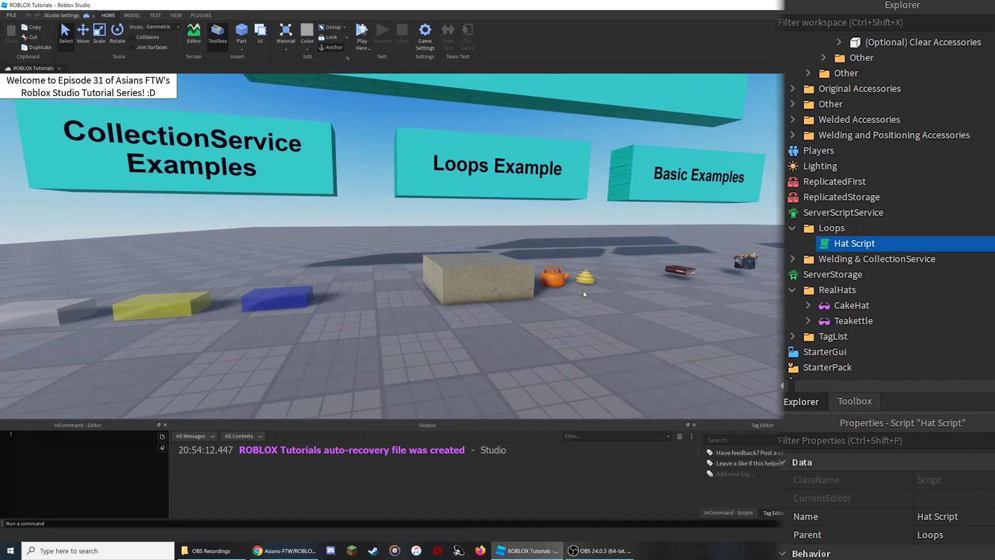
pyautogui.press('a')
pyautogui.click(490, 291)
pyautogui.moveTo(490, 291); pyautogui.dragTo(491, 289, button='right')
pyautogui.press('a')
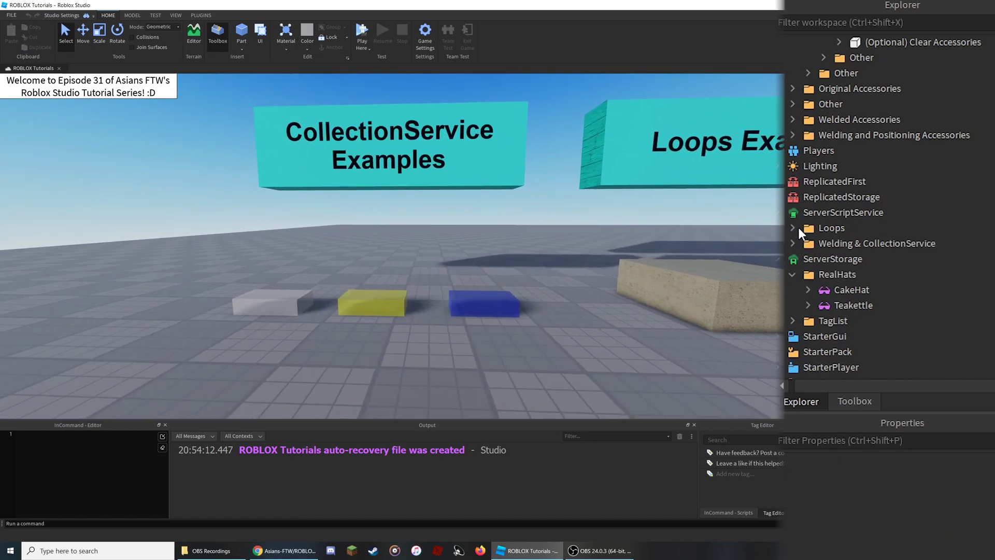
# Collapse the Loops Example folder under Equipping Accessories.
pyautogui.scroll(6, 798, 228)
pyautogui.click(808, 106)
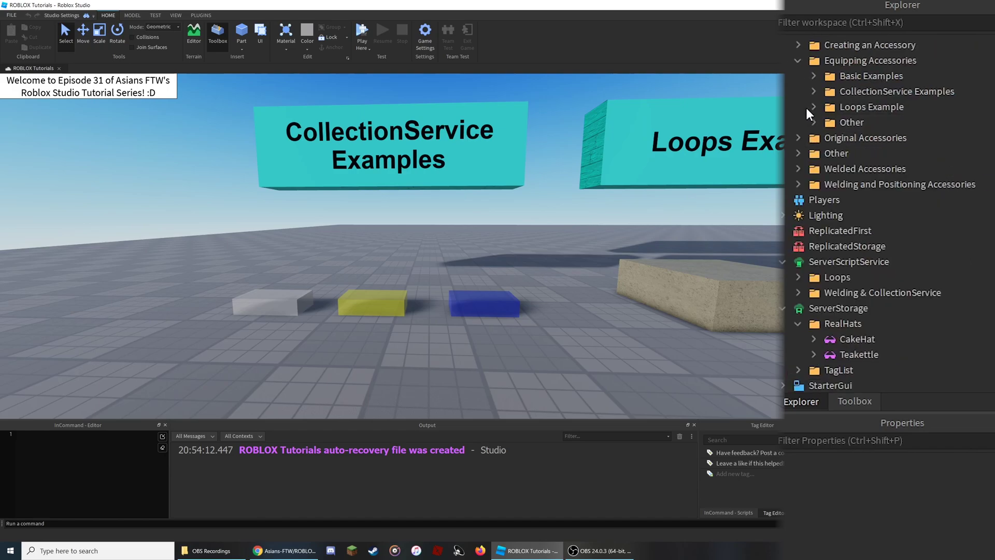
pyautogui.scroll(2, 805, 106)
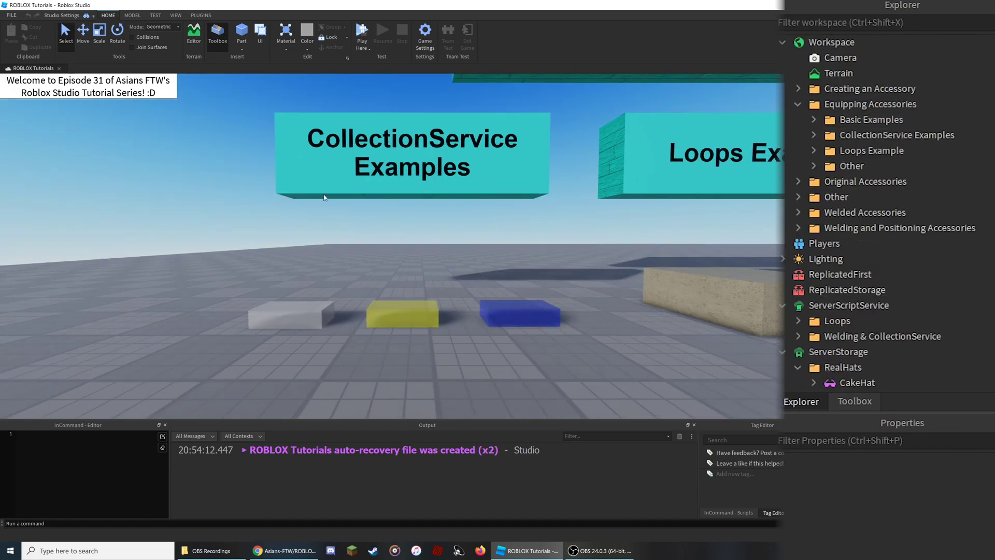
# Examine the white, yellow and blue accessory blocks beneath the CollectionService Examples sign.
pyautogui.press('w')
pyautogui.moveTo(480, 206); pyautogui.dragTo(480, 206, button='right')
pyautogui.press('w')
pyautogui.press('s')
pyautogui.moveTo(525, 268); pyautogui.dragTo(522, 267, button='right')
pyautogui.press('a')
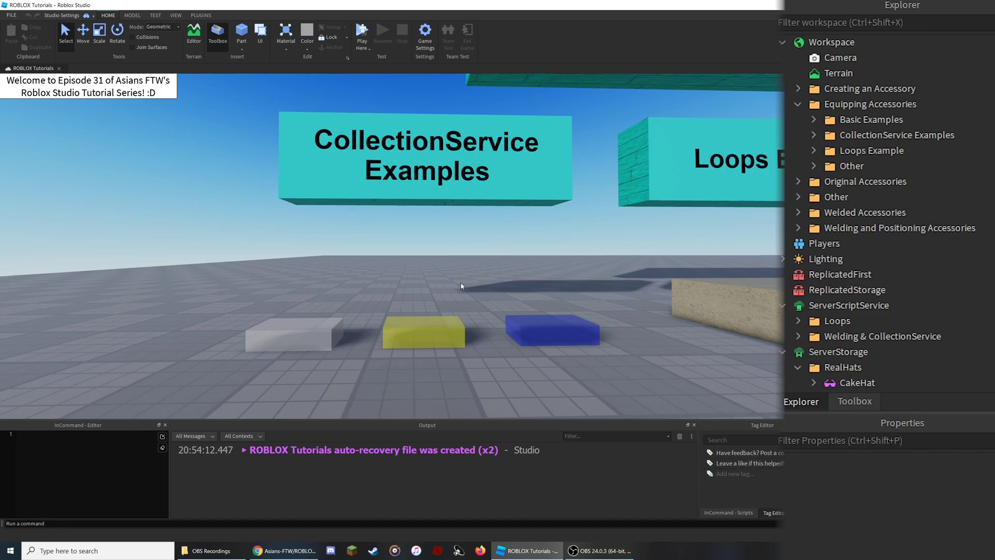
pyautogui.moveTo(461, 283); pyautogui.dragTo(462, 283, button='right')
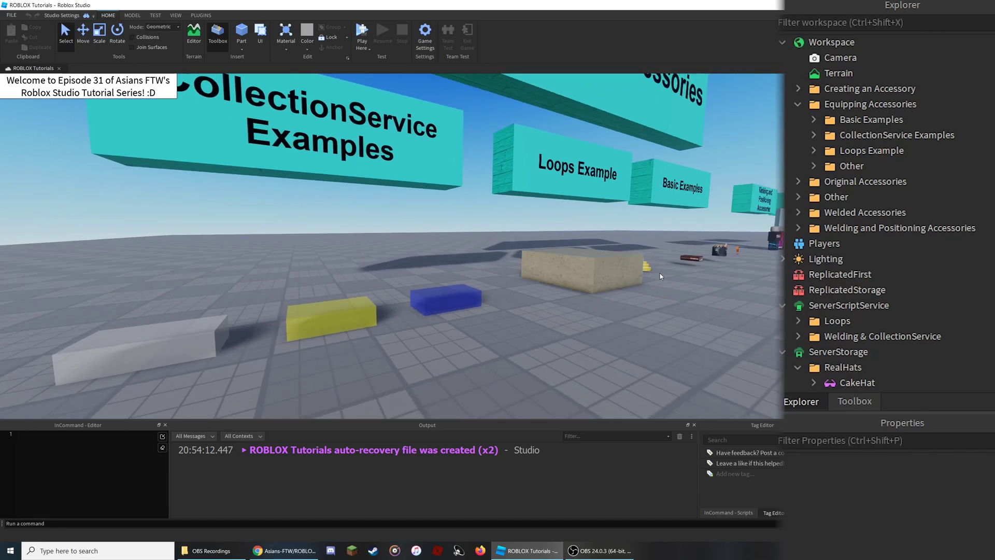
pyautogui.moveTo(660, 272); pyautogui.dragTo(658, 306, button='right')
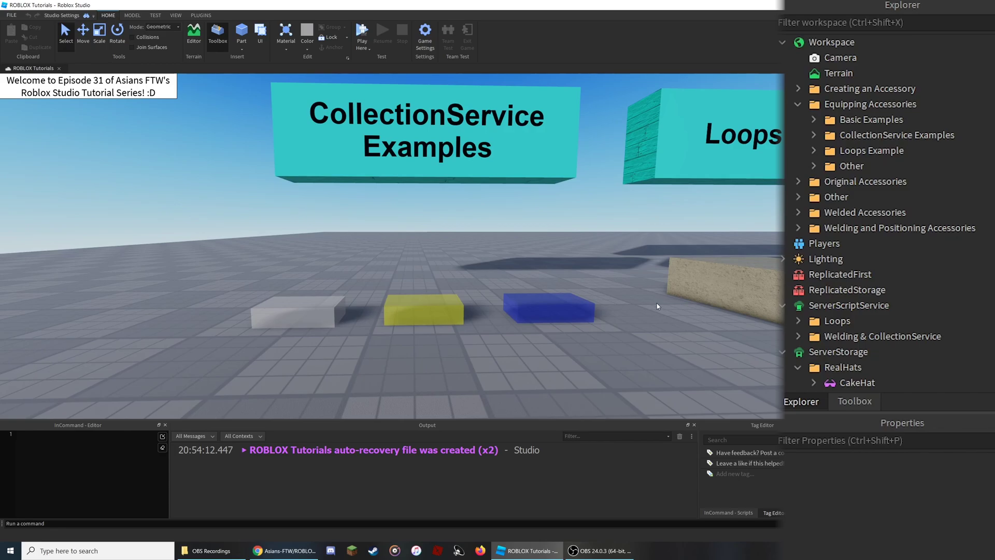
pyautogui.moveTo(657, 303); pyautogui.dragTo(656, 301, button='right')
# Select the Handle parts of Accessory1, Accessory2 and Accessory3 together in the scene, and clear the selection.
pyautogui.moveTo(558, 139); pyautogui.dragTo(258, 109)
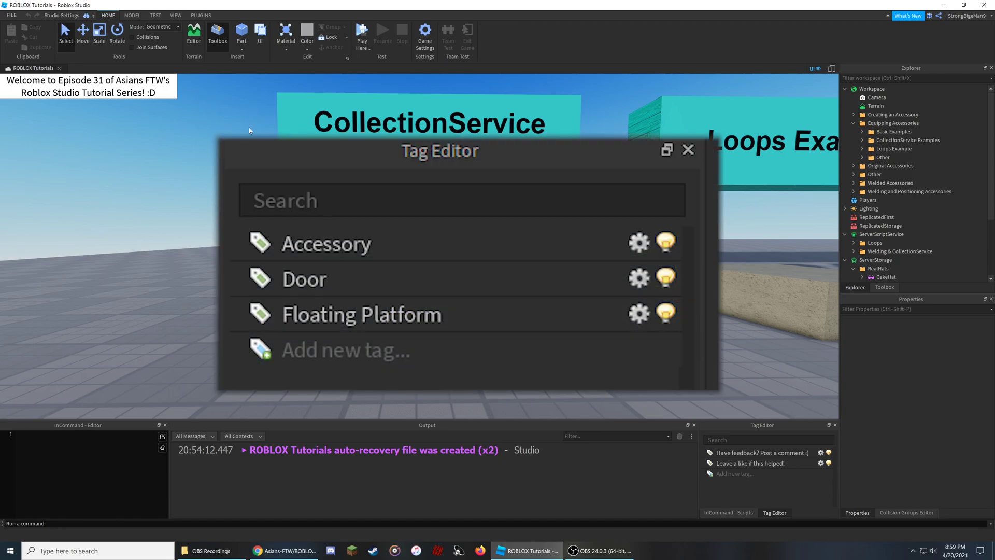
pyautogui.moveTo(290, 218); pyautogui.dragTo(560, 322)
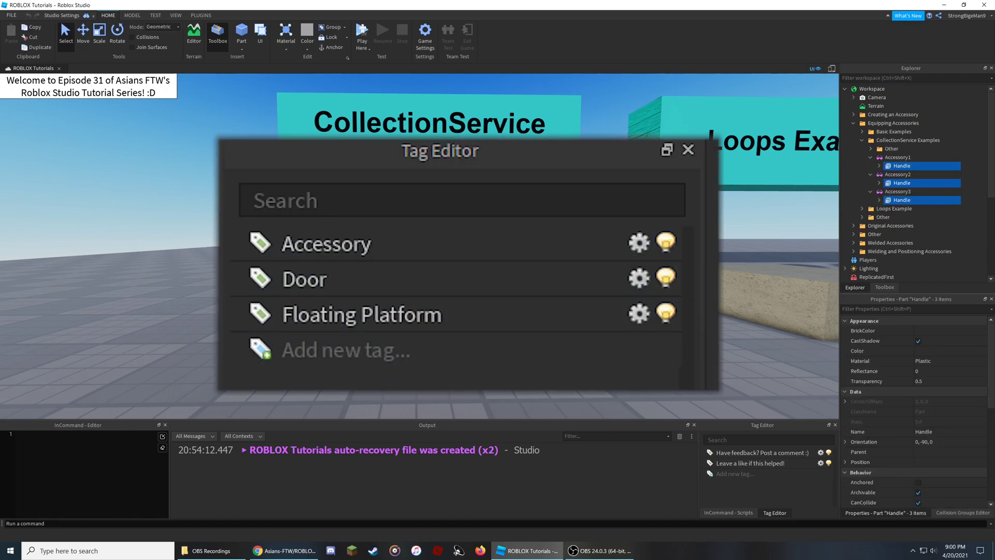
pyautogui.click(498, 311)
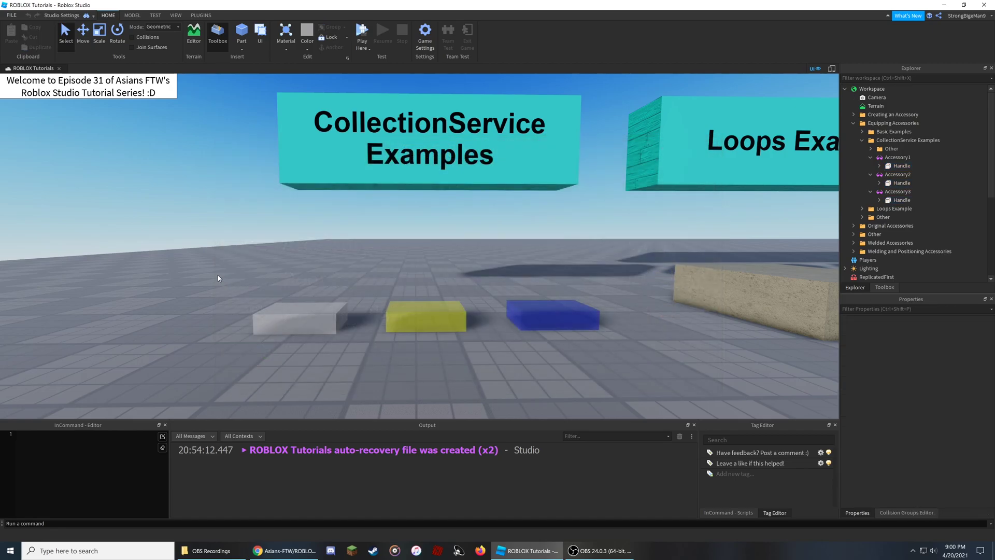
pyautogui.moveTo(217, 279); pyautogui.dragTo(607, 337)
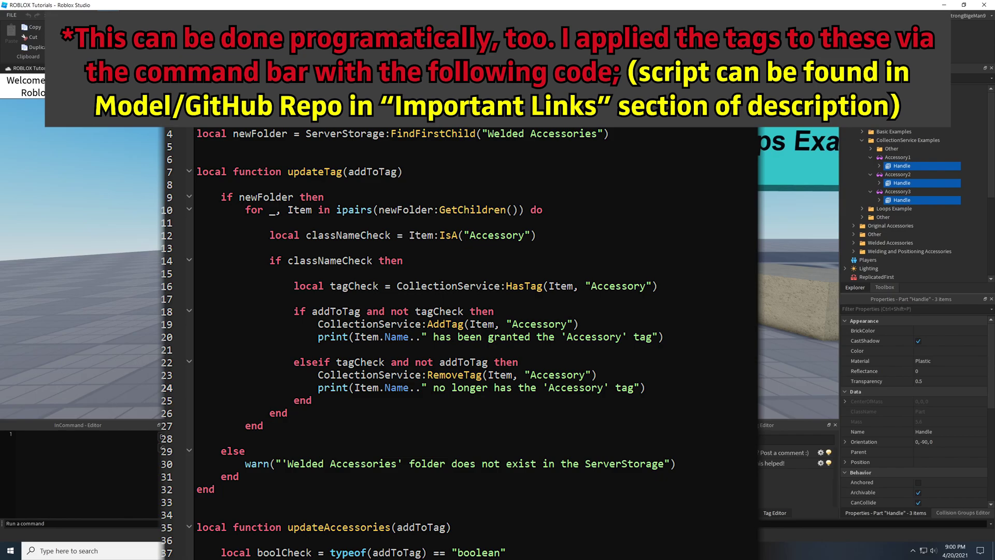
pyautogui.click(607, 337)
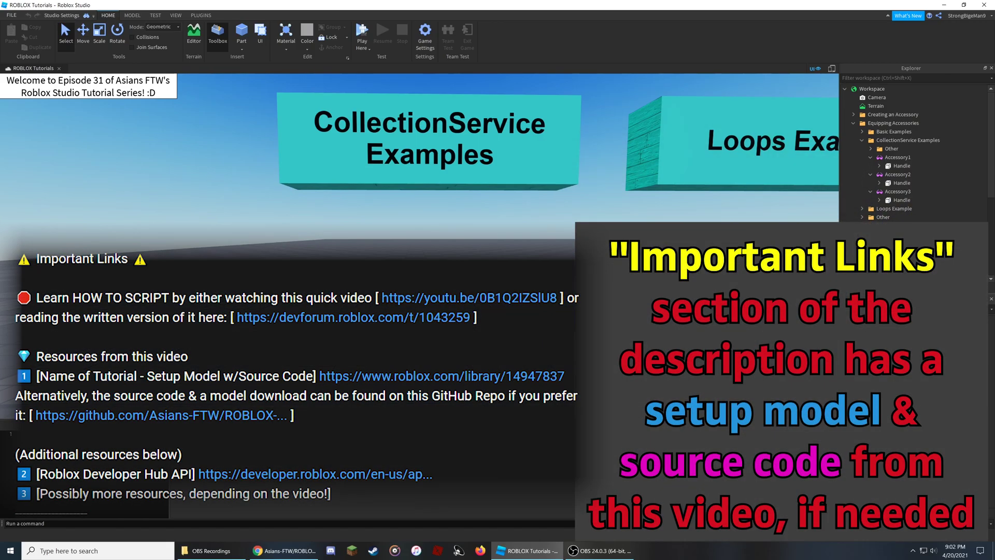
pyautogui.press('s')
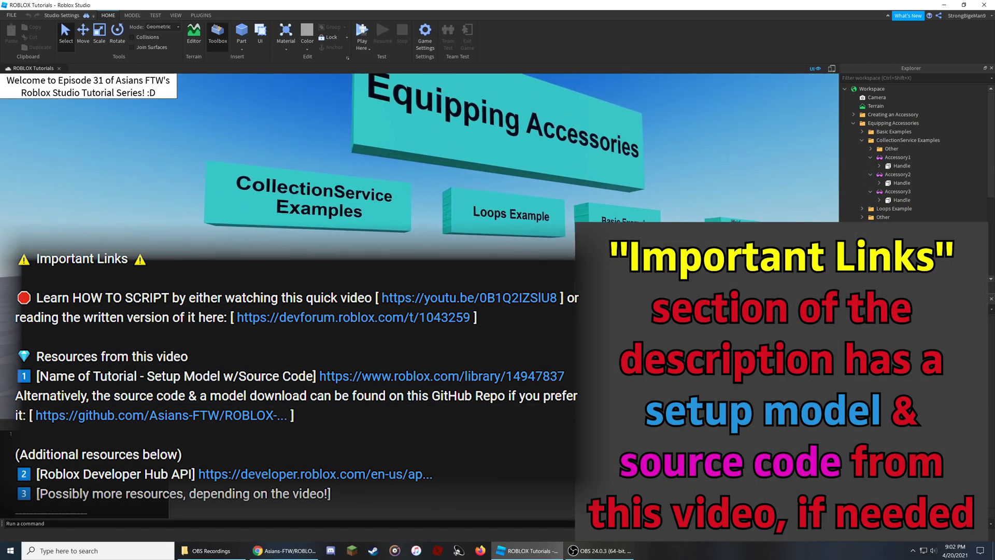
pyautogui.press('d')
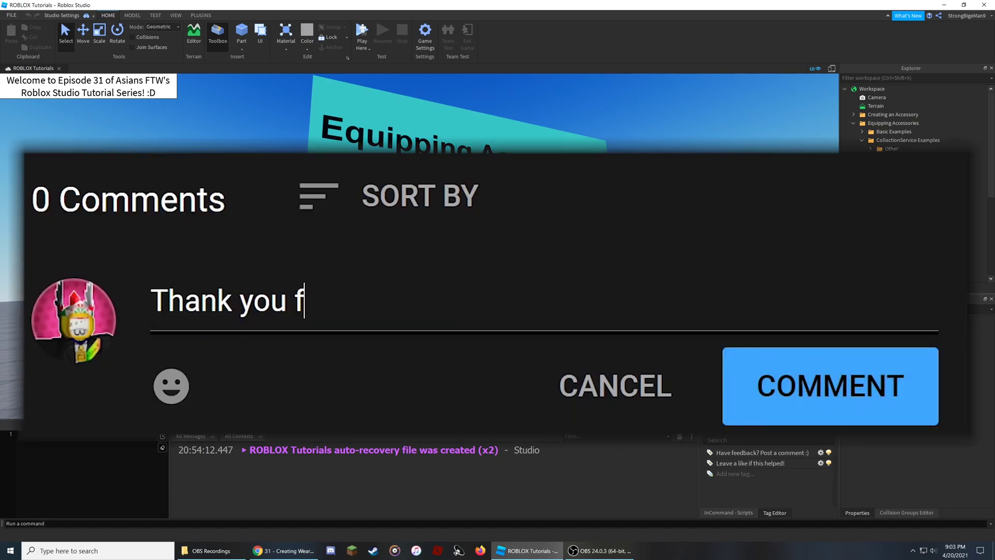
pyautogui.press('w')
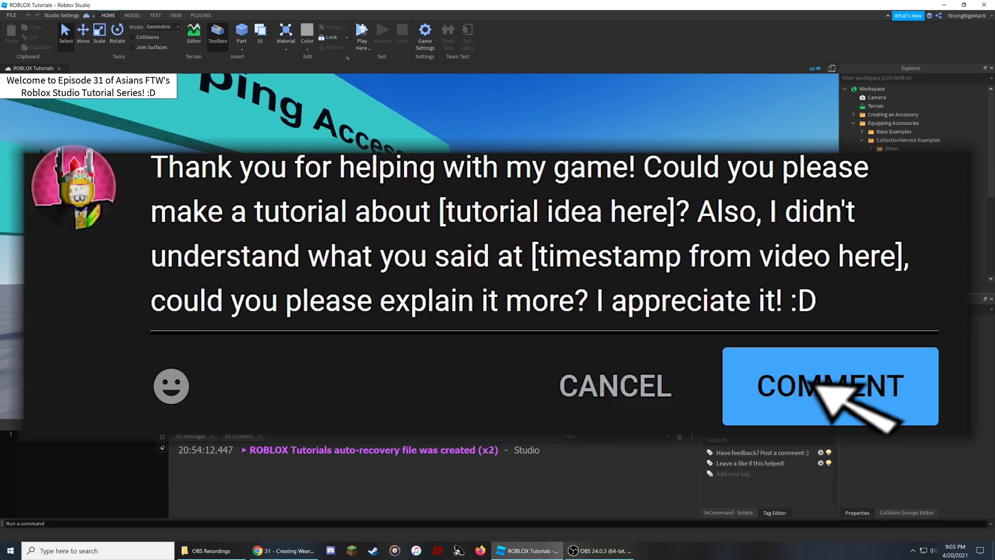
pyautogui.press('w')
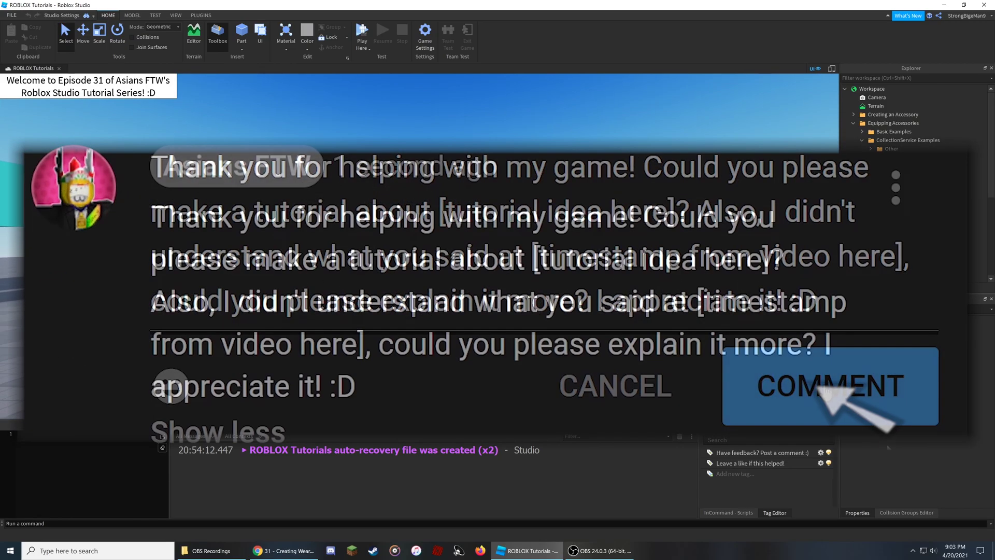
pyautogui.press('s')
pyautogui.press('s')
pyautogui.press('a')
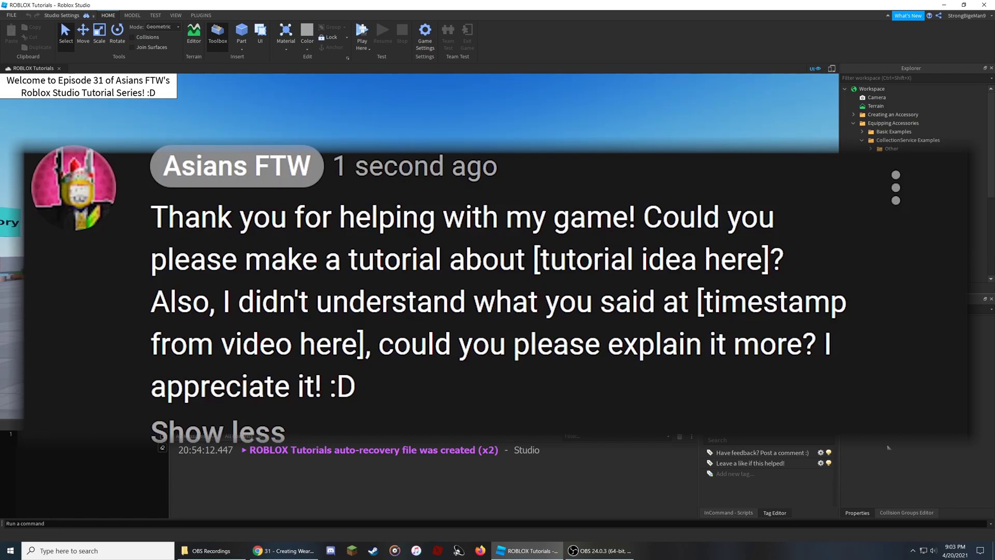
pyautogui.press('w')
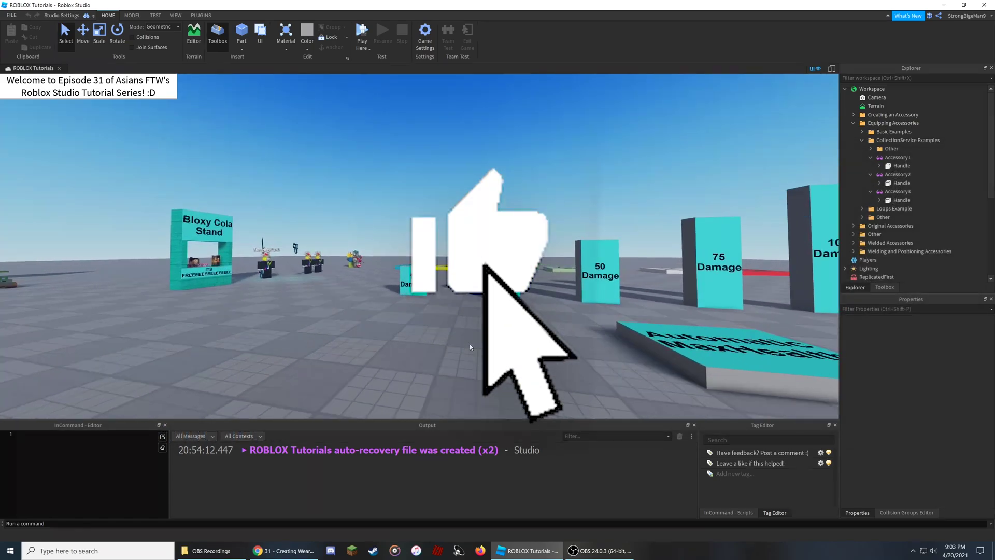
pyautogui.press('w')
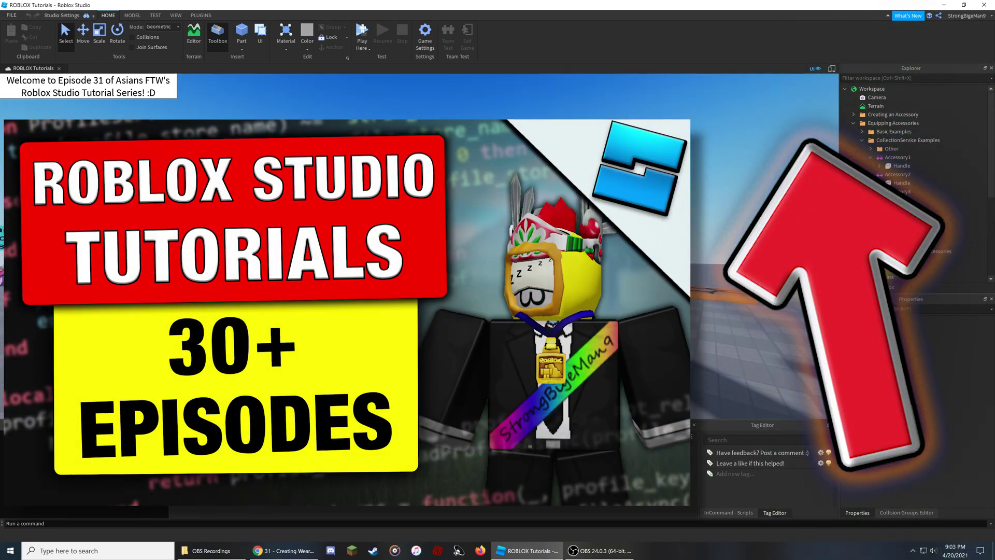
pyautogui.press('w')
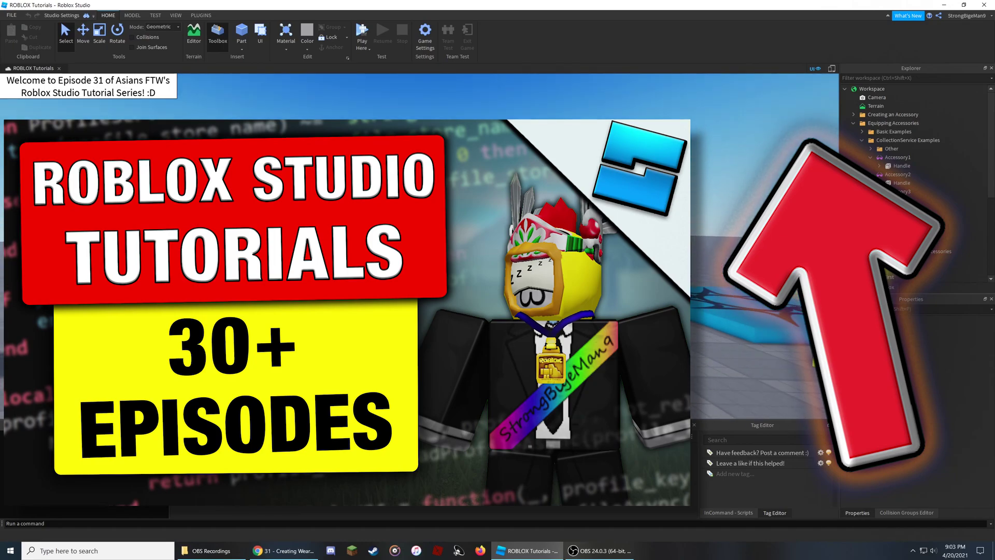
pyautogui.press('w')
pyautogui.press('a')
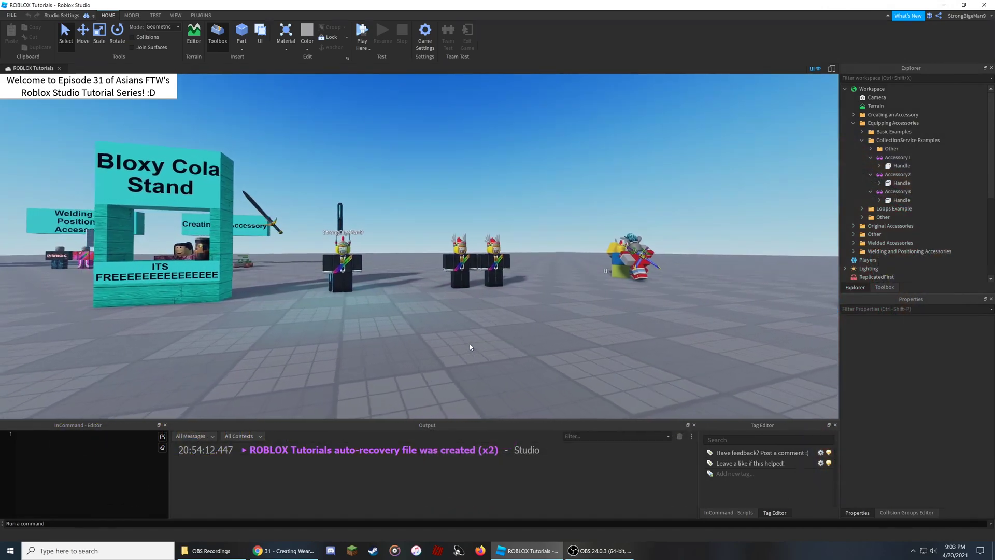
# Examine the character models standing near the Bloxy Cola Stand, up to a close view of one character's head.
pyautogui.press('a')
pyautogui.press('w')
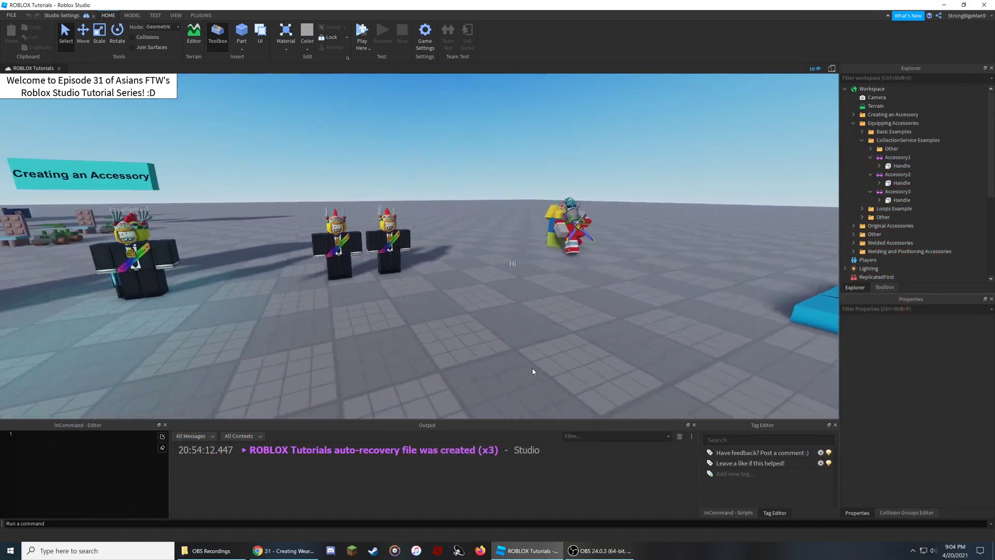
pyautogui.press('d')
pyautogui.moveTo(533, 372); pyautogui.dragTo(533, 371, button='right')
pyautogui.press('w')
pyautogui.press('a')
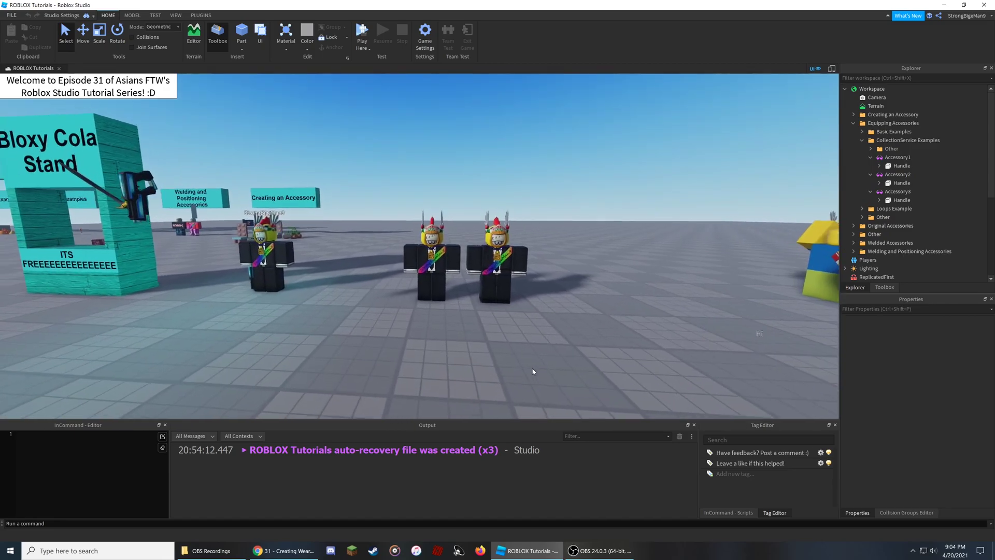
pyautogui.press('w')
pyautogui.press('a')
pyautogui.moveTo(436, 355); pyautogui.dragTo(435, 355, button='right')
pyautogui.press('d')
pyautogui.press('a')
pyautogui.press('w')
pyautogui.press('d')
pyautogui.press('w')
pyautogui.moveTo(428, 197); pyautogui.dragTo(428, 197, button='right')
pyautogui.press('a')
pyautogui.press('w')
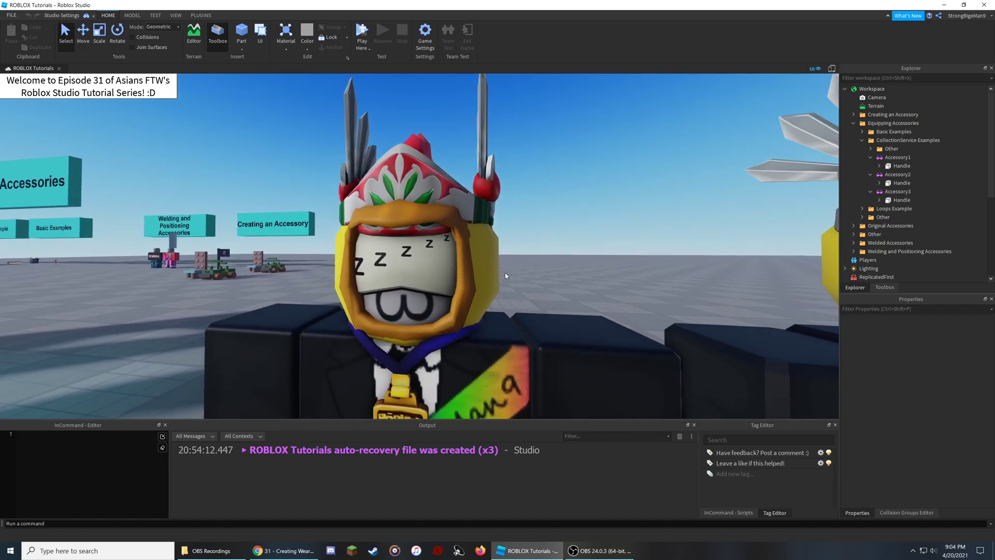